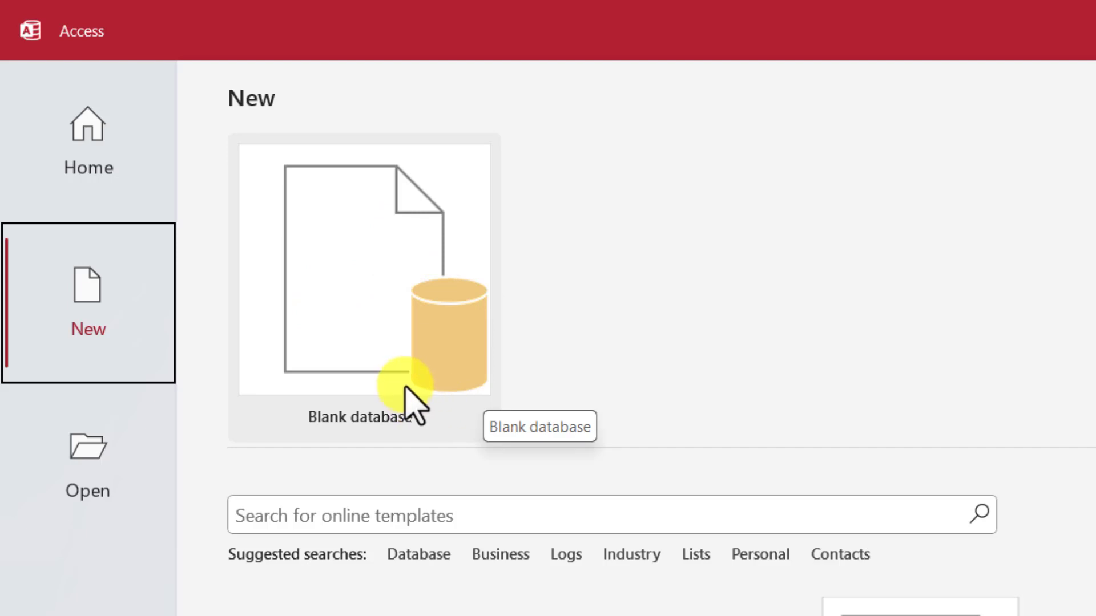
# Step: Browse to the mydata database on Data (D:), then cancel opening it
pyautogui.click(127, 476)
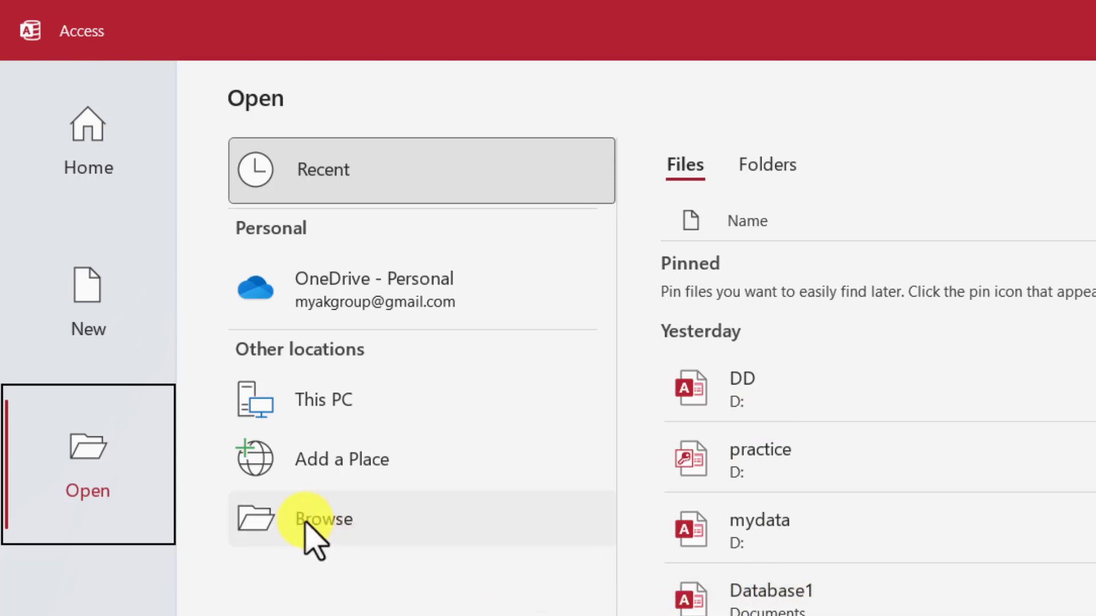
pyautogui.click(306, 521)
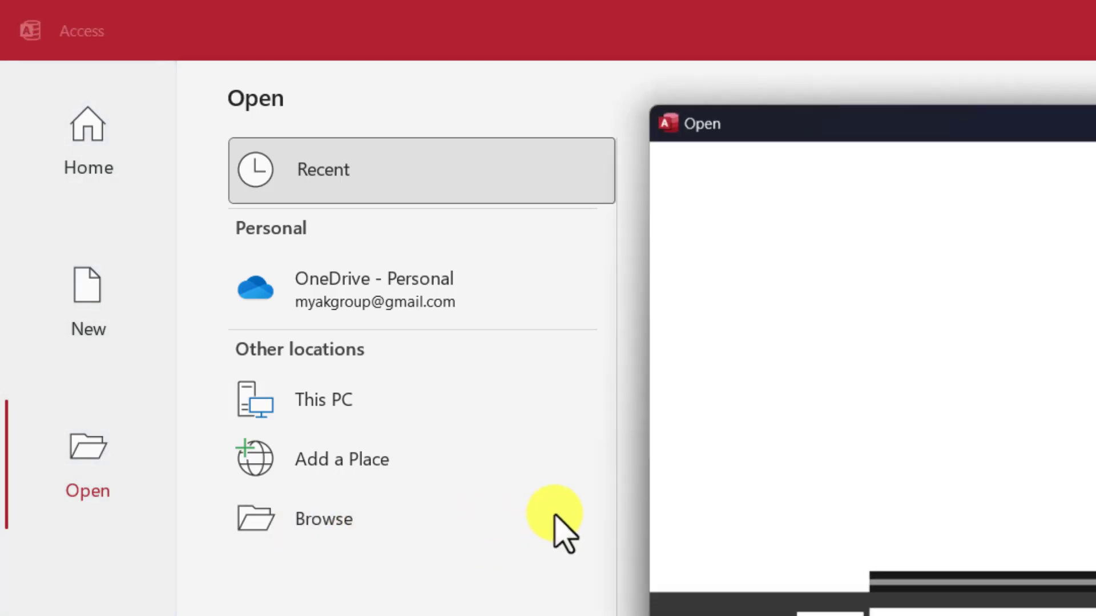
pyautogui.scroll(-5, 768, 522)
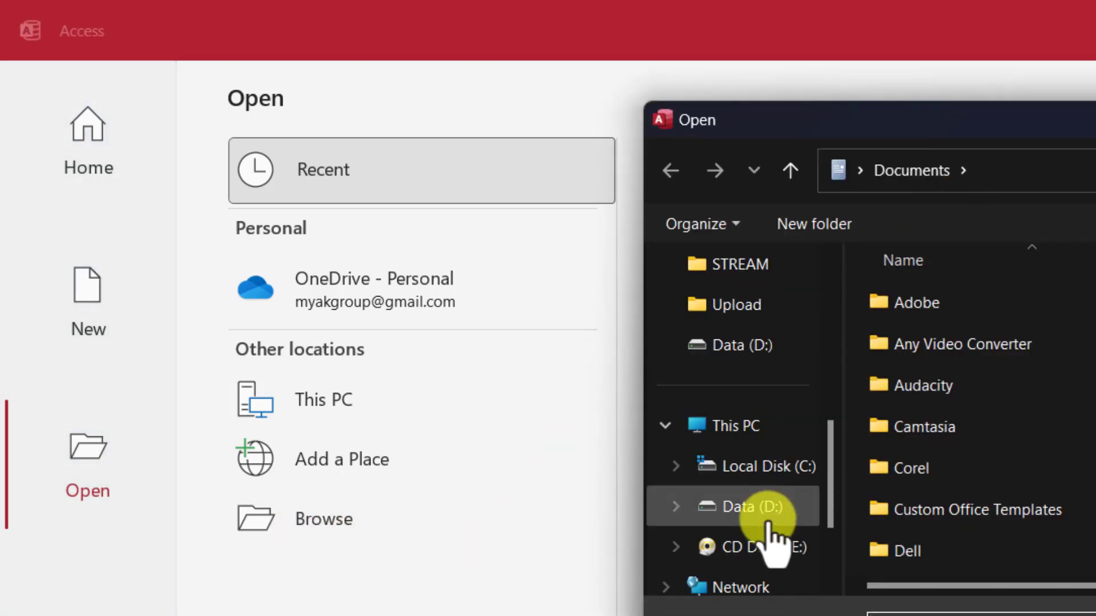
pyautogui.click(748, 508)
pyautogui.scroll(-5, 1033, 502)
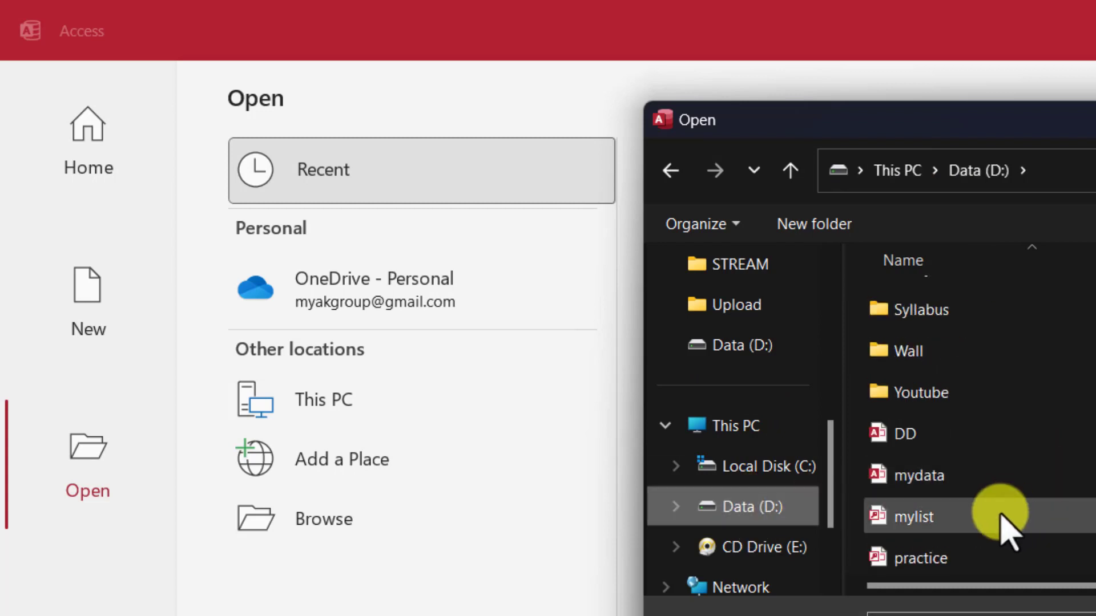
pyautogui.click(913, 477)
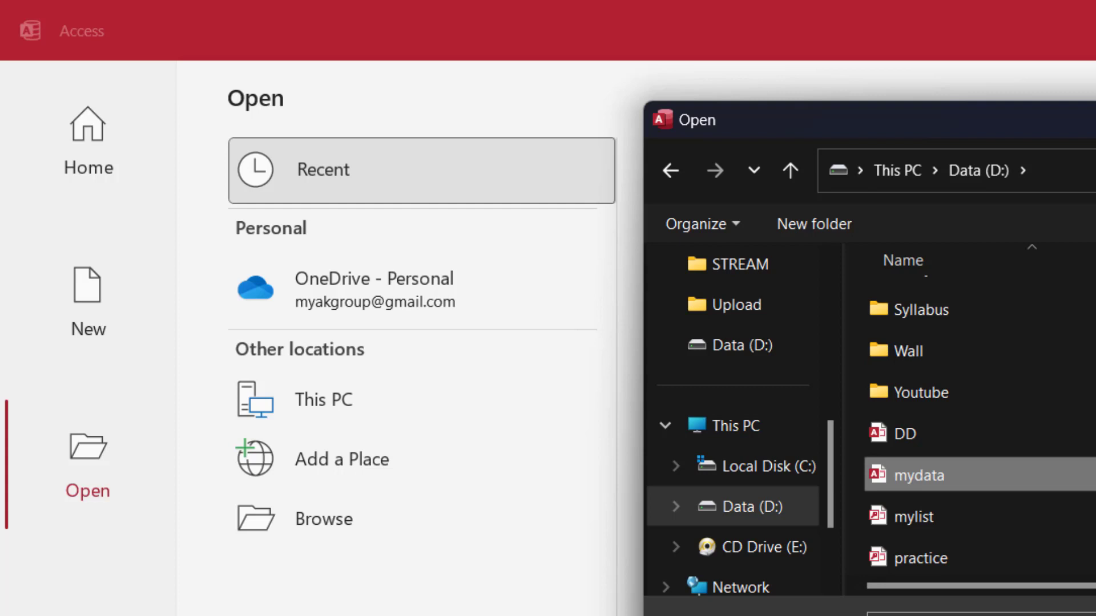
pyautogui.press('Escape')
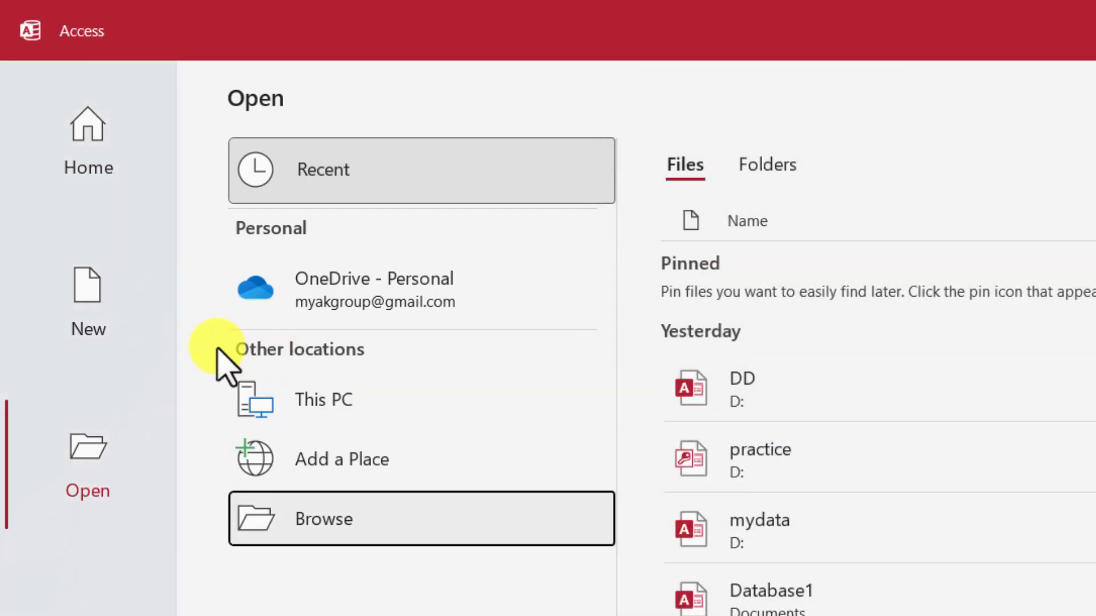
pyautogui.click(105, 294)
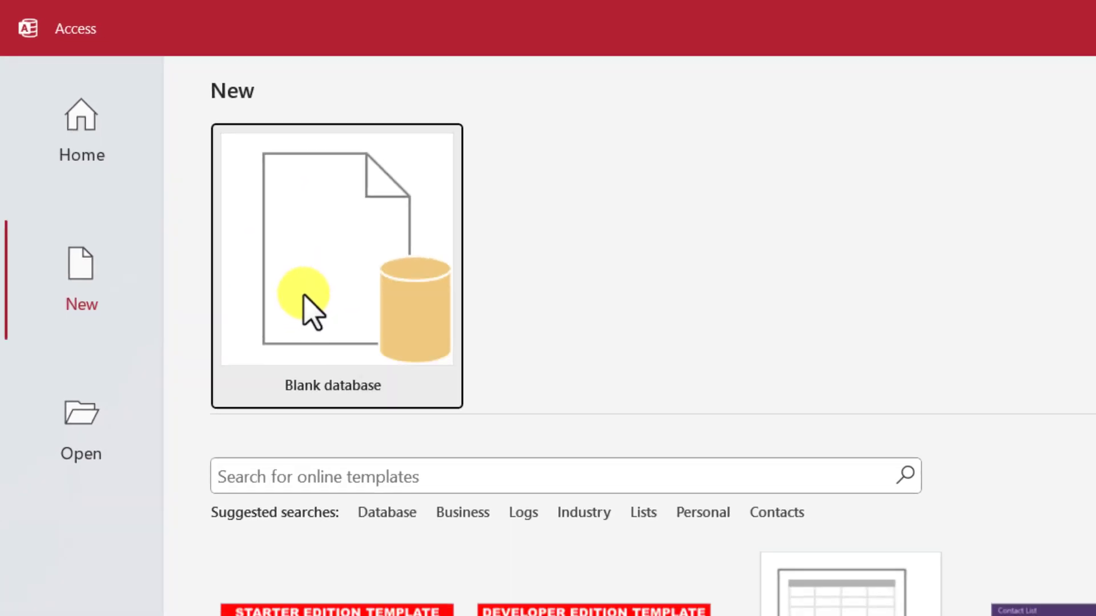
# Step: Start a blank database named Database2, saved on Data (D:) in Access 2007 - 2016 format
pyautogui.click(273, 264)
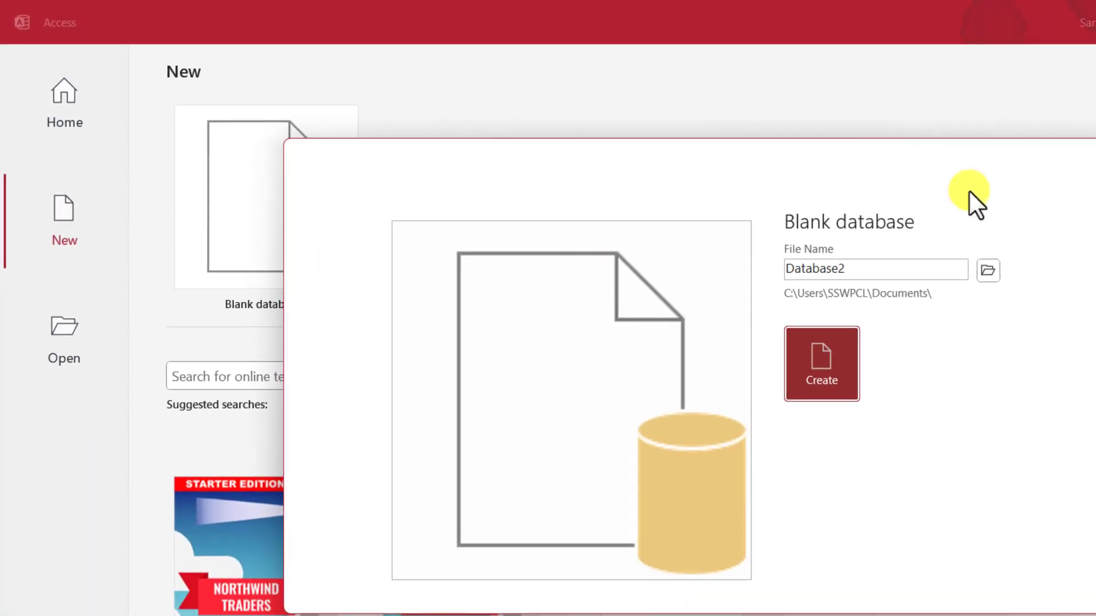
pyautogui.moveTo(873, 275)
pyautogui.mouseDown()
pyautogui.moveTo(775, 276)
pyautogui.moveTo(861, 275)
pyautogui.mouseUp()
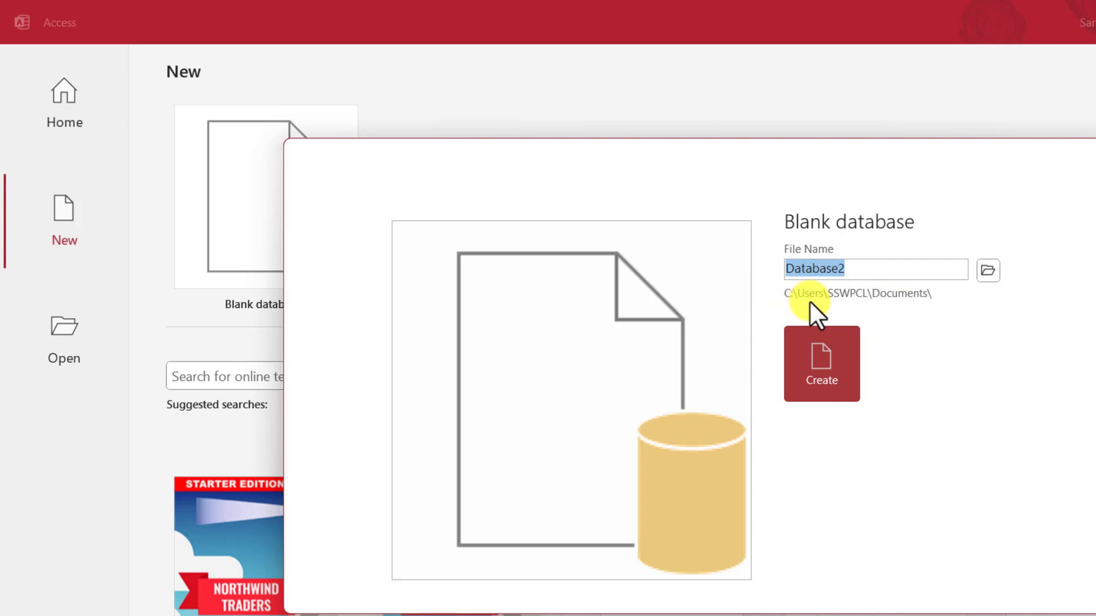
pyautogui.click(988, 269)
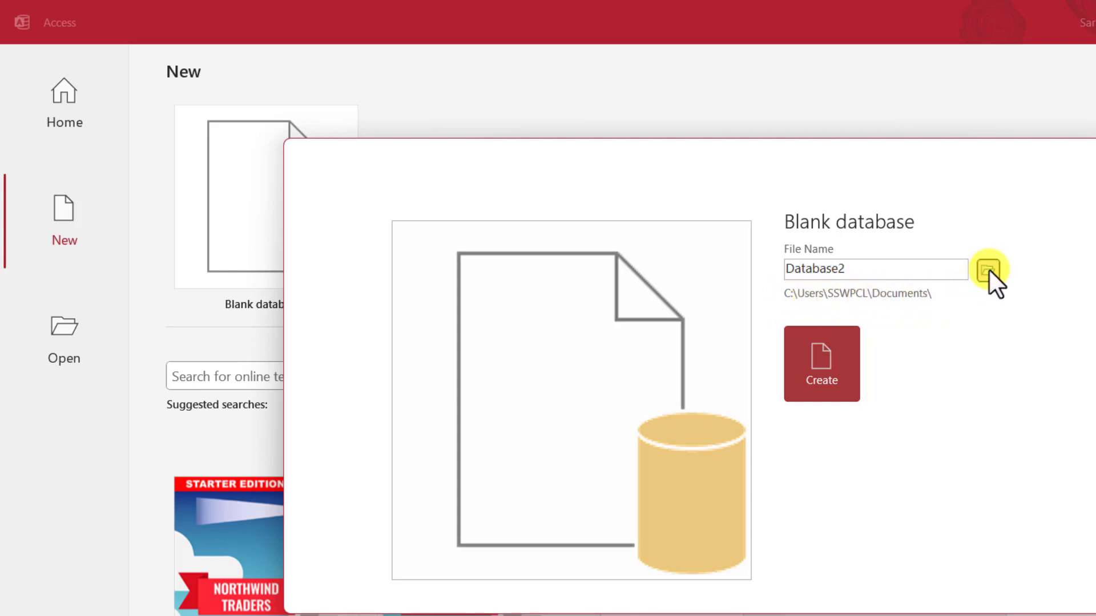
pyautogui.scroll(-5, 537, 245)
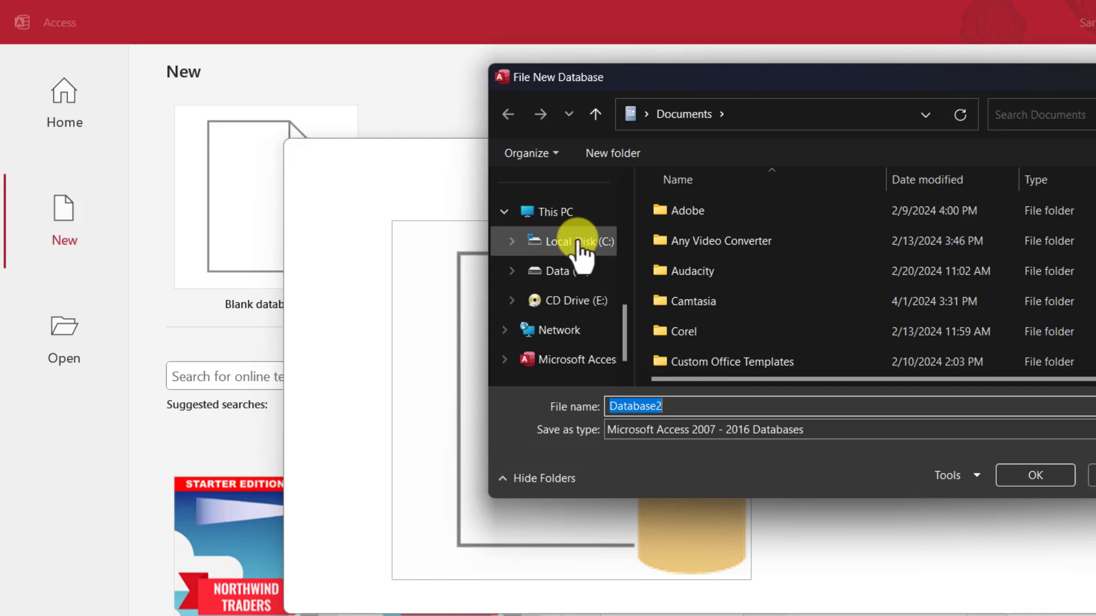
pyautogui.click(579, 272)
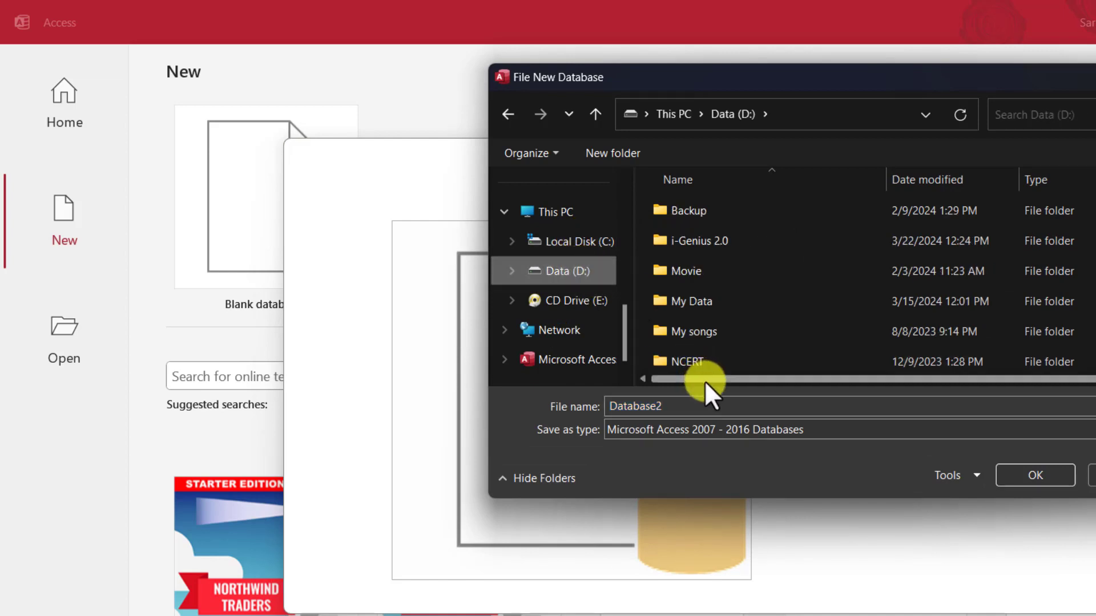
pyautogui.doubleClick(697, 406)
pyautogui.scroll(-5, 759, 333)
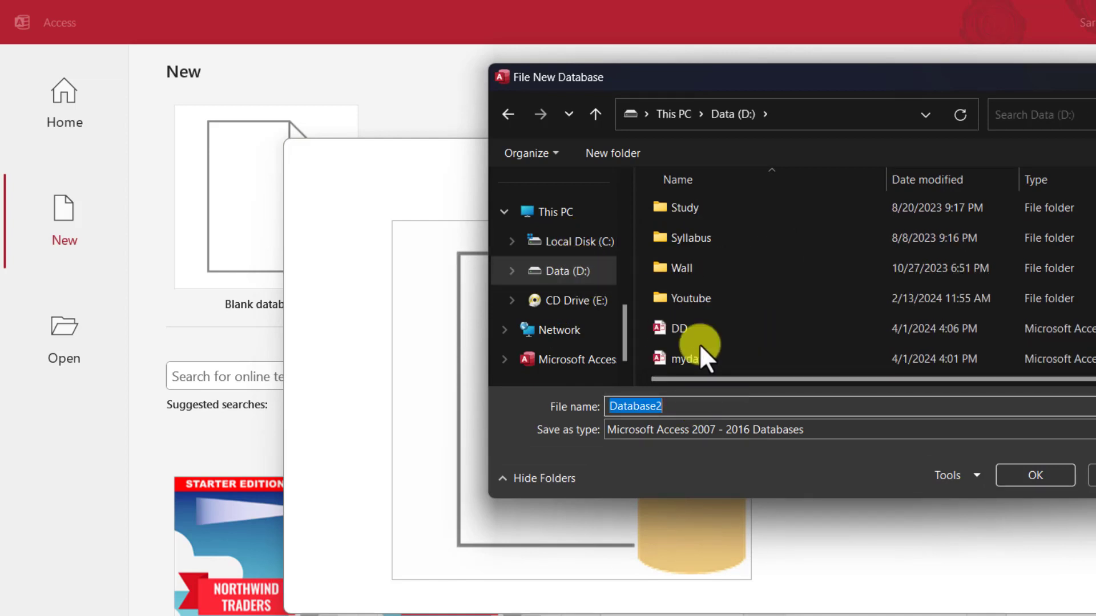
pyautogui.click(701, 431)
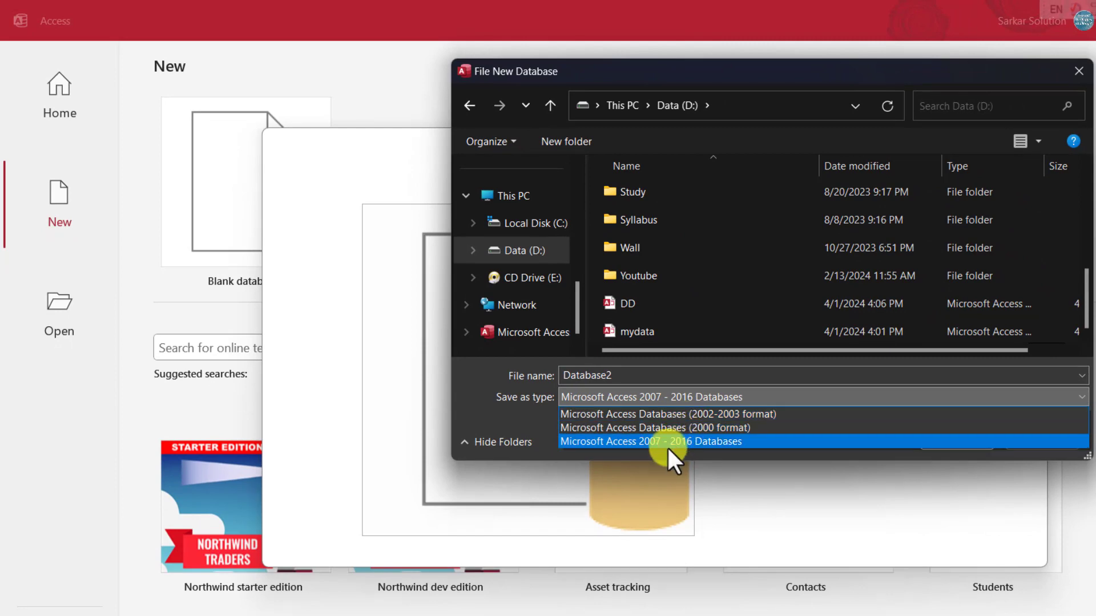
pyautogui.click(664, 440)
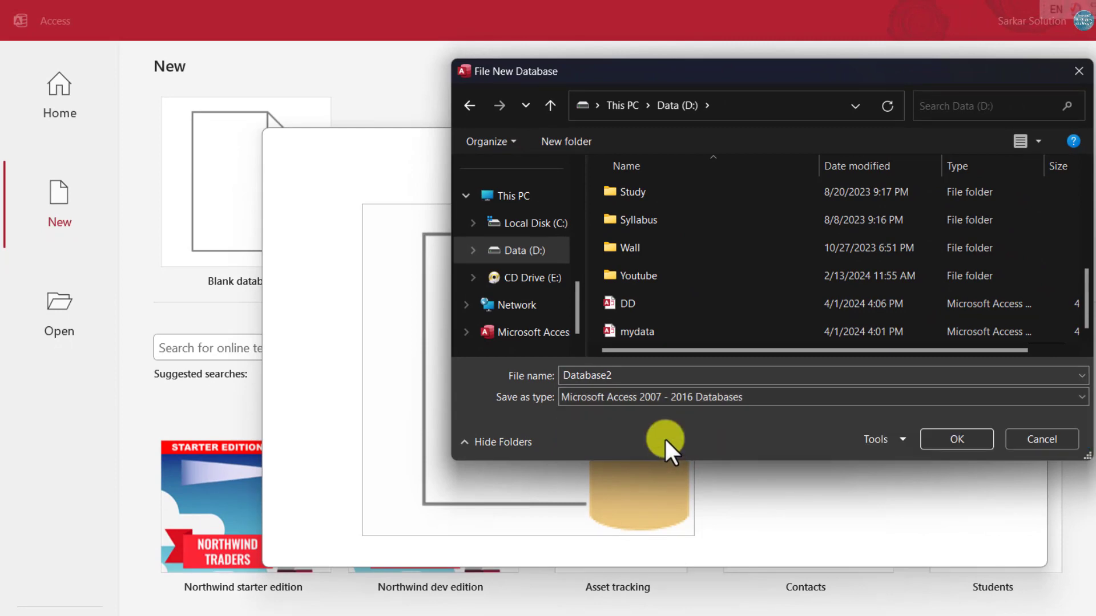
pyautogui.click(930, 439)
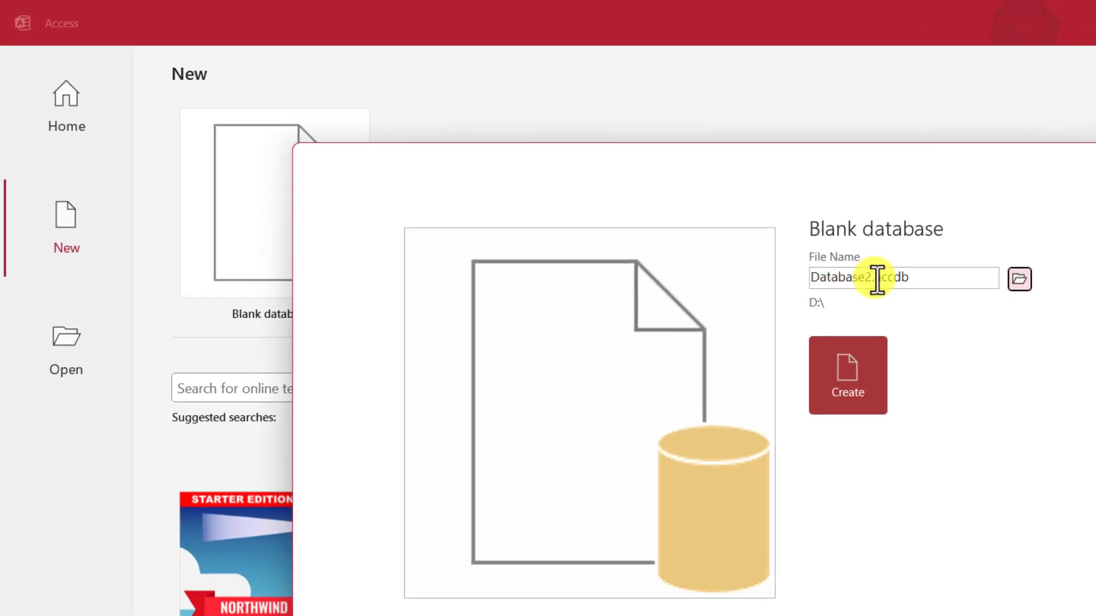
# Step: Check the Database2.accdb file name and create the database on D:
pyautogui.doubleClick(907, 277)
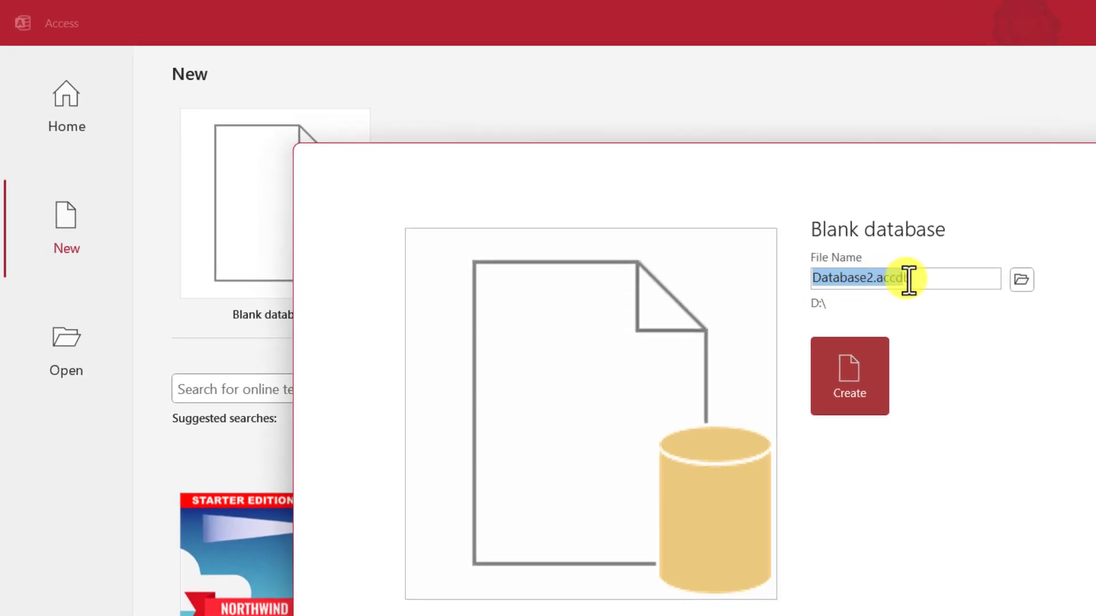
pyautogui.click(910, 277)
pyautogui.moveTo(897, 279); pyautogui.dragTo(879, 278)
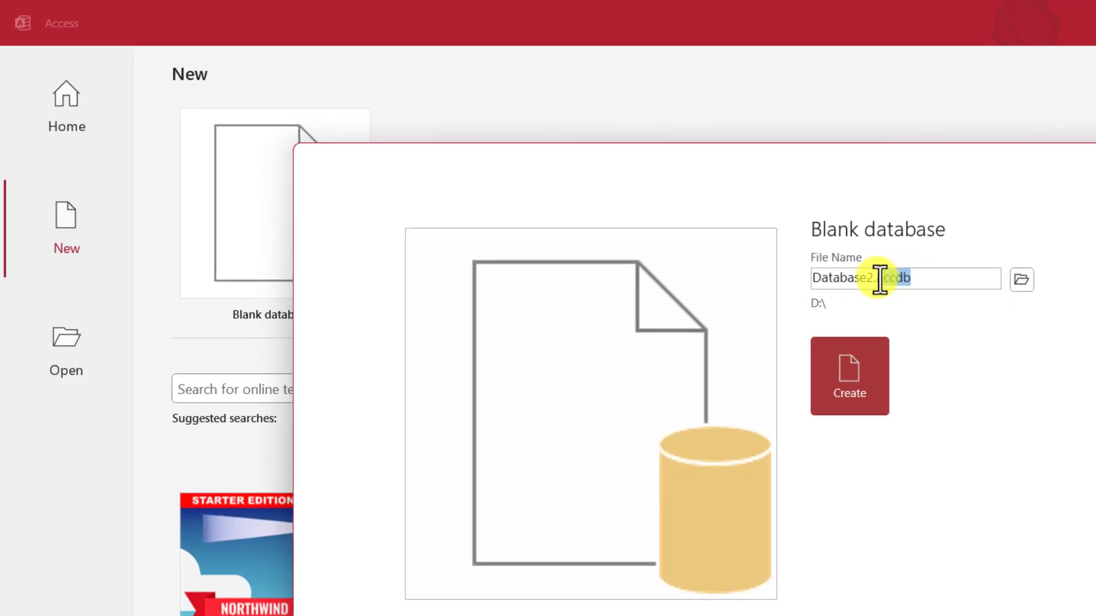
pyautogui.click(902, 278)
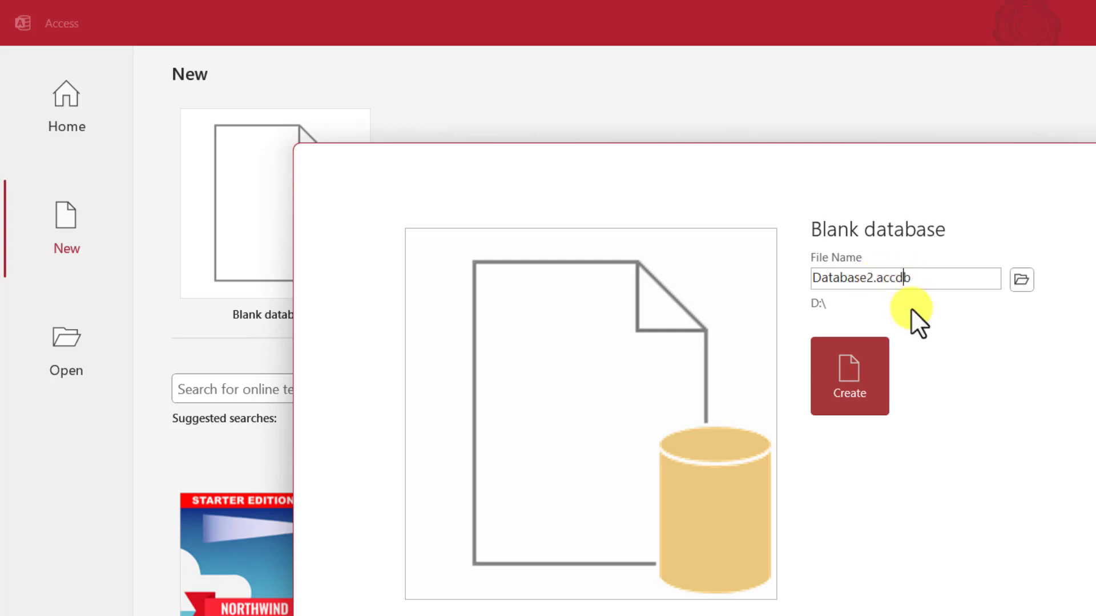
pyautogui.click(851, 384)
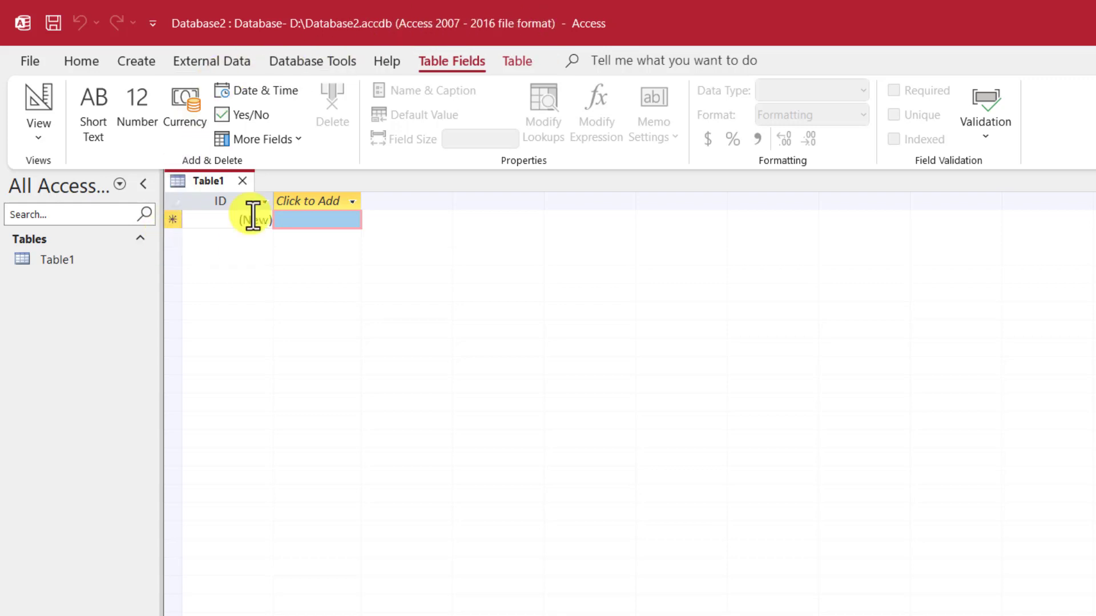
# Step: Close Database2, open mydata from the recent files, and select the student table
pyautogui.click(29, 55)
pyautogui.click(66, 392)
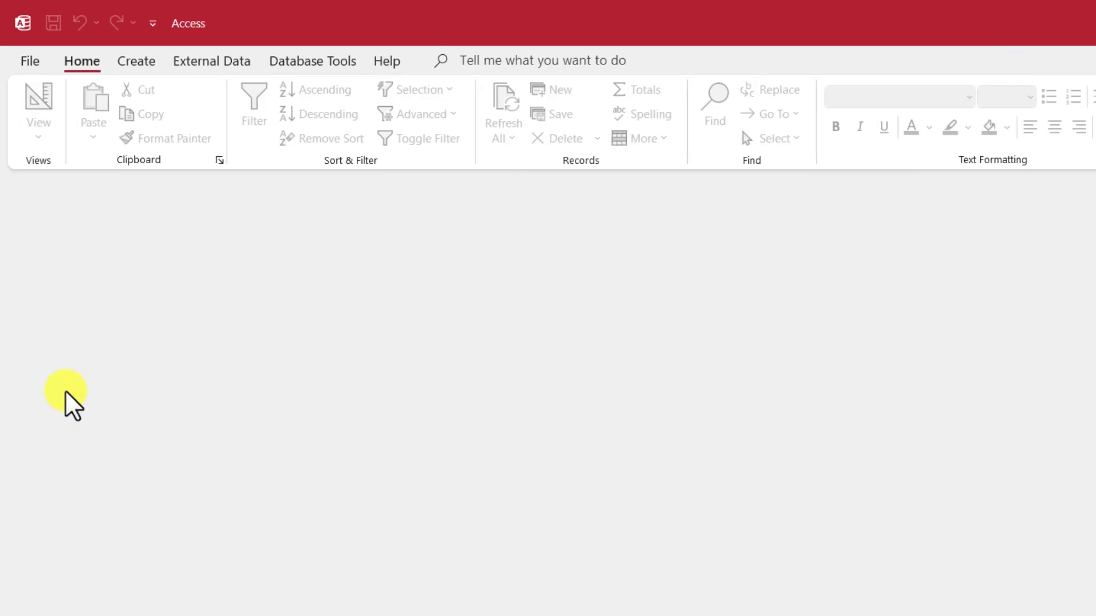
pyautogui.click(37, 60)
pyautogui.click(56, 183)
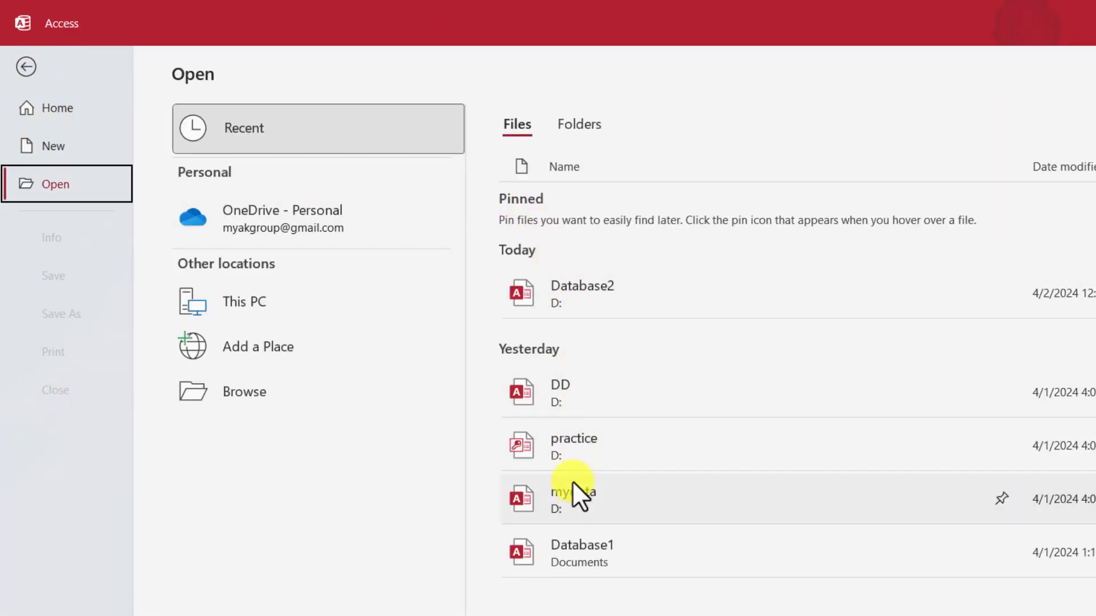
pyautogui.click(572, 501)
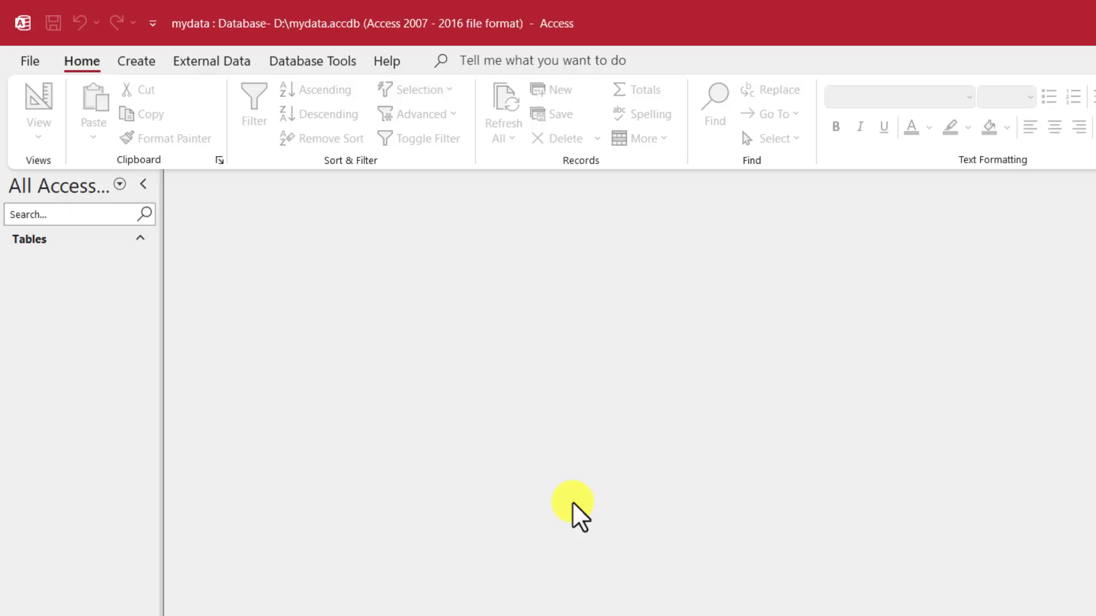
pyautogui.click(60, 267)
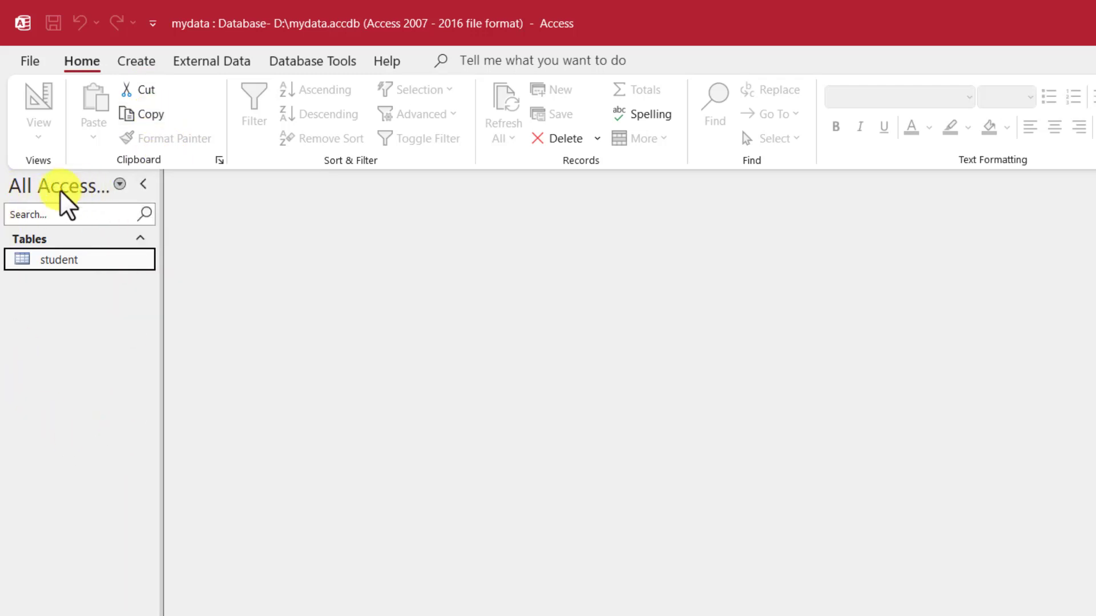
# Step: Widen the navigation pane to show the full All Access Objects heading, then show Create commands
pyautogui.click(120, 187)
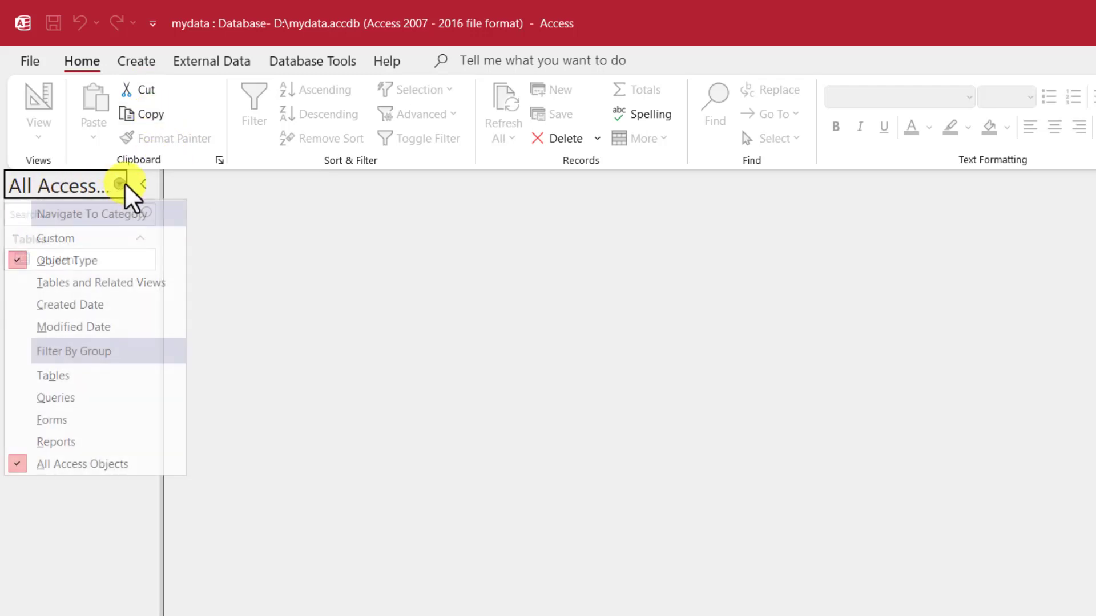
pyautogui.click(124, 185)
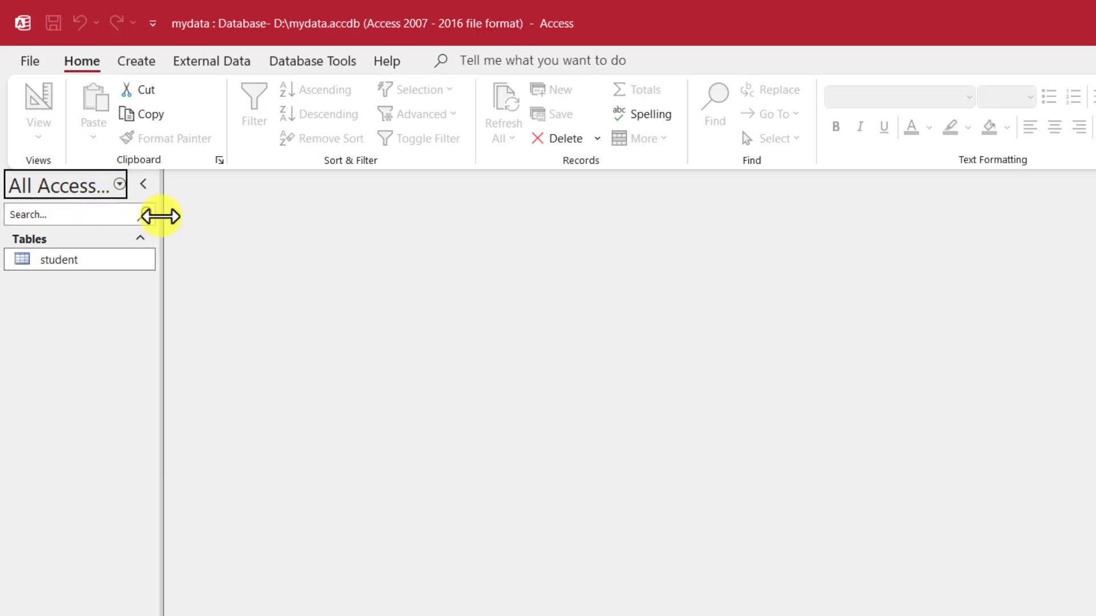
pyautogui.moveTo(160, 216); pyautogui.dragTo(309, 220)
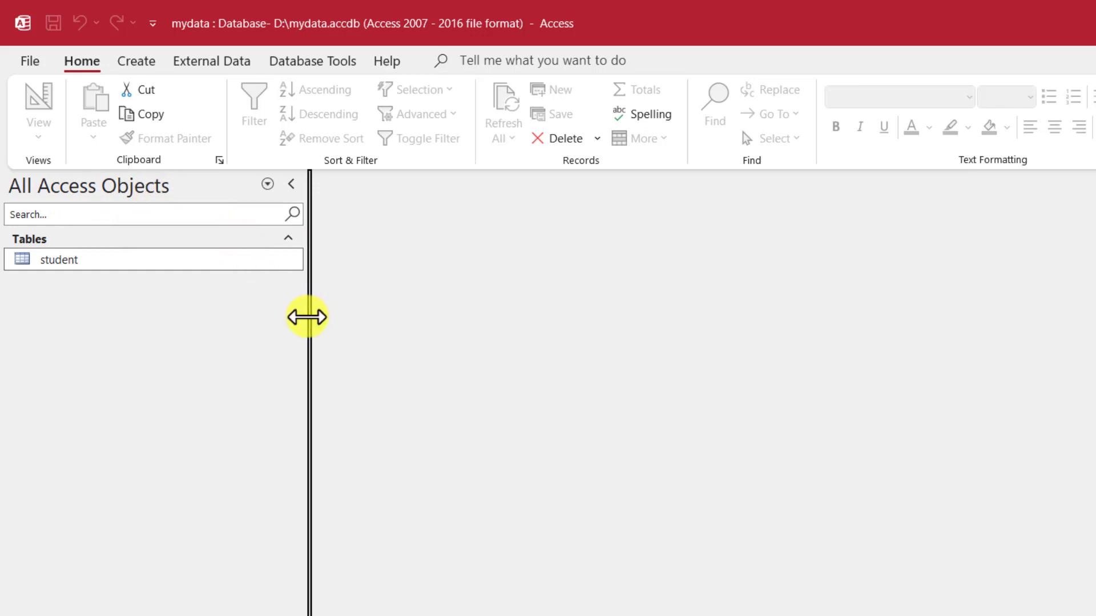
pyautogui.moveTo(308, 318); pyautogui.dragTo(226, 308)
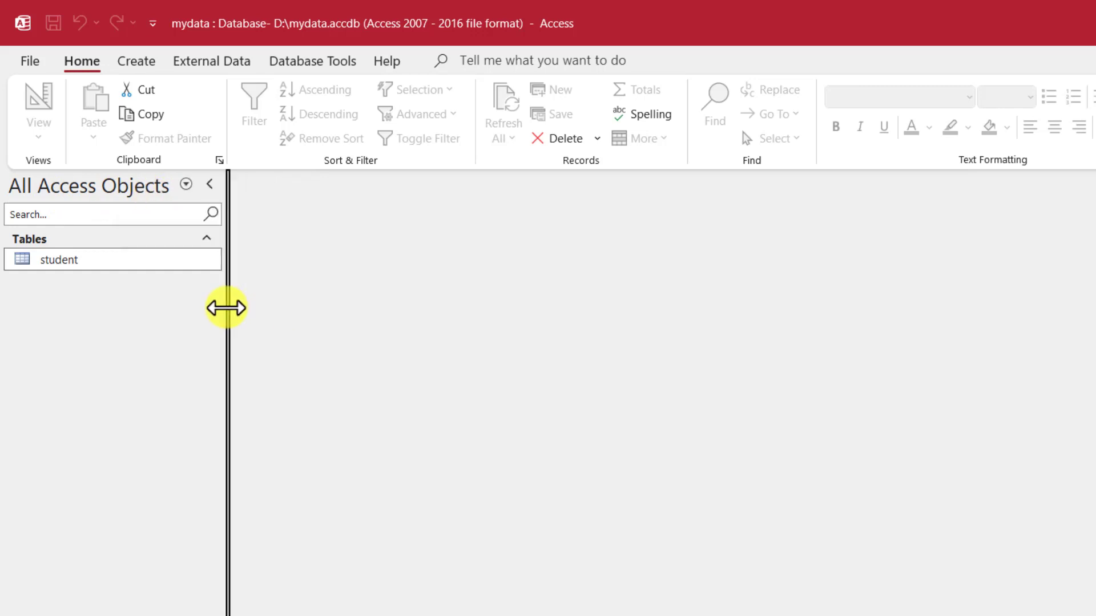
pyautogui.click(136, 59)
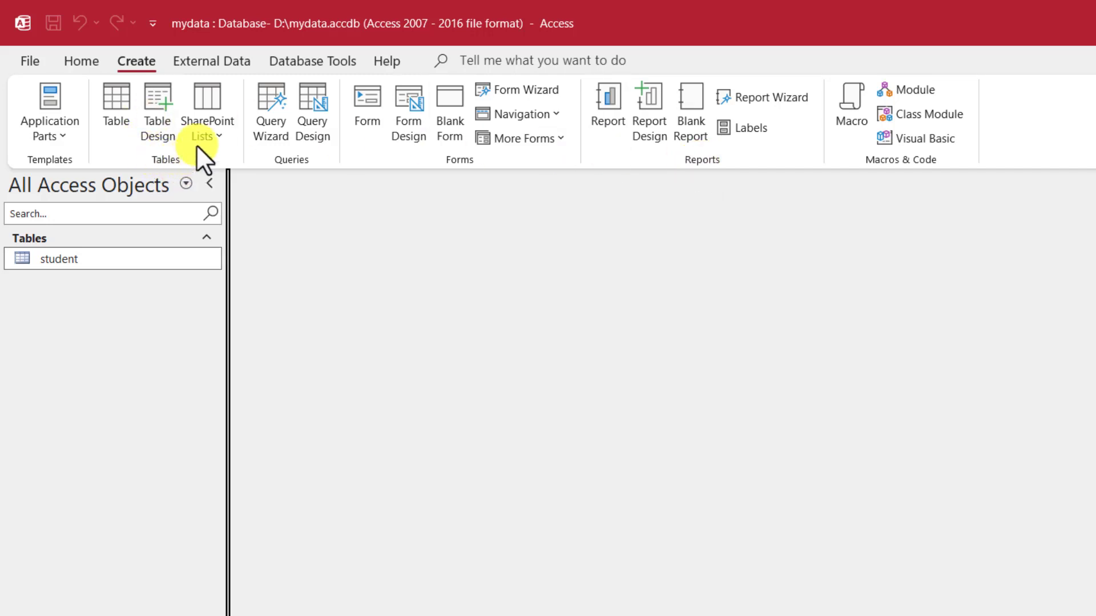
# Step: Start a new Table1 in Table Design view
pyautogui.click(158, 105)
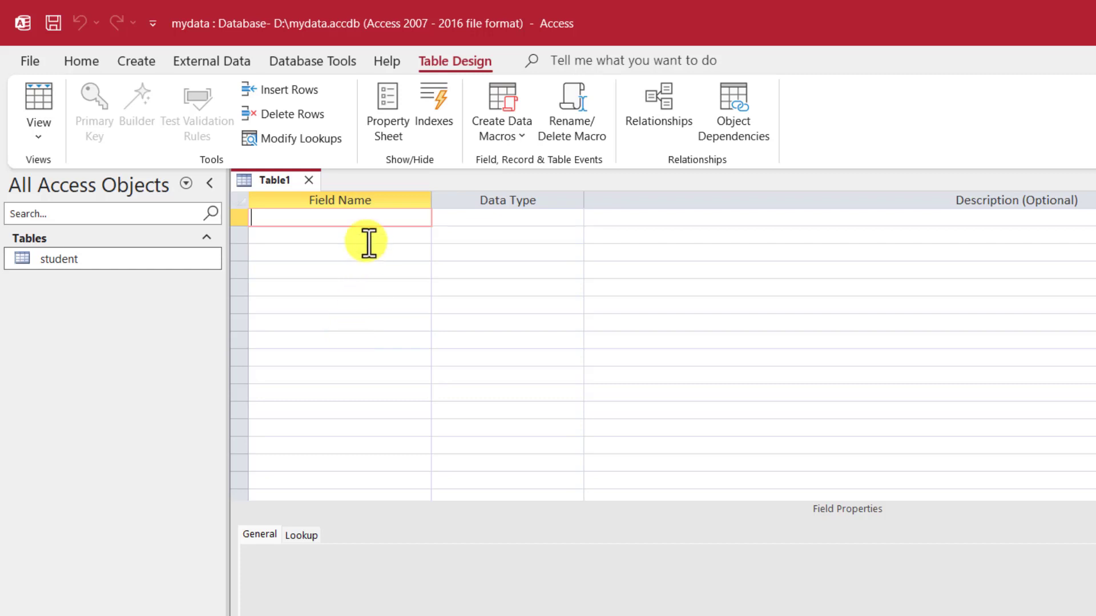
# Step: Add Recid and Enrollmentno as Number fields
pyautogui.click(496, 219)
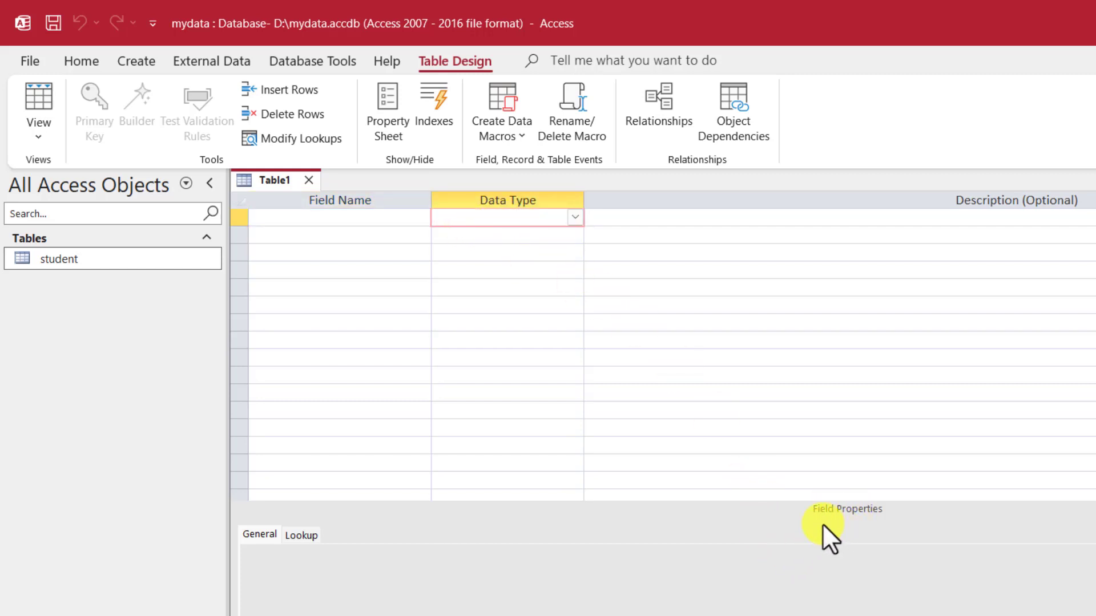
pyautogui.click(372, 218)
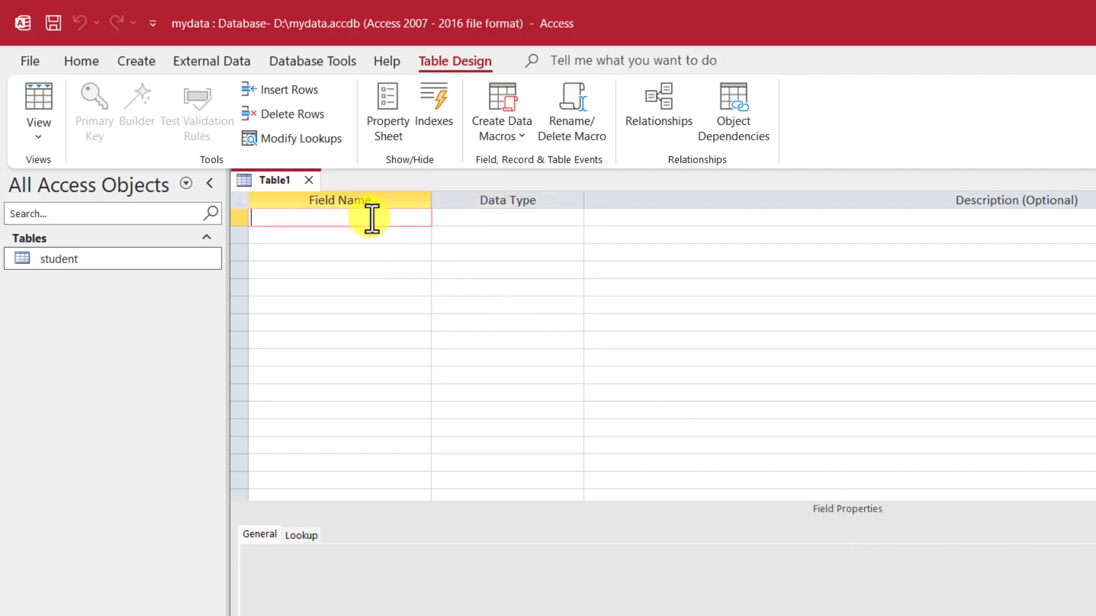
pyautogui.write('Recid')
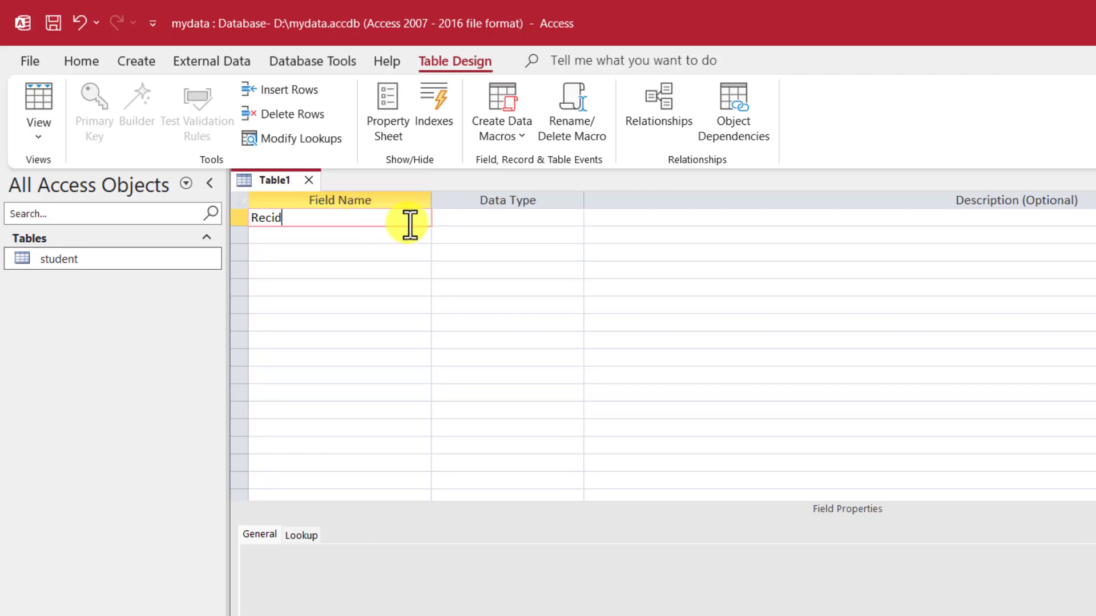
pyautogui.click(474, 217)
pyautogui.click(575, 217)
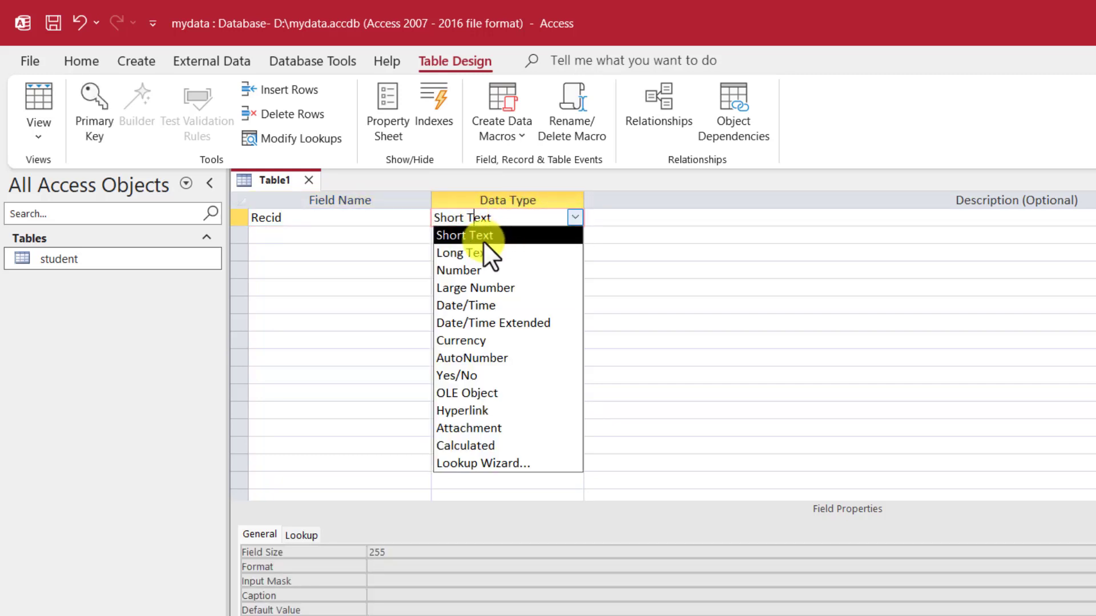
pyautogui.click(455, 270)
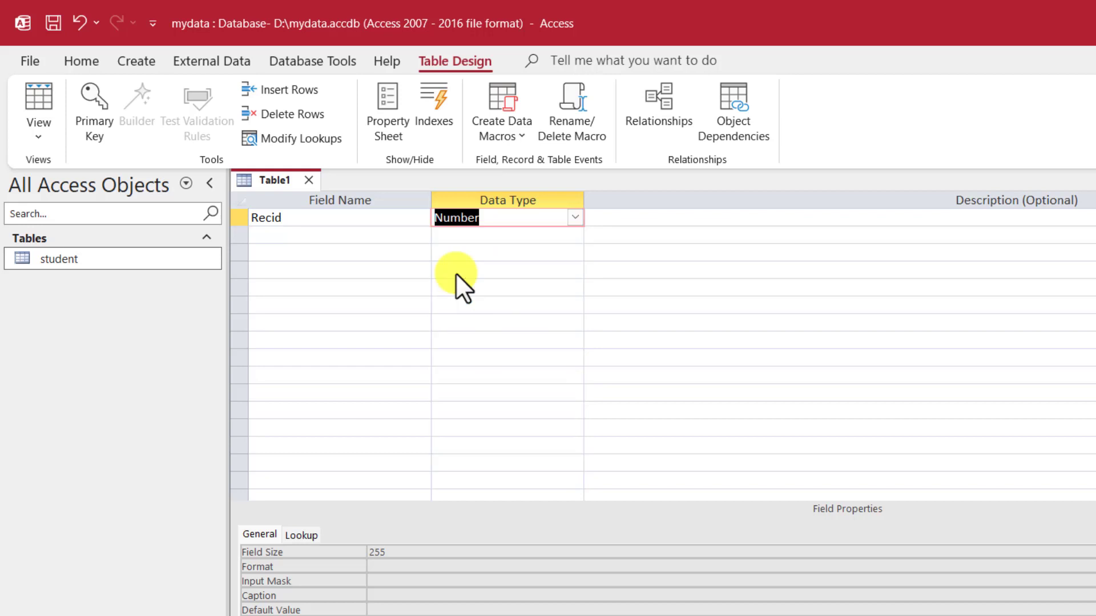
pyautogui.click(331, 234)
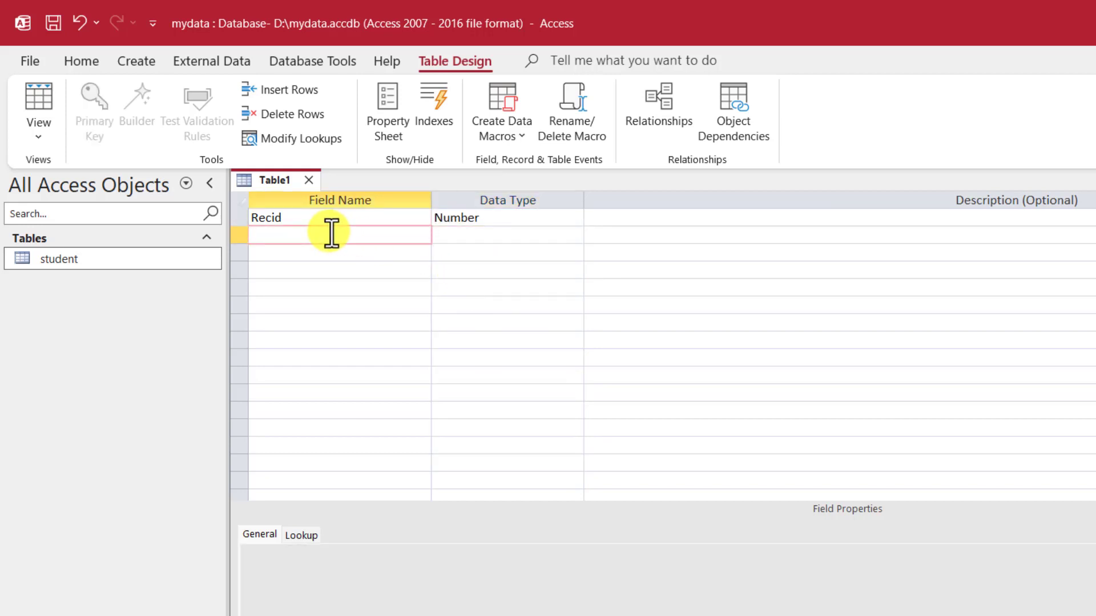
pyautogui.write('Enrollmentno')
pyautogui.click(498, 237)
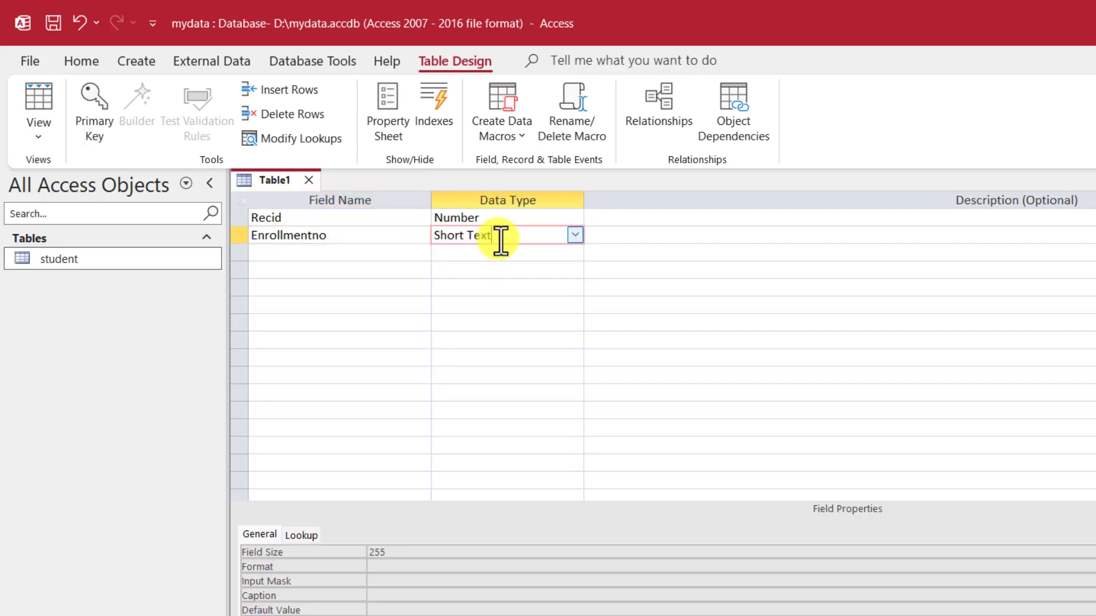
pyautogui.click(574, 235)
pyautogui.click(456, 285)
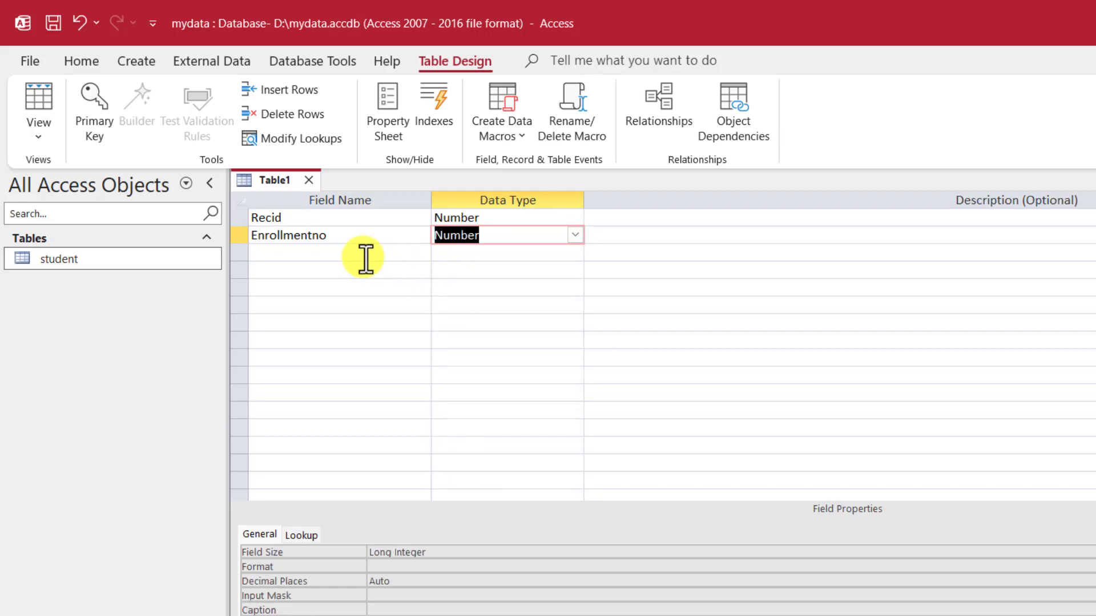
# Step: Add Fees as a Number field and DOP as a Date/Time field
pyautogui.click(345, 252)
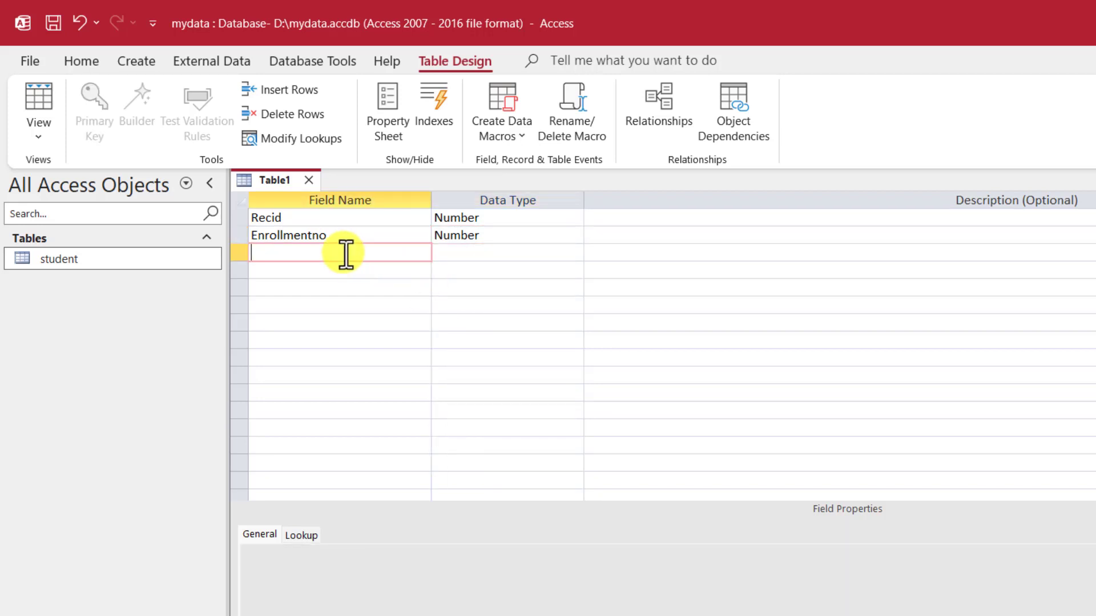
pyautogui.write('Fees')
pyautogui.press('Tab')
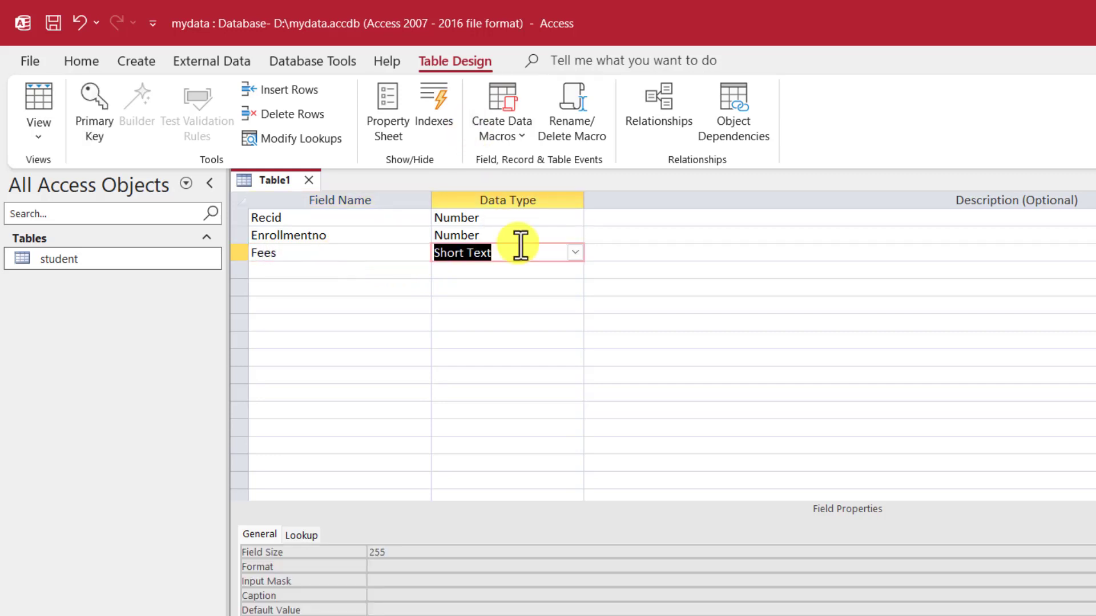
pyautogui.click(574, 256)
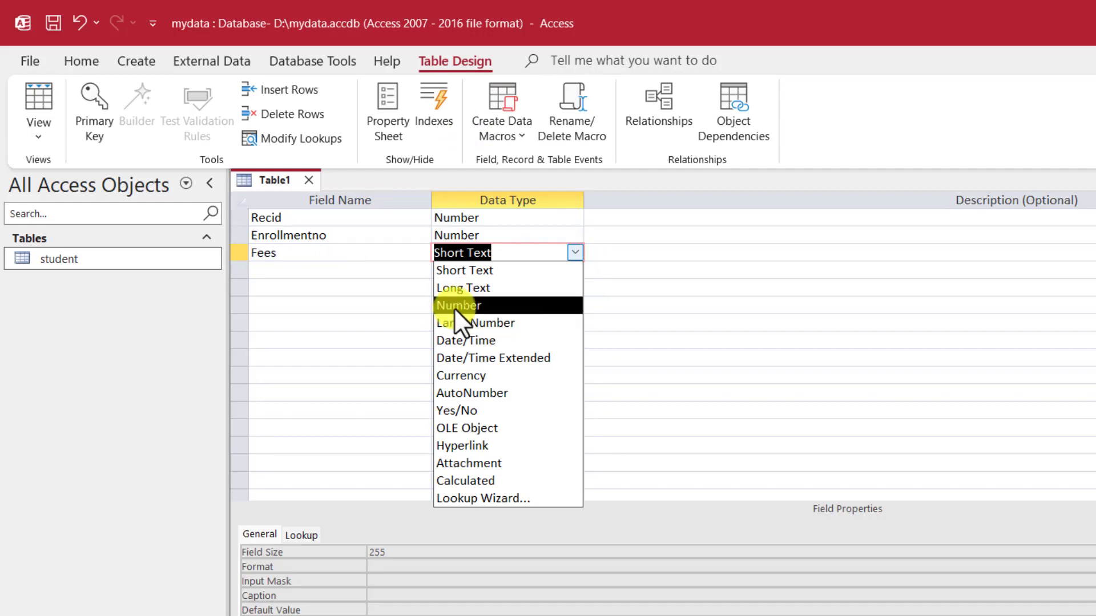
pyautogui.click(453, 307)
pyautogui.click(357, 273)
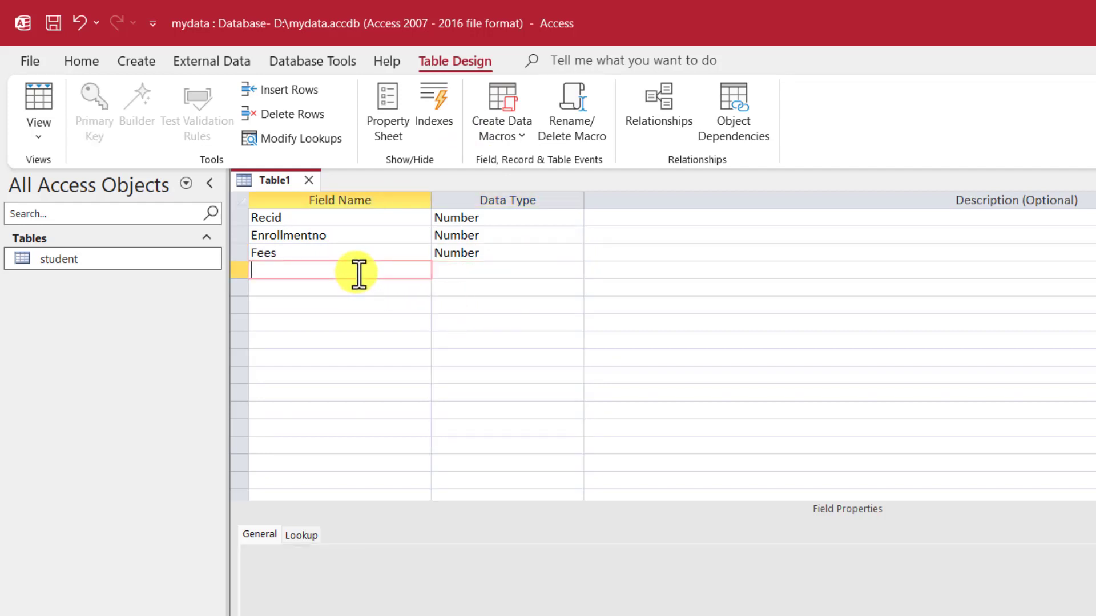
pyautogui.write('DOP')
pyautogui.click(525, 271)
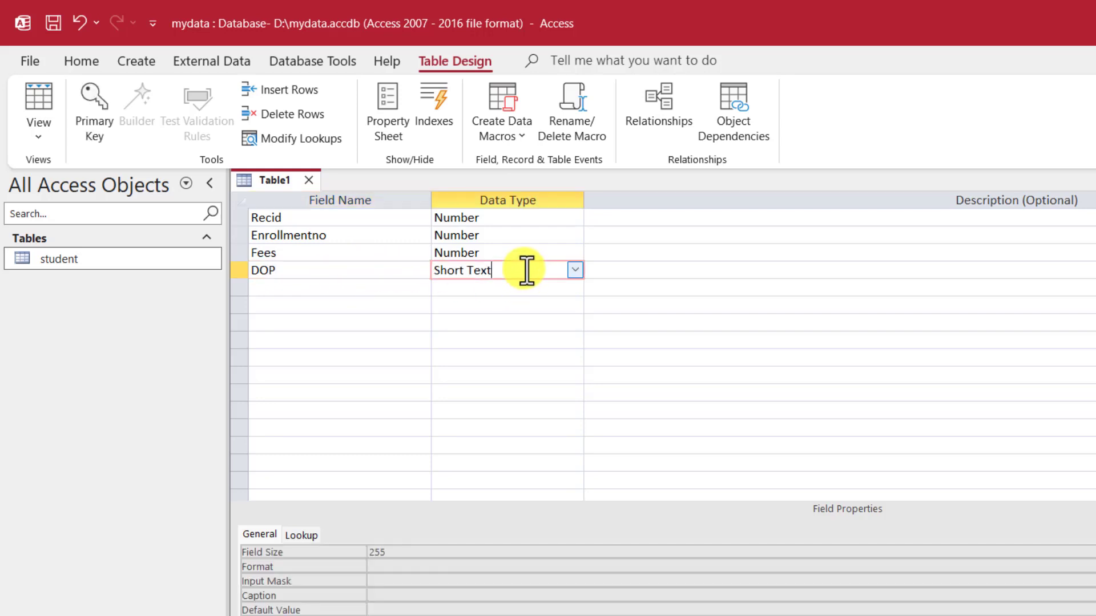
pyautogui.click(576, 267)
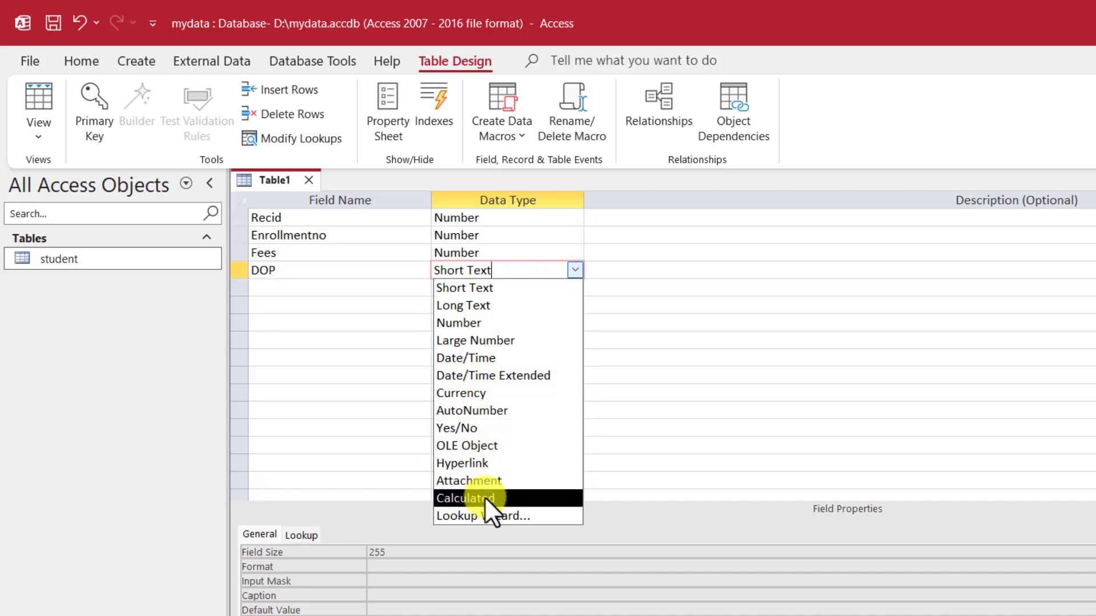
pyautogui.click(480, 356)
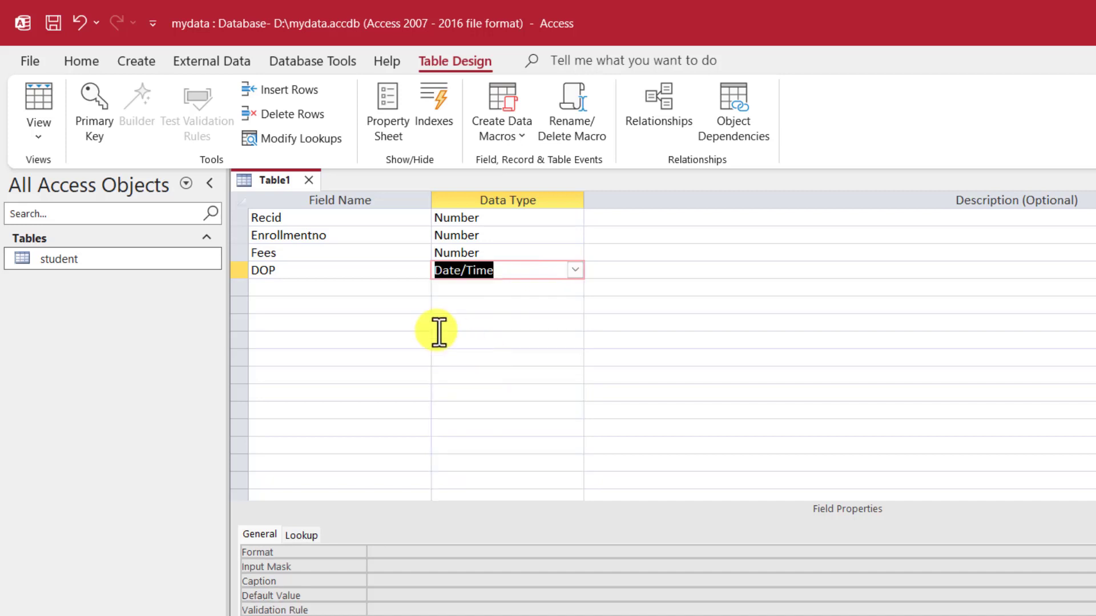
# Step: Add Type as a Short Text field
pyautogui.click(335, 288)
pyautogui.write('Type')
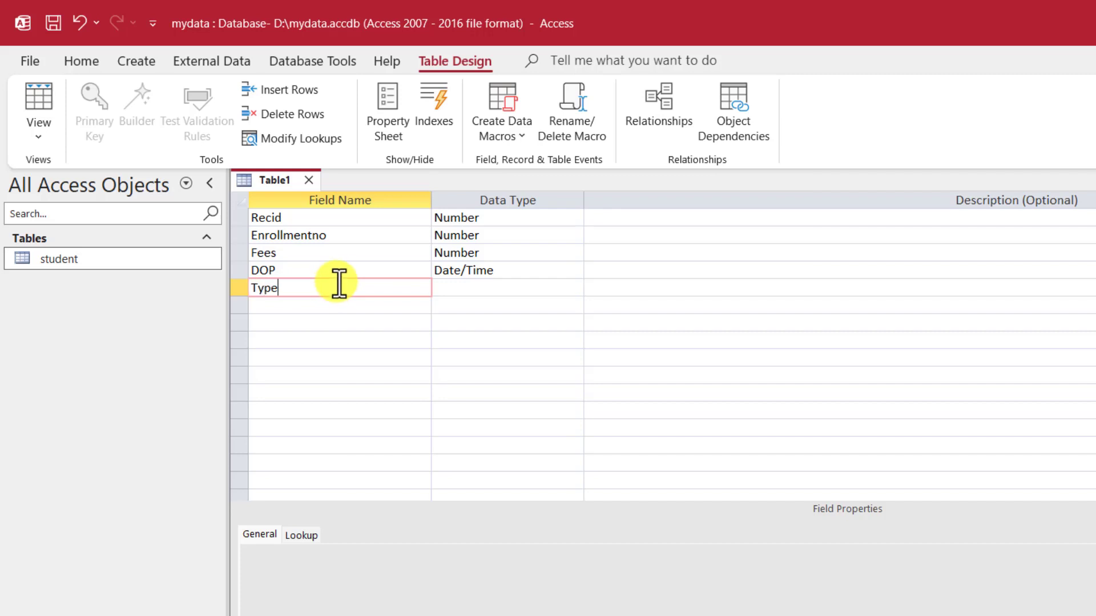
pyautogui.click(477, 292)
pyautogui.click(572, 287)
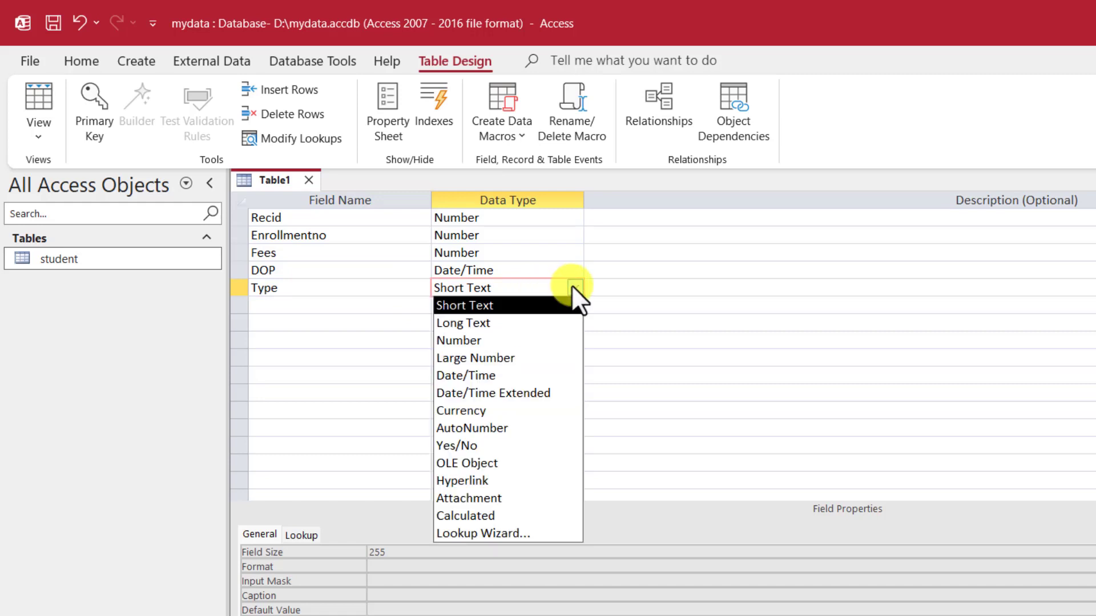
pyautogui.click(465, 304)
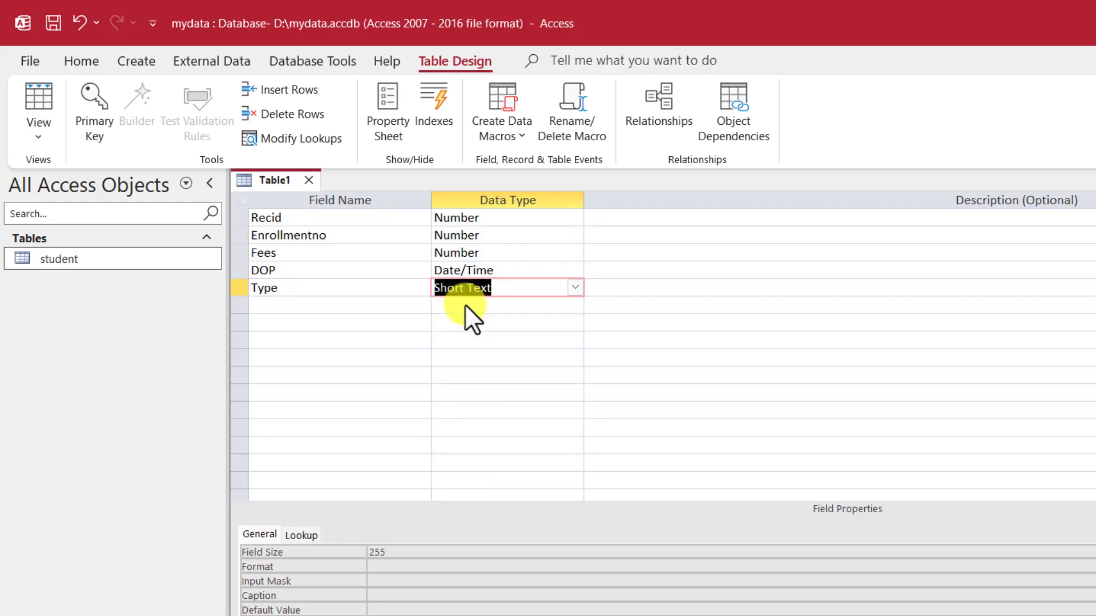
pyautogui.click(335, 304)
pyautogui.click(335, 288)
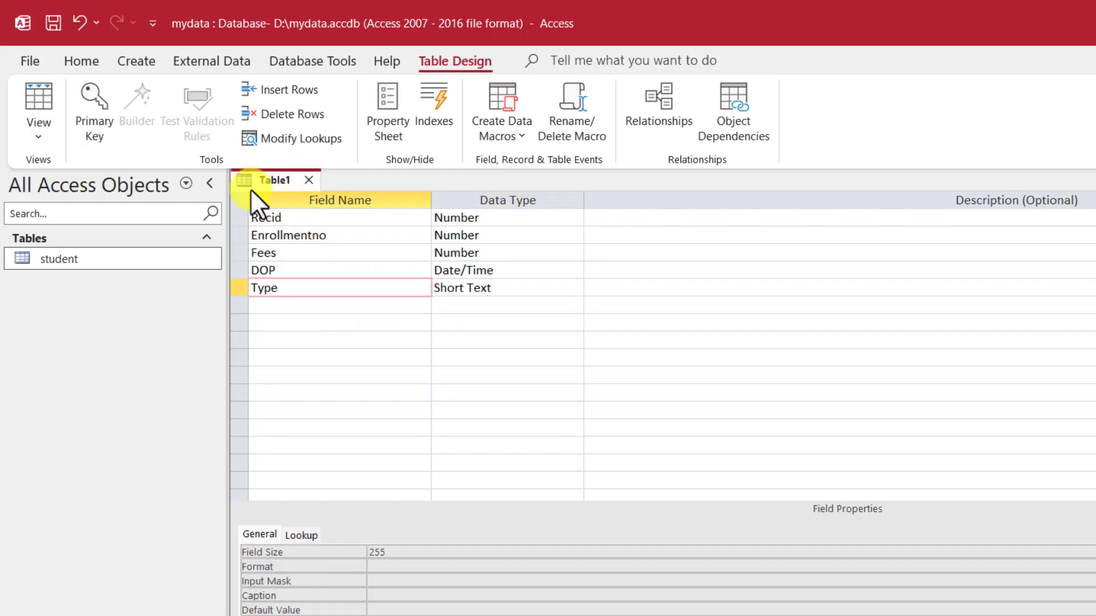
pyautogui.click(284, 217)
# Step: Set Recid as the primary key of Table1
pyautogui.moveTo(284, 217); pyautogui.dragTo(254, 220)
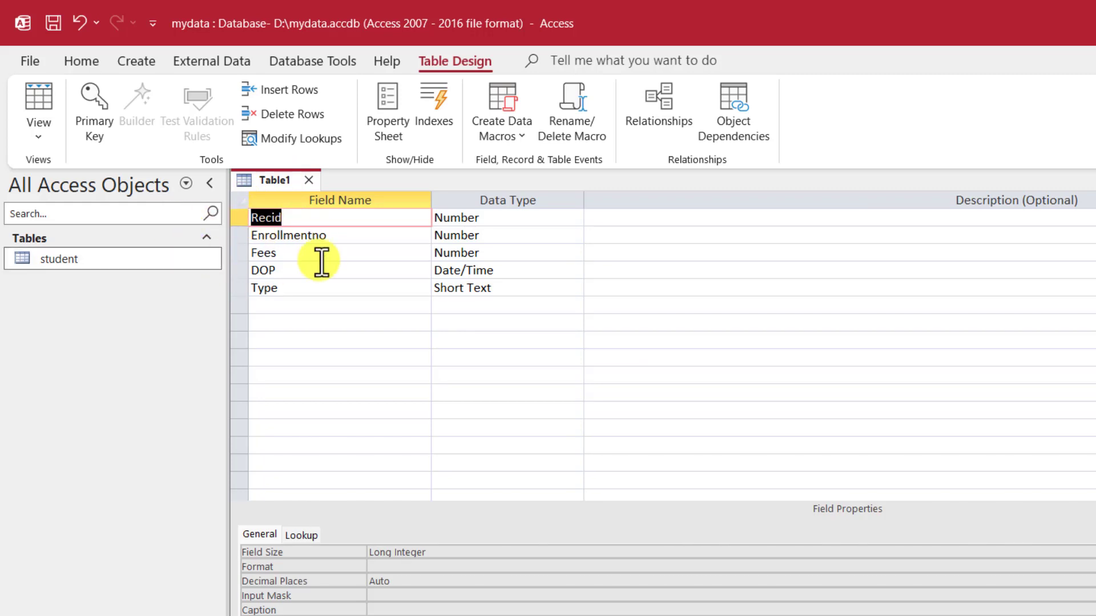
pyautogui.click(340, 236)
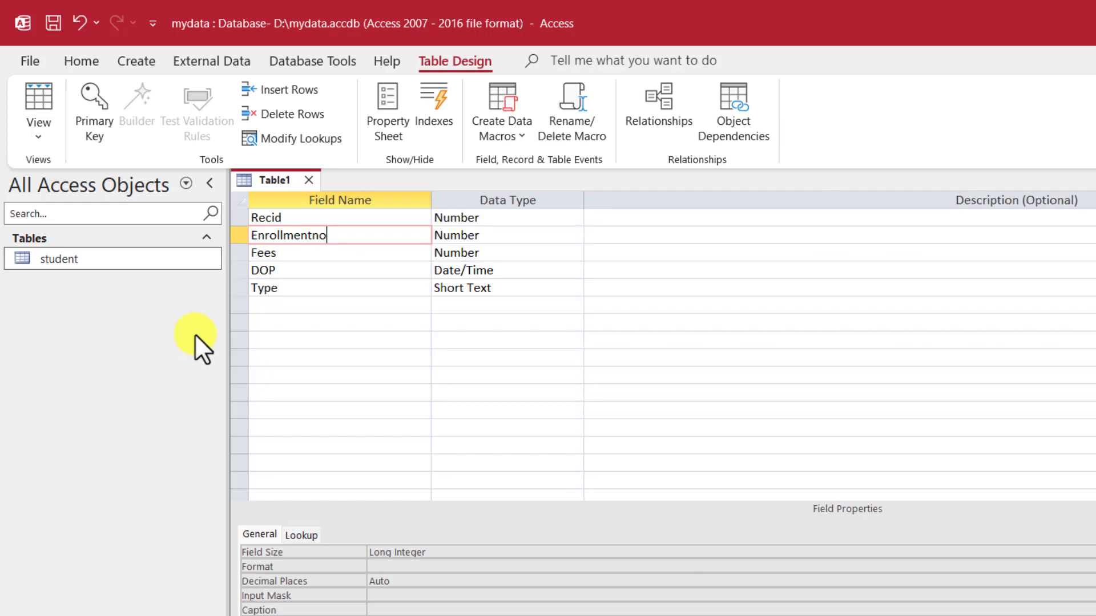
pyautogui.click(298, 216)
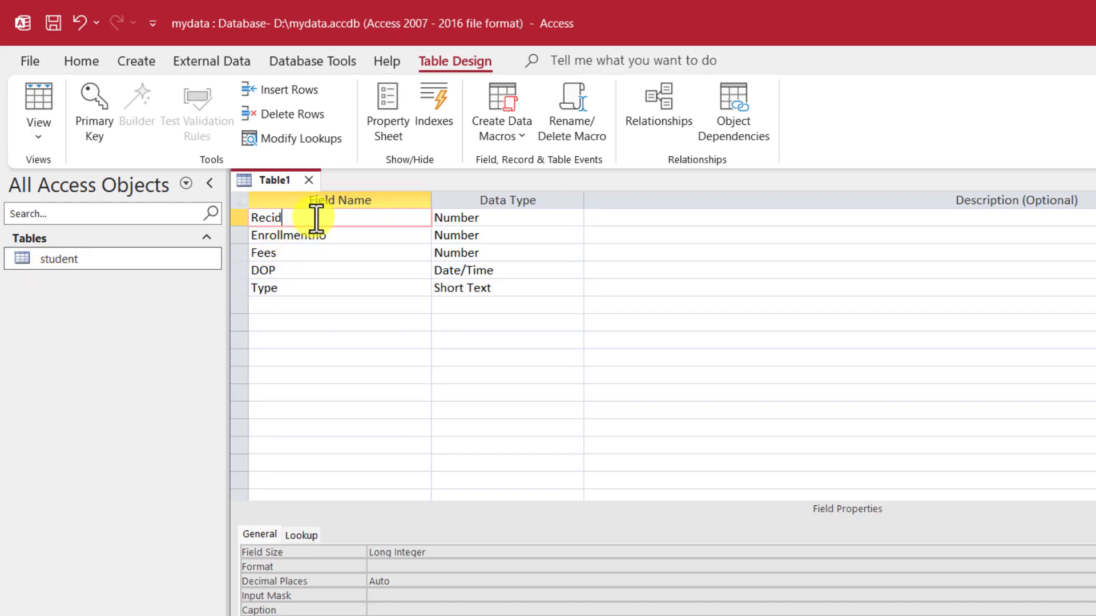
pyautogui.click(308, 251)
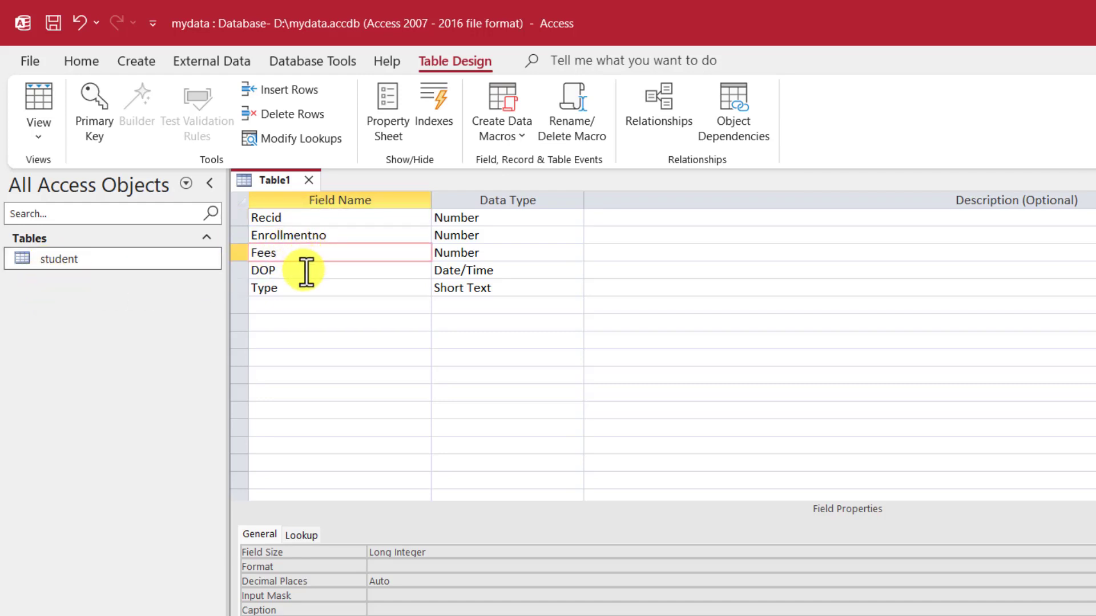
pyautogui.click(305, 271)
pyautogui.click(303, 285)
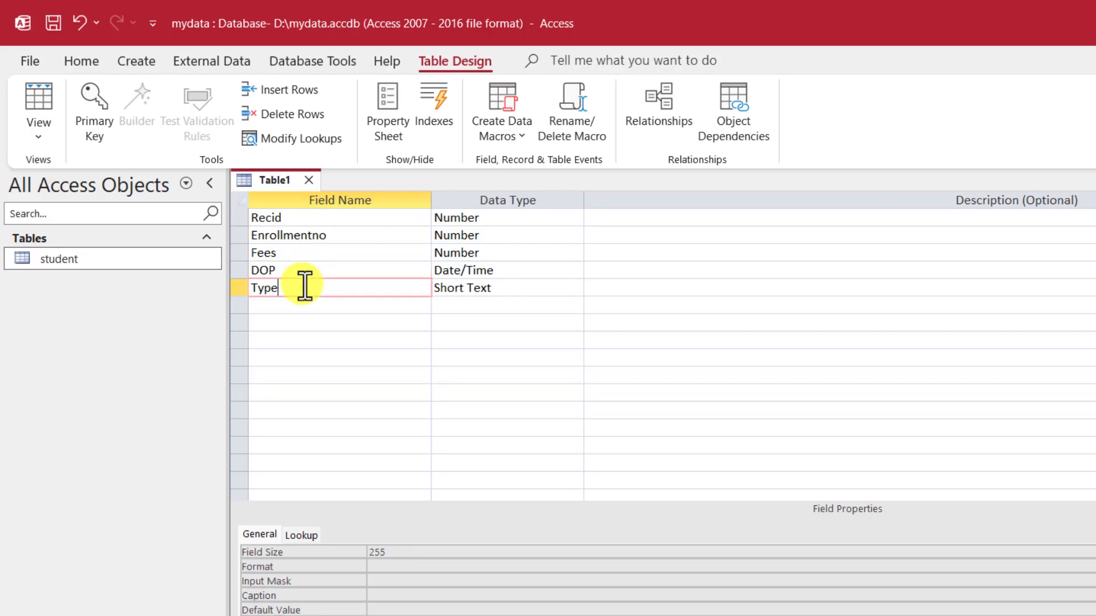
pyautogui.click(281, 220)
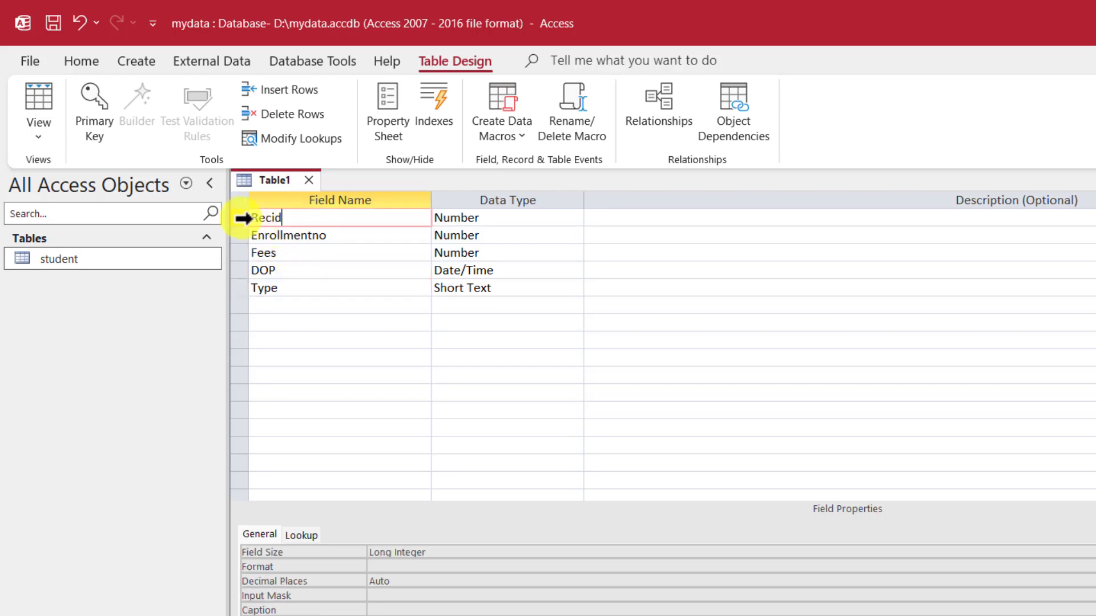
pyautogui.rightClick(243, 218)
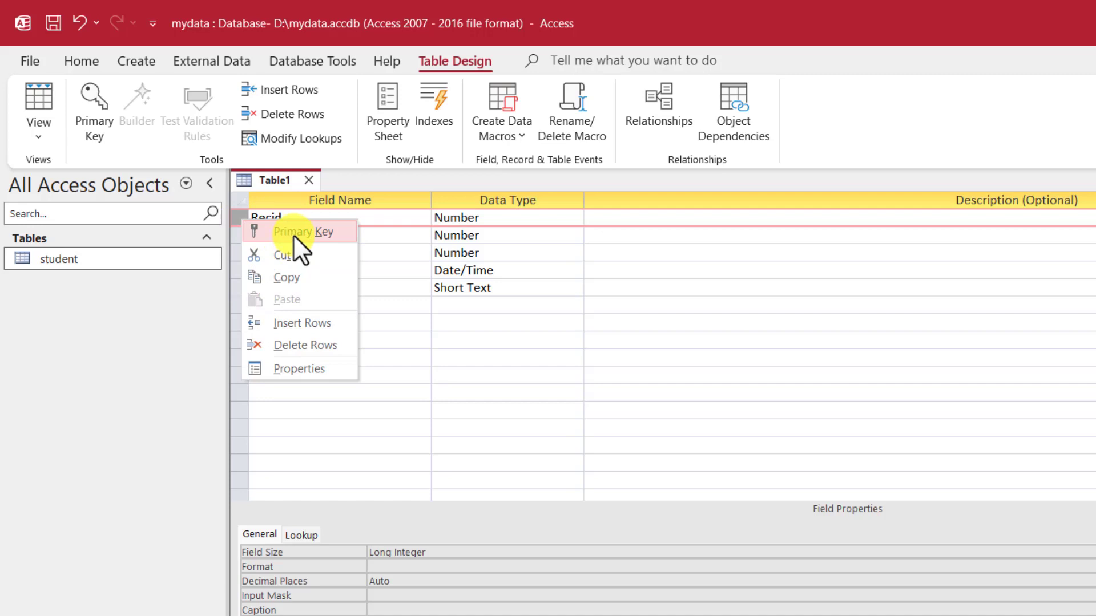
pyautogui.click(293, 234)
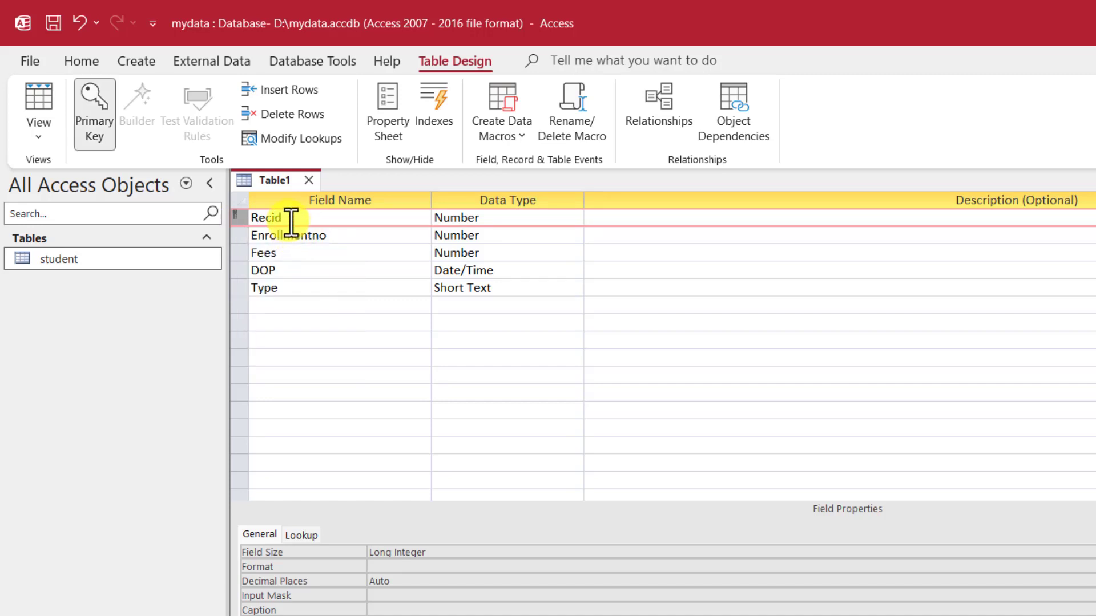
pyautogui.click(505, 249)
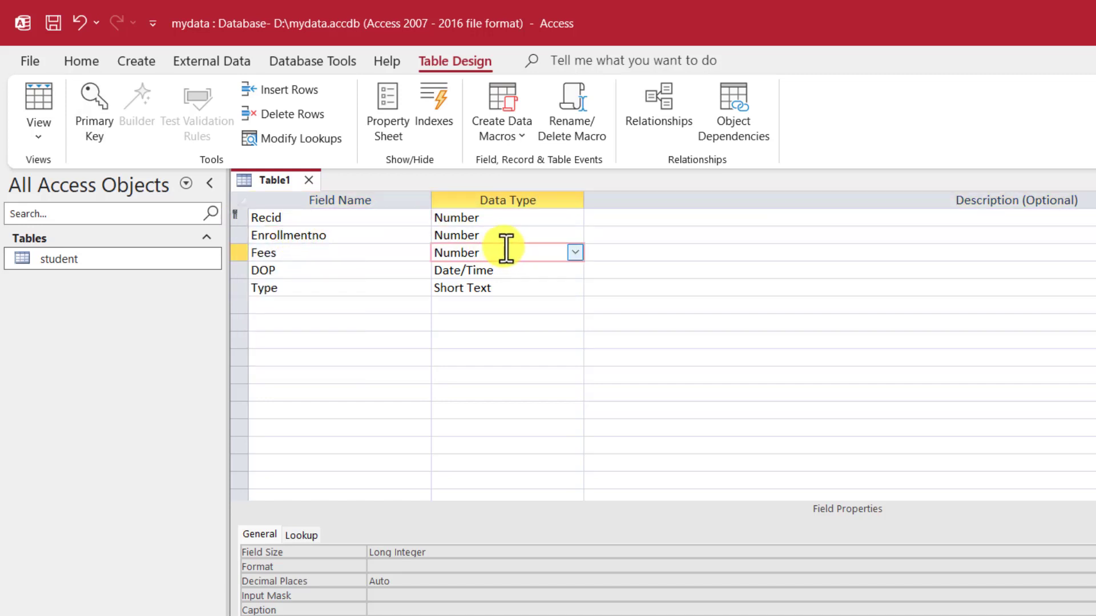
# Step: Change the Type field size to 500, then revert it to 255
pyautogui.click(497, 289)
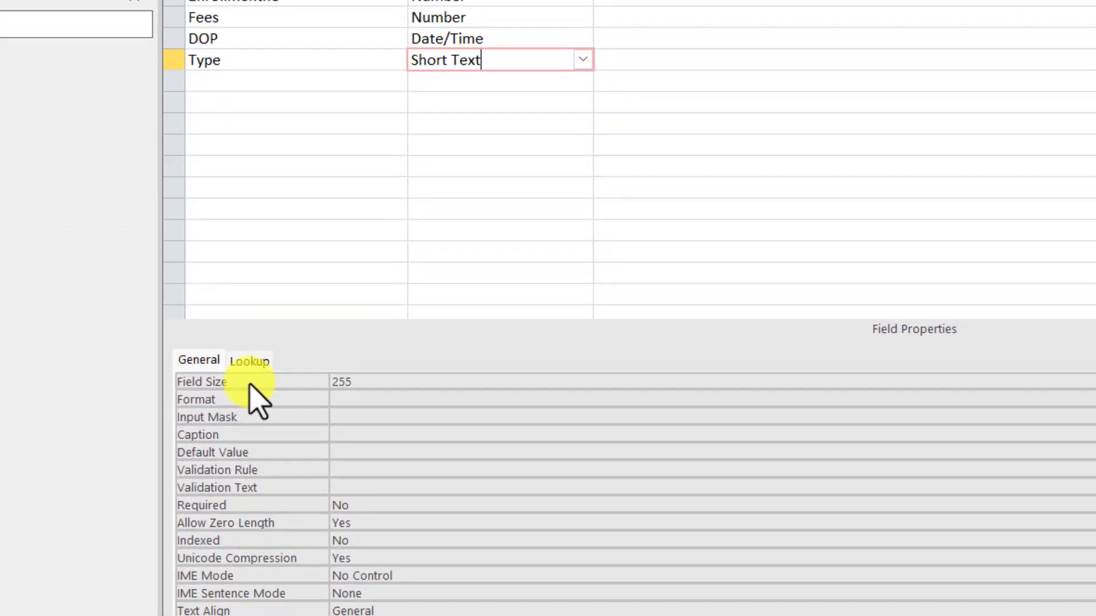
pyautogui.click(249, 380)
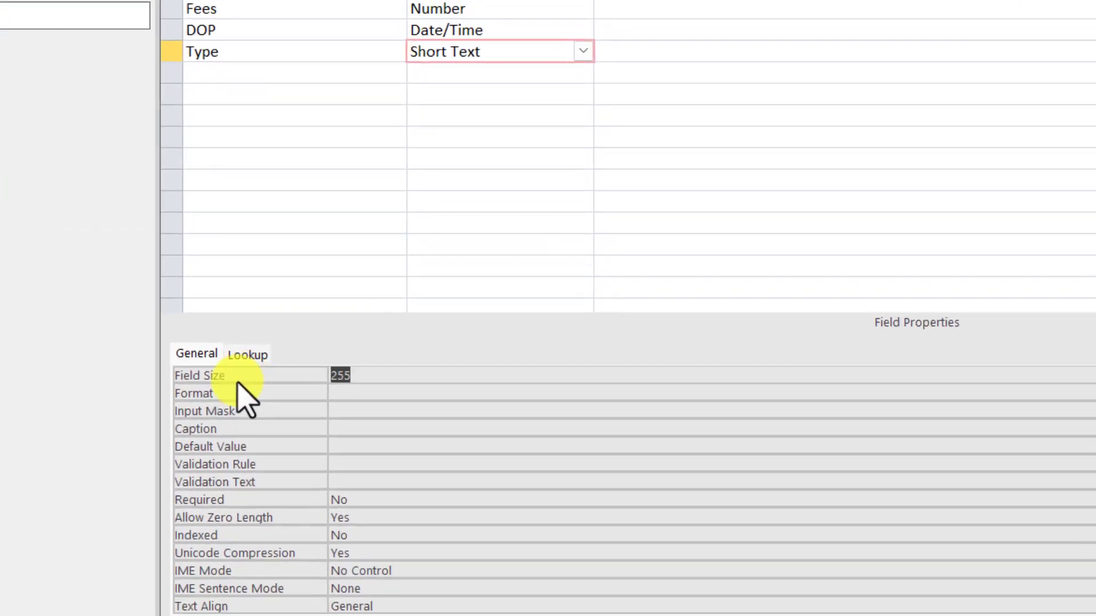
pyautogui.click(376, 375)
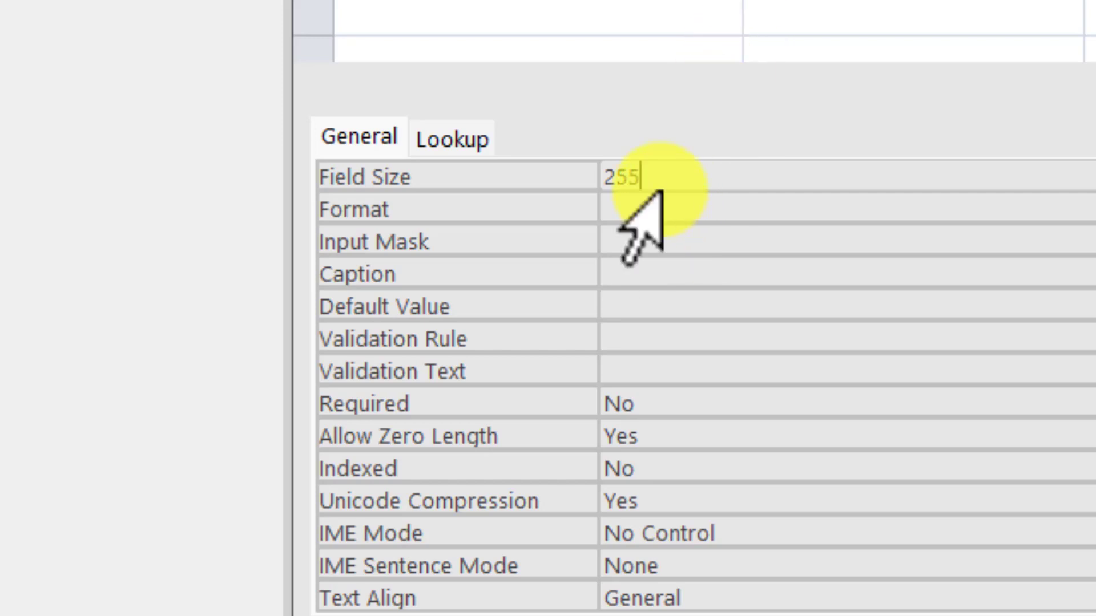
pyautogui.moveTo(673, 177); pyautogui.dragTo(580, 177)
pyautogui.write('5')
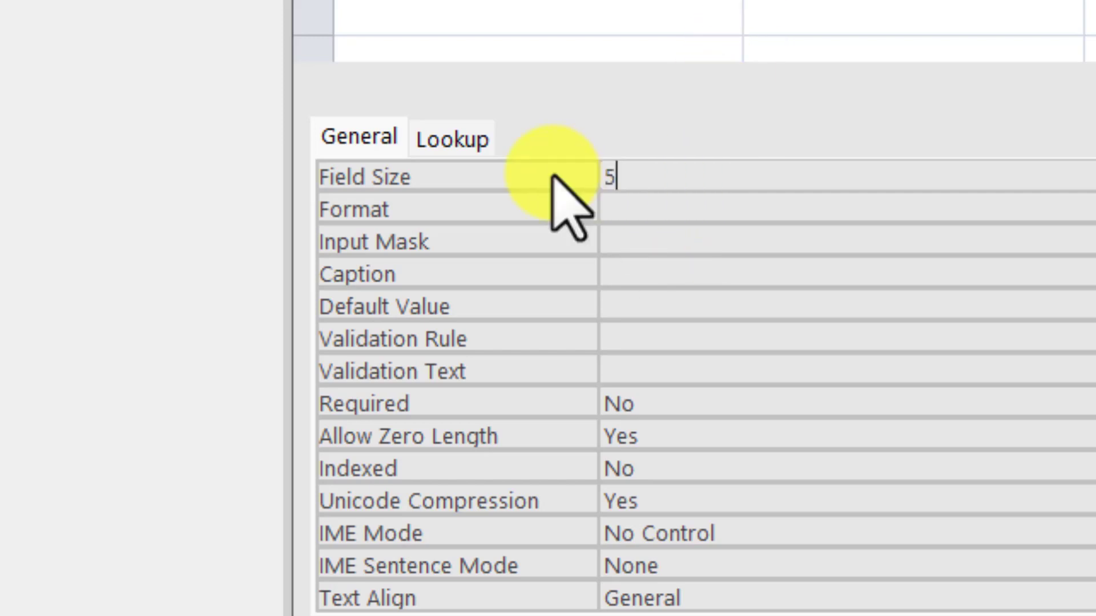
pyautogui.write('00')
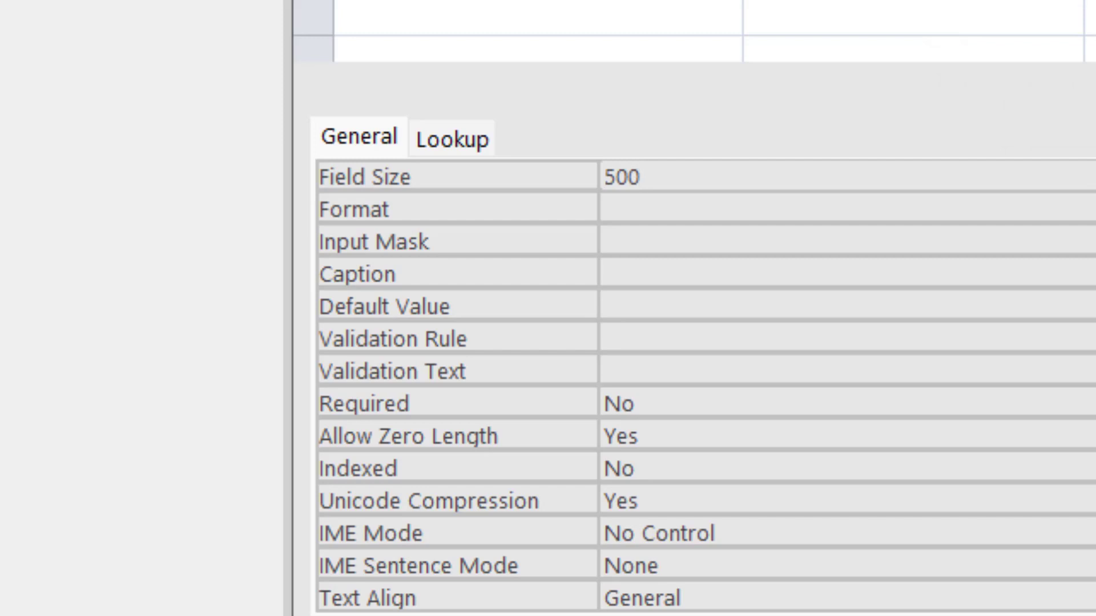
pyautogui.press('Escape')
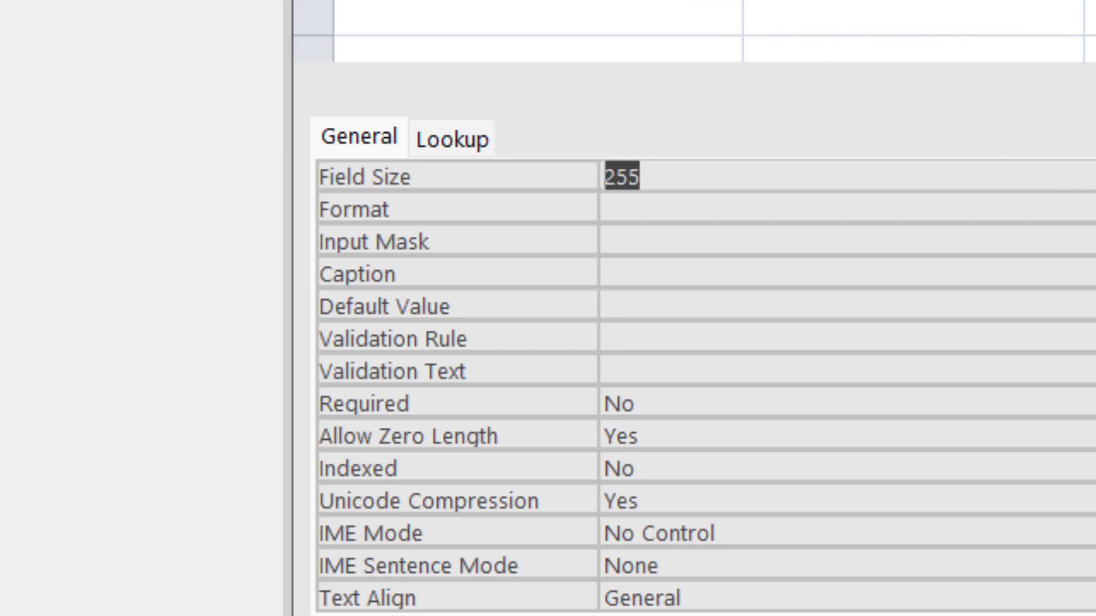
pyautogui.click(913, 0)
pyautogui.click(1067, 0)
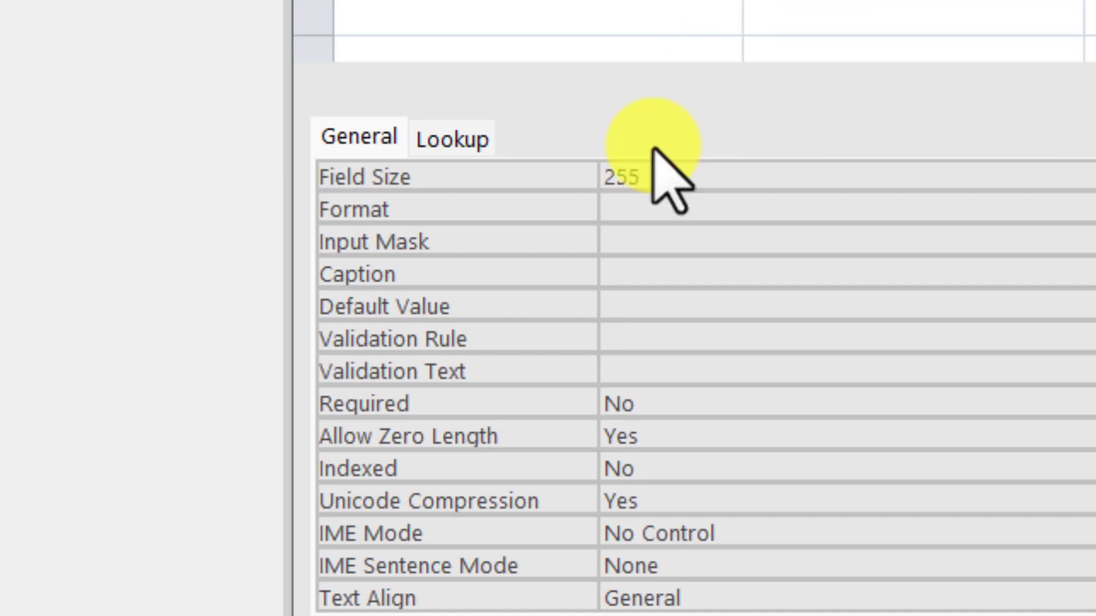
# Step: Step through the Format, Input Mask, Caption and Default Value properties of the field
pyautogui.click(676, 212)
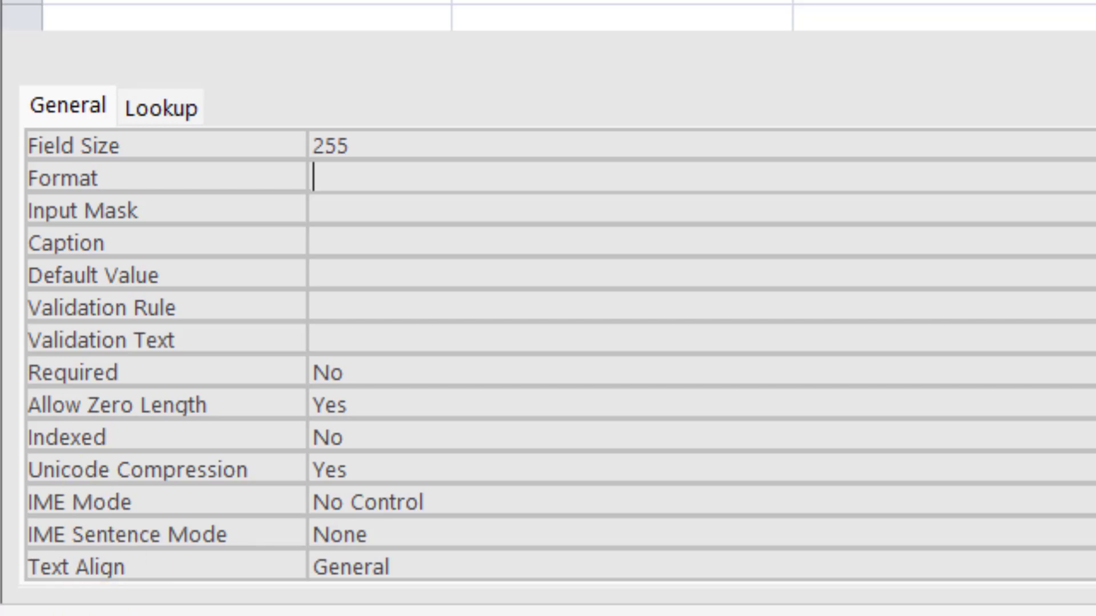
pyautogui.click(371, 219)
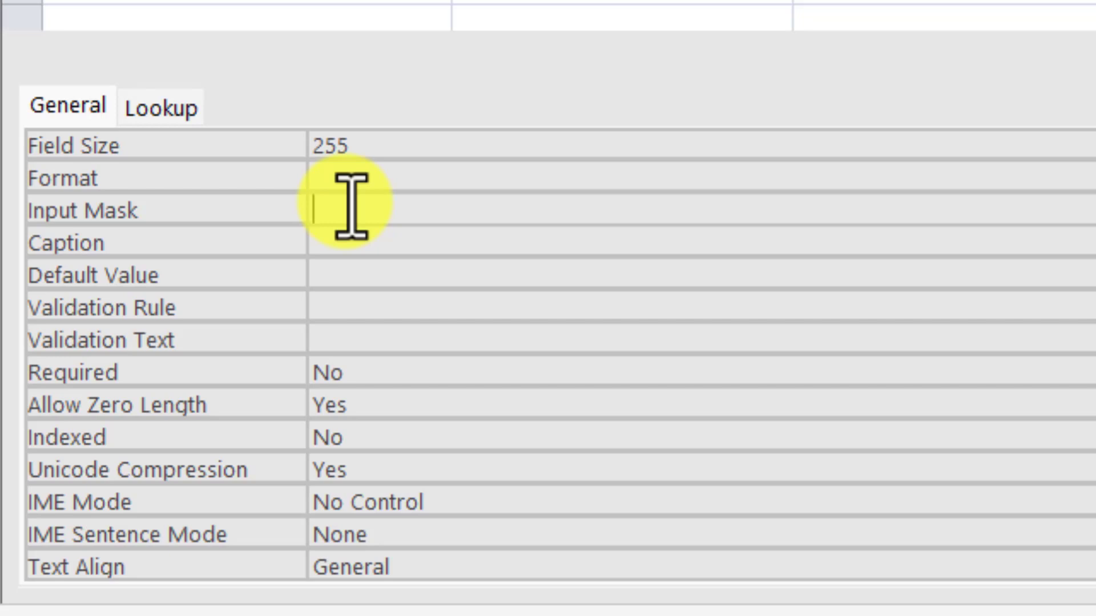
pyautogui.click(361, 237)
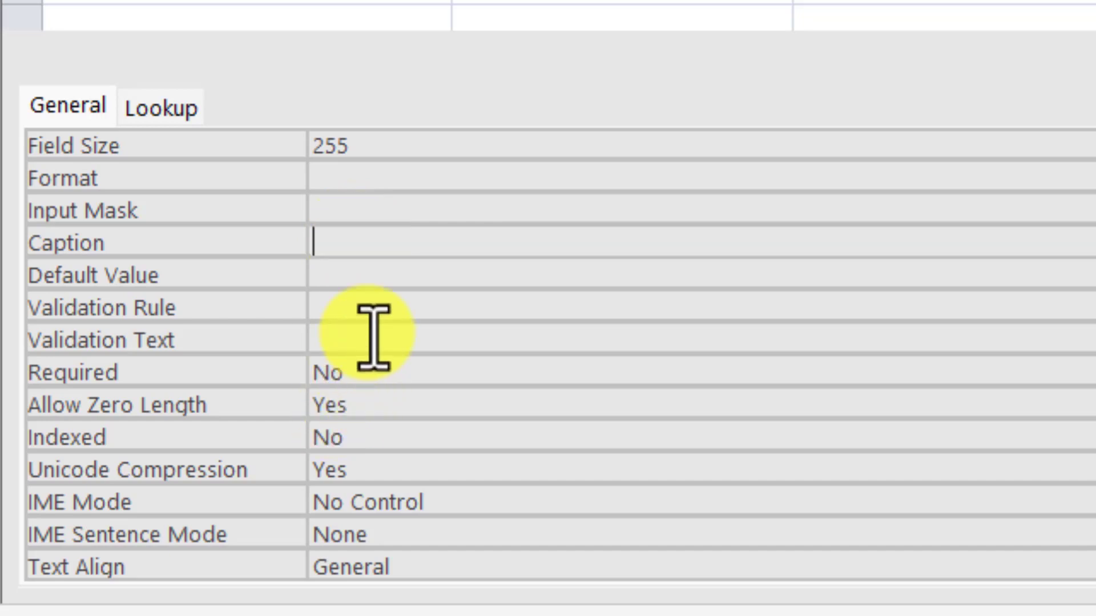
pyautogui.click(377, 269)
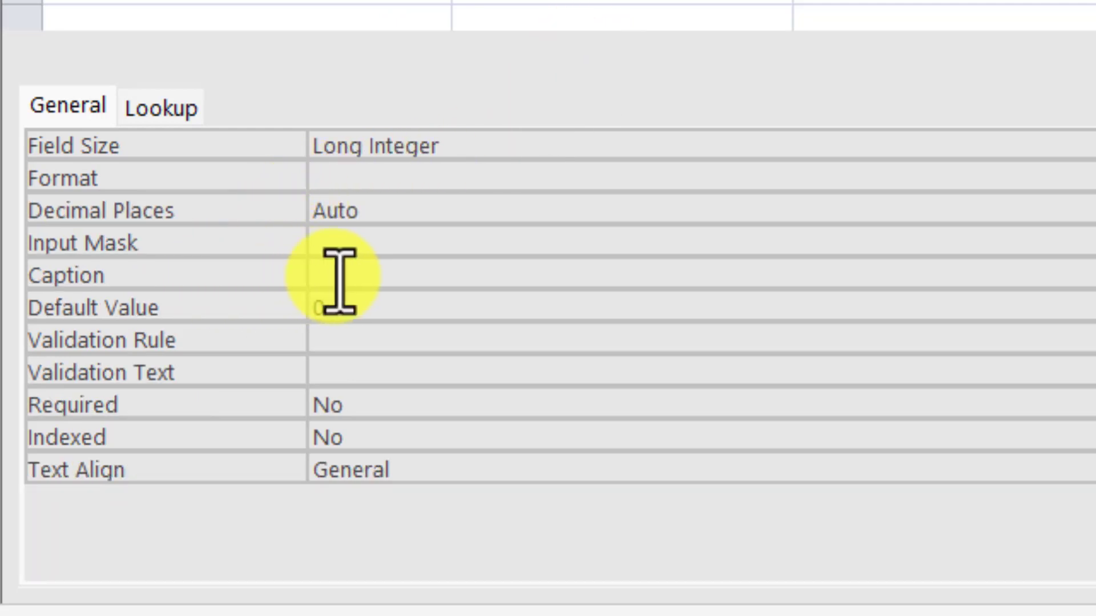
pyautogui.moveTo(391, 313); pyautogui.dragTo(276, 307)
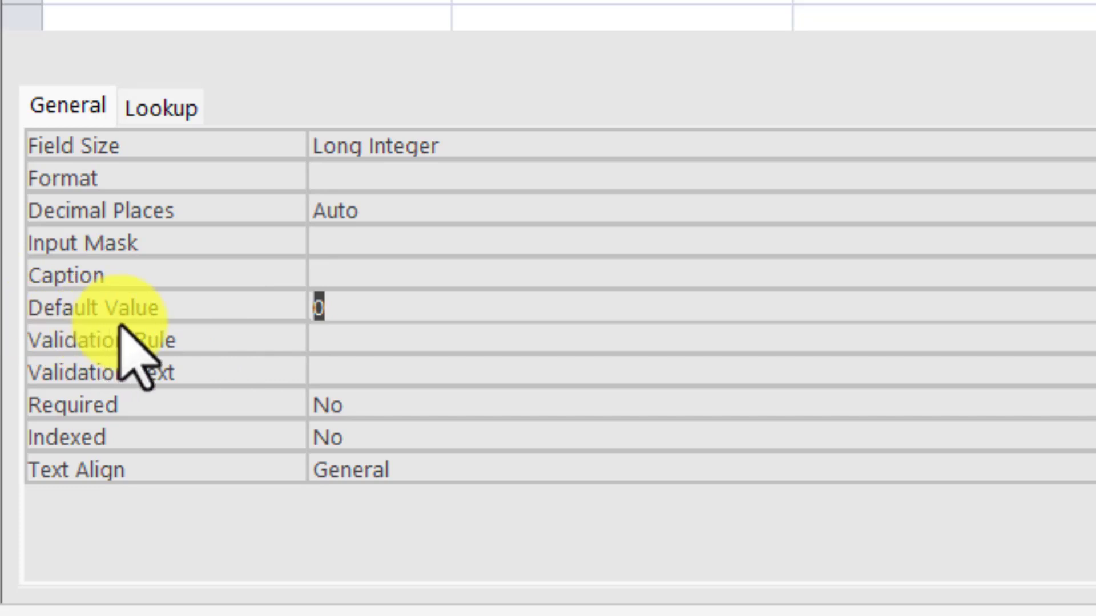
pyautogui.click(367, 338)
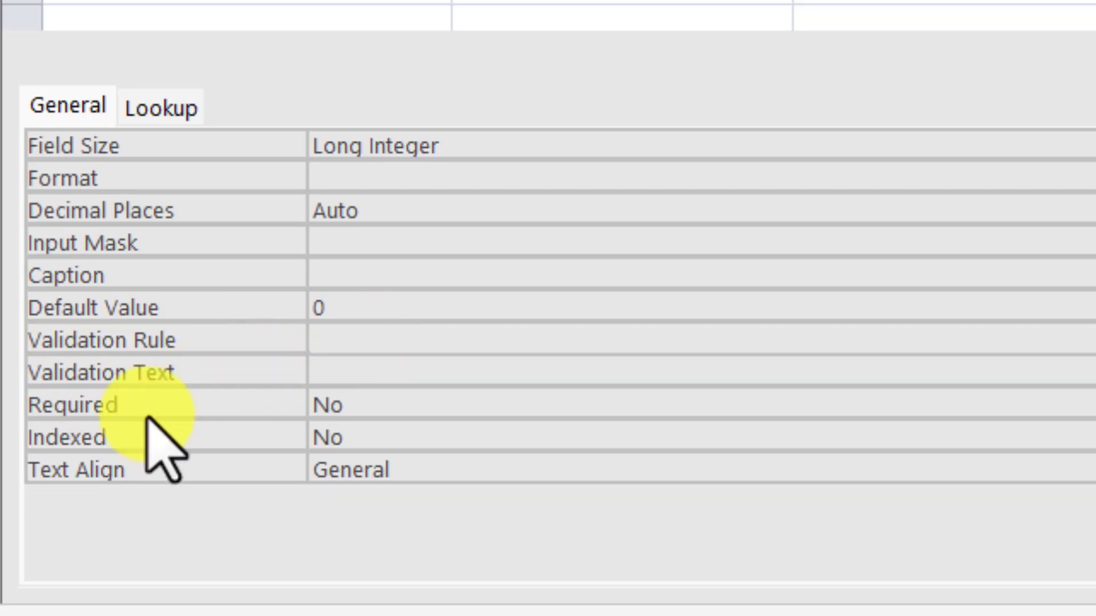
pyautogui.click(416, 366)
pyautogui.click(416, 349)
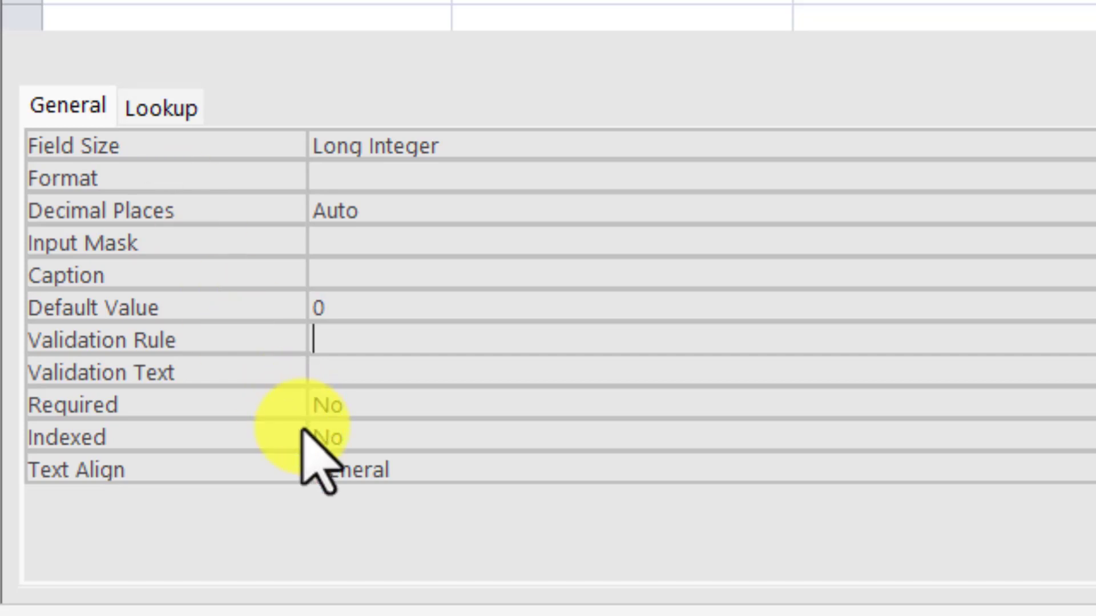
# Step: Set the Fees field's Required property to Yes
pyautogui.click(379, 402)
pyautogui.moveTo(378, 402); pyautogui.dragTo(314, 396)
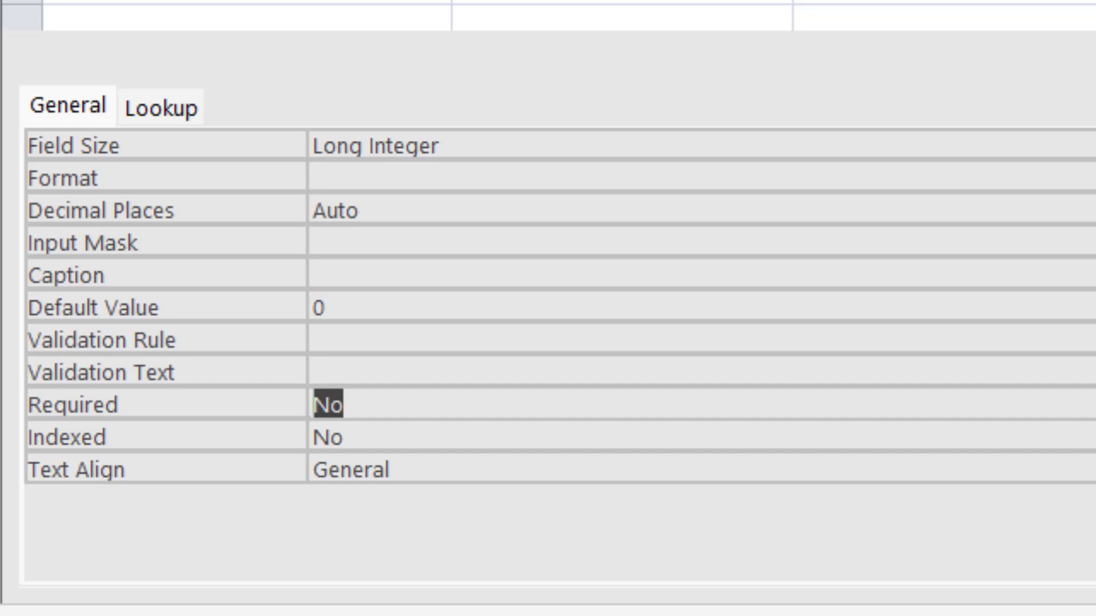
pyautogui.click(349, 405)
pyautogui.doubleClick(349, 406)
pyautogui.hotkey('alt', 'Down')
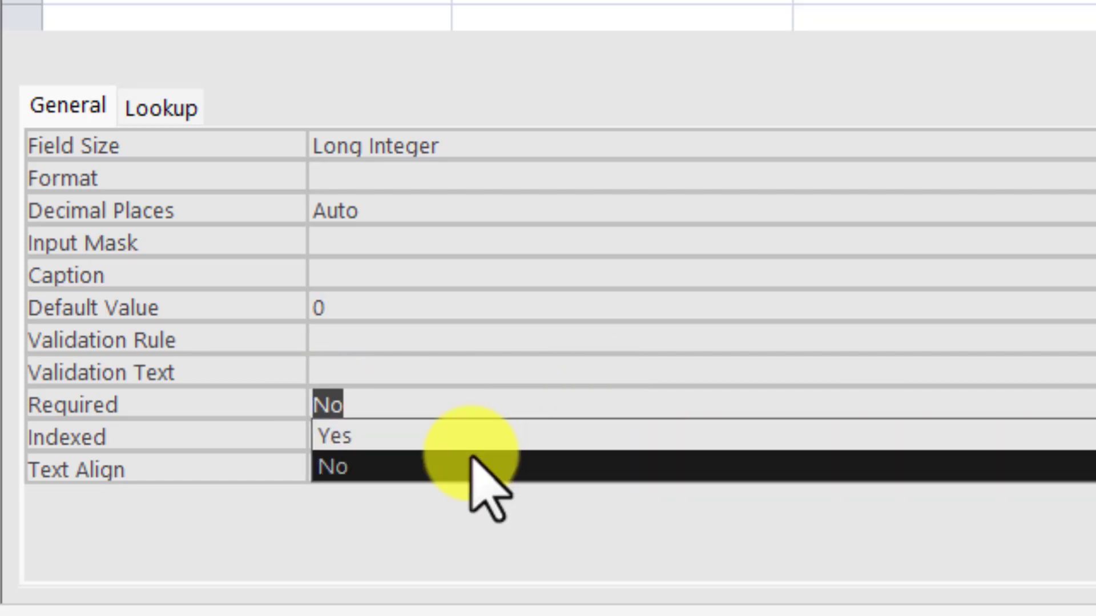
pyautogui.click(387, 434)
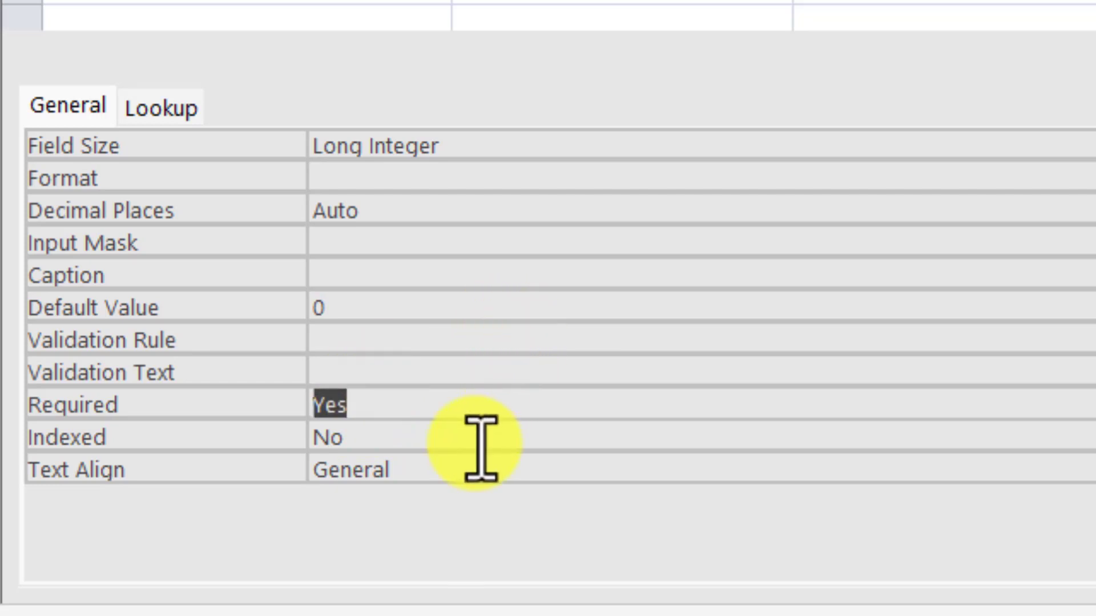
# Step: Keep Text Align at General and show the Type field's text properties
pyautogui.click(362, 438)
pyautogui.moveTo(358, 440); pyautogui.dragTo(338, 447)
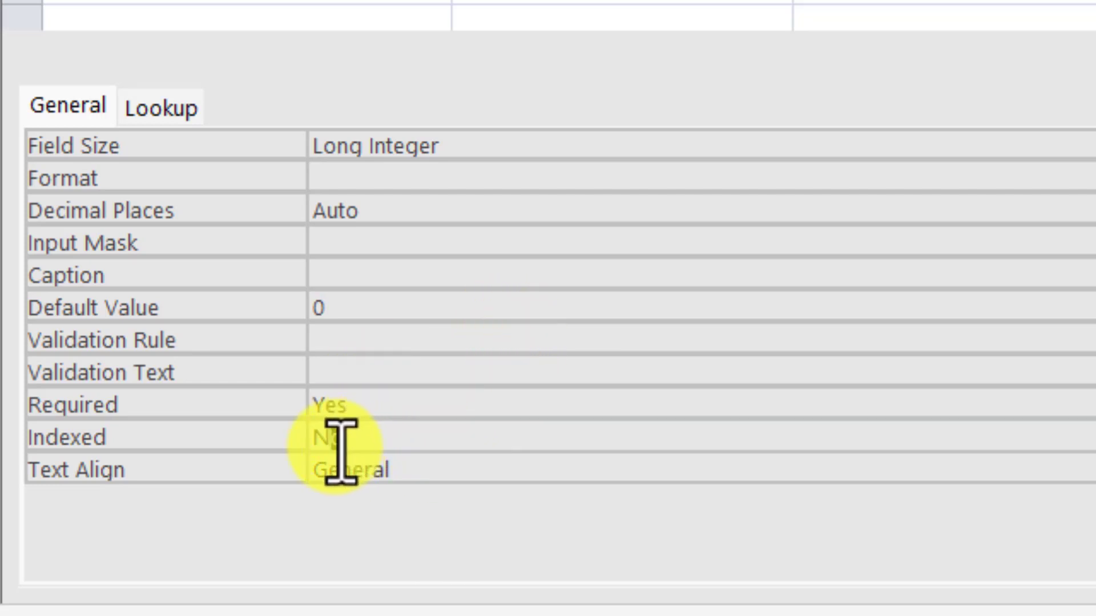
pyautogui.click(431, 470)
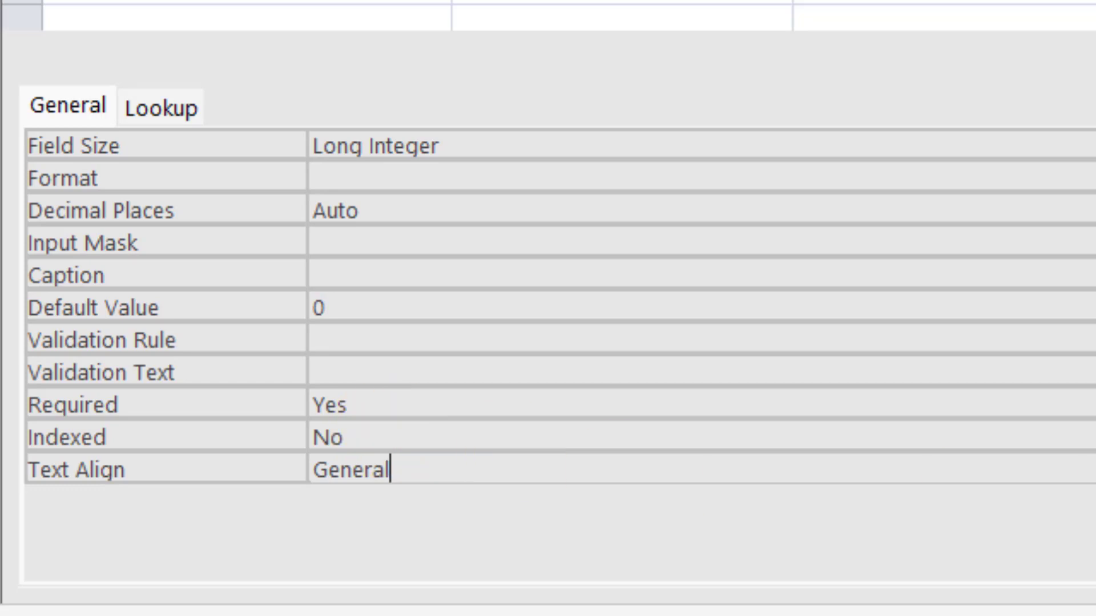
pyautogui.hotkey('alt', 'Down')
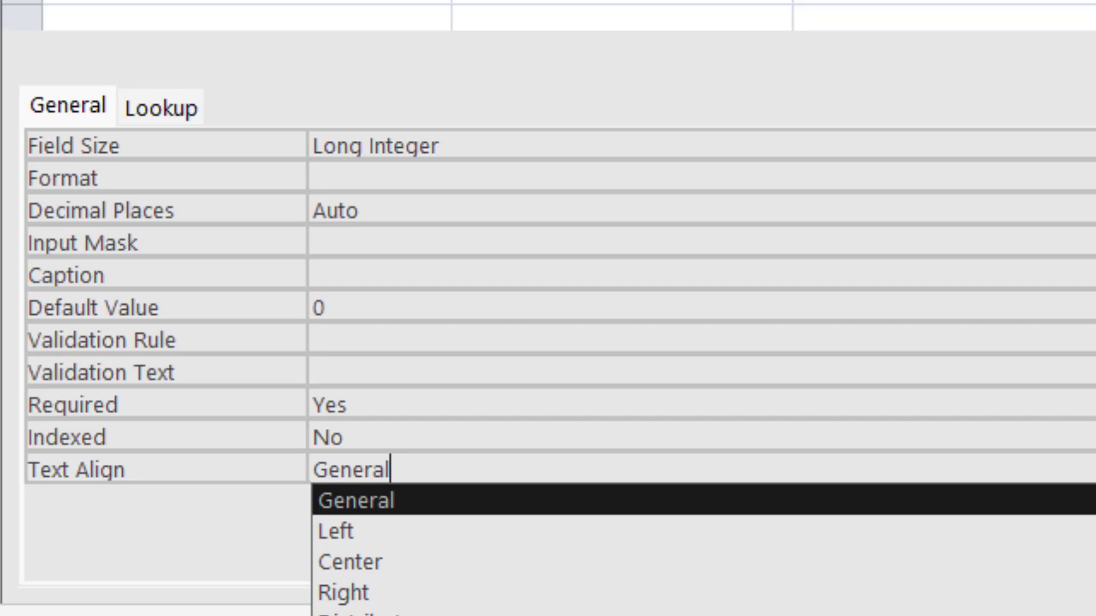
pyautogui.click(98, 575)
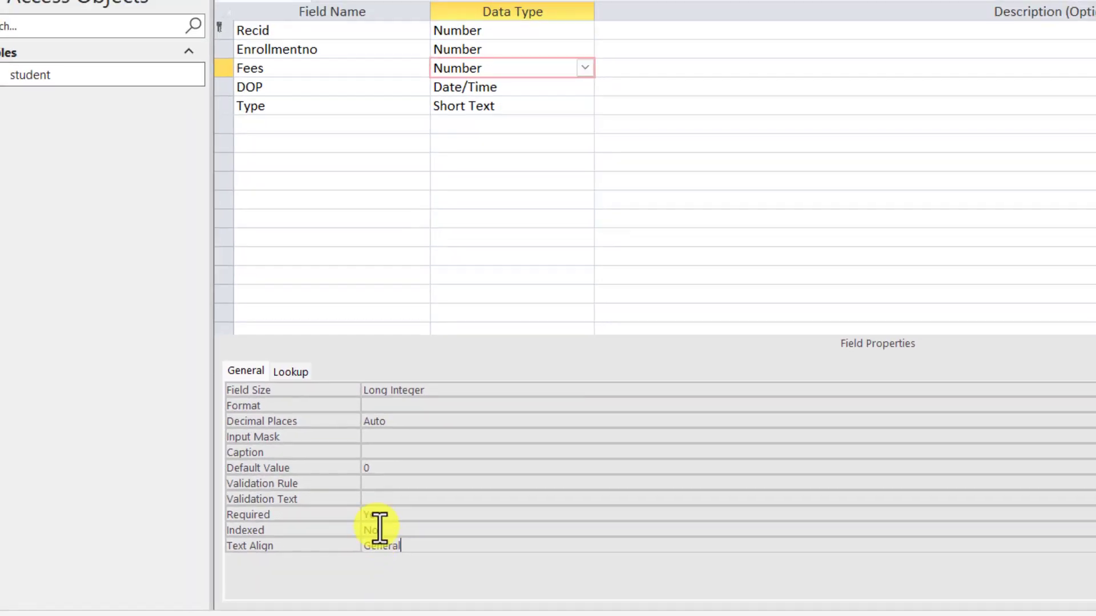
pyautogui.click(495, 107)
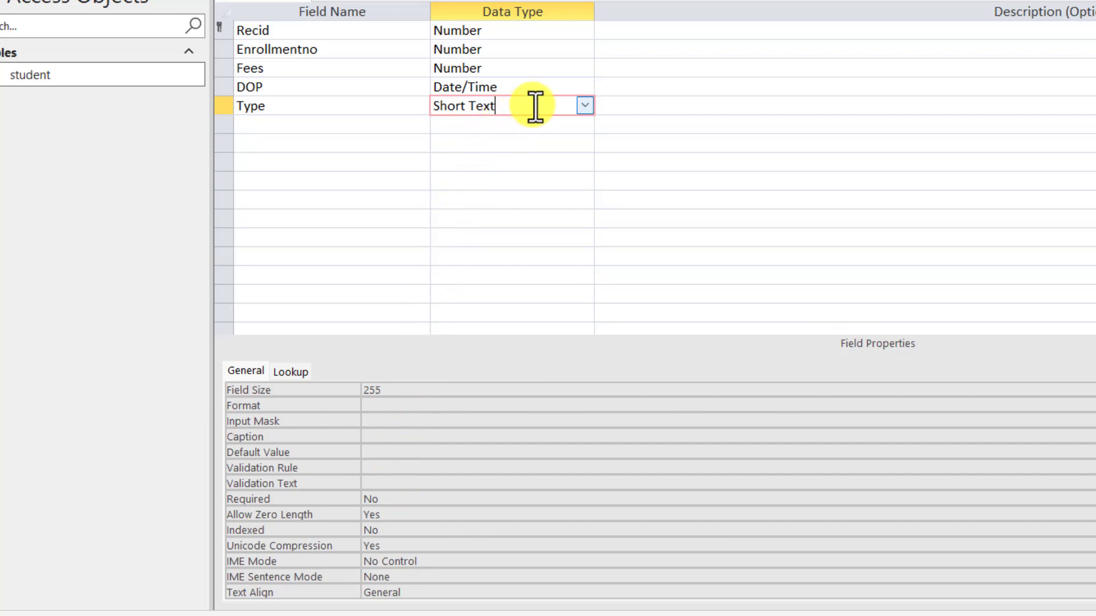
pyautogui.click(584, 105)
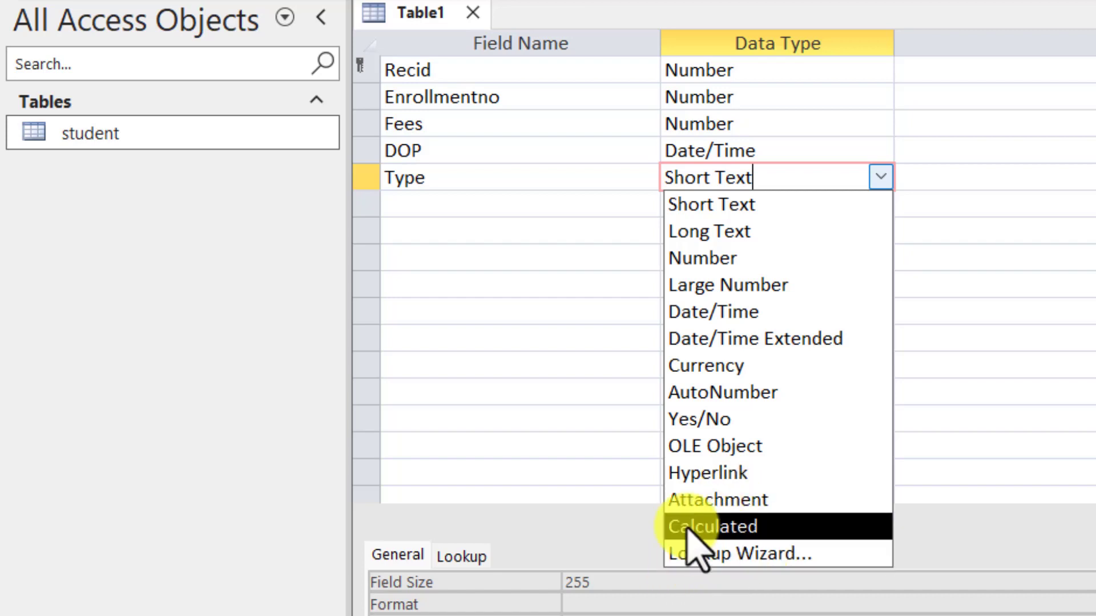
pyautogui.click(502, 388)
pyautogui.click(483, 174)
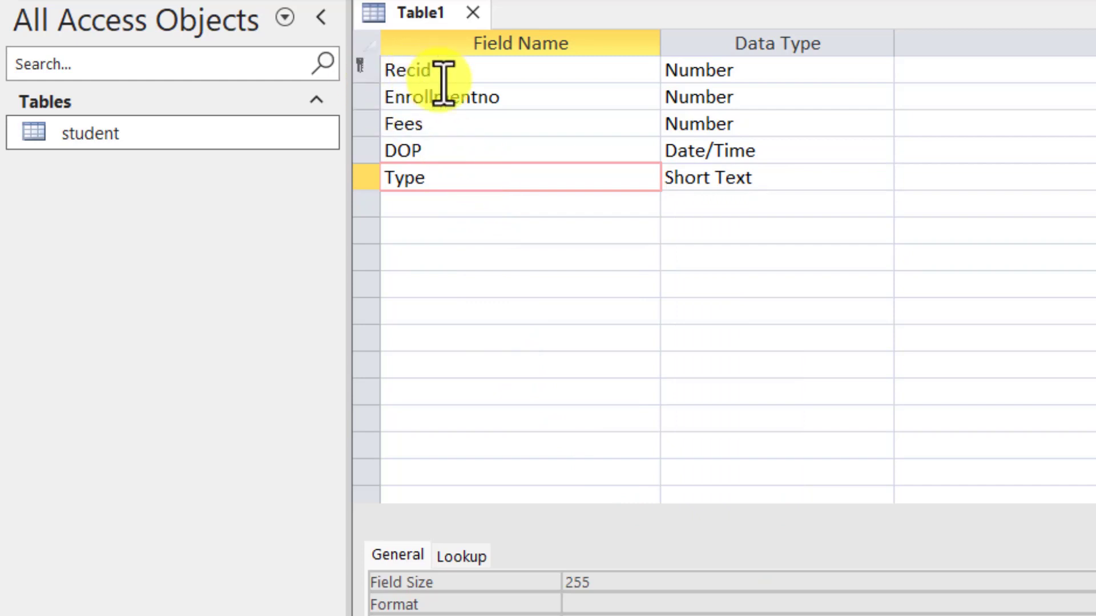
pyautogui.click(752, 179)
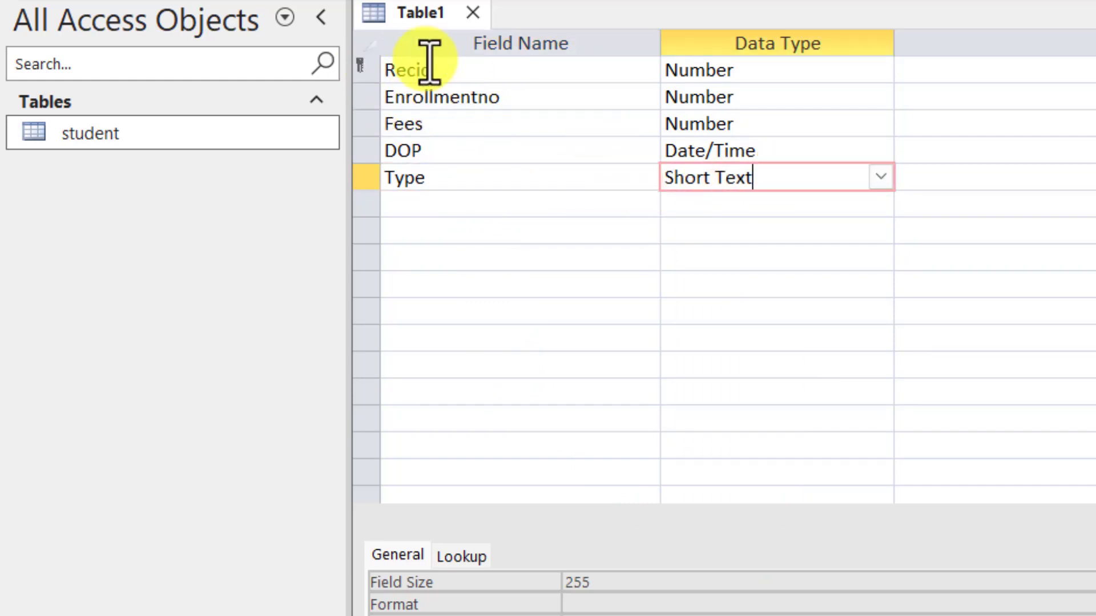
# Step: Save the new table design under the name 'Fees' and close it
pyautogui.rightClick(412, 17)
pyautogui.click(465, 41)
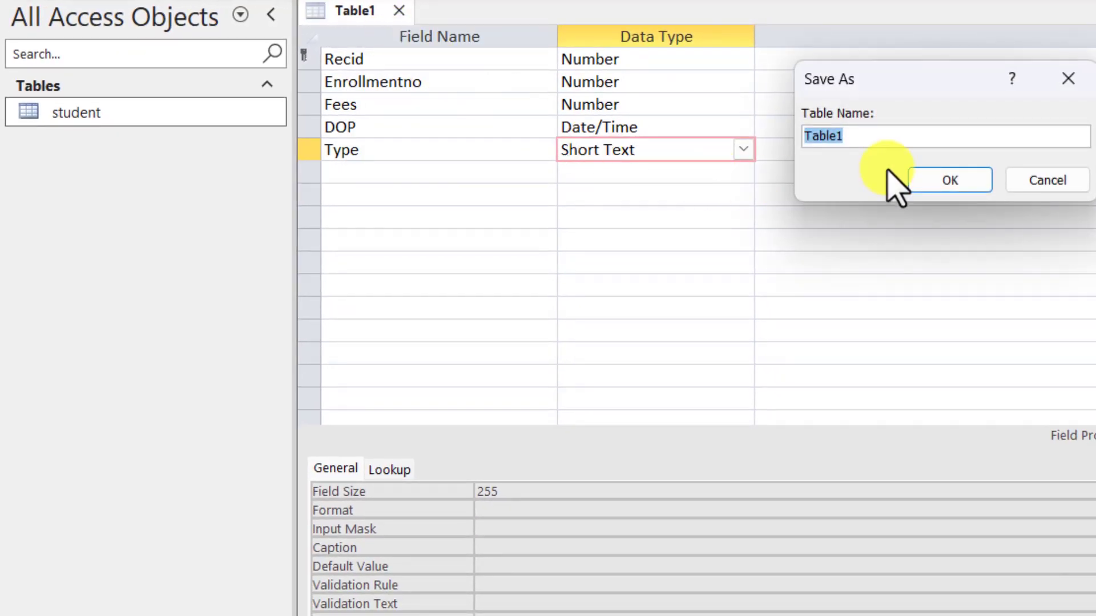
pyautogui.write('Fees')
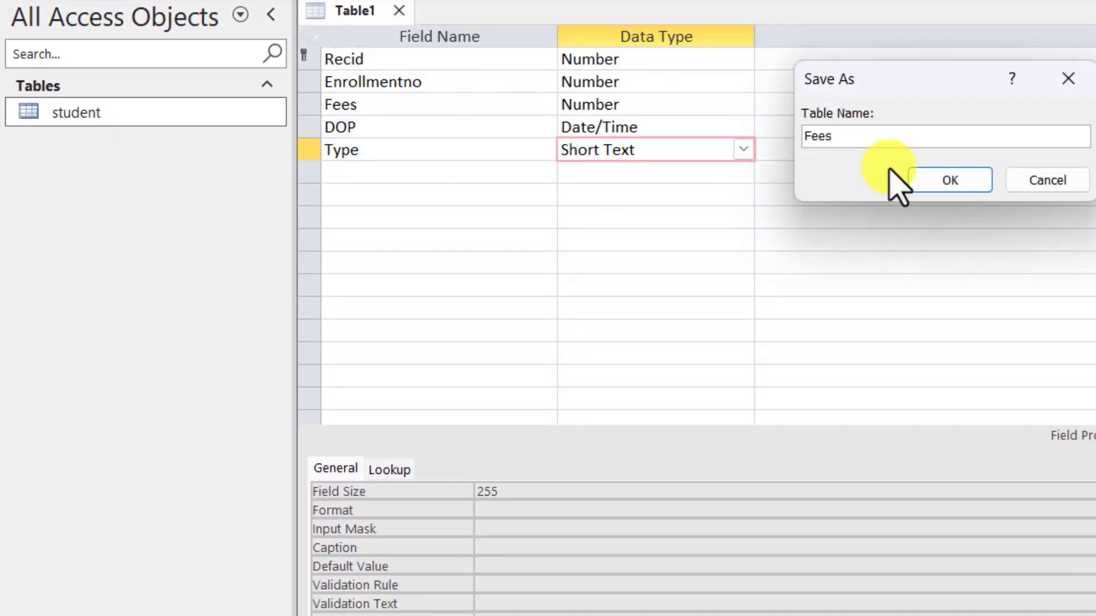
pyautogui.click(944, 181)
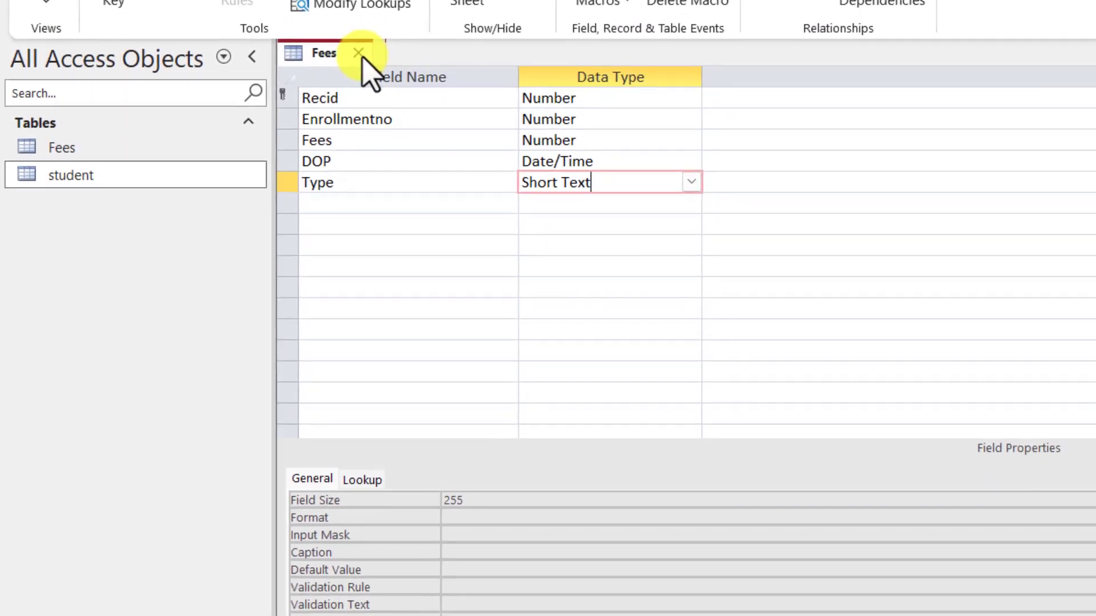
pyautogui.click(383, 14)
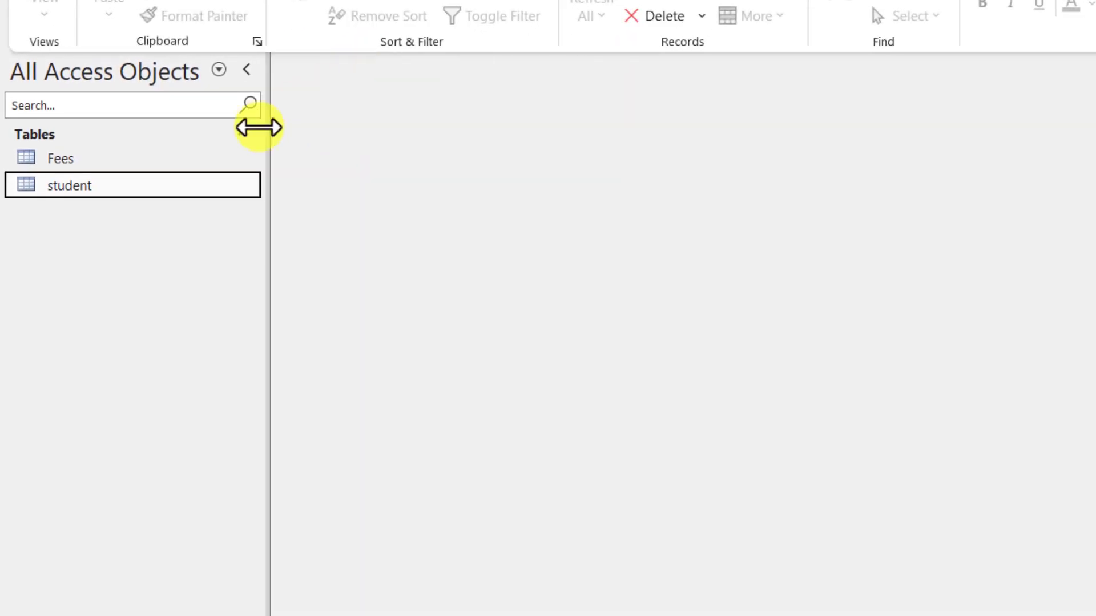
# Step: Open Fees in Datasheet View and start a new record, typing then erasing Recid 1101
pyautogui.click(46, 116)
pyautogui.doubleClick(46, 160)
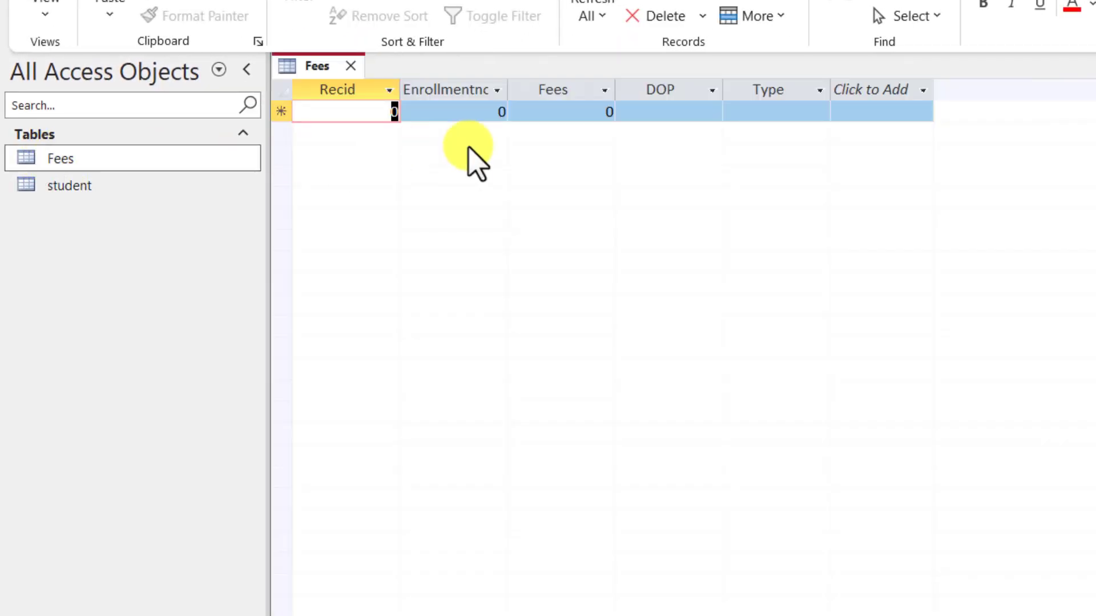
pyautogui.click(675, 113)
pyautogui.click(794, 113)
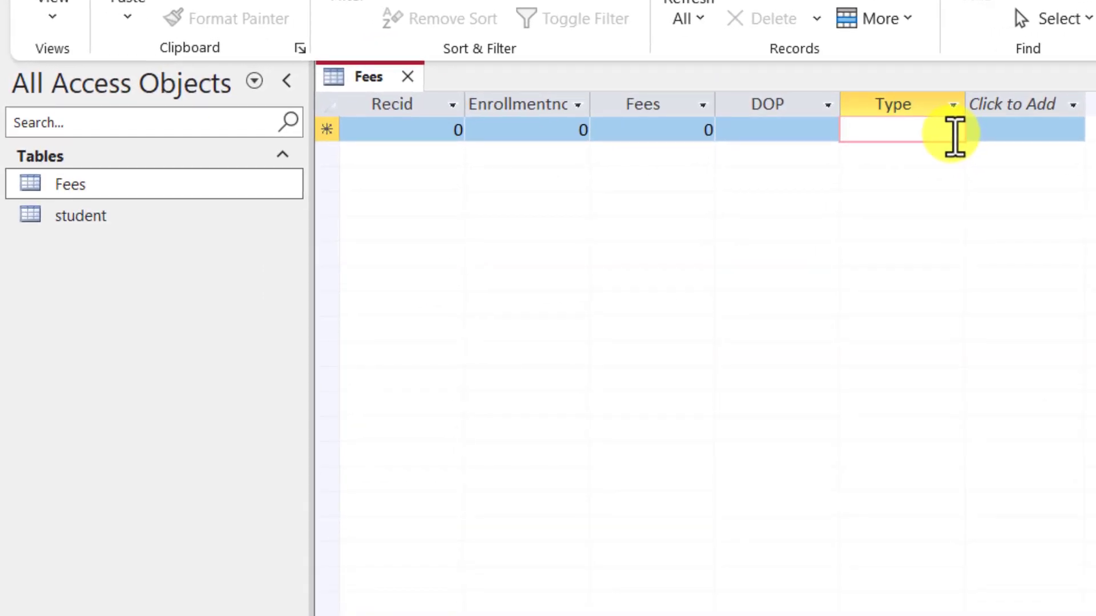
pyautogui.click(420, 131)
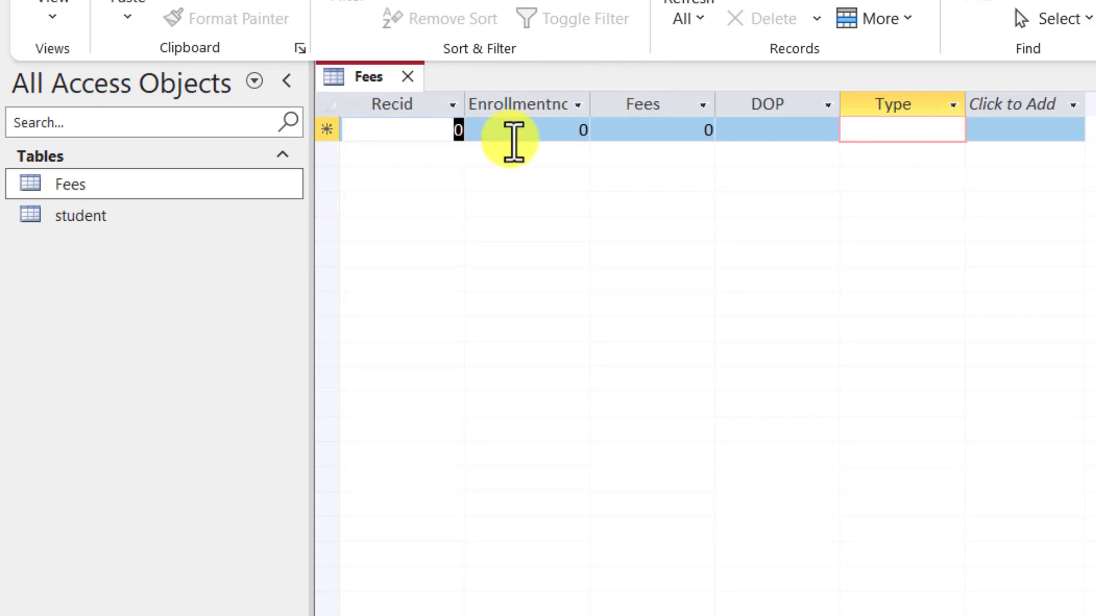
pyautogui.write('1101')
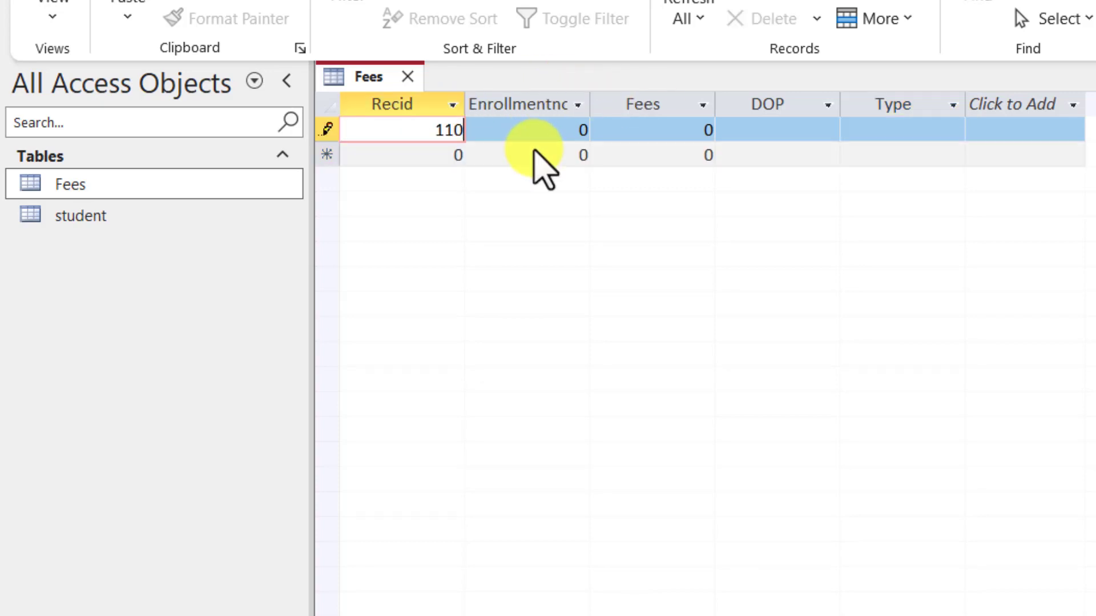
pyautogui.press('BackSpace')
pyautogui.press('BackSpace')
pyautogui.press('BackSpace')
pyautogui.press('BackSpace')
# Step: Open the student table and enter the second student's course PGDCA, mobile number and city
pyautogui.doubleClick(129, 215)
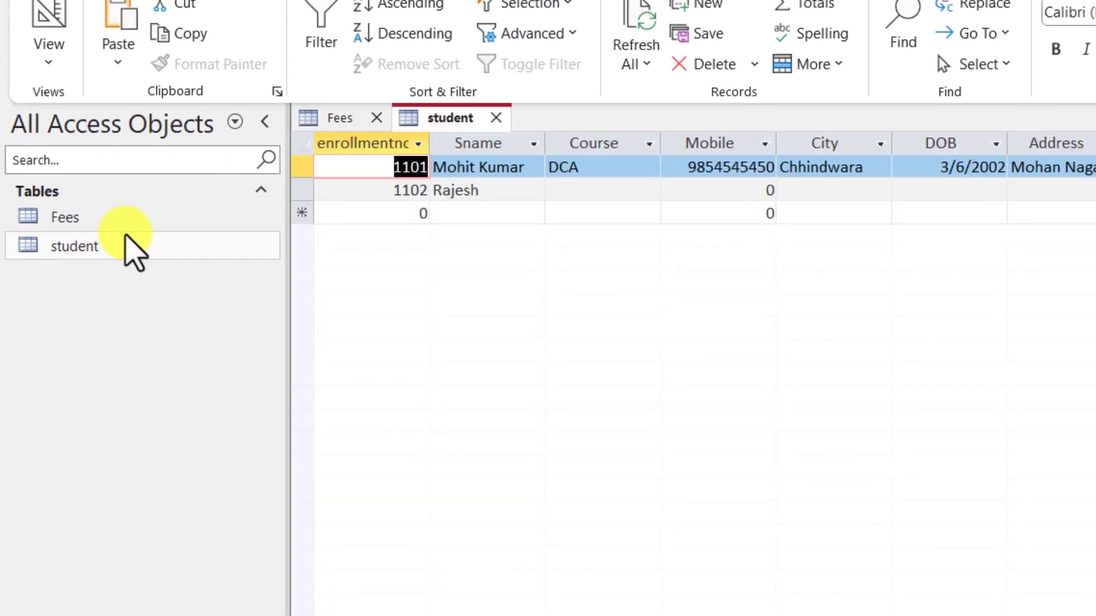
pyautogui.click(543, 185)
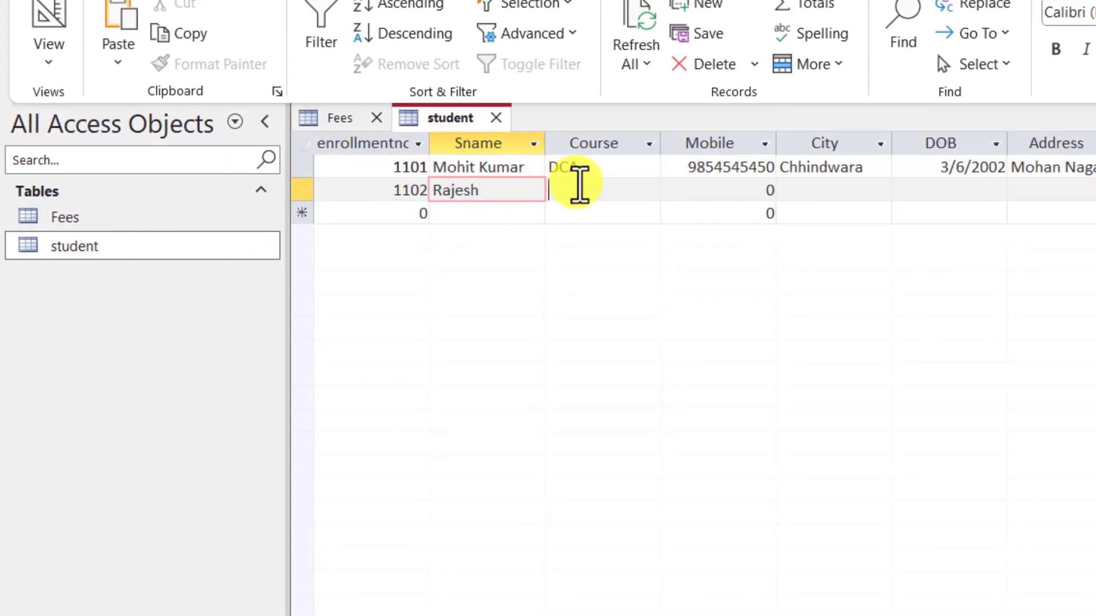
pyautogui.click(579, 184)
pyautogui.write('PGDCA')
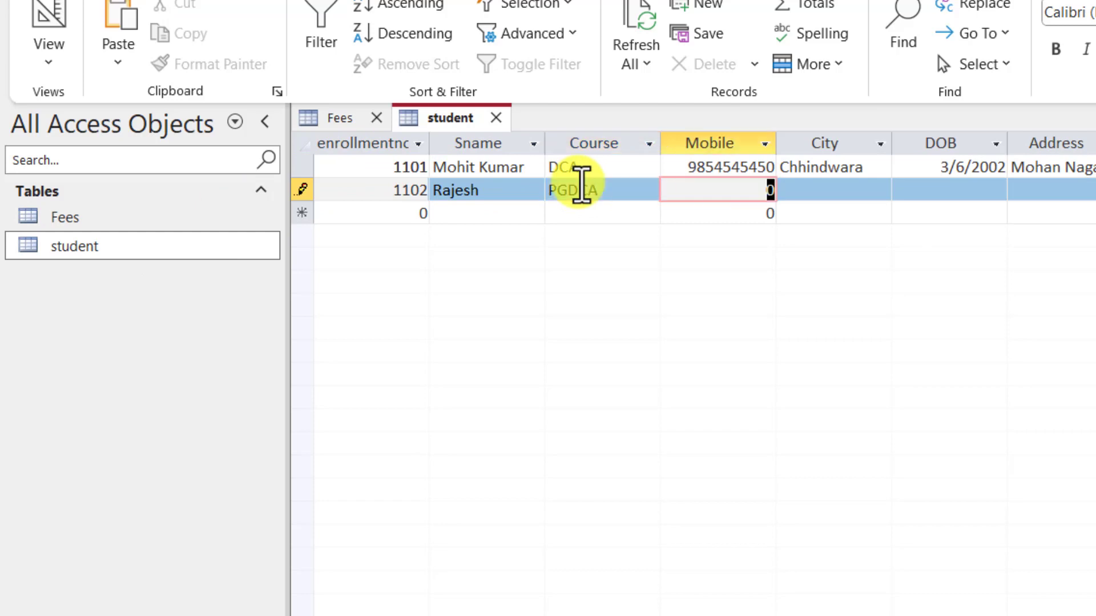
pyautogui.press('Tab')
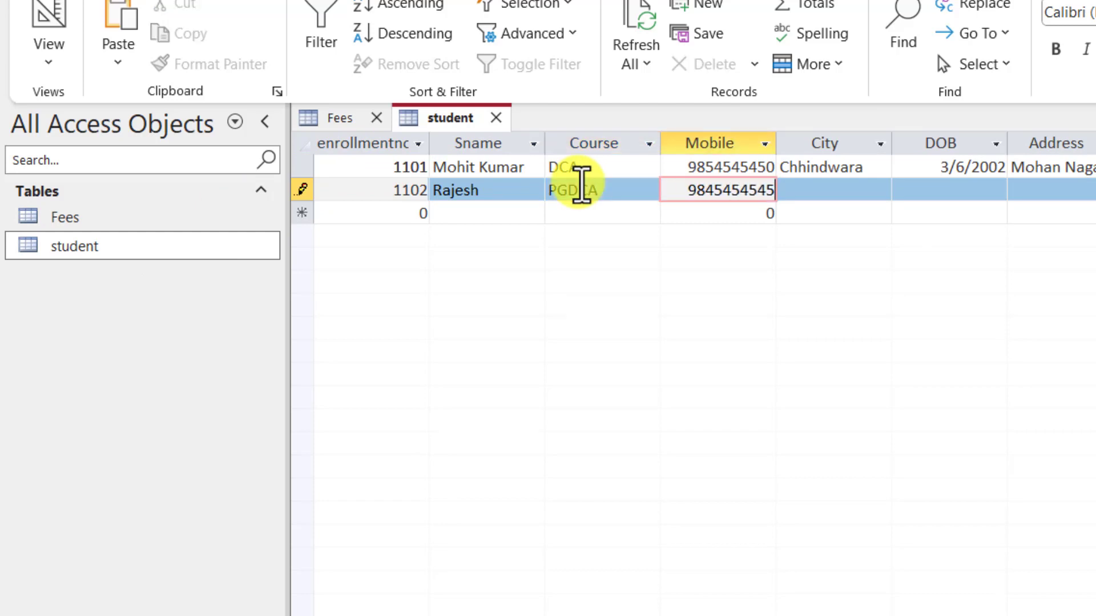
pyautogui.press('Tab')
pyautogui.write('Bhopal')
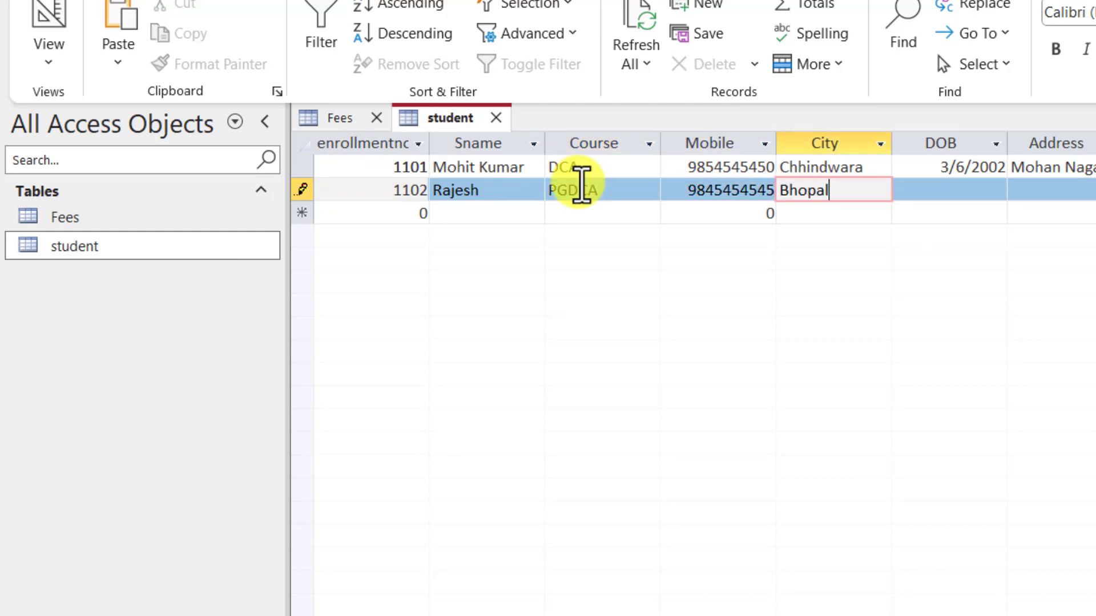
pyautogui.press('Tab')
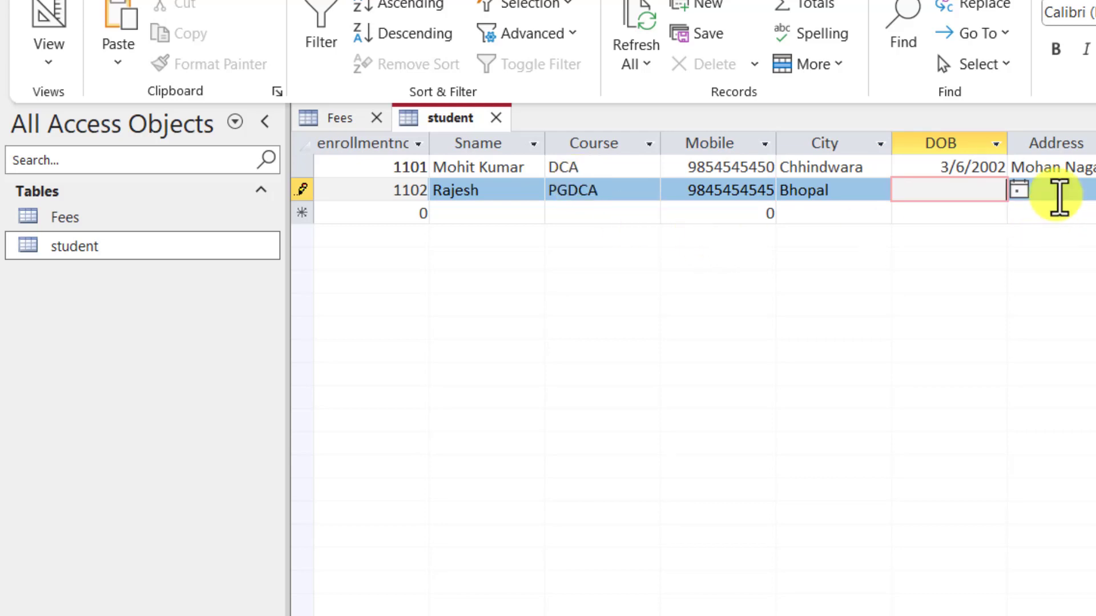
# Step: Set the birth date to 4/11/2000, fill in the address, and enter fees of 10000
pyautogui.click(1018, 191)
pyautogui.click(923, 272)
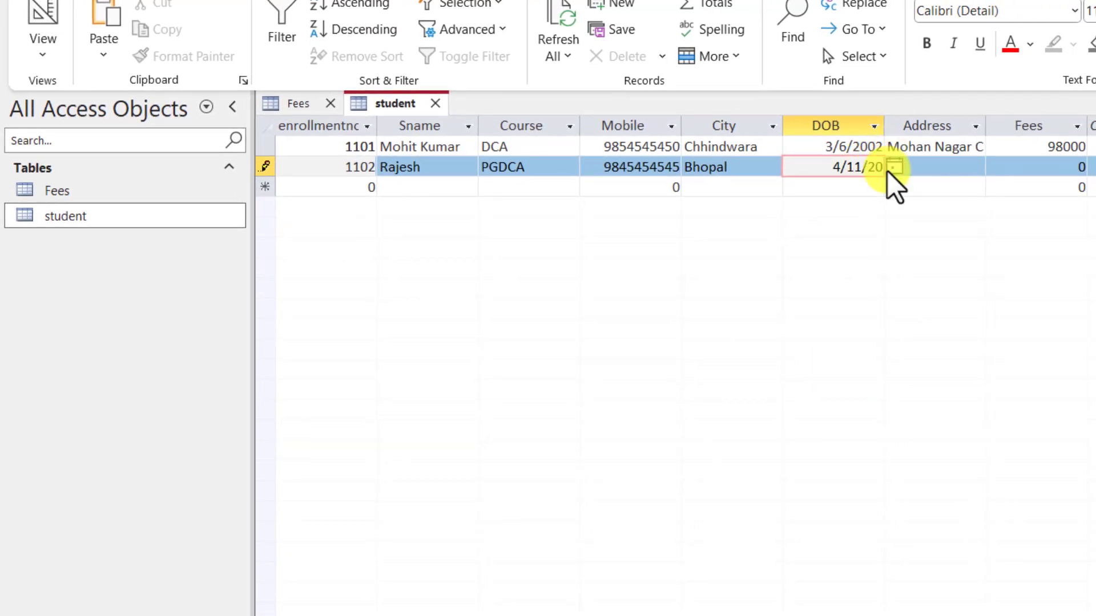
pyautogui.write('00')
pyautogui.press('Tab')
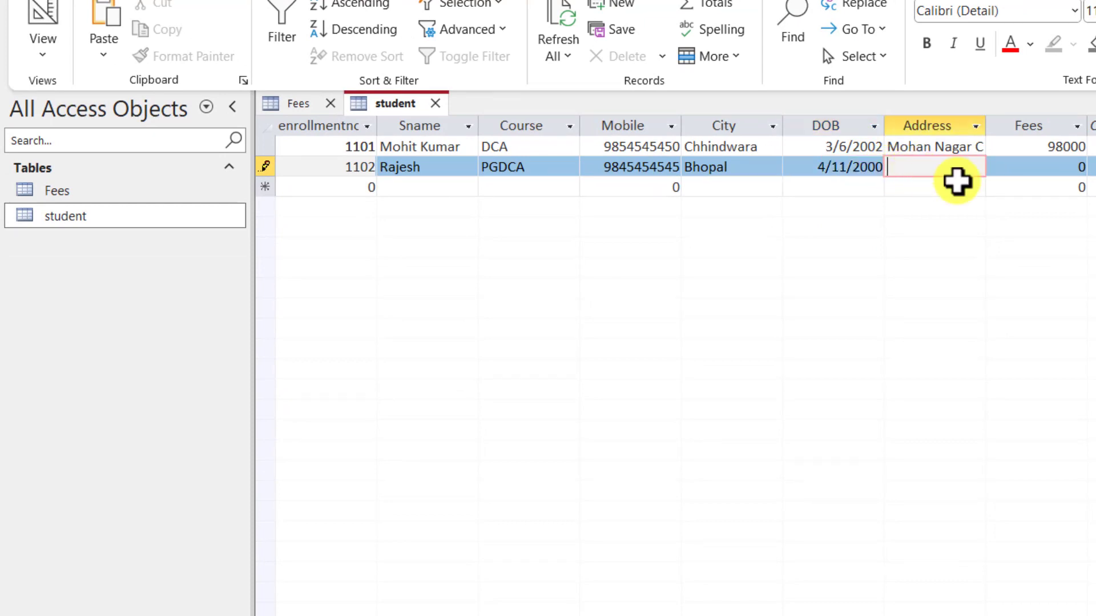
pyautogui.write('Gulabra')
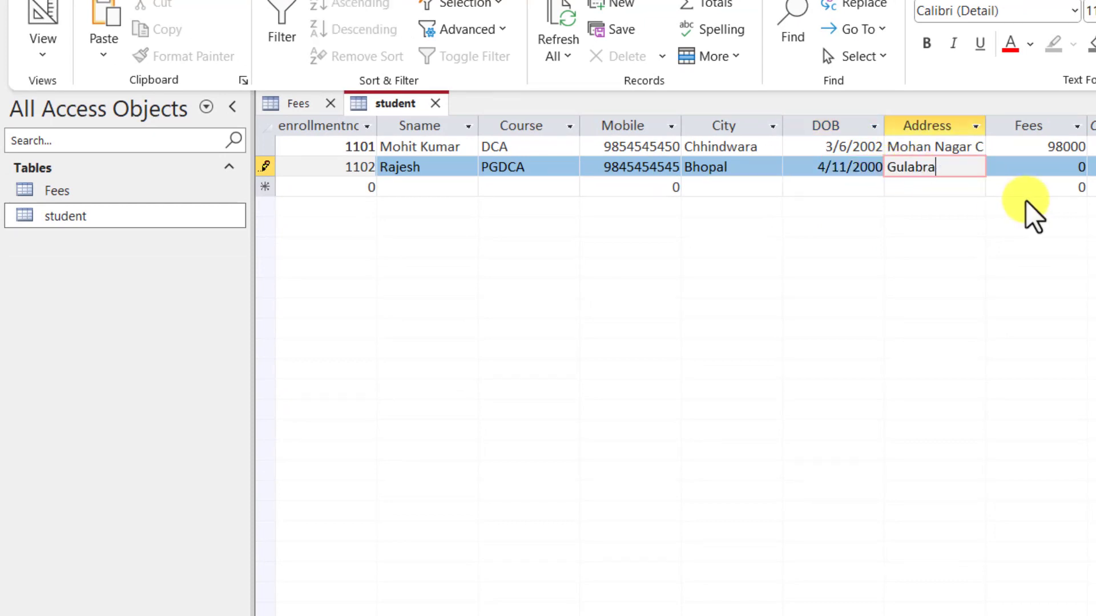
pyautogui.press('Tab')
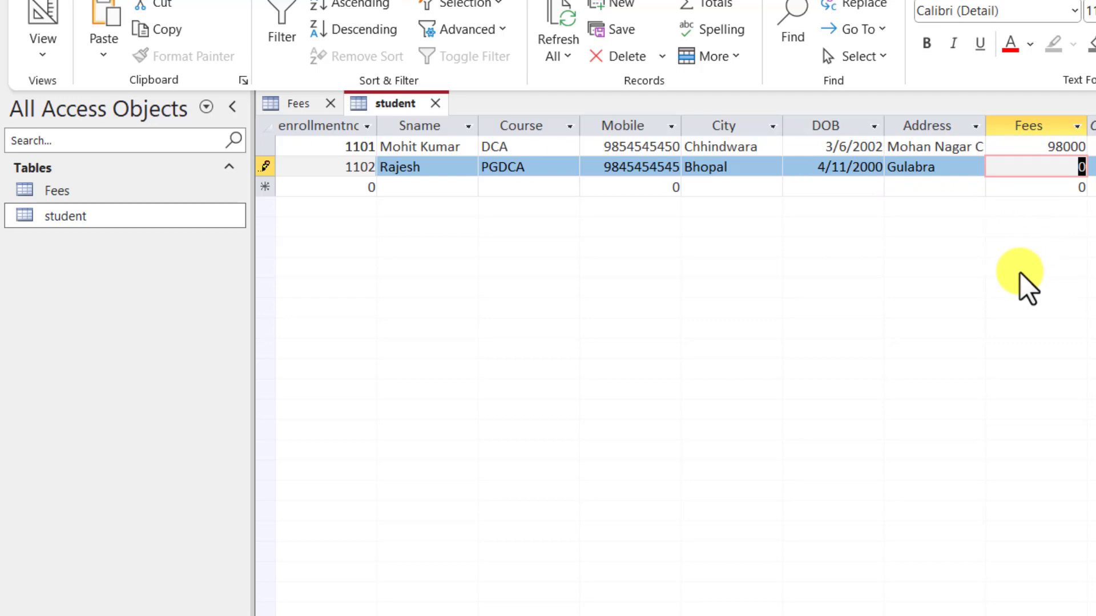
pyautogui.write('10000')
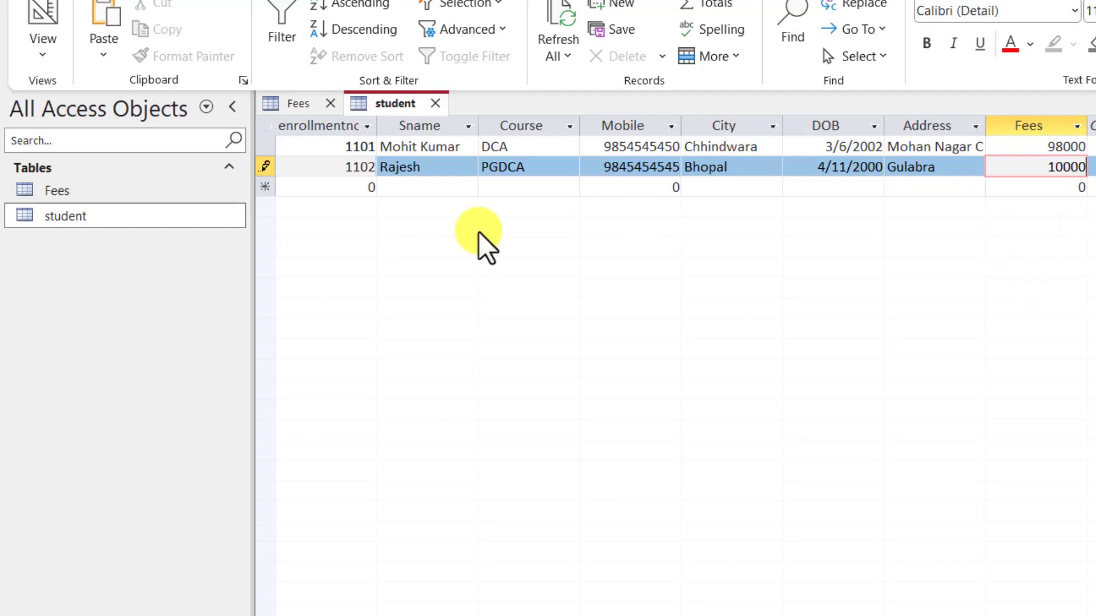
pyautogui.press('Tab')
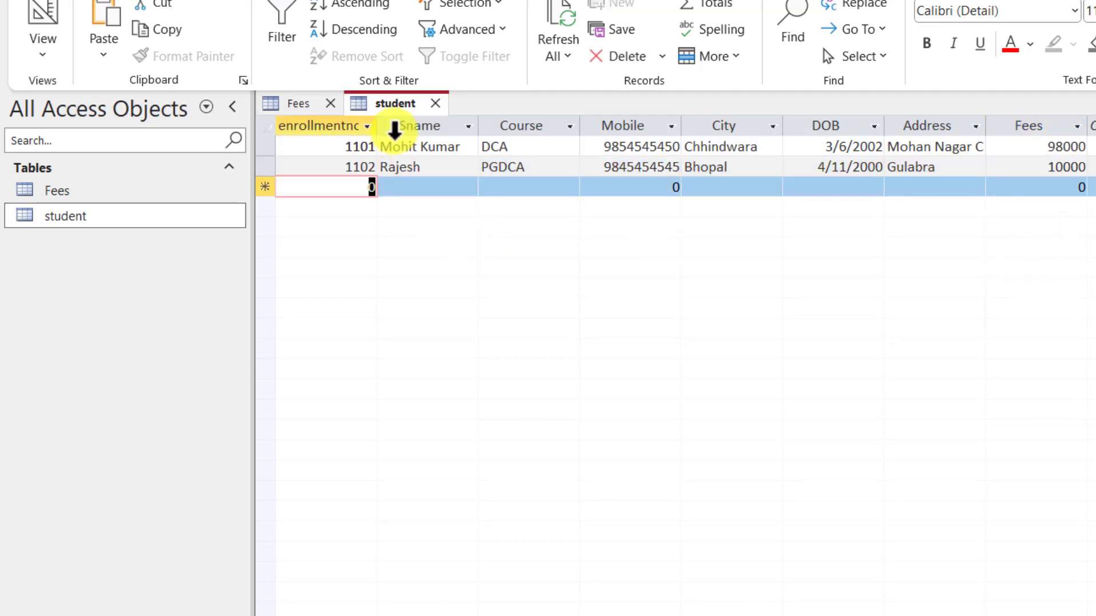
# Step: Save the student table and reopen the Fees table
pyautogui.rightClick(409, 105)
pyautogui.click(424, 118)
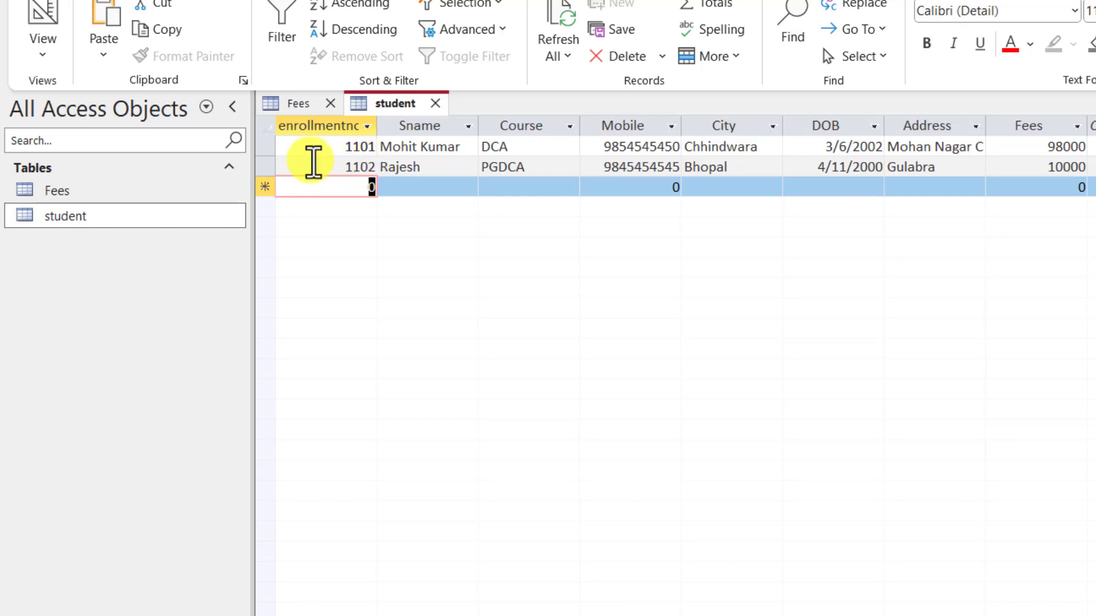
pyautogui.doubleClick(50, 188)
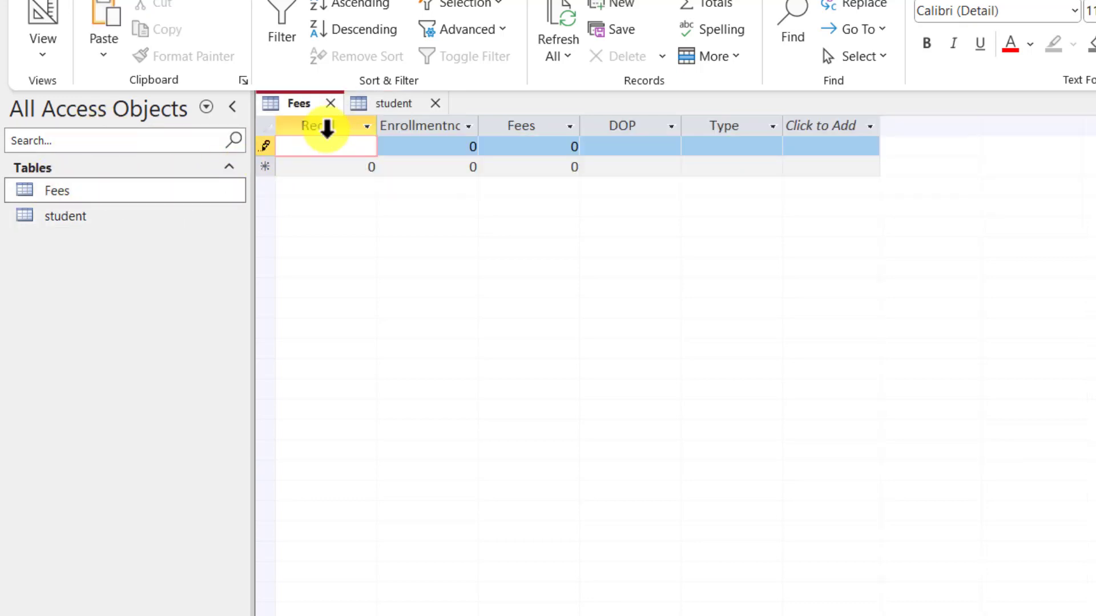
# Step: Close the student table and enter Recid 1501, Enrollmentno 1101 and Fees 2500
pyautogui.click(435, 103)
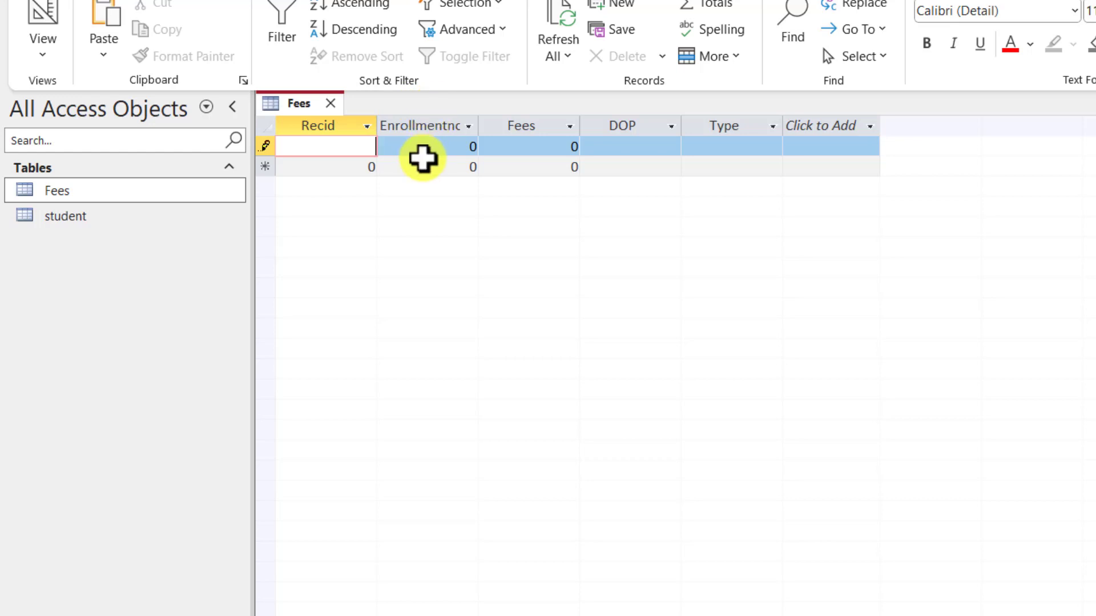
pyautogui.write('1501')
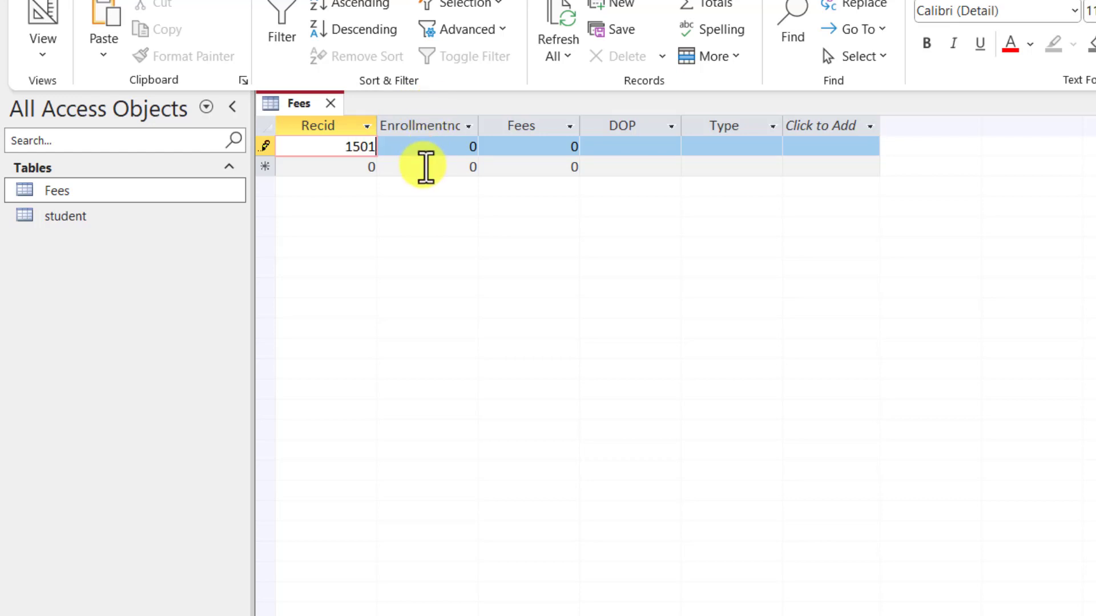
pyautogui.press('Tab')
pyautogui.write('1101')
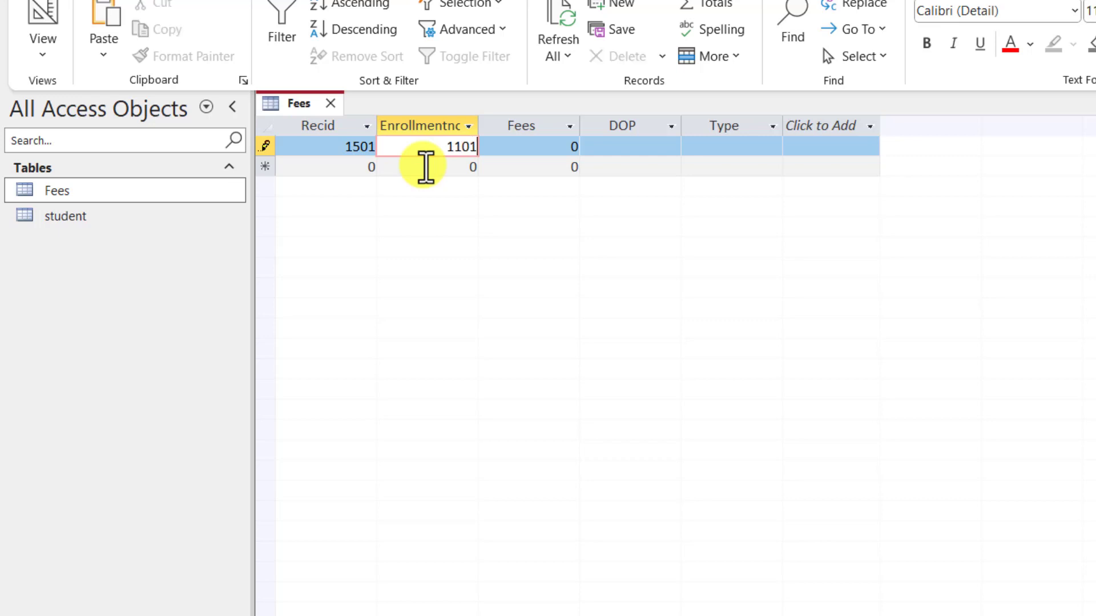
pyautogui.press('Tab')
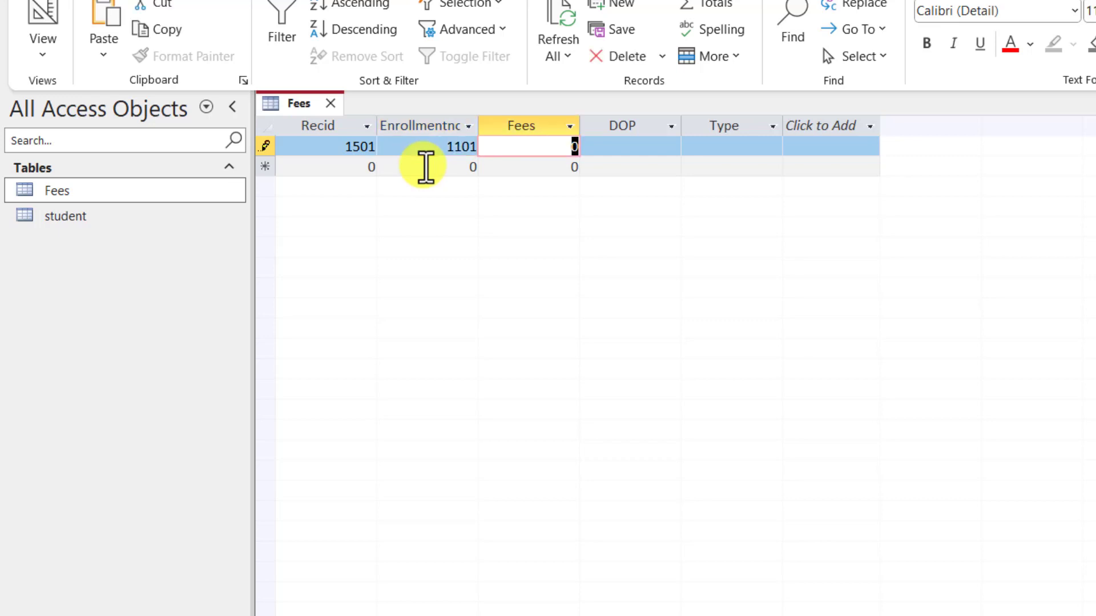
pyautogui.write('2500')
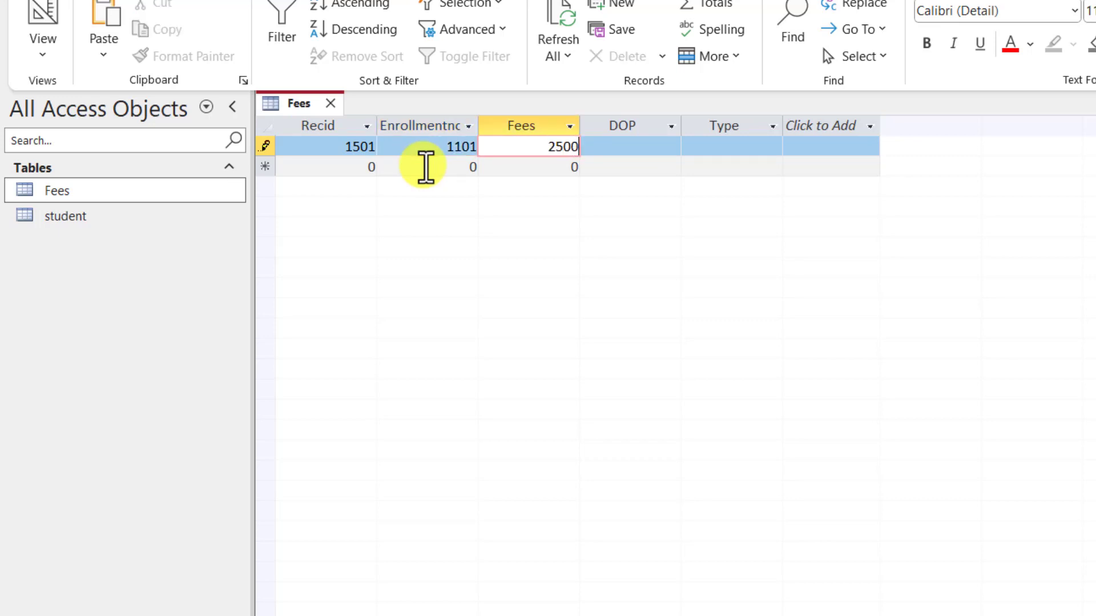
pyautogui.press('Tab')
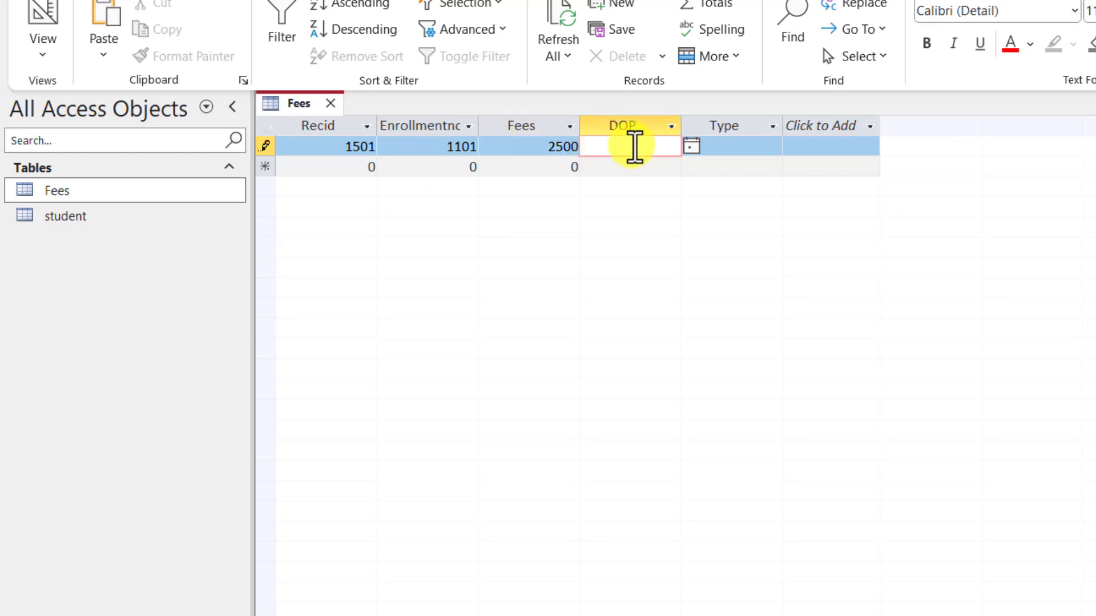
# Step: Set the payment date to 3/29/2024 and the type to Cash, committing the record
pyautogui.click(689, 146)
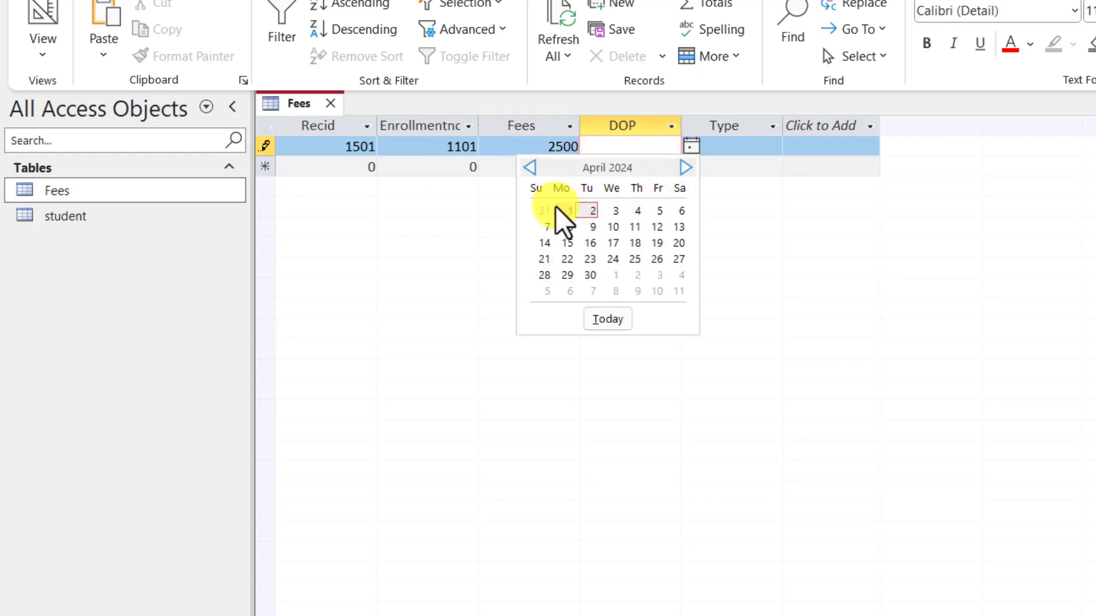
pyautogui.click(535, 166)
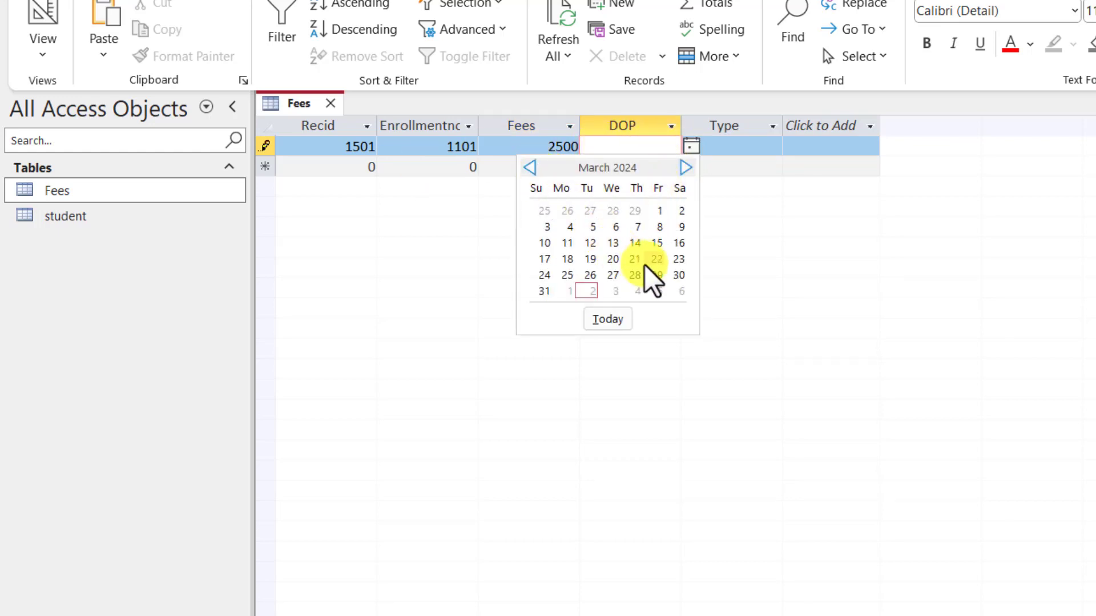
pyautogui.click(657, 275)
pyautogui.click(736, 147)
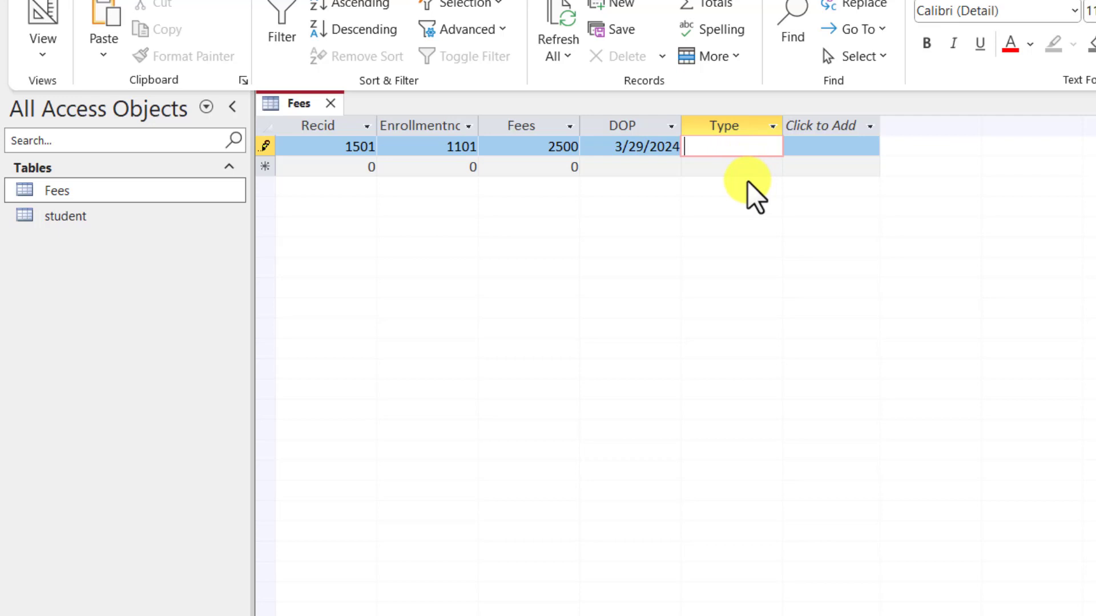
pyautogui.write('Cash')
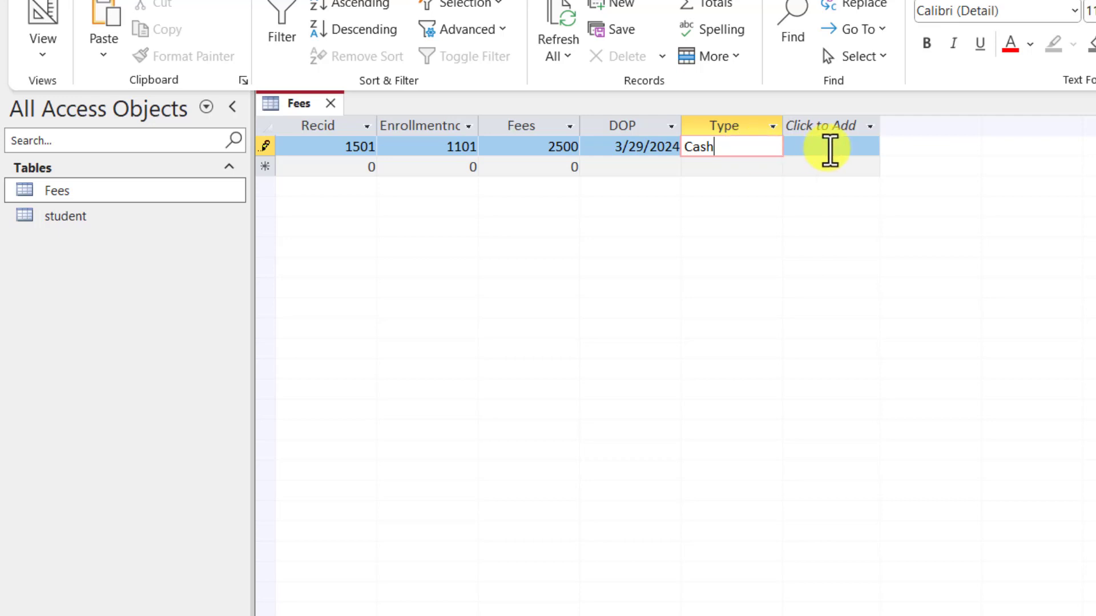
pyautogui.press('Return')
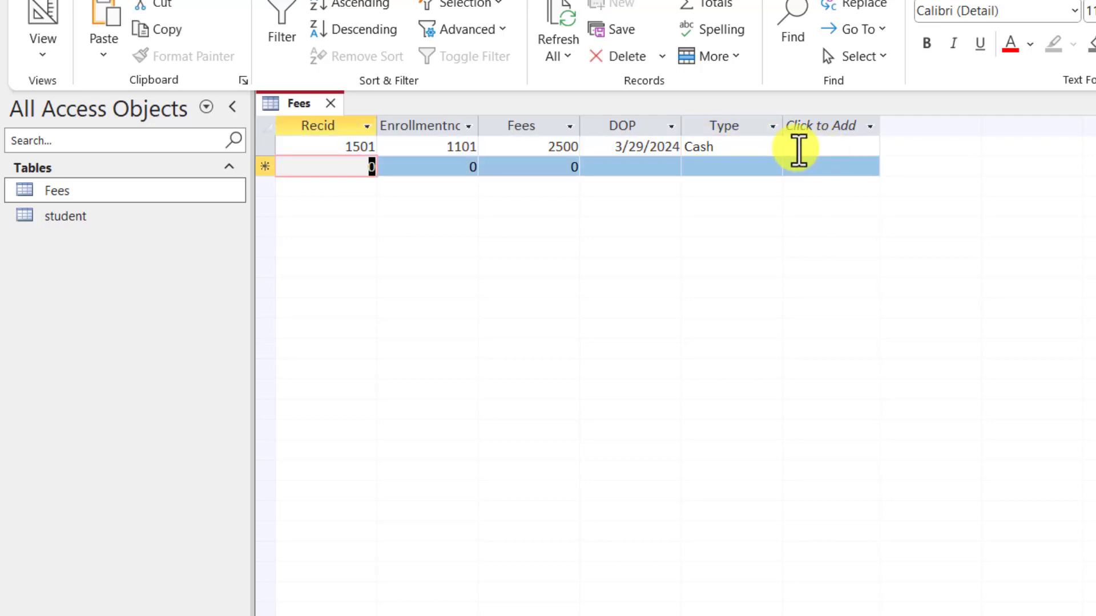
# Step: Save and close the Fees table
pyautogui.rightClick(306, 104)
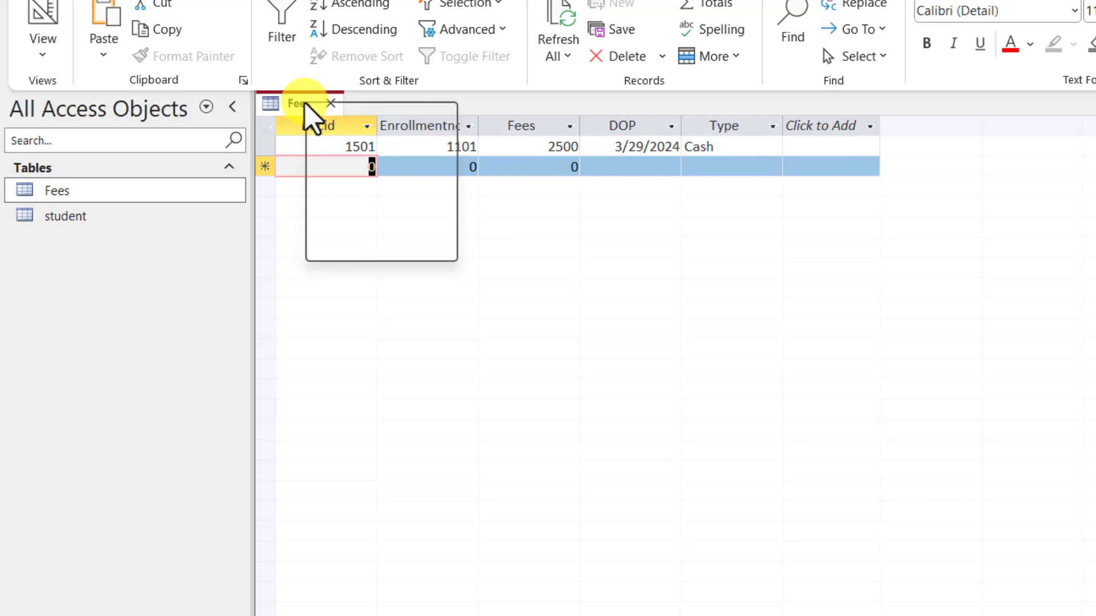
pyautogui.click(339, 118)
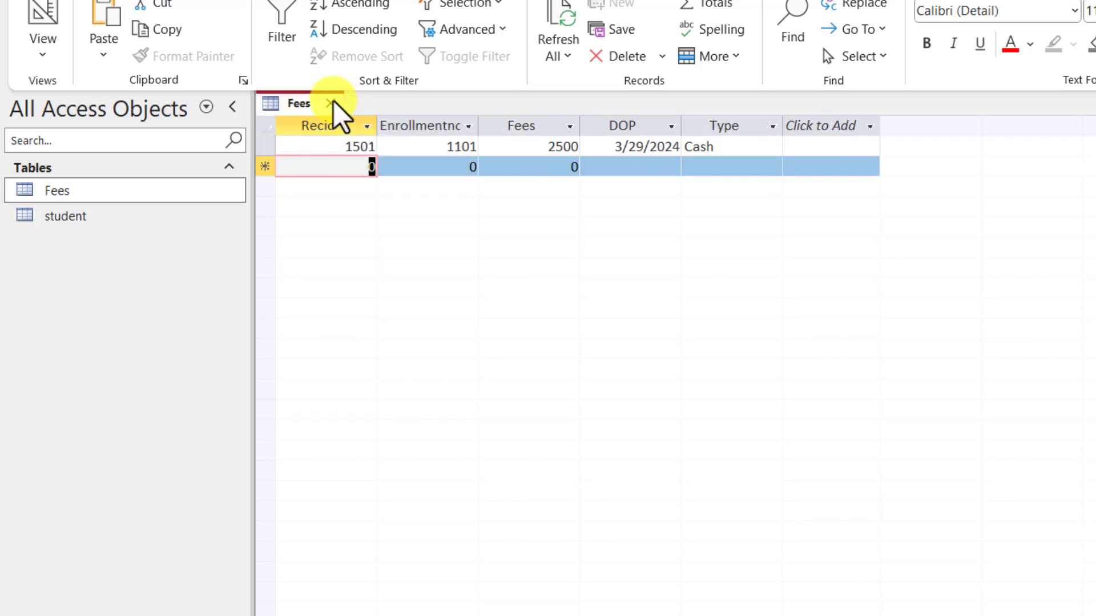
pyautogui.click(332, 103)
# Step: Reopen Fees in Design View and drop down the data type list for Type
pyautogui.rightClick(53, 192)
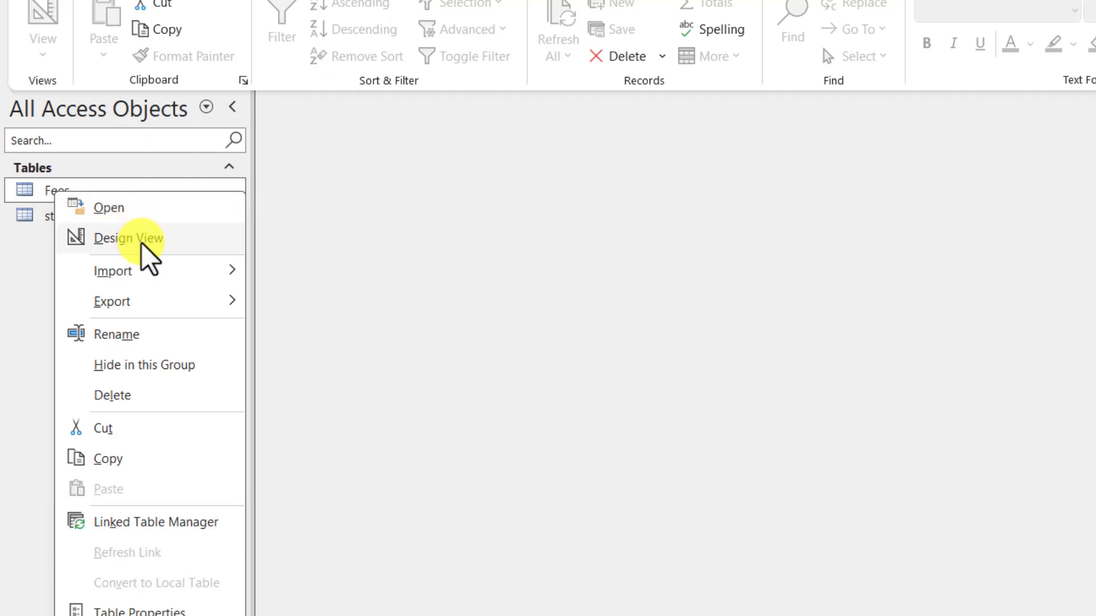
pyautogui.click(141, 243)
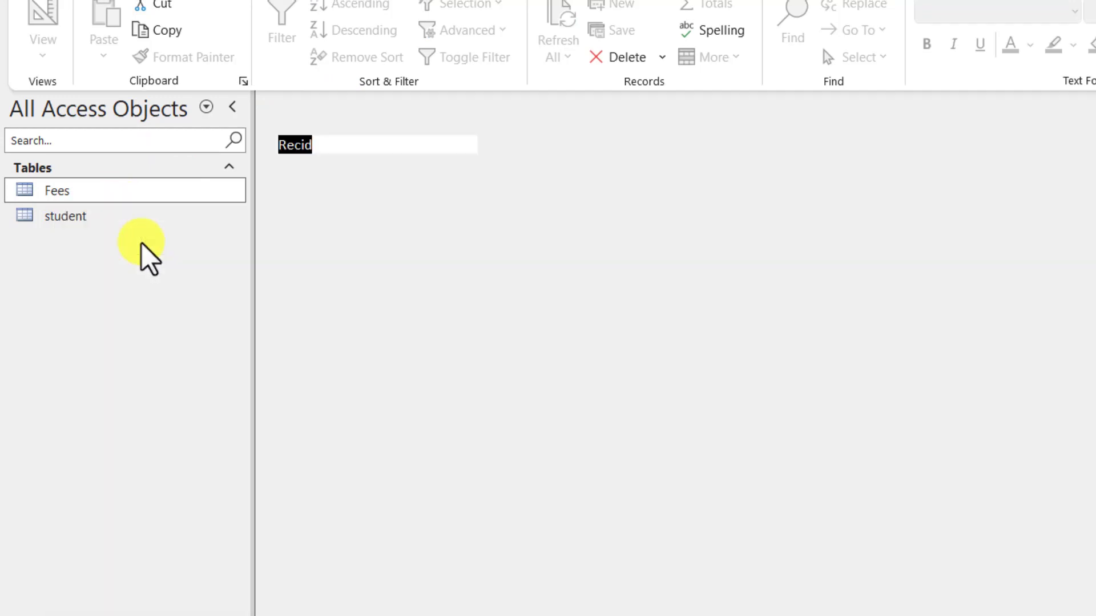
pyautogui.click(383, 224)
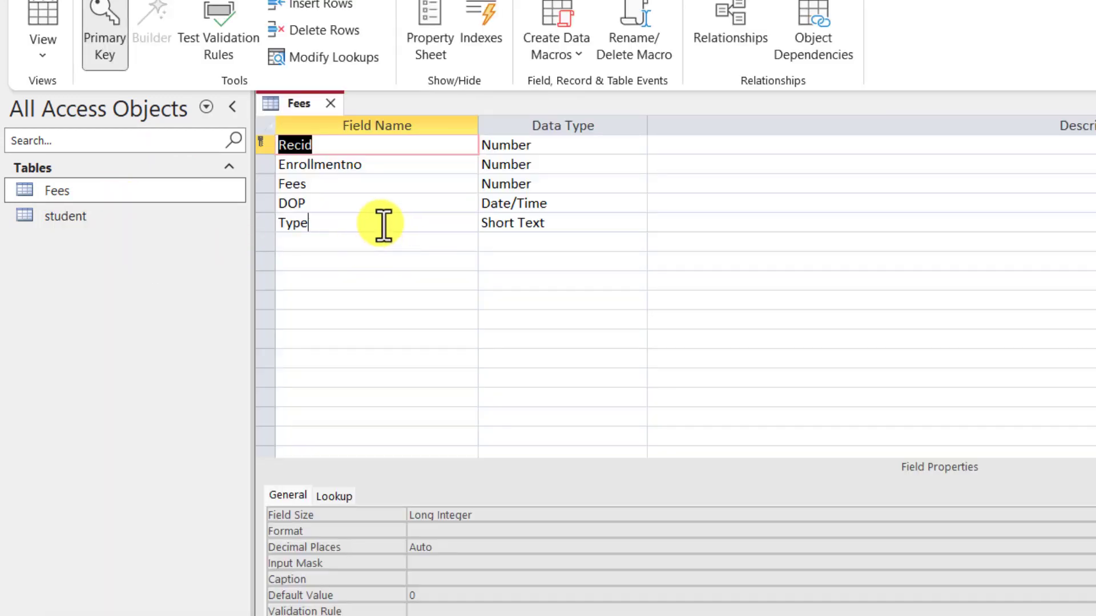
pyautogui.click(588, 221)
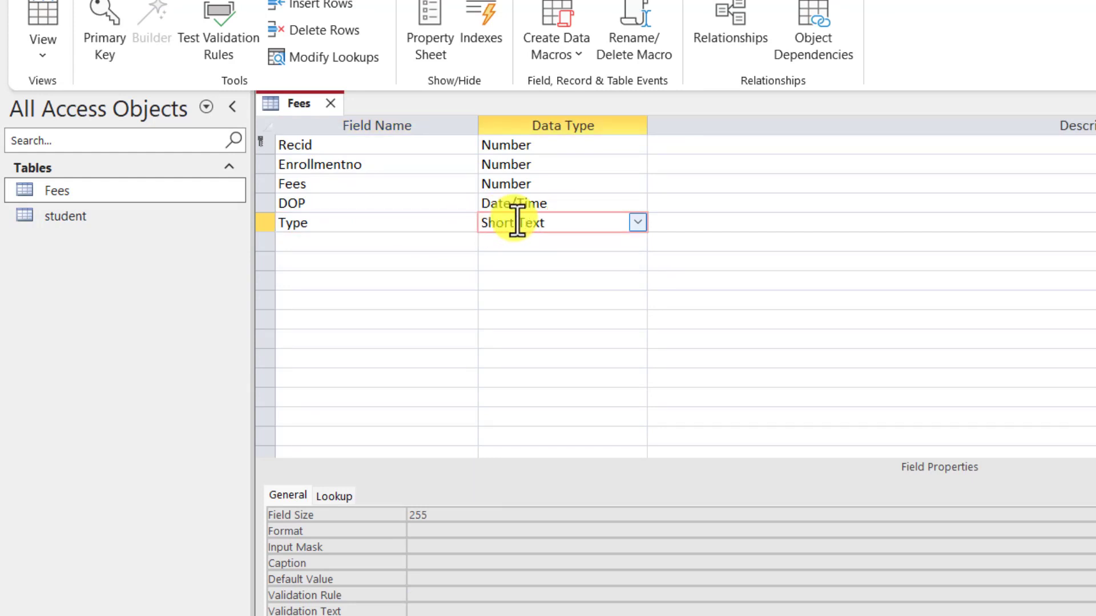
pyautogui.click(635, 222)
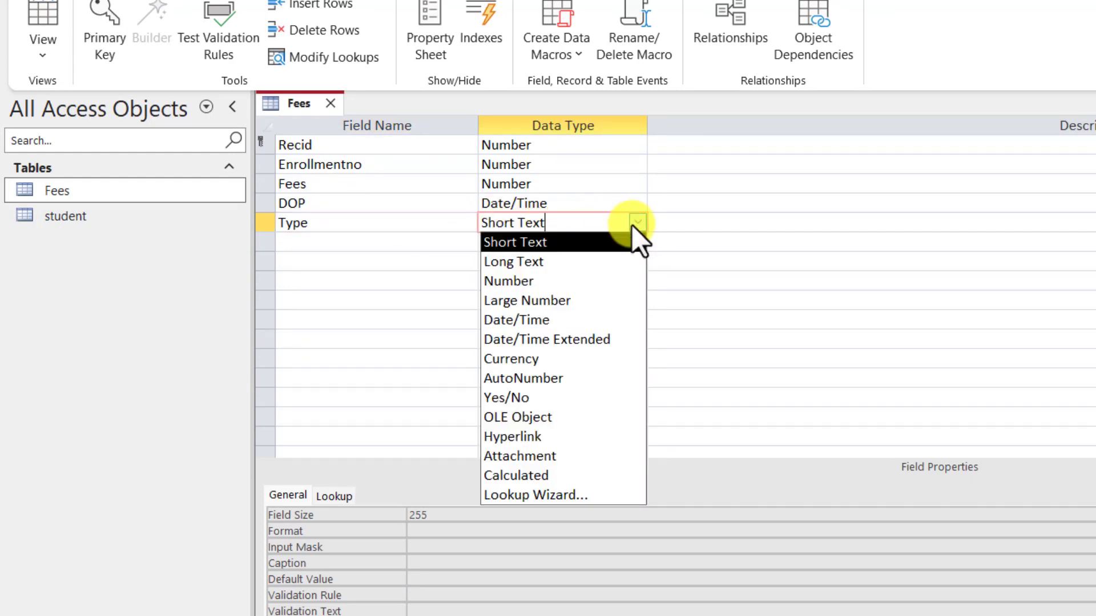
# Step: Start the Lookup Wizard for Type and choose 'I will type in the values that I want'
pyautogui.click(540, 496)
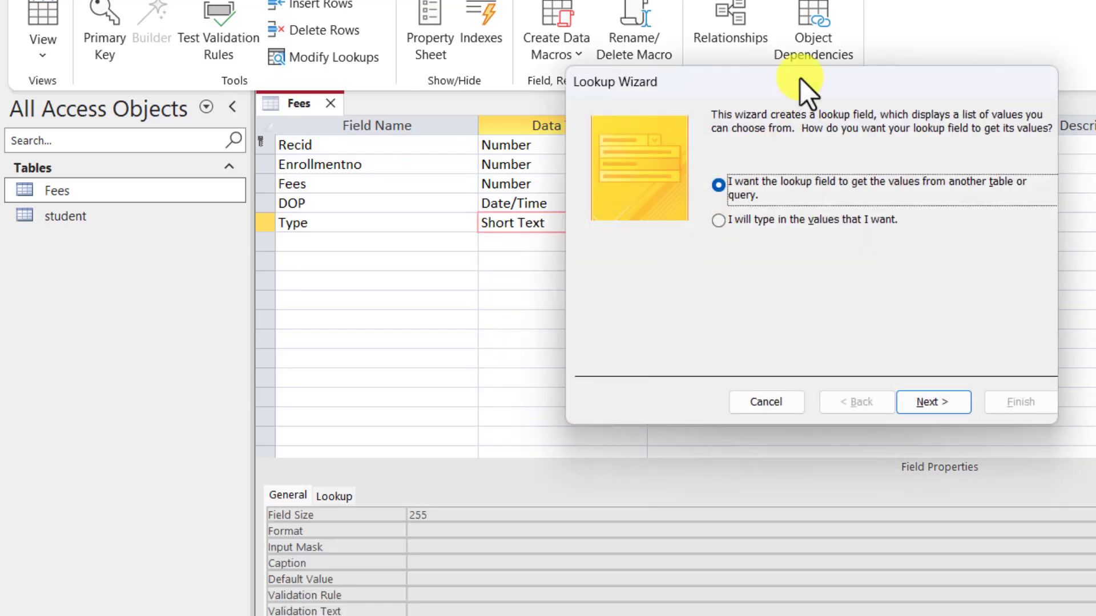
pyautogui.moveTo(800, 72); pyautogui.dragTo(690, 56)
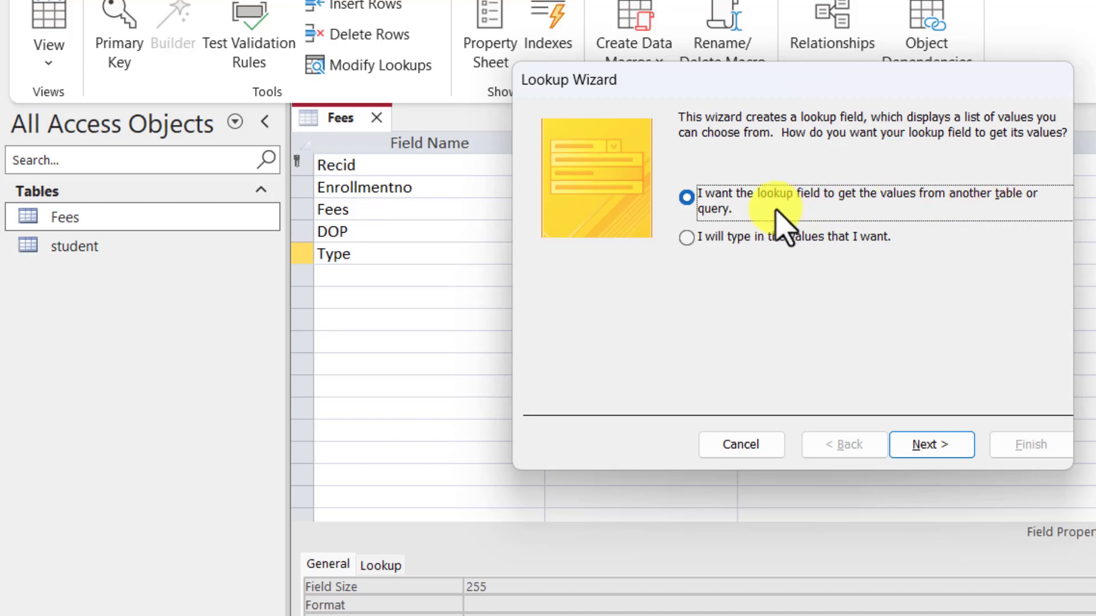
pyautogui.click(686, 196)
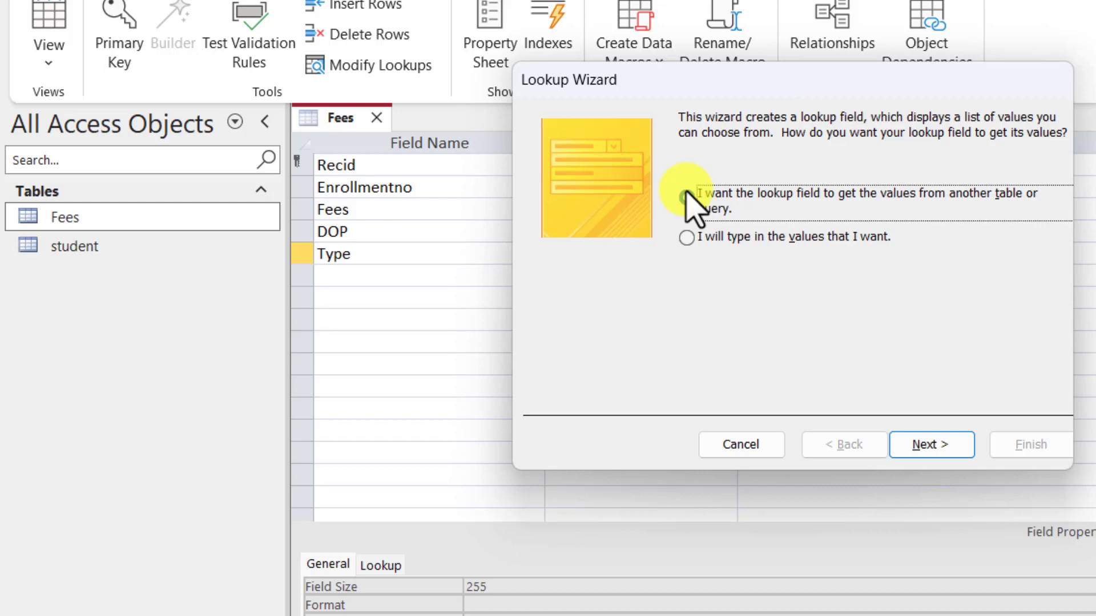
pyautogui.click(686, 196)
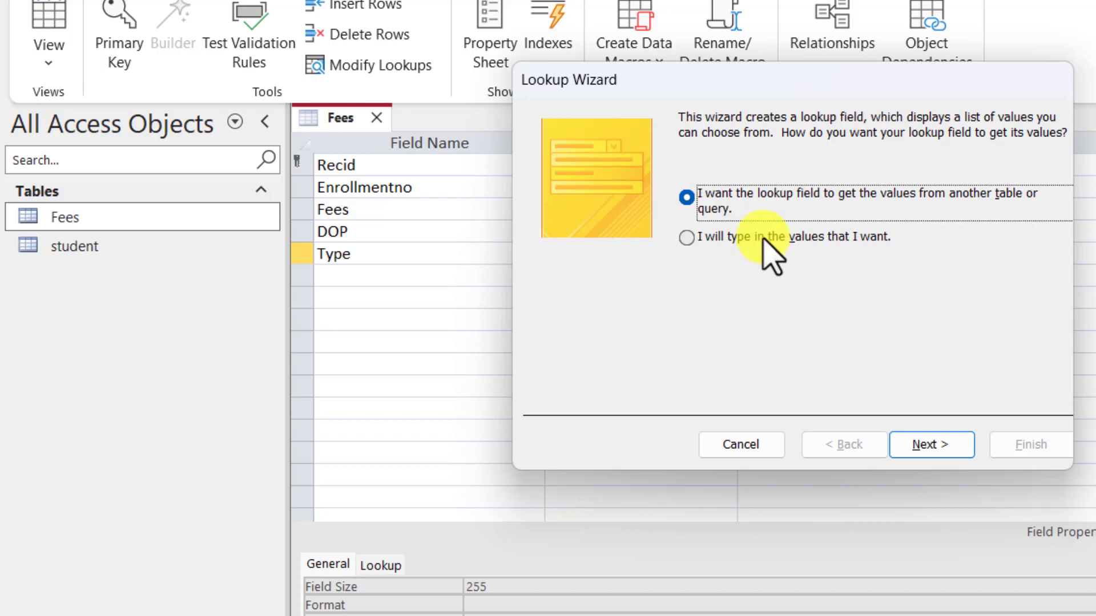
pyautogui.click(722, 242)
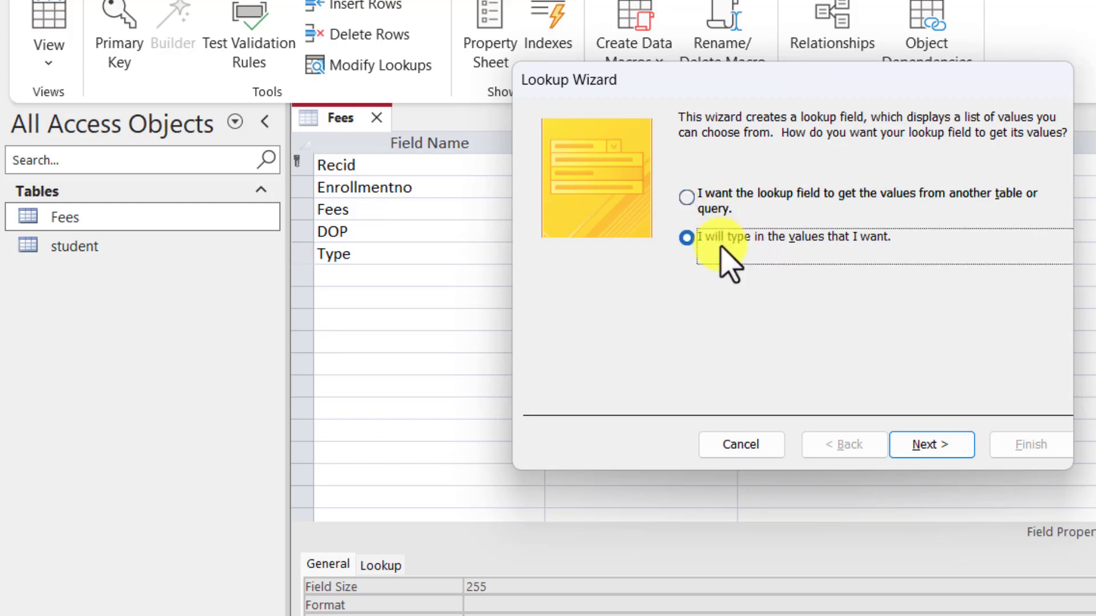
pyautogui.click(933, 445)
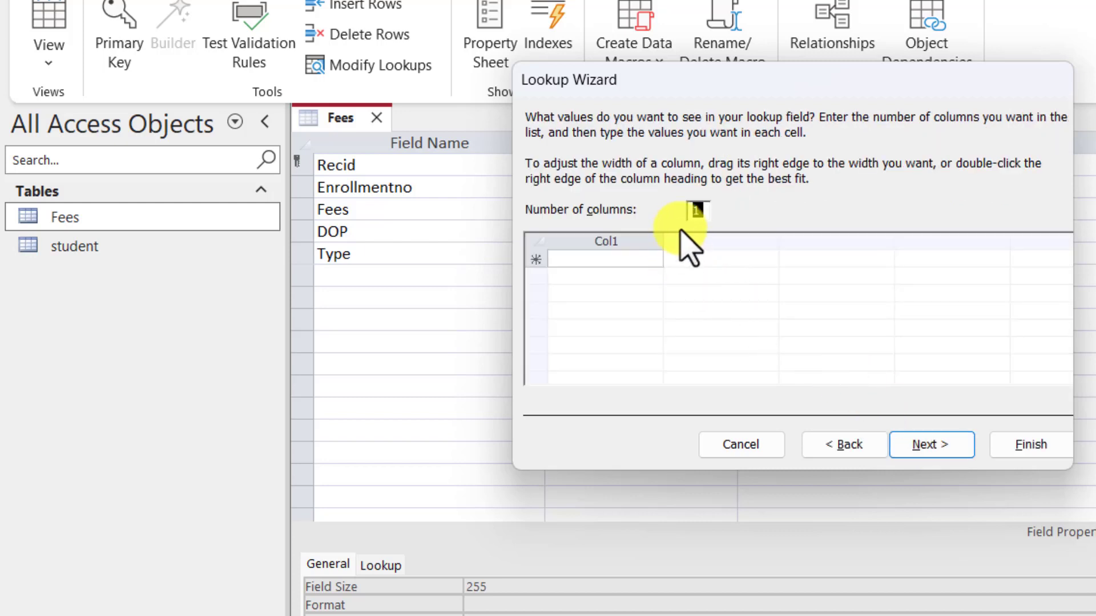
# Step: Enter Cash, Phonepe, GPay and Other as the lookup values, then advance to the label step
pyautogui.click(599, 260)
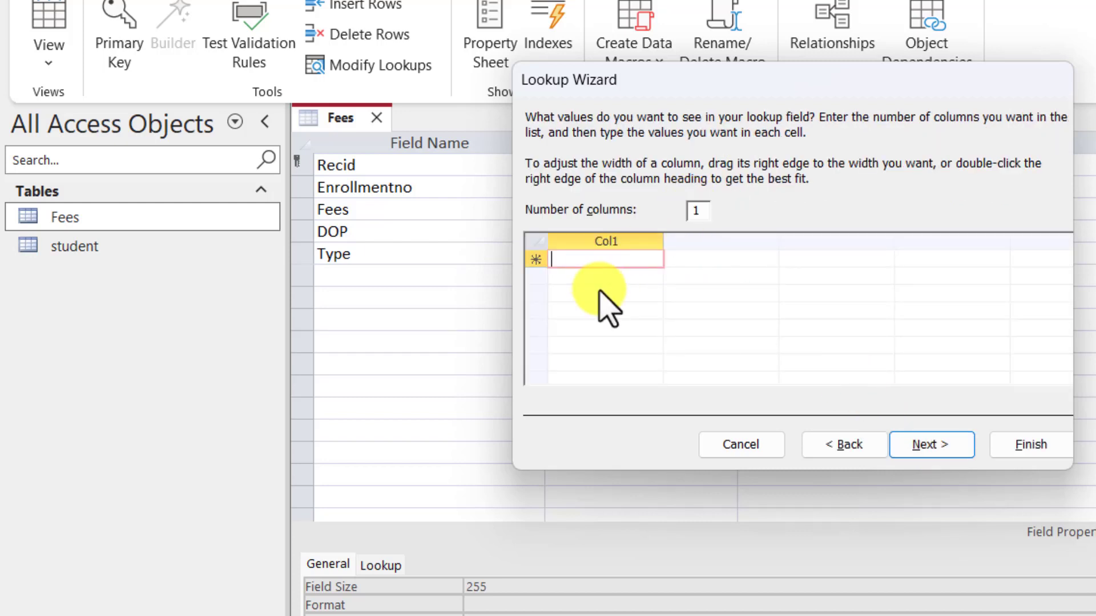
pyautogui.write('Cash')
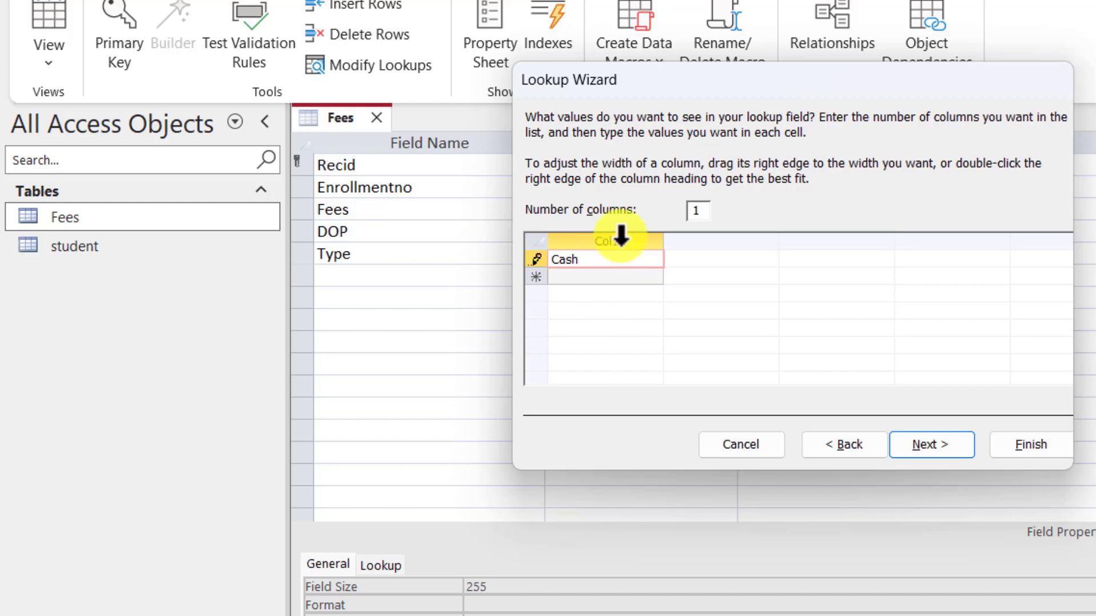
pyautogui.click(622, 278)
pyautogui.write('U')
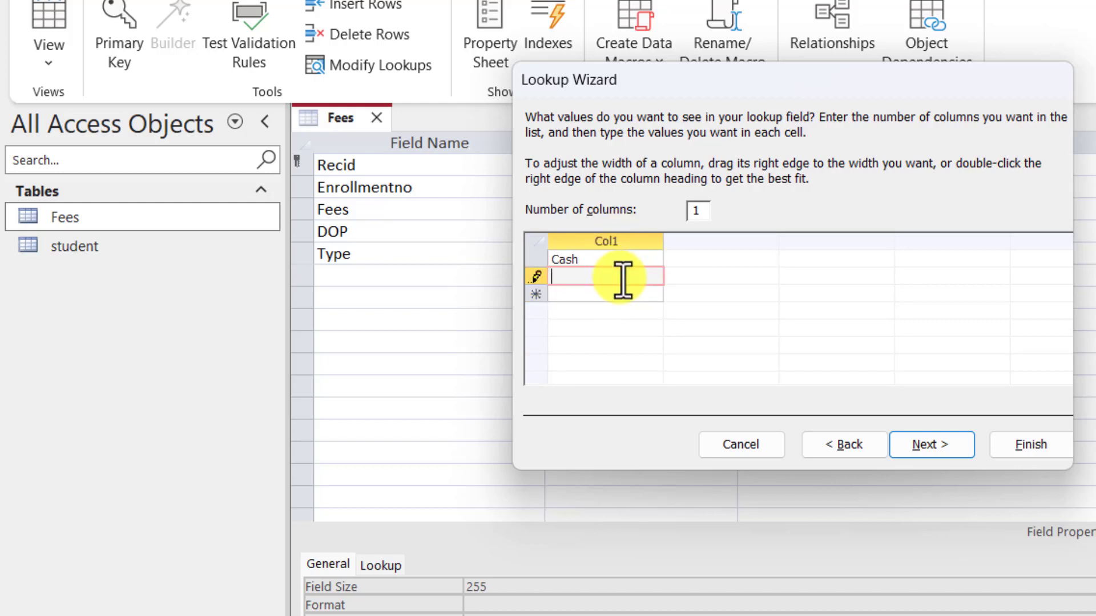
pyautogui.write('honepe')
pyautogui.press('Return')
pyautogui.write('Go')
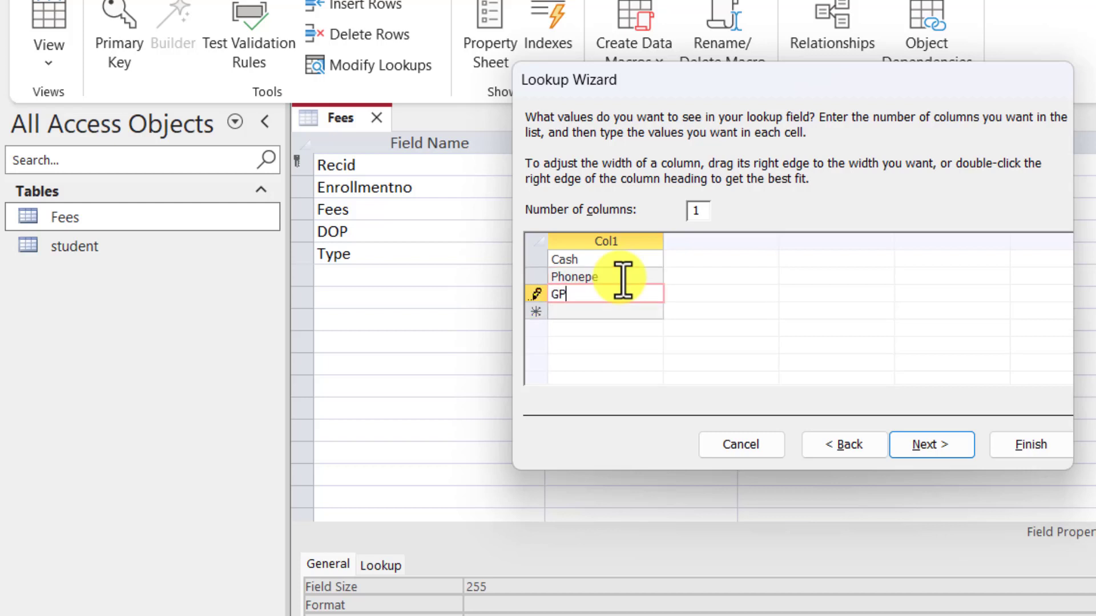
pyautogui.write('ay')
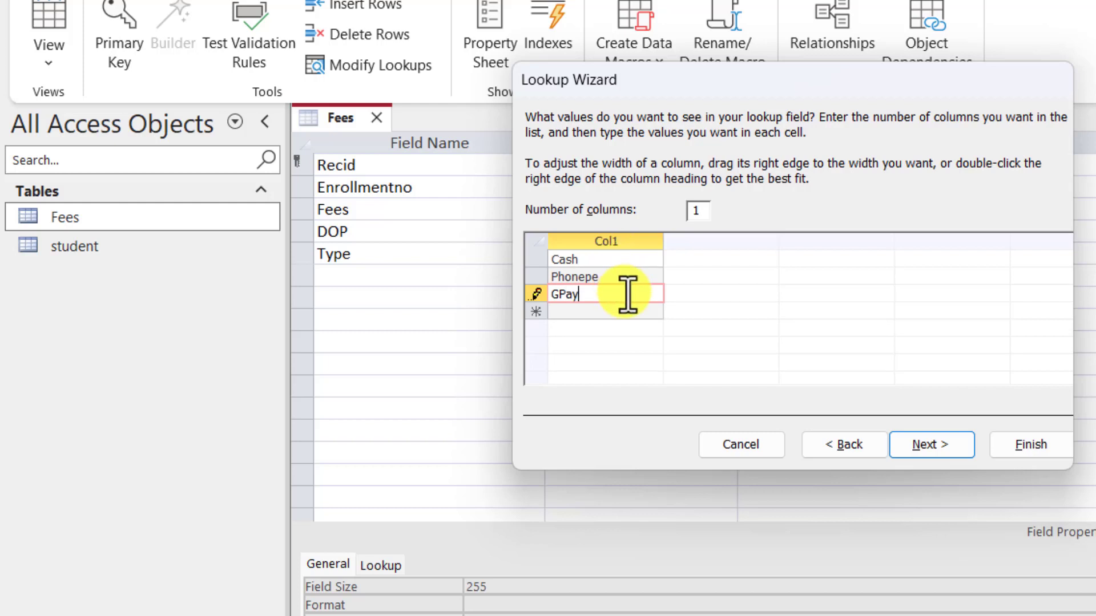
pyautogui.click(624, 310)
pyautogui.click(626, 313)
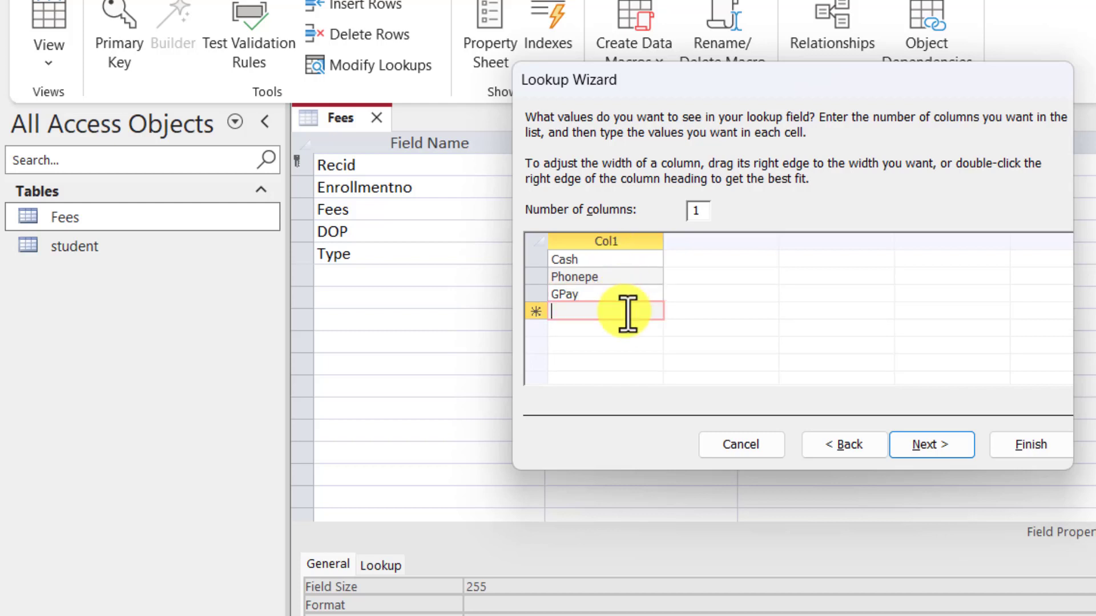
pyautogui.write('Other')
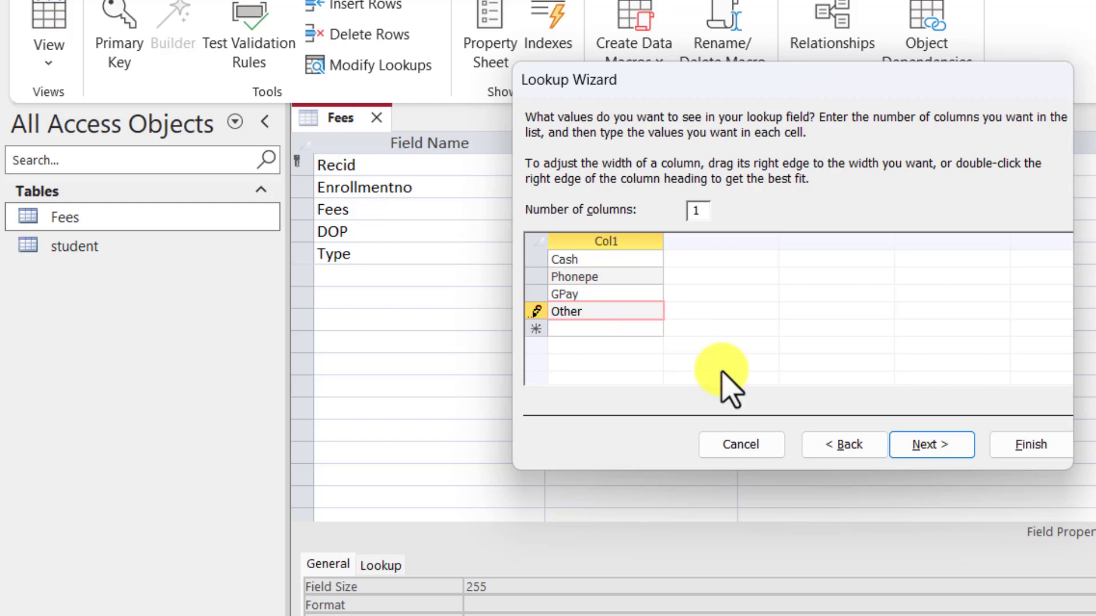
pyautogui.click(946, 451)
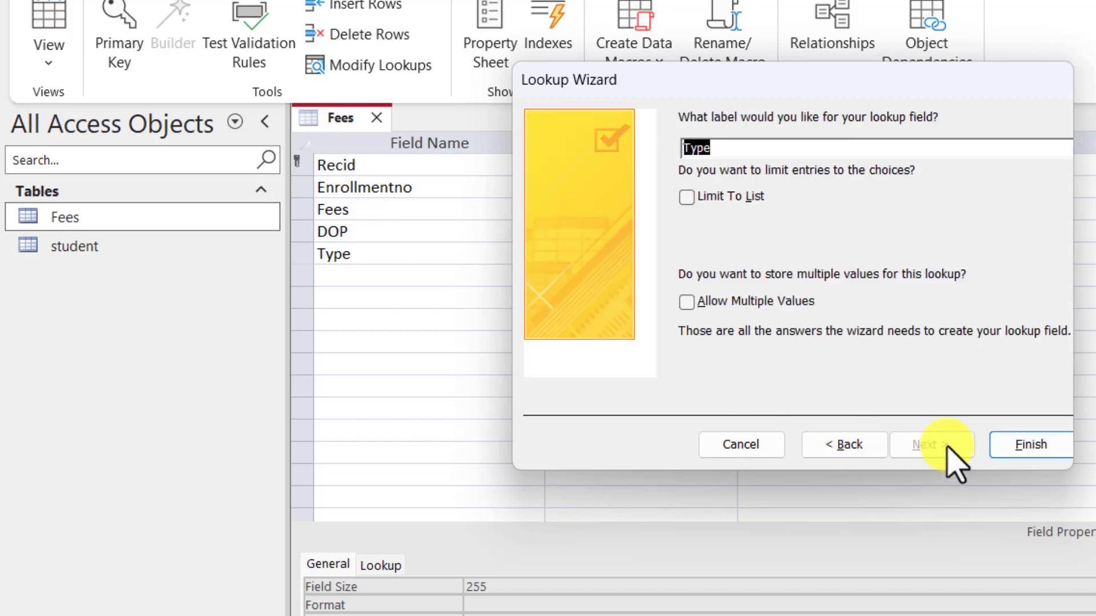
# Step: Finish the lookup wizard, save and close the Fees design, and reopen Fees as a datasheet
pyautogui.click(1054, 455)
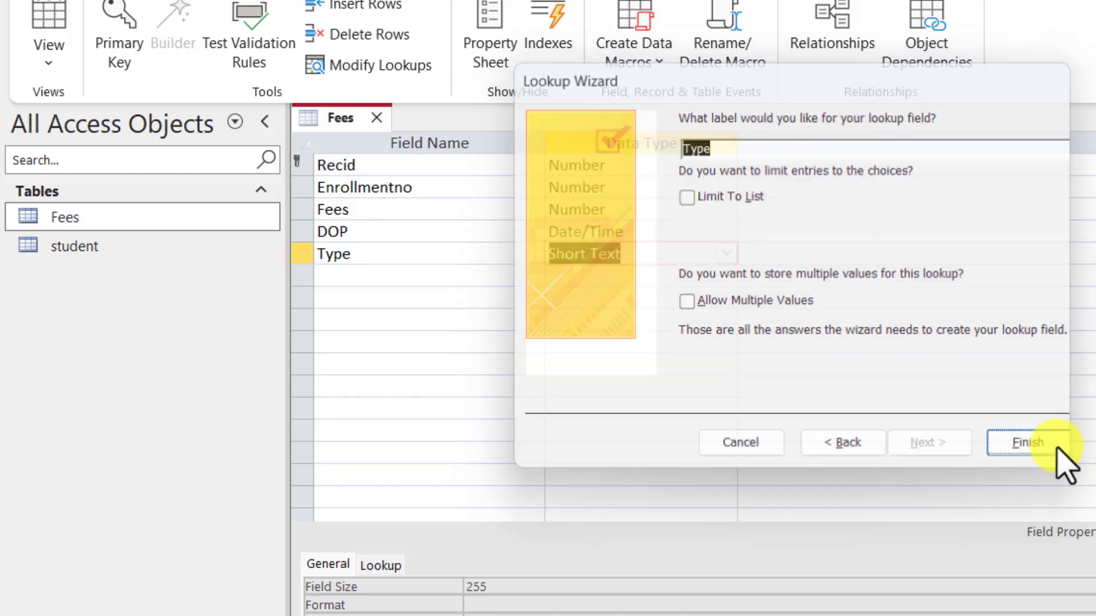
pyautogui.rightClick(356, 116)
pyautogui.click(385, 133)
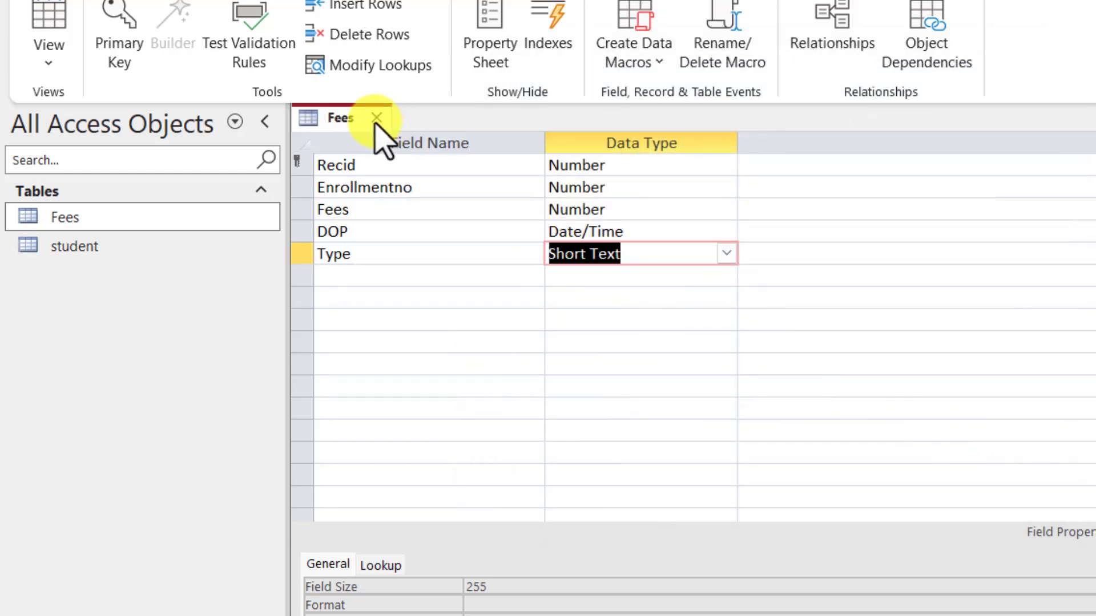
pyautogui.click(373, 117)
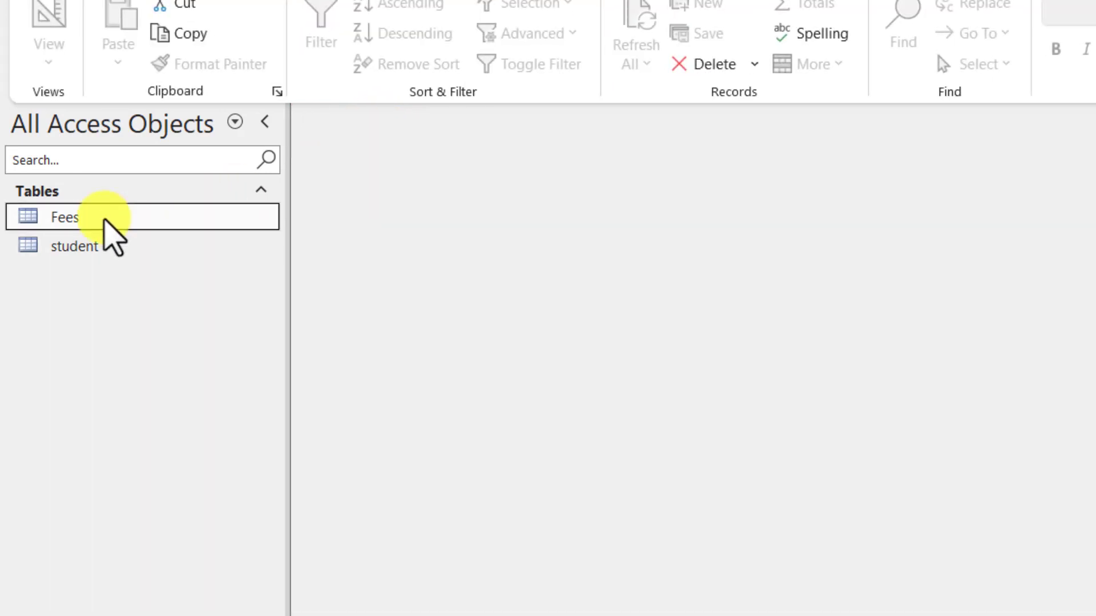
pyautogui.doubleClick(106, 220)
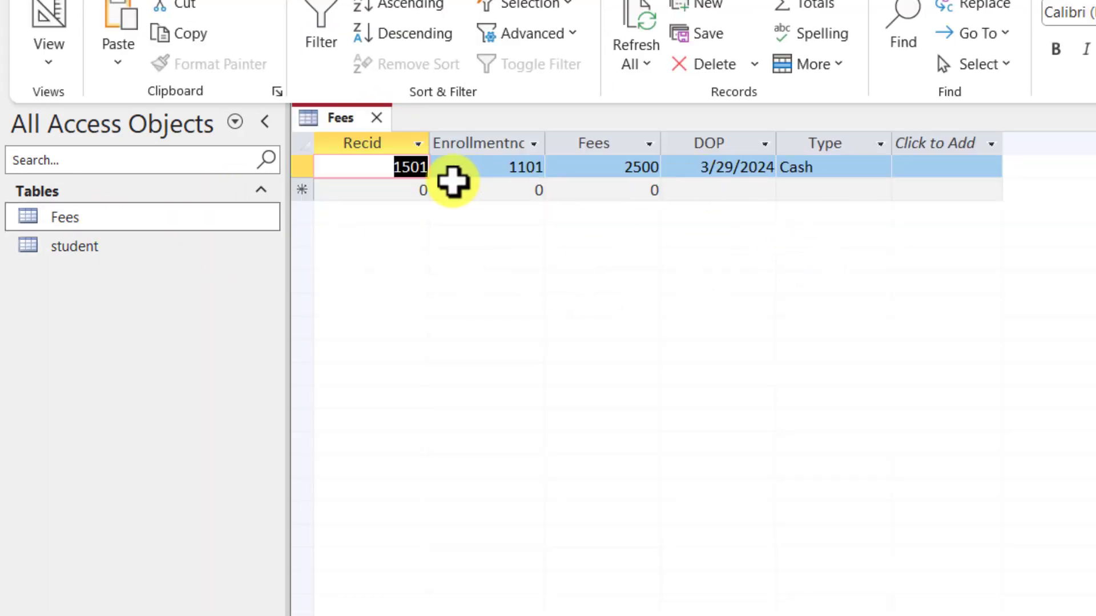
# Step: In a new Fees row, enter Recid 1502, Enrollmentno 1101 and the fee amount
pyautogui.click(428, 191)
pyautogui.click(423, 190)
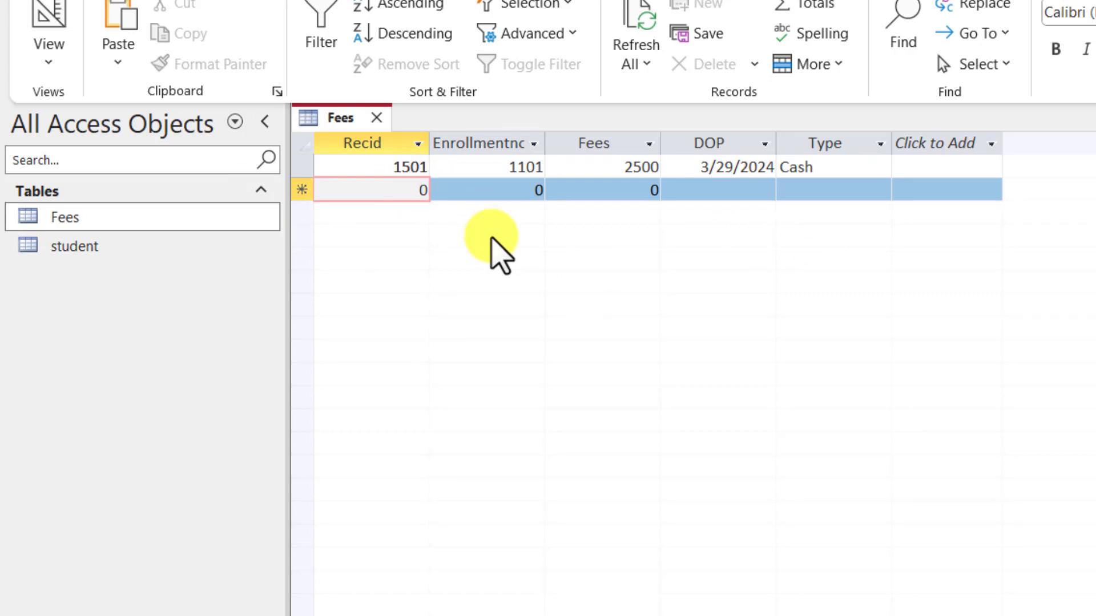
pyautogui.press('Delete')
pyautogui.write('1502')
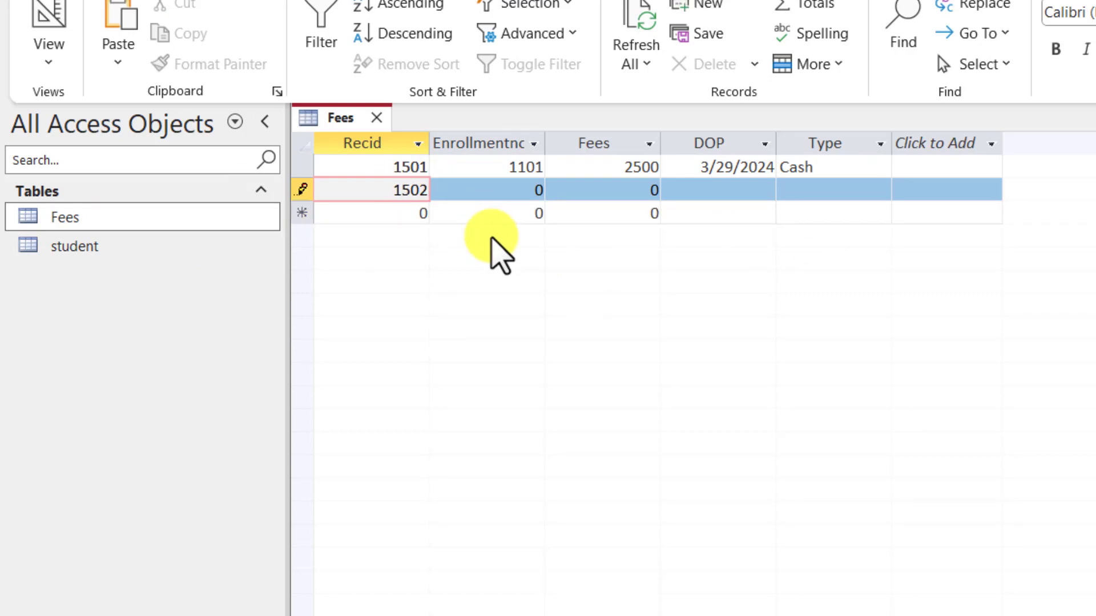
pyautogui.press('Tab')
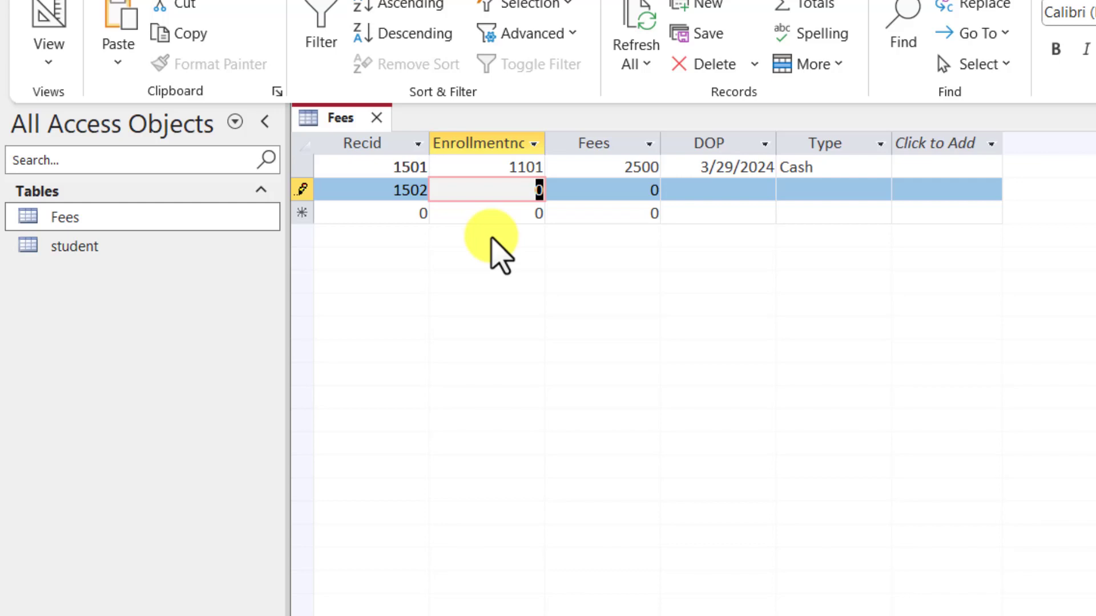
pyautogui.write('1101')
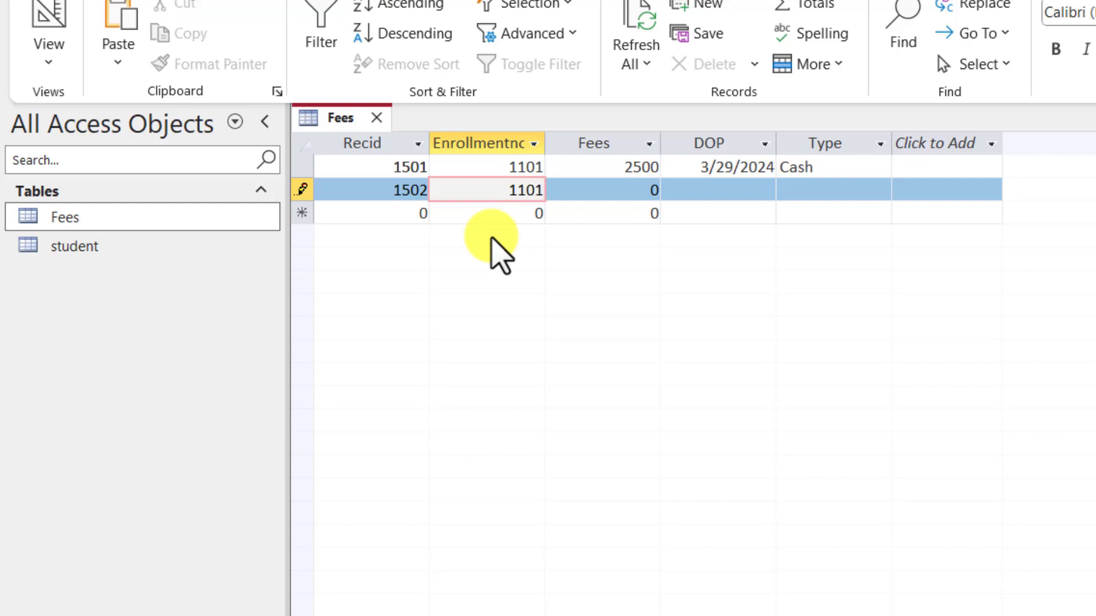
pyautogui.press('Tab')
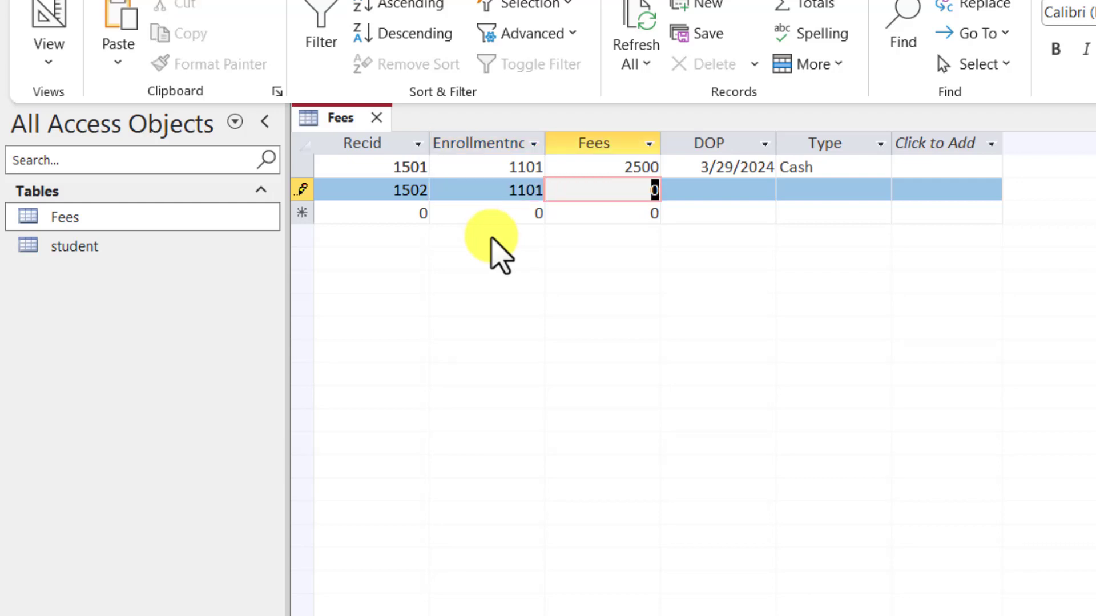
pyautogui.write('2')
pyautogui.write('000')
pyautogui.press('Tab')
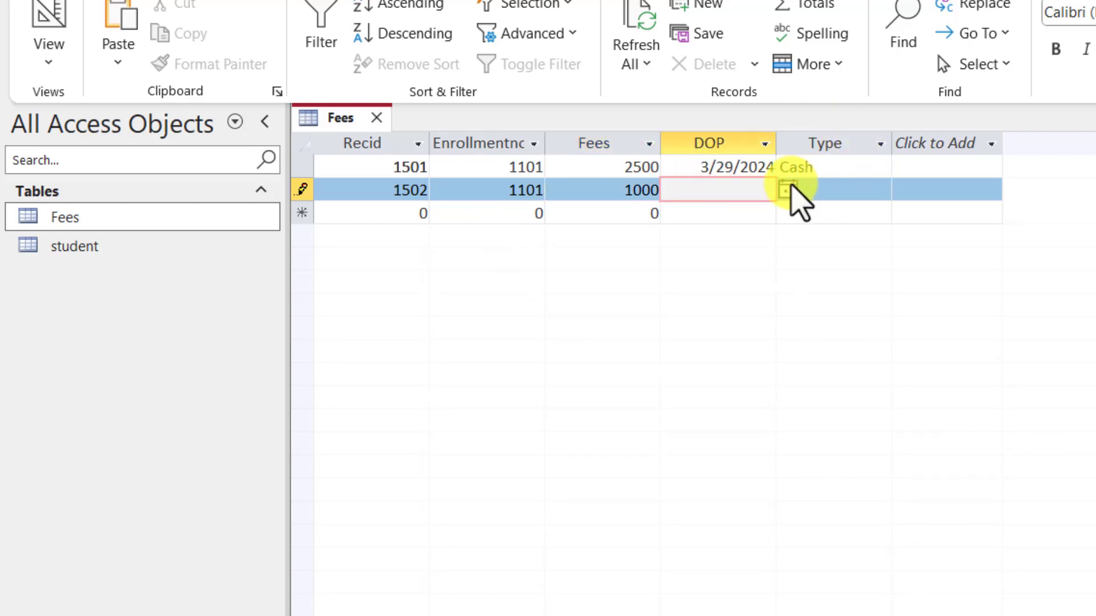
# Step: Set the payment date to 4/1/2024 and choose Phonepe from the Type list, committing the record
pyautogui.click(788, 189)
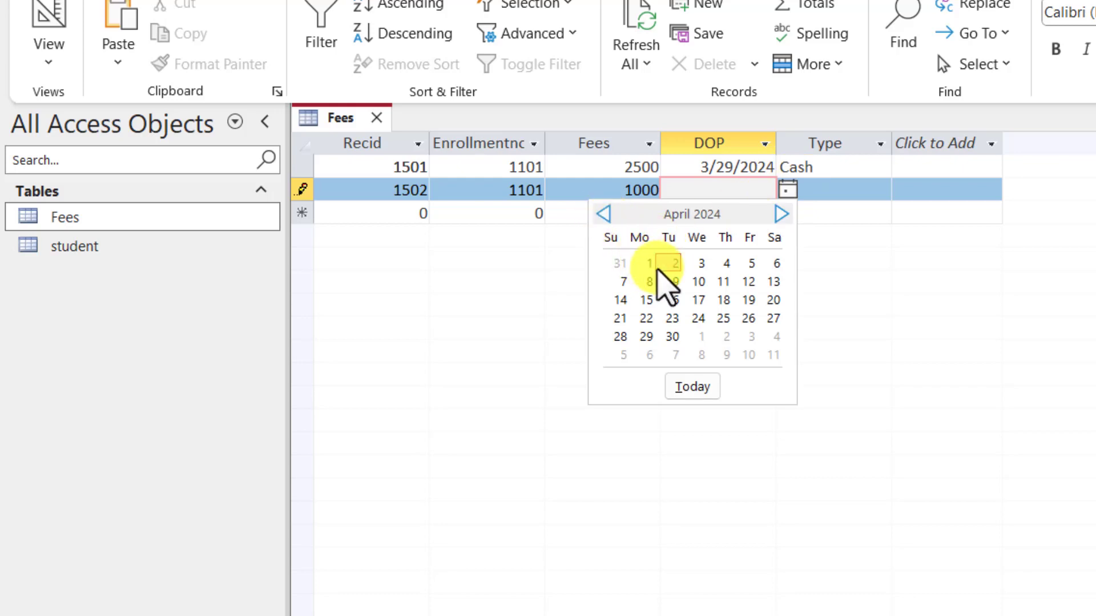
pyautogui.click(649, 263)
pyautogui.click(825, 206)
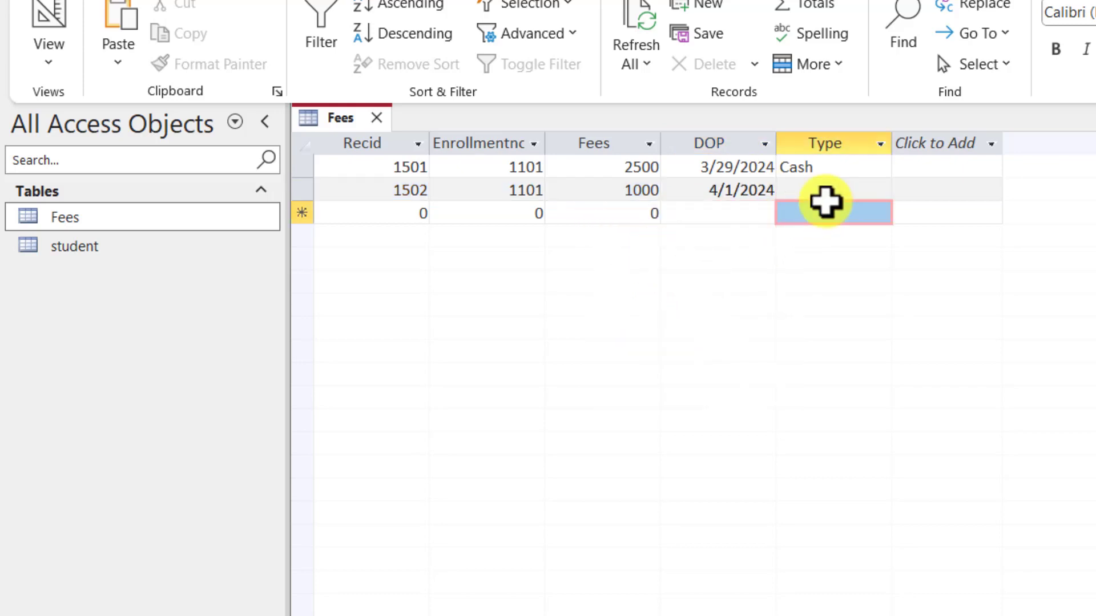
pyautogui.click(837, 188)
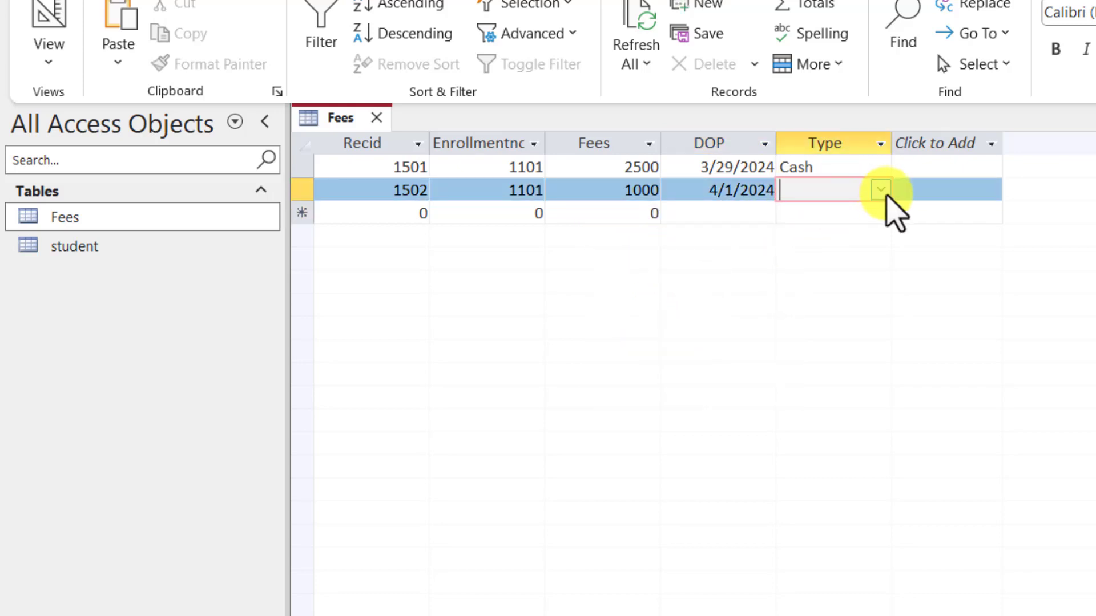
pyautogui.click(882, 190)
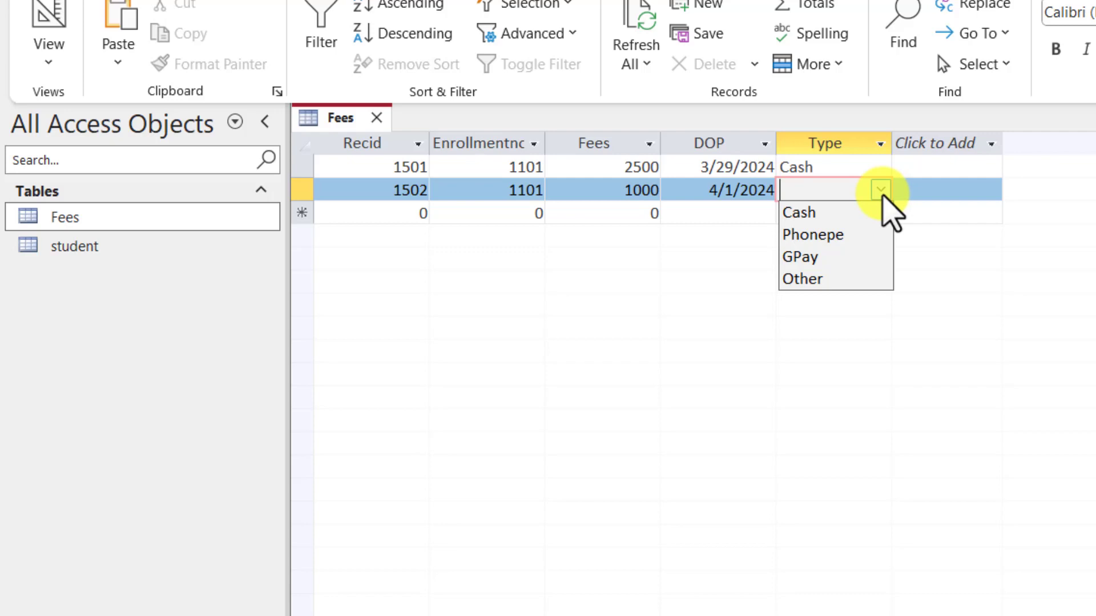
pyautogui.click(881, 194)
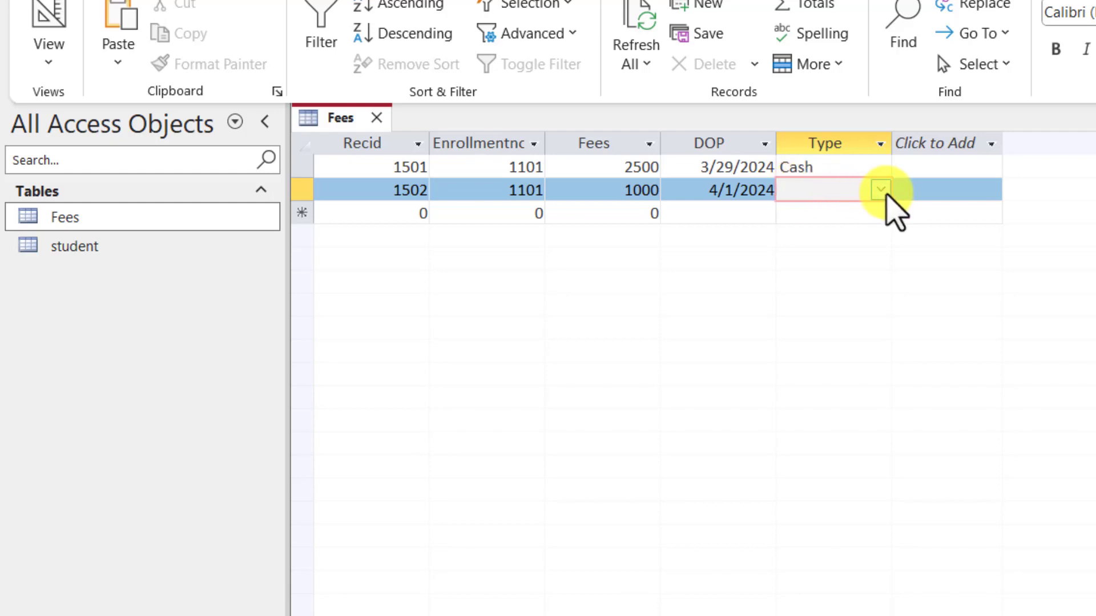
pyautogui.click(881, 190)
pyautogui.click(836, 235)
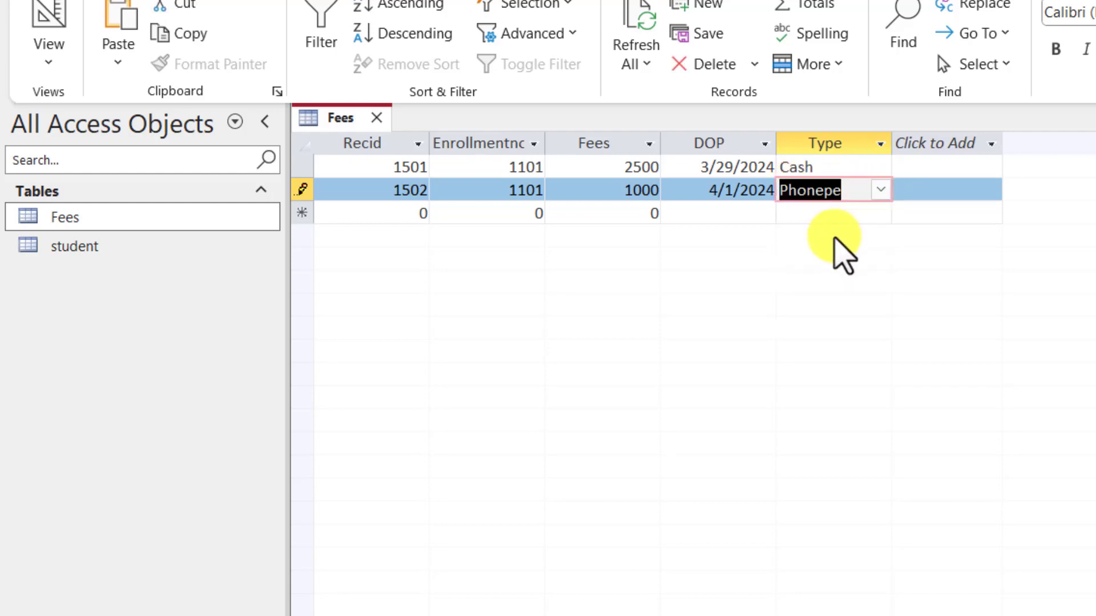
pyautogui.press('Tab')
# Step: Enter record 1503: enrollment 1102, fees 2000, date 4/01/2024, payment type GPay
pyautogui.write('1503')
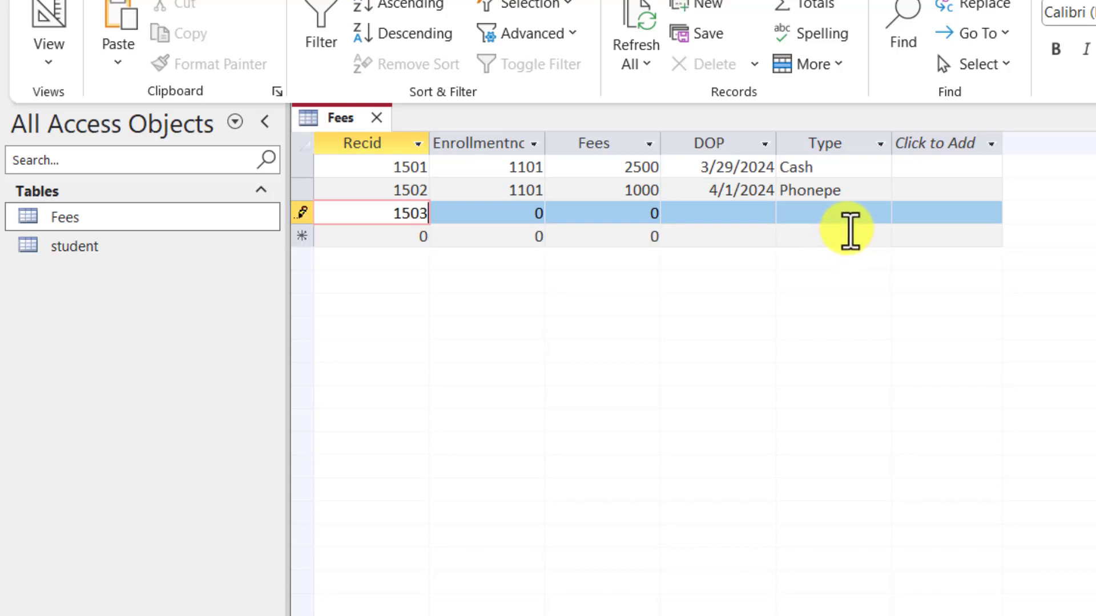
pyautogui.press('Tab')
pyautogui.write('1102')
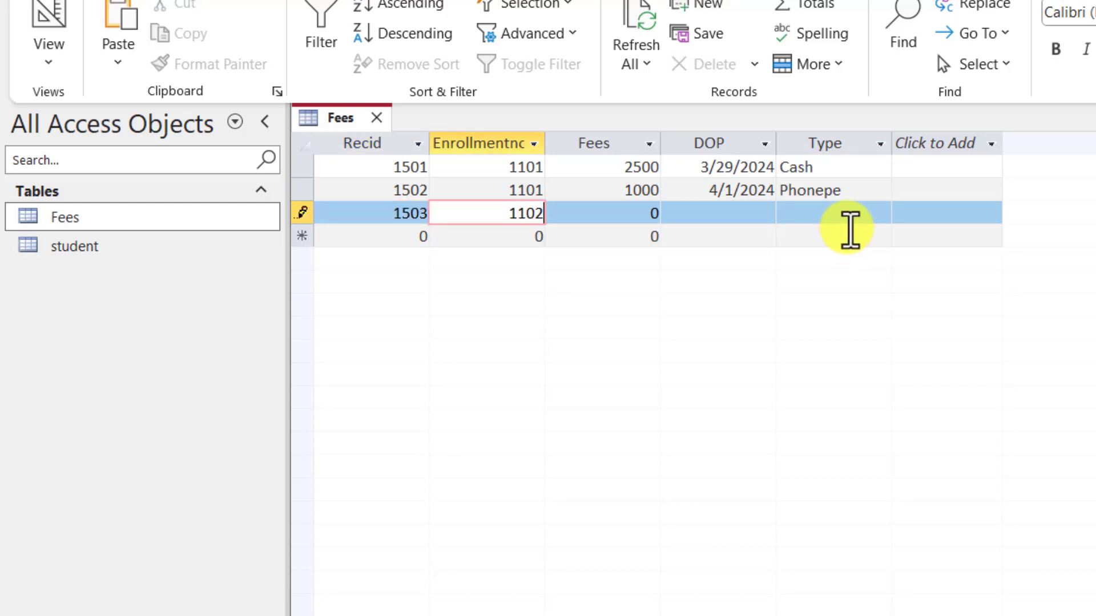
pyautogui.press('Tab')
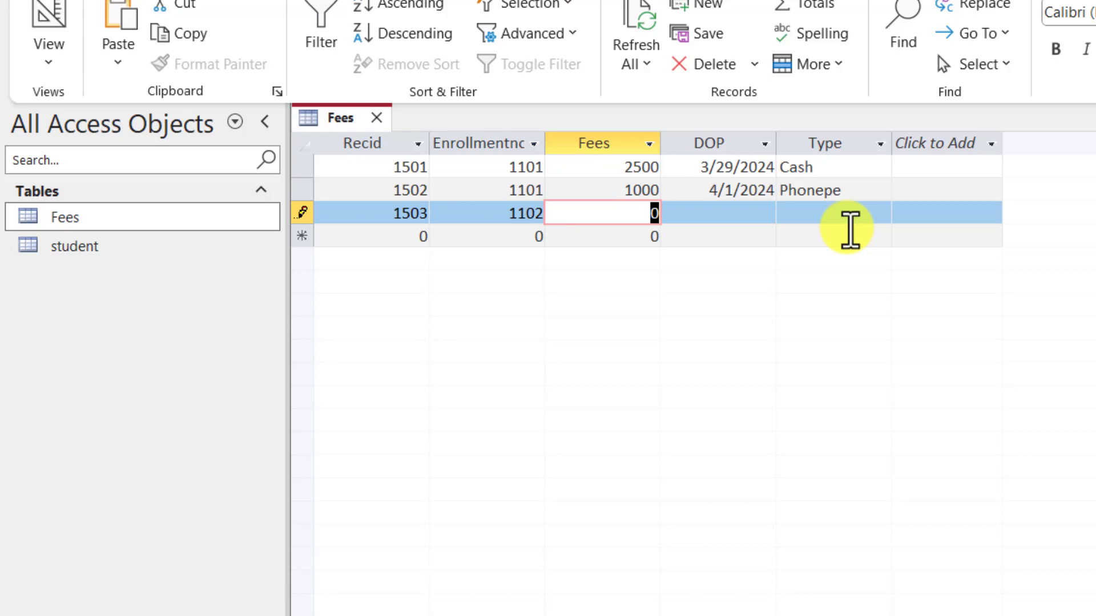
pyautogui.write('2000')
pyautogui.press('Tab')
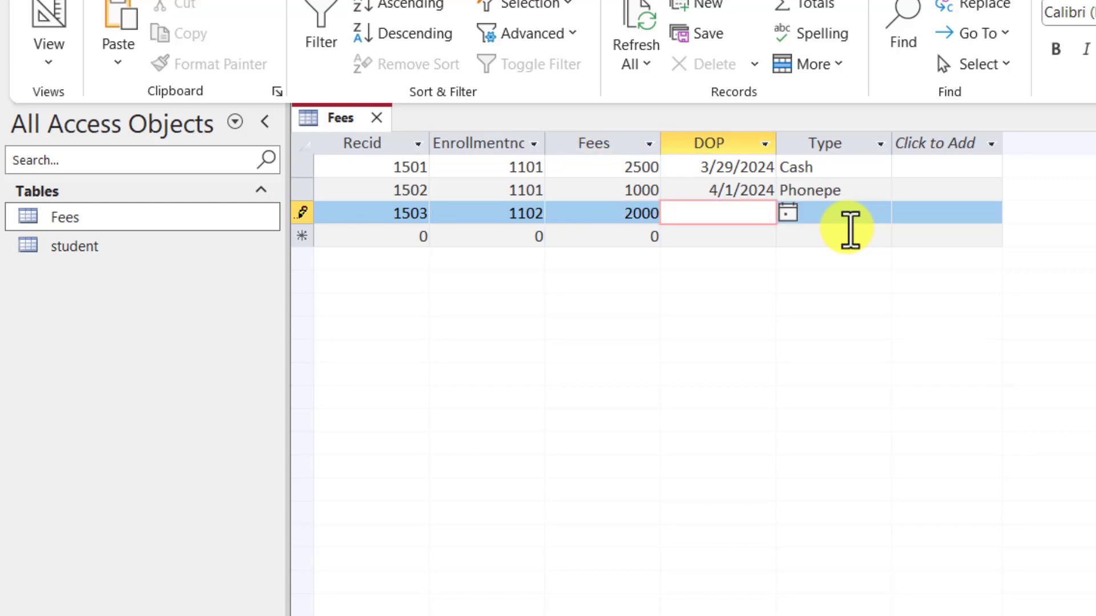
pyautogui.write('4/01/2024')
pyautogui.press('Tab')
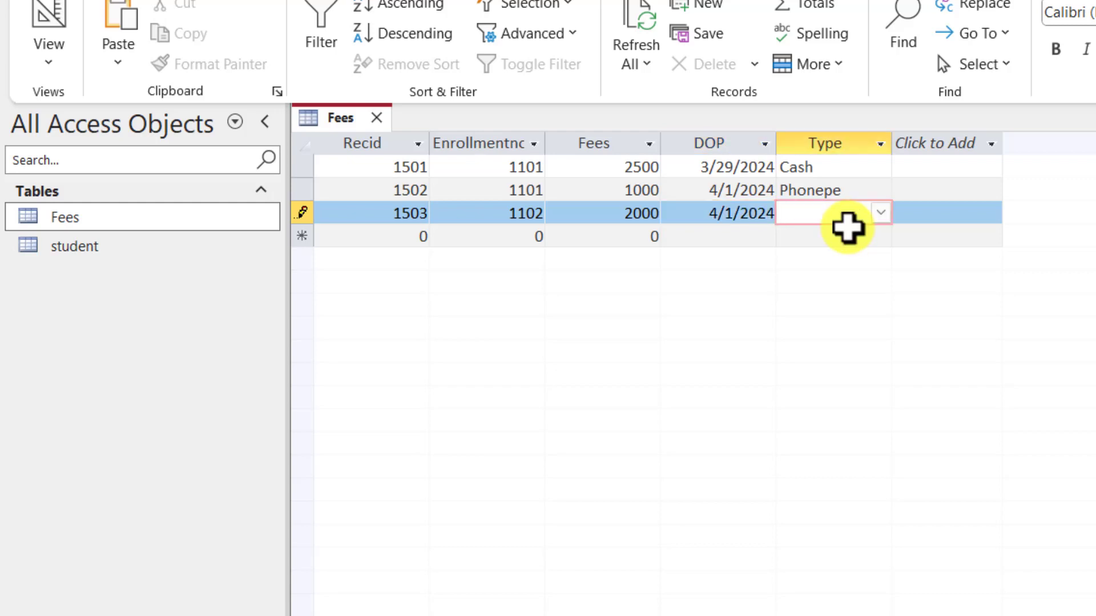
pyautogui.click(879, 218)
pyautogui.click(833, 280)
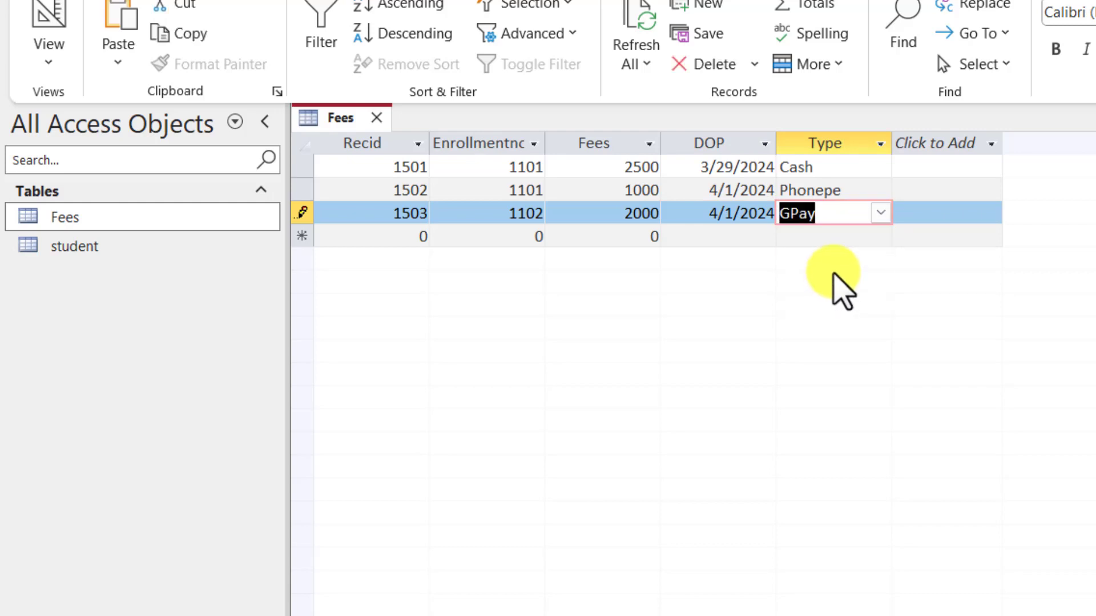
pyautogui.press('Tab')
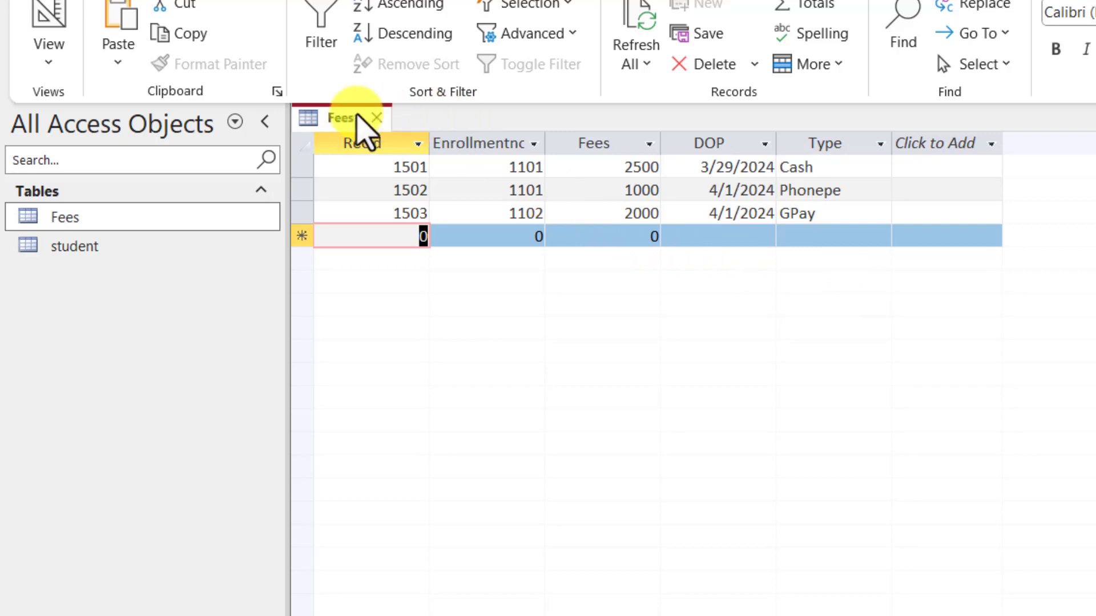
# Step: Save and close the Fees table
pyautogui.rightClick(348, 120)
pyautogui.click(394, 138)
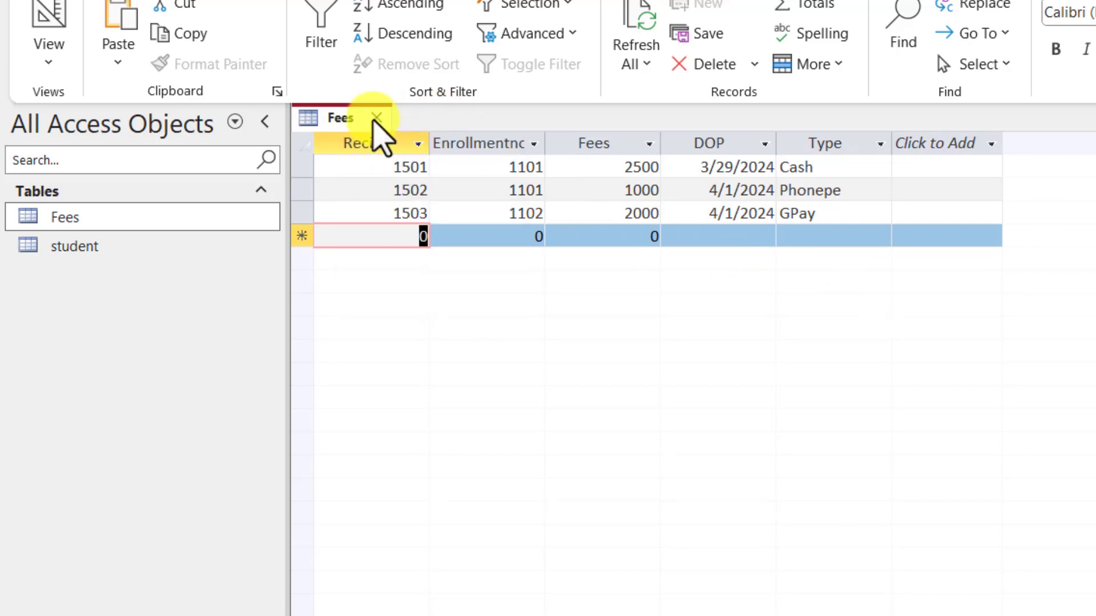
pyautogui.click(375, 117)
pyautogui.click(67, 246)
# Step: Open the student table and review both records' Course values, including PGDCA
pyautogui.doubleClick(67, 251)
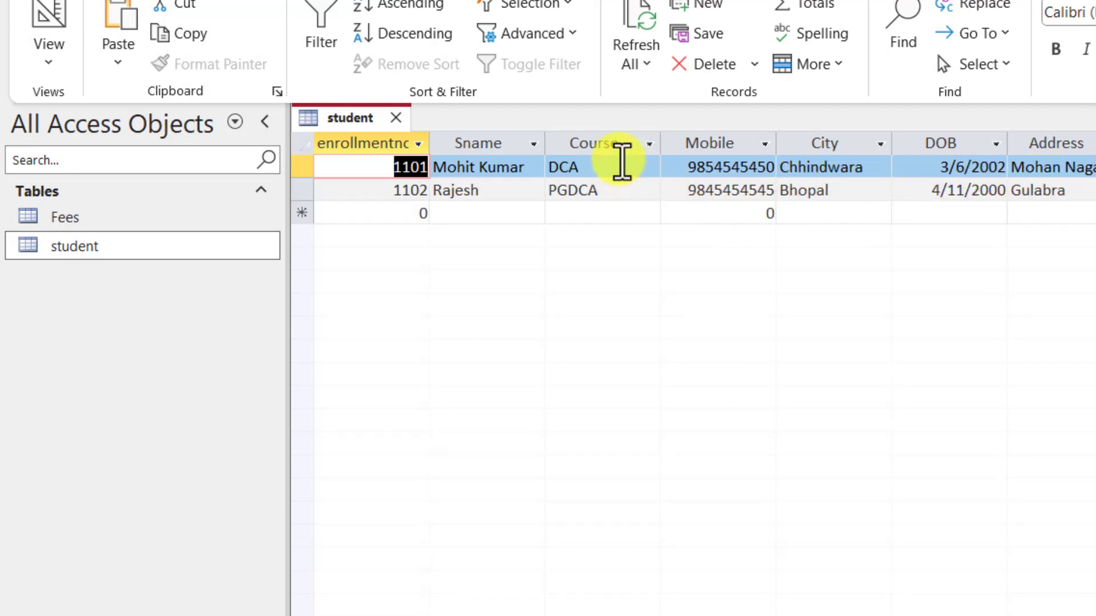
pyautogui.click(622, 169)
pyautogui.click(622, 185)
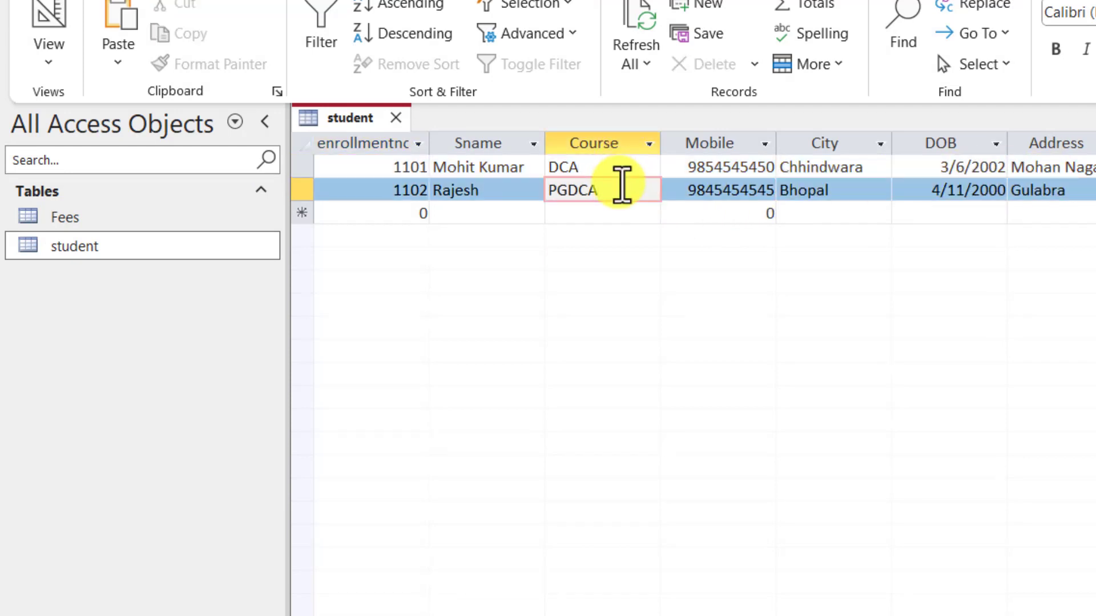
# Step: Close the student datasheet so no table remains open
pyautogui.rightClick(86, 247)
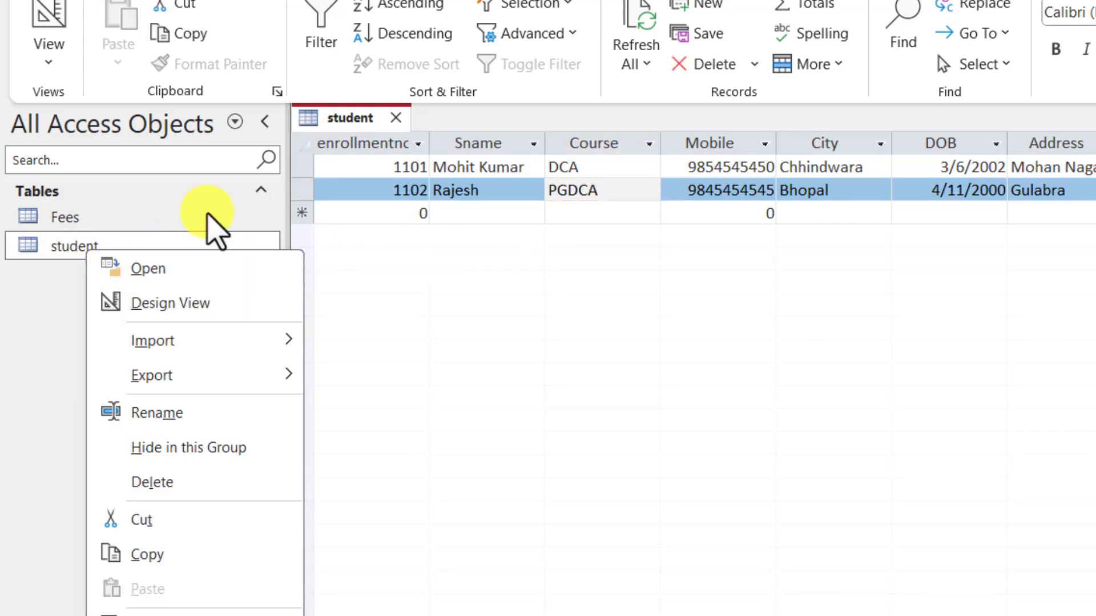
pyautogui.click(396, 118)
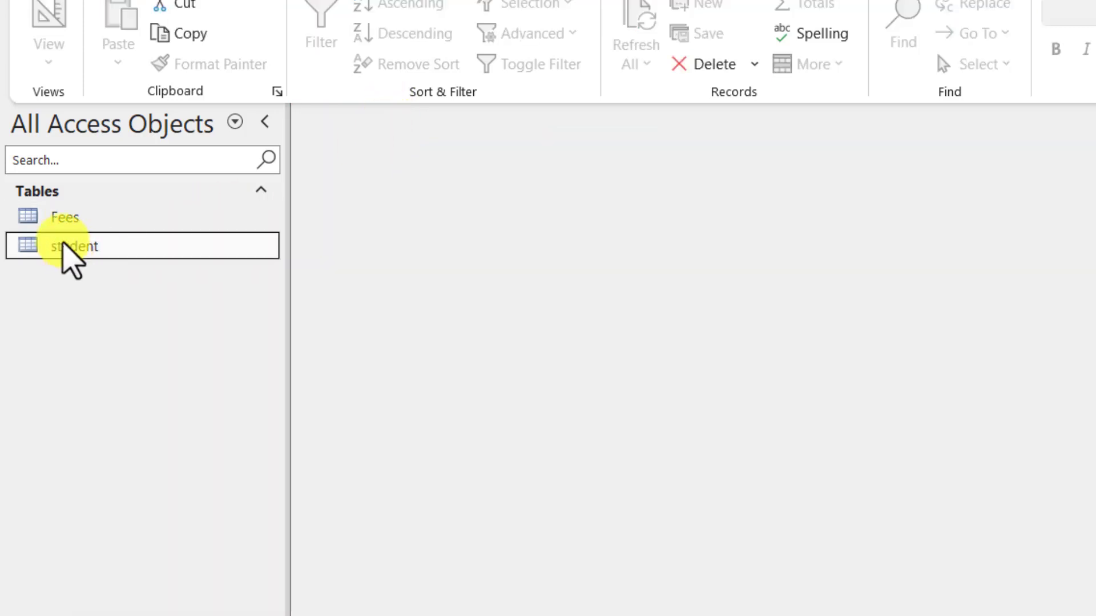
pyautogui.rightClick(66, 245)
# Step: In student's Design View, set Course to Lookup Wizard with typed-in values
pyautogui.click(126, 293)
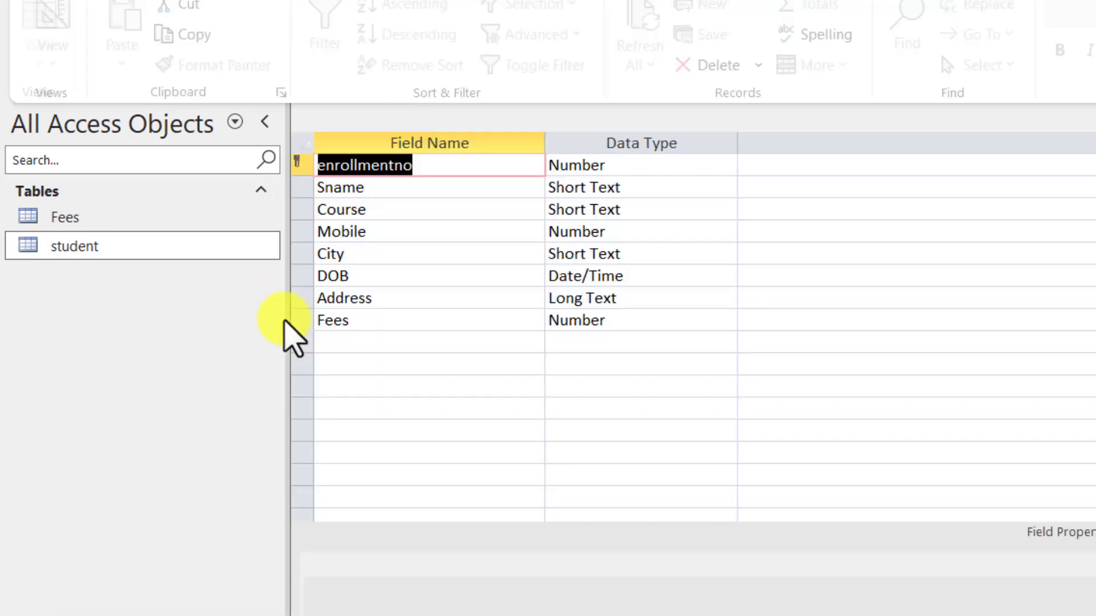
pyautogui.click(379, 214)
pyautogui.click(656, 209)
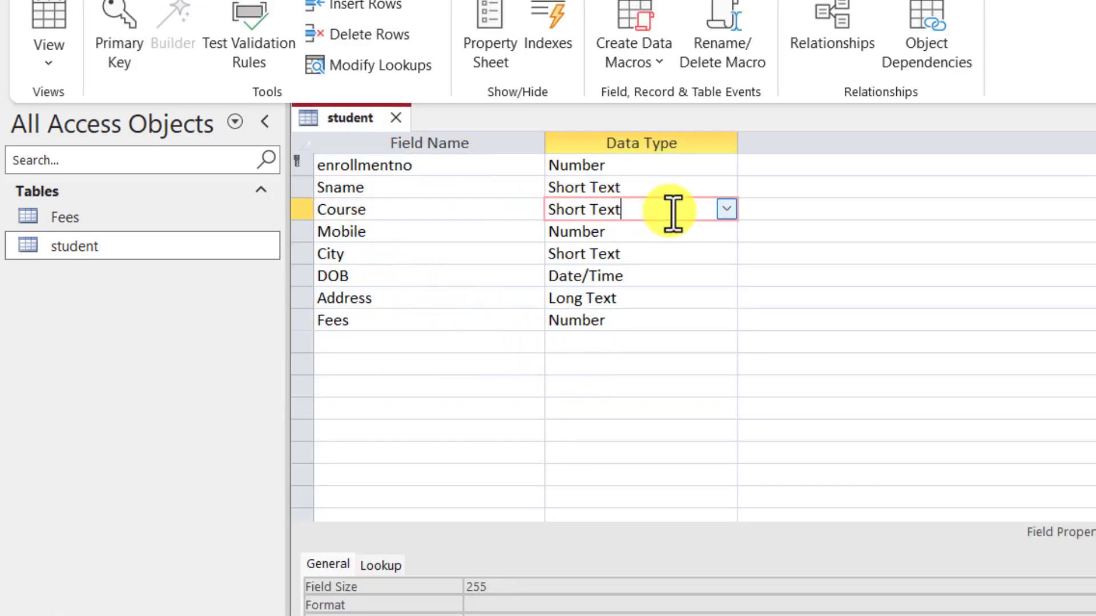
pyautogui.click(725, 211)
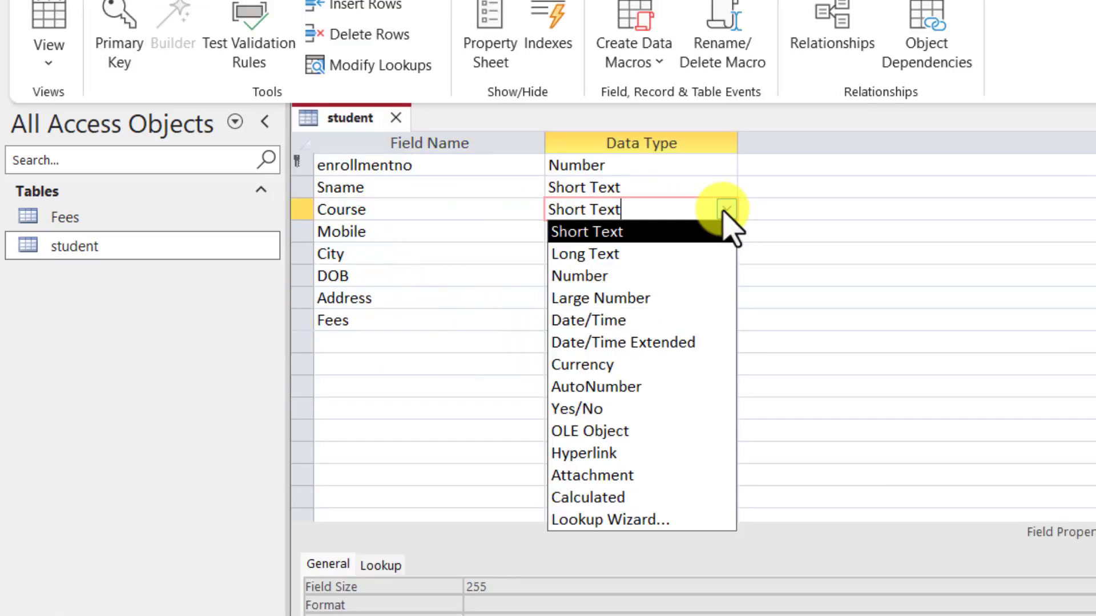
pyautogui.click(636, 518)
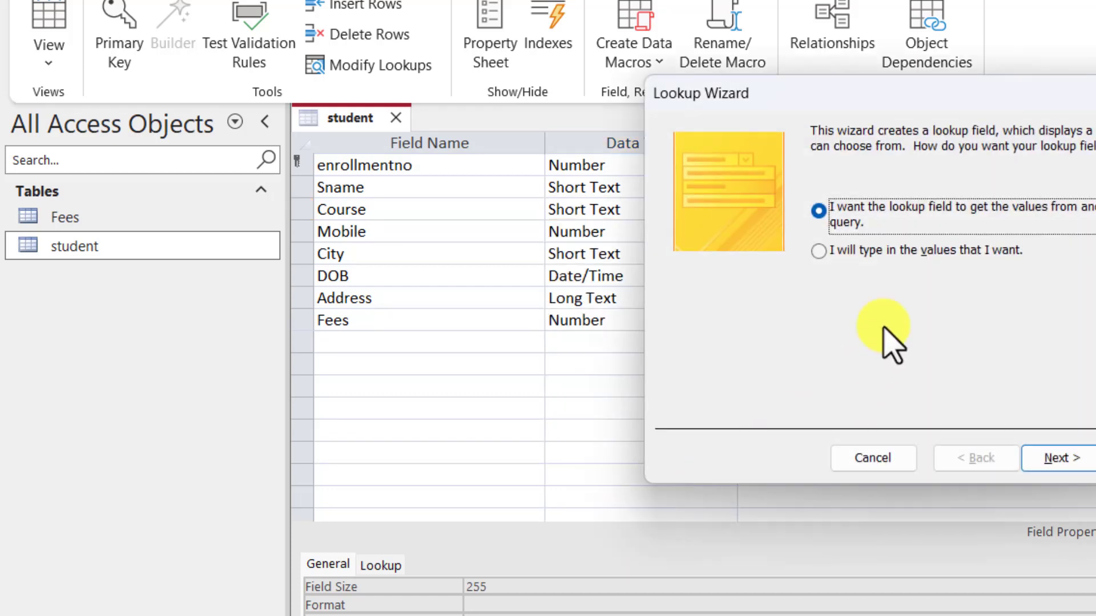
pyautogui.click(885, 253)
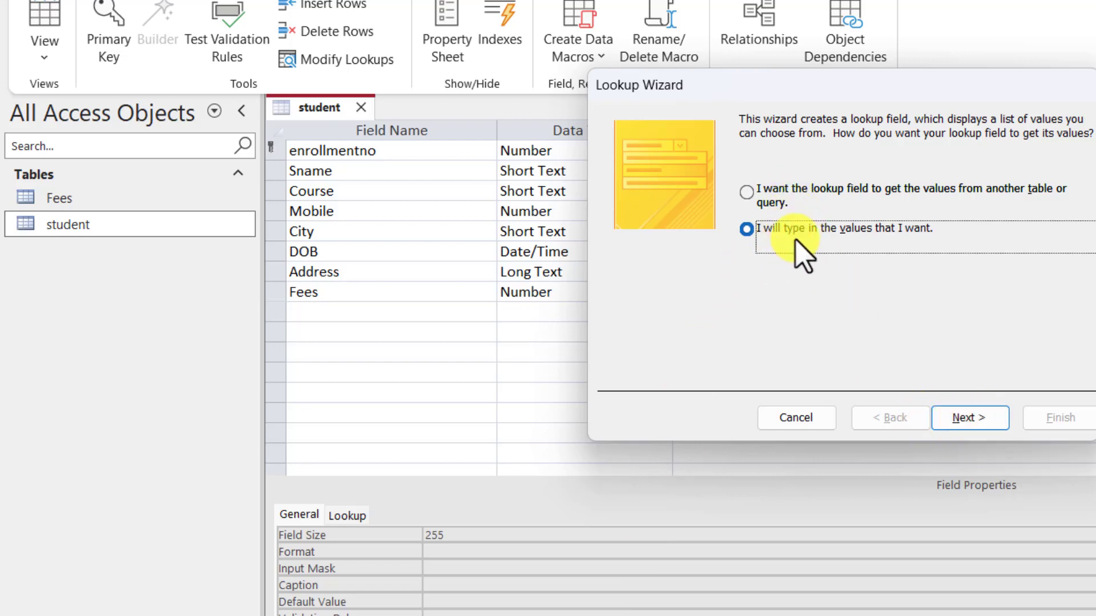
pyautogui.click(999, 422)
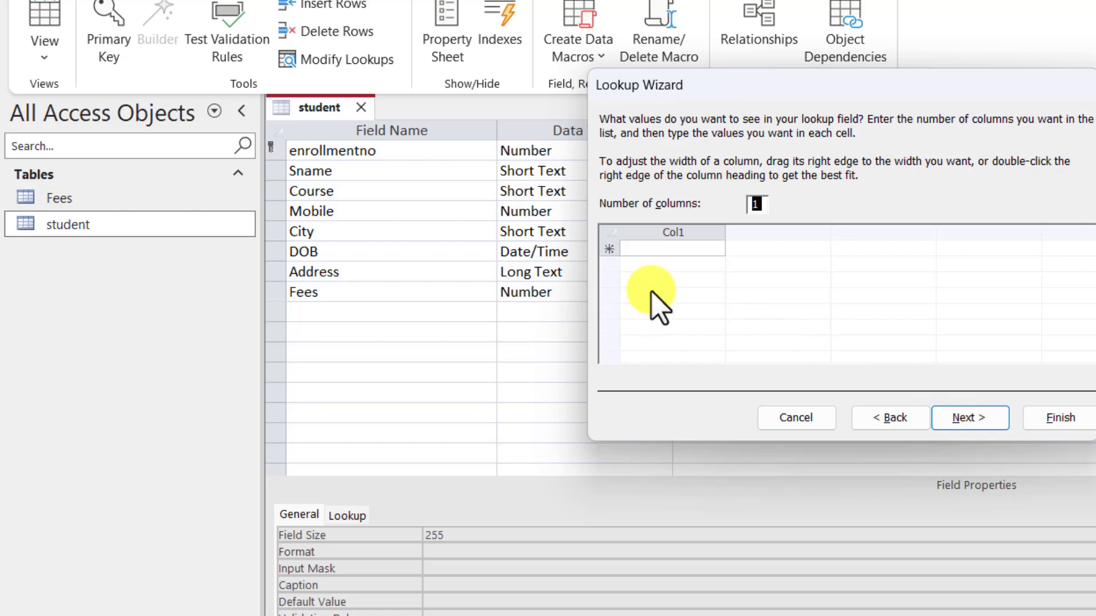
# Step: Enter the lookup values DCA, PGDCA, BCA and MSC, then finish the wizard
pyautogui.click(651, 249)
pyautogui.write('DC')
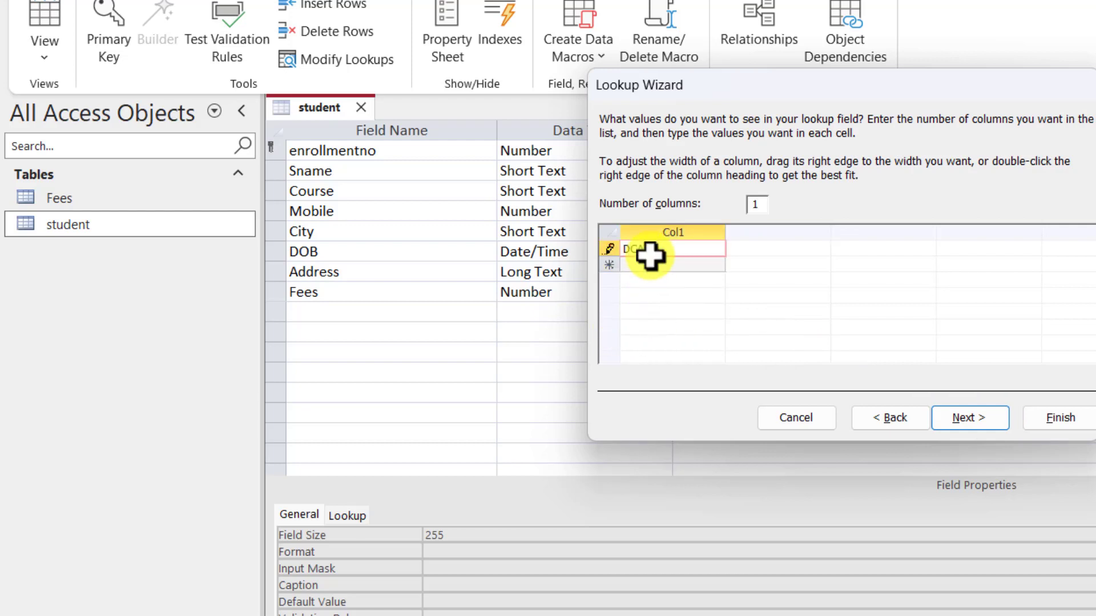
pyautogui.press('Return')
pyautogui.write('F')
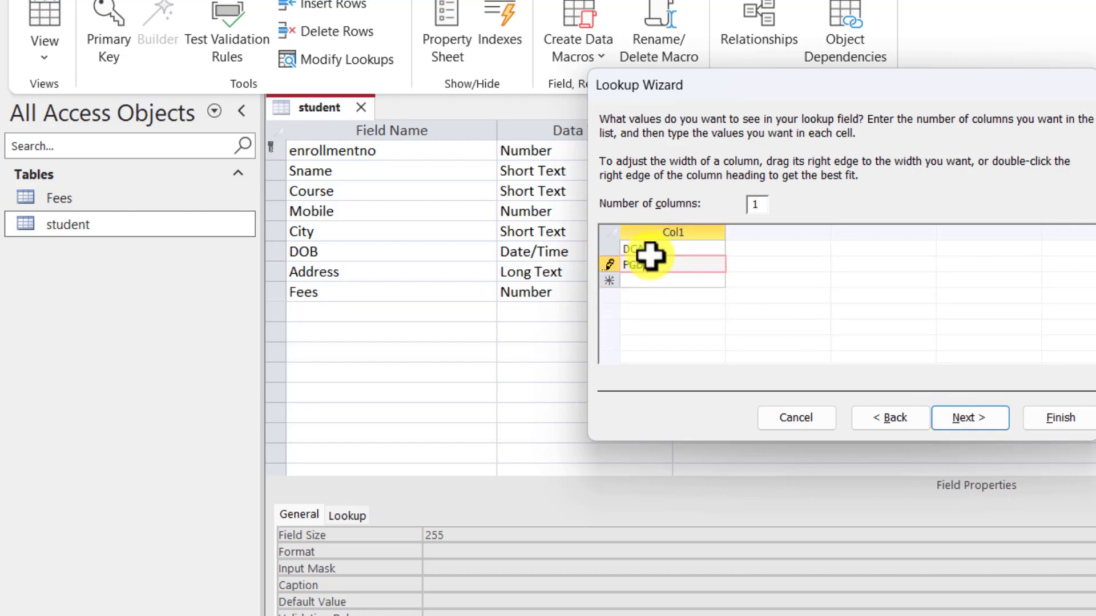
pyautogui.press('Return')
pyautogui.write('BCA')
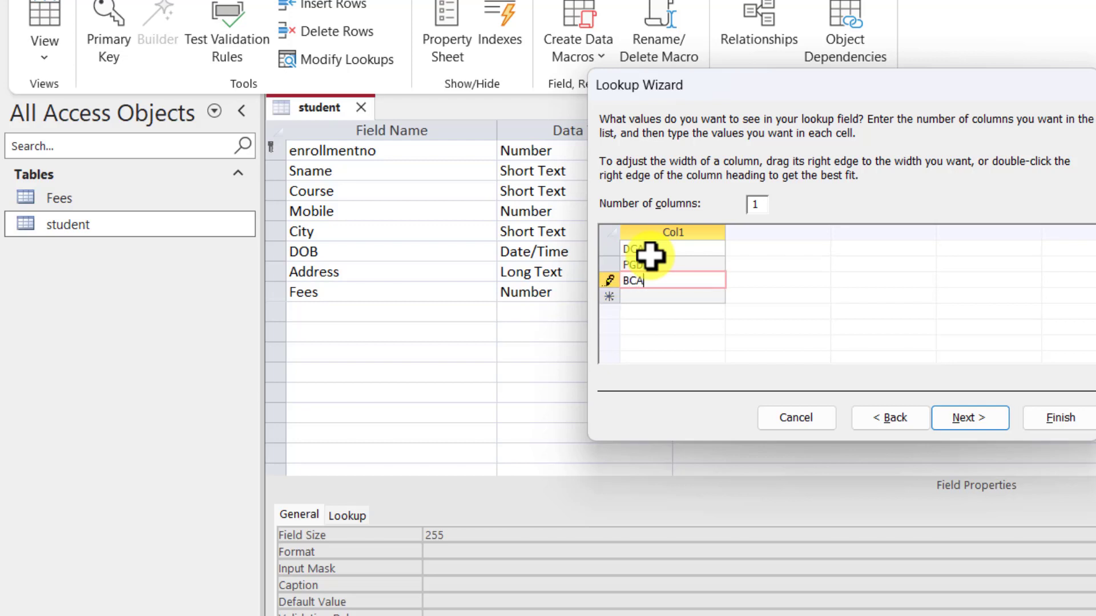
pyautogui.press('Return')
pyautogui.write('MSC')
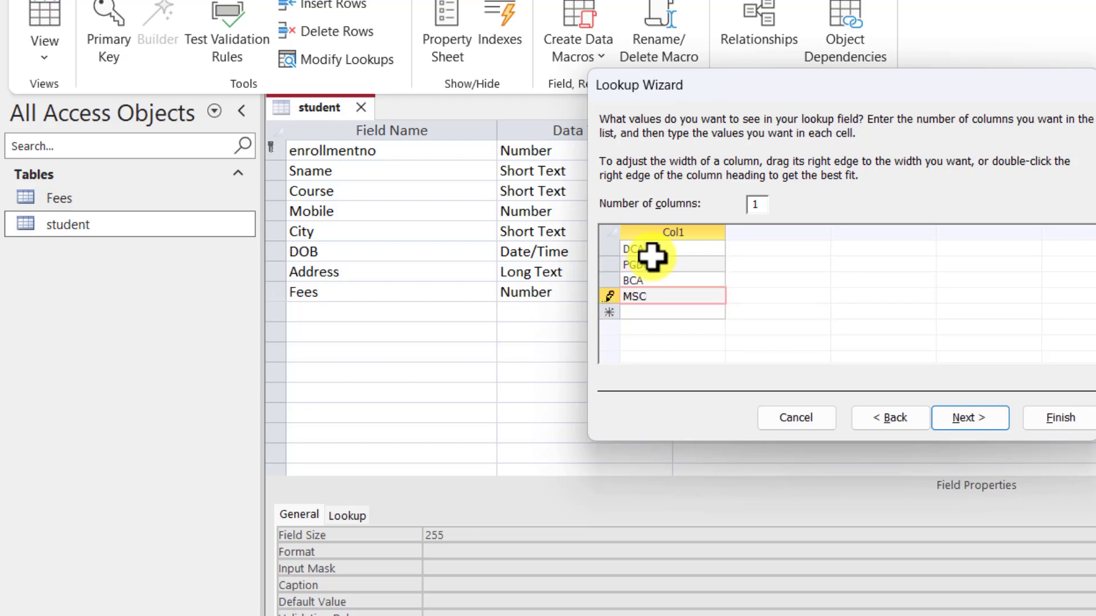
pyautogui.click(980, 408)
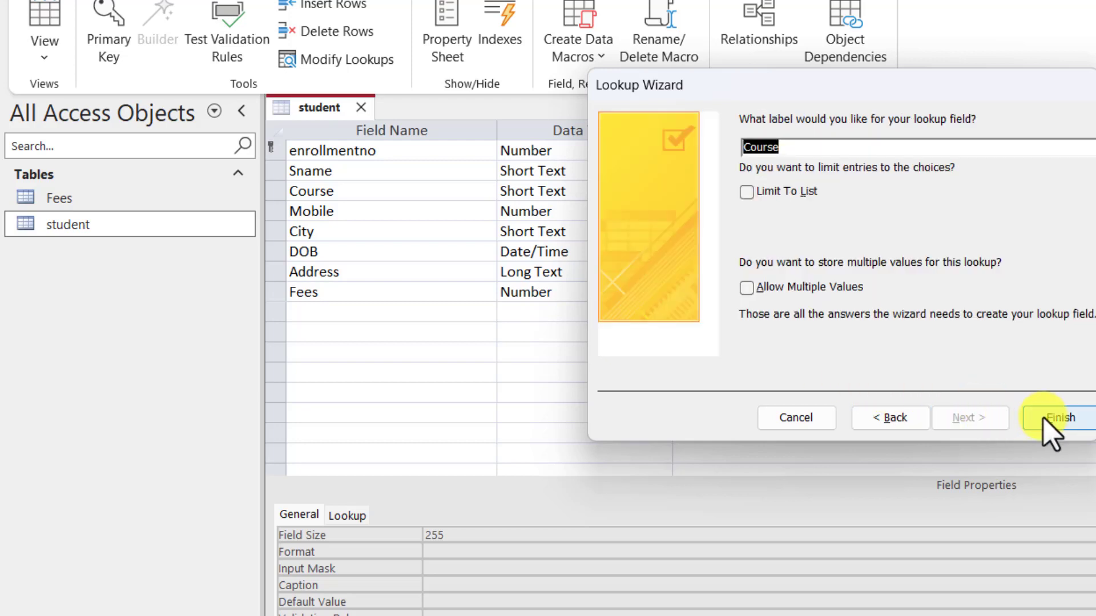
pyautogui.click(1048, 416)
# Step: Save and close the student design, then reopen the student datasheet
pyautogui.rightClick(295, 91)
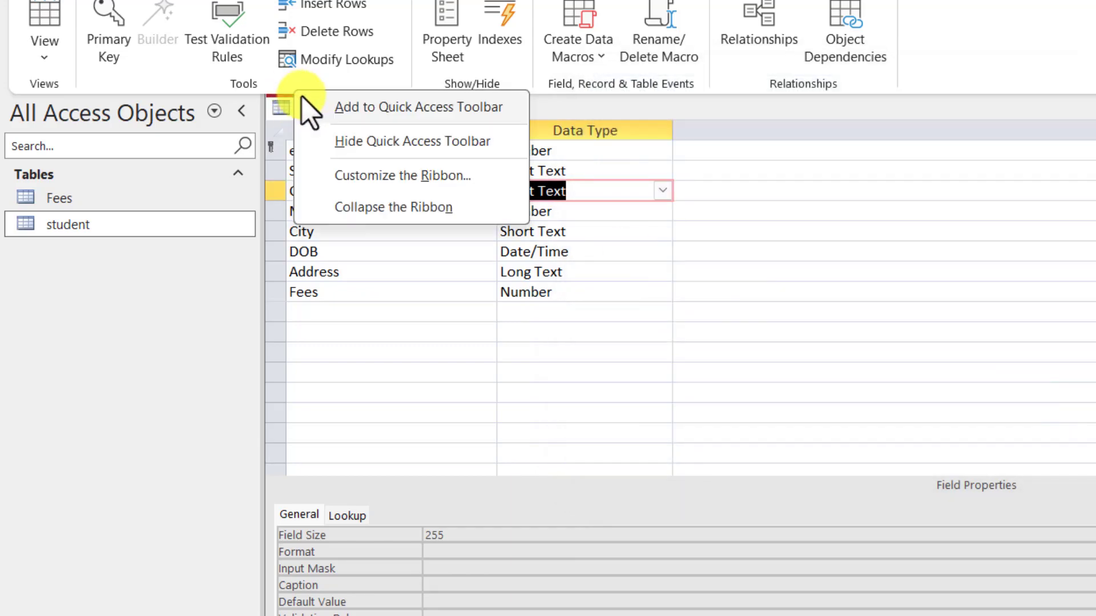
pyautogui.rightClick(285, 103)
pyautogui.click(308, 113)
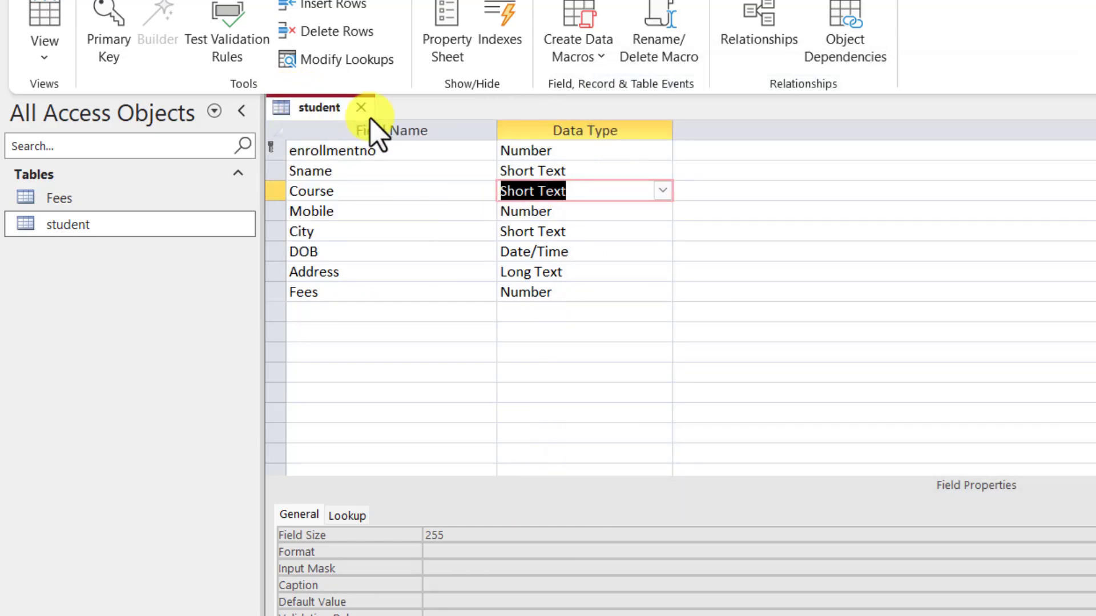
pyautogui.click(367, 109)
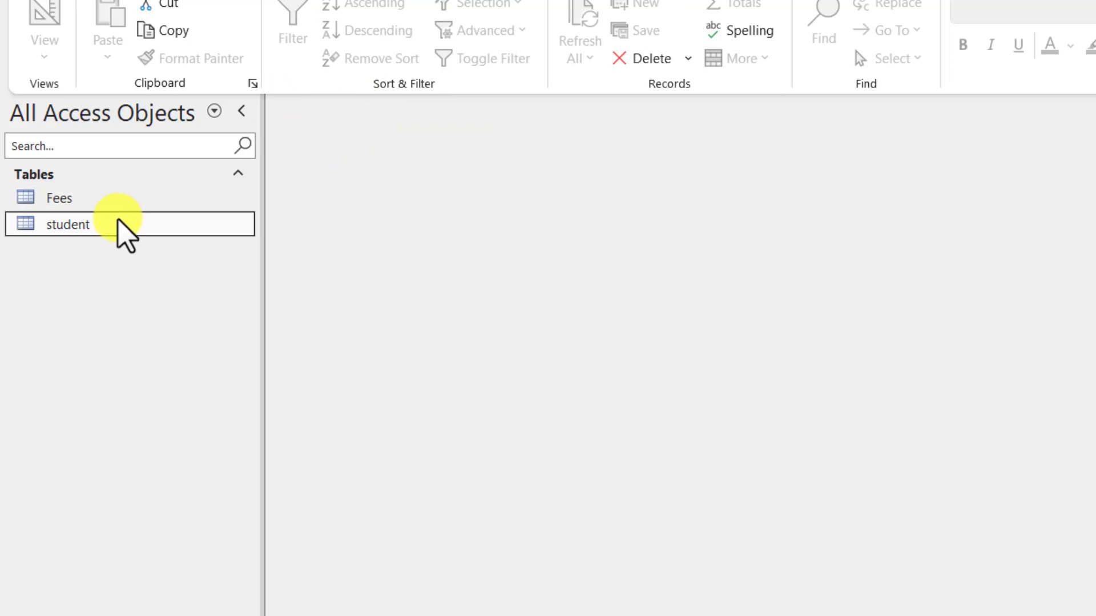
pyautogui.doubleClick(119, 222)
# Step: Add new record 1103 with the student's name and course BCA
pyautogui.press('Tab')
pyautogui.press('Tab')
pyautogui.press('Tab')
pyautogui.press('Tab')
pyautogui.press('Tab')
pyautogui.press('Tab')
pyautogui.press('Tab')
pyautogui.press('Tab')
pyautogui.press('Tab')
pyautogui.press('Tab')
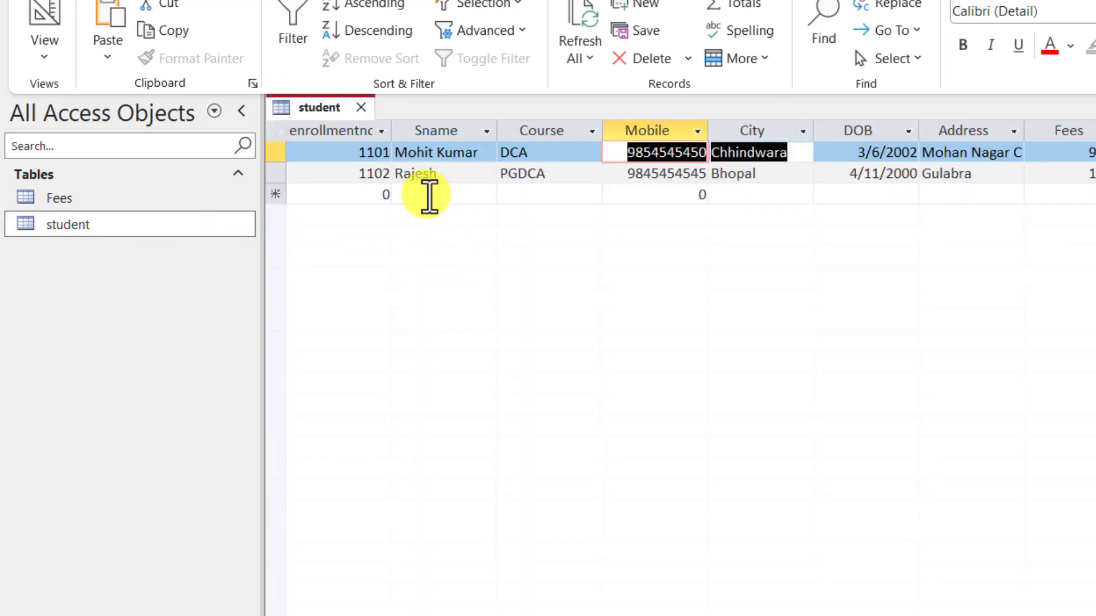
pyautogui.press('Tab')
pyautogui.press('Tab')
pyautogui.press('Tab')
pyautogui.press('Tab')
pyautogui.press('Tab')
pyautogui.press('Tab')
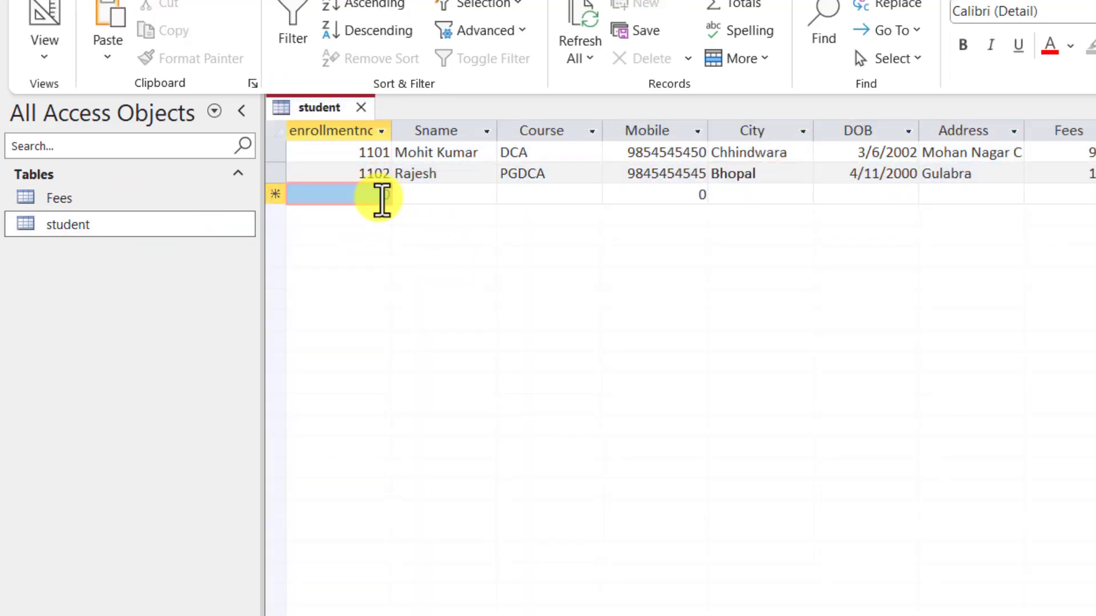
pyautogui.write('1103')
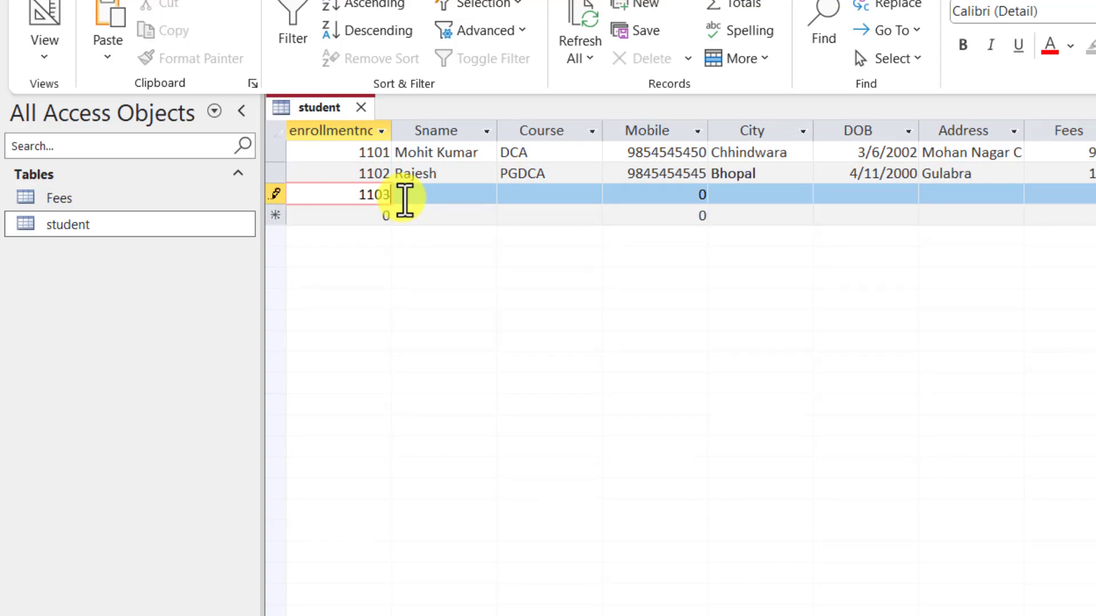
pyautogui.press('Tab')
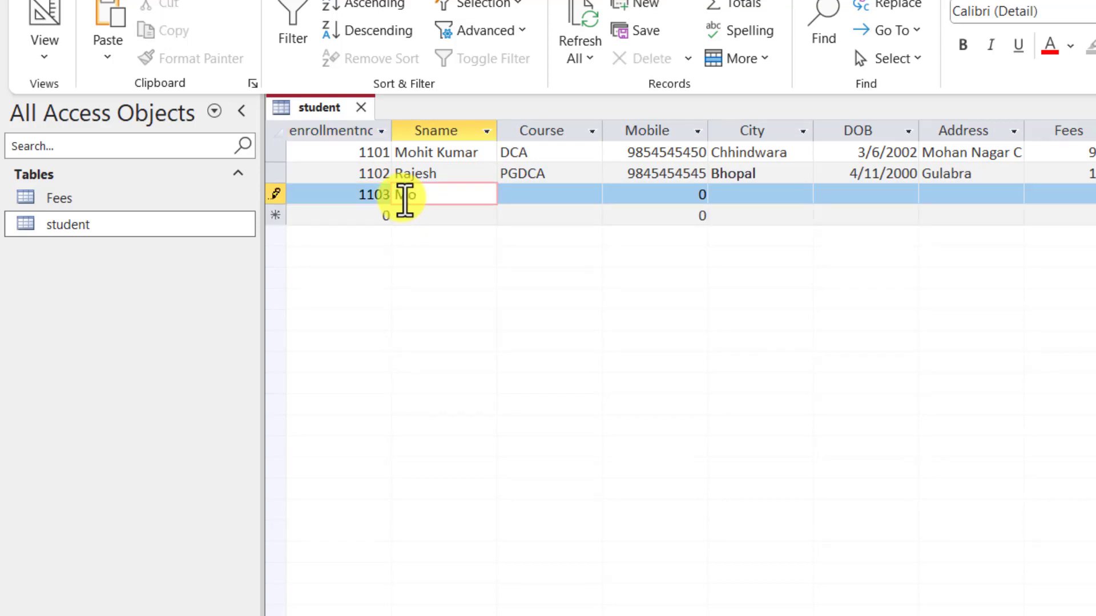
pyautogui.press('Tab')
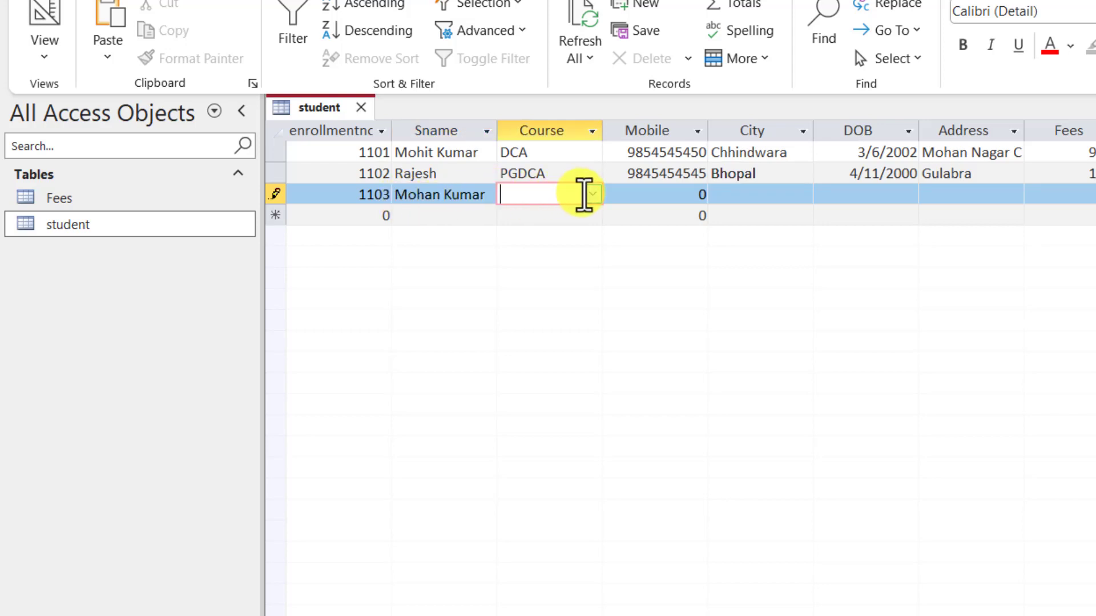
pyautogui.click(592, 195)
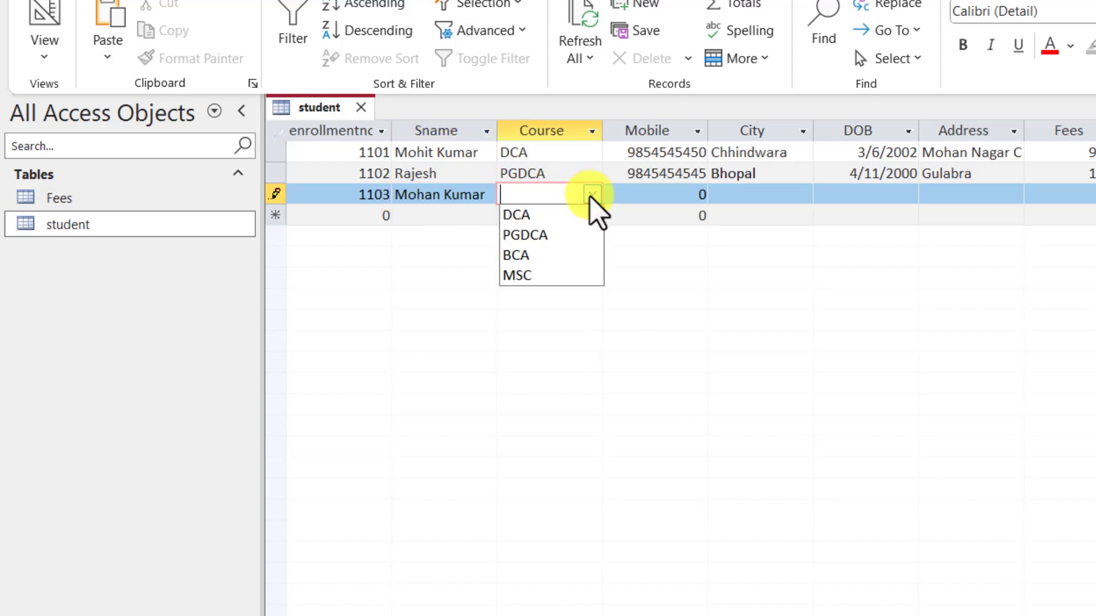
pyautogui.click(534, 255)
pyautogui.click(699, 180)
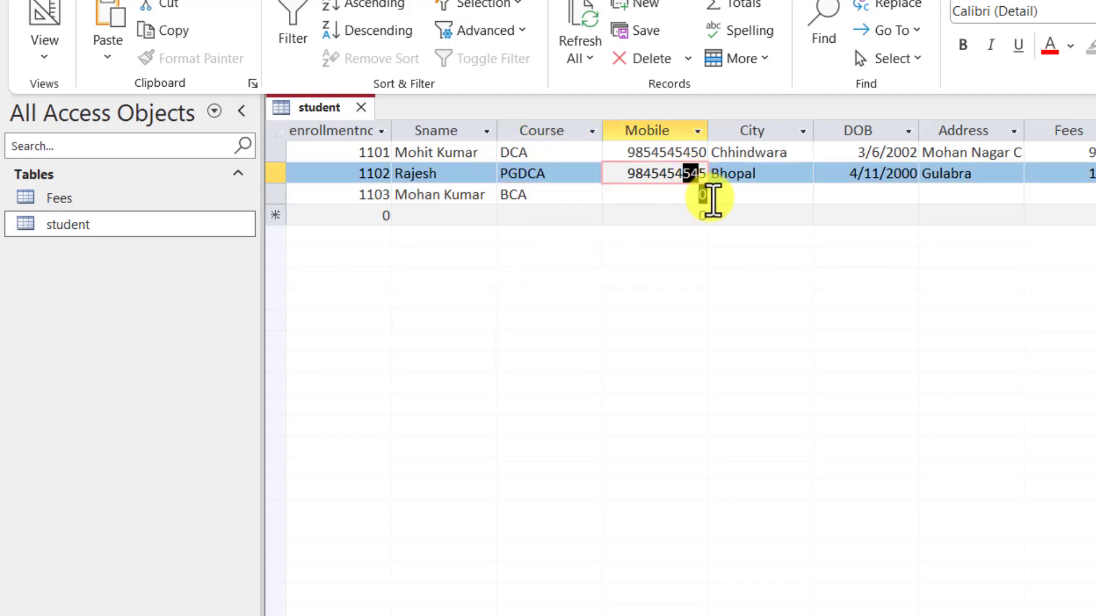
# Step: Select record 1103's Mobile and City cells and save the student table
pyautogui.click(709, 198)
pyautogui.click(782, 184)
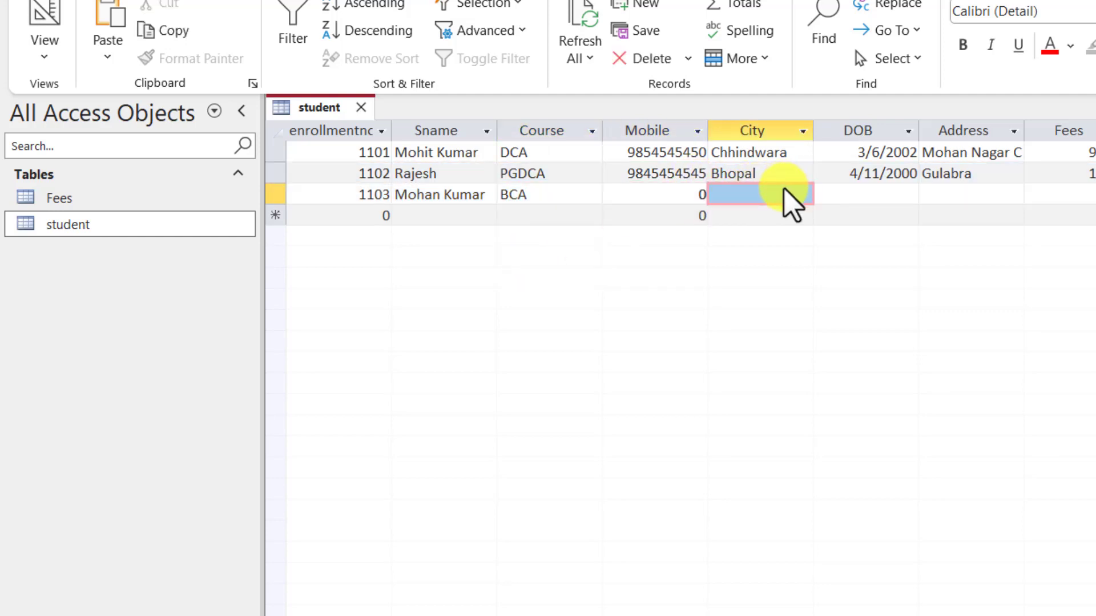
pyautogui.click(786, 200)
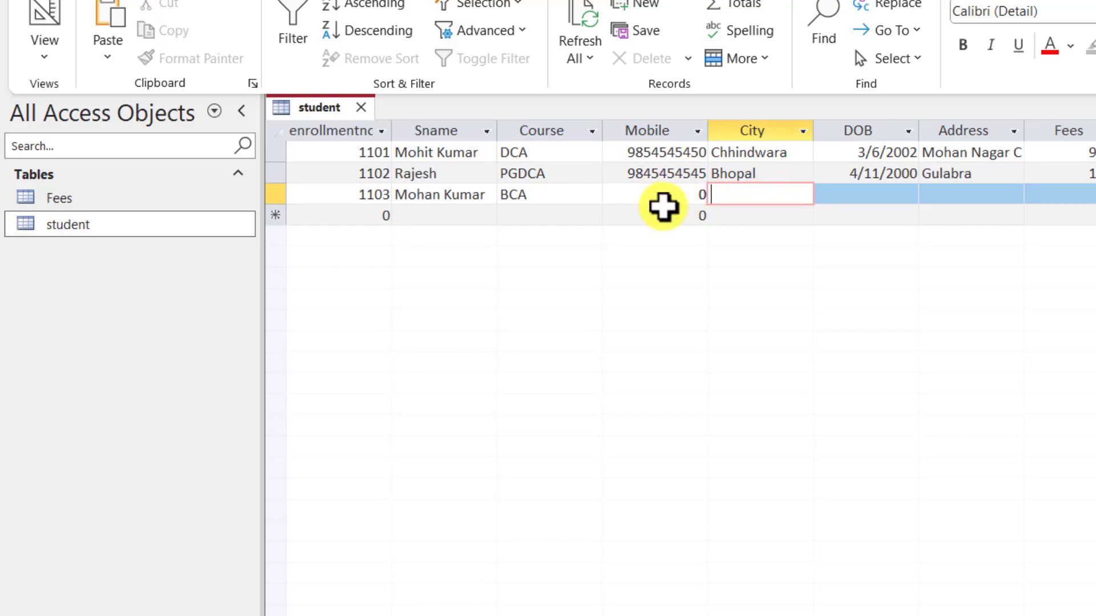
pyautogui.click(668, 208)
pyautogui.click(672, 200)
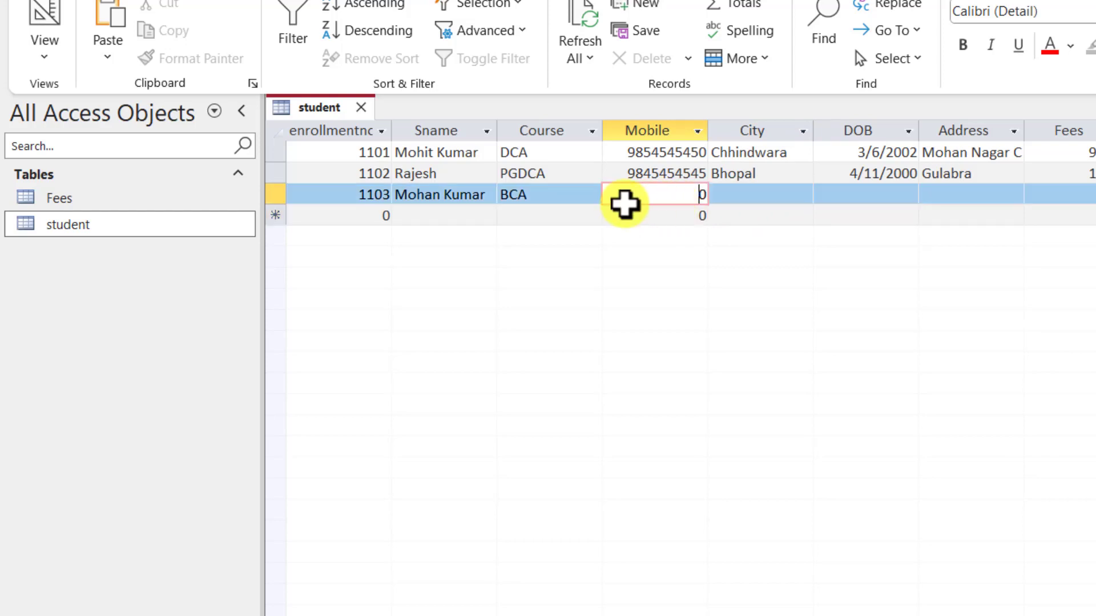
pyautogui.rightClick(328, 108)
pyautogui.click(344, 124)
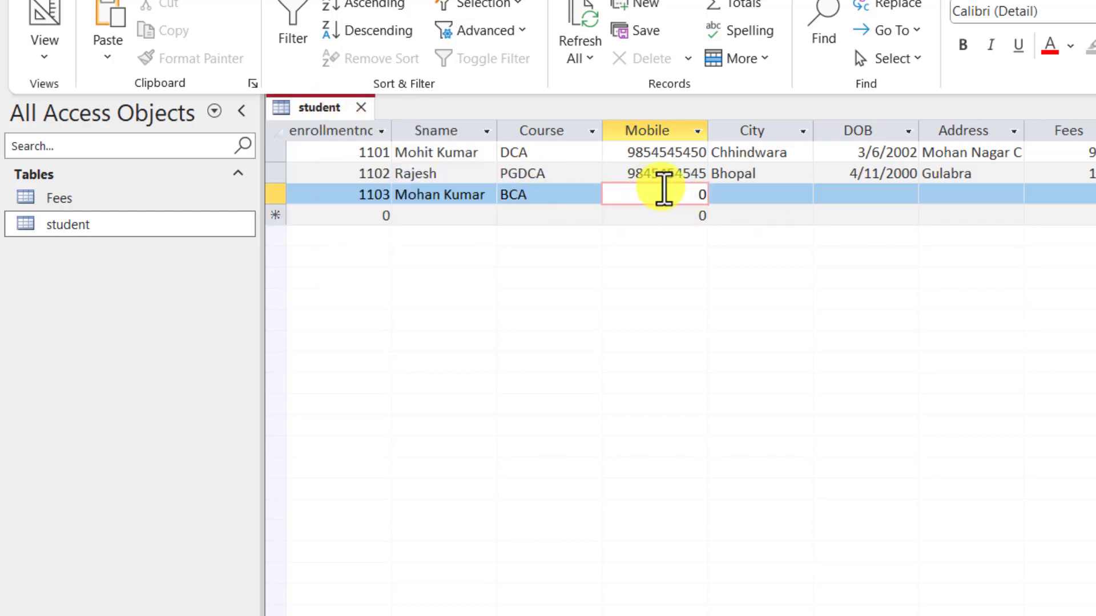
# Step: Fill record 1103's mobile number, City Indore, DOB 4/01/2024, Address Chhindwara and fees
pyautogui.click(704, 183)
pyautogui.moveTo(665, 201); pyautogui.dragTo(710, 194)
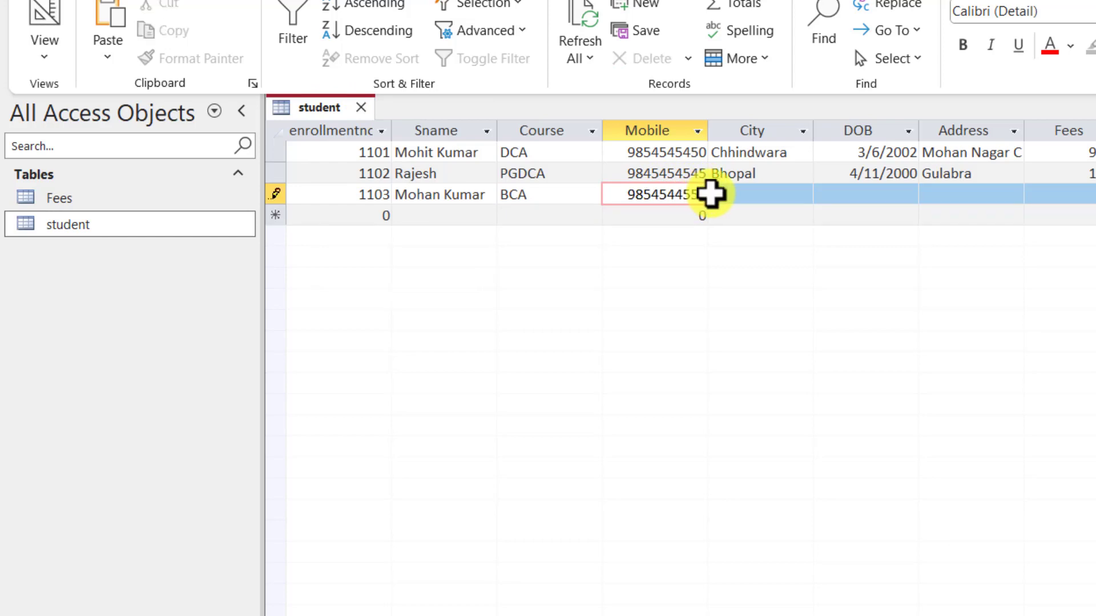
pyautogui.press('Tab')
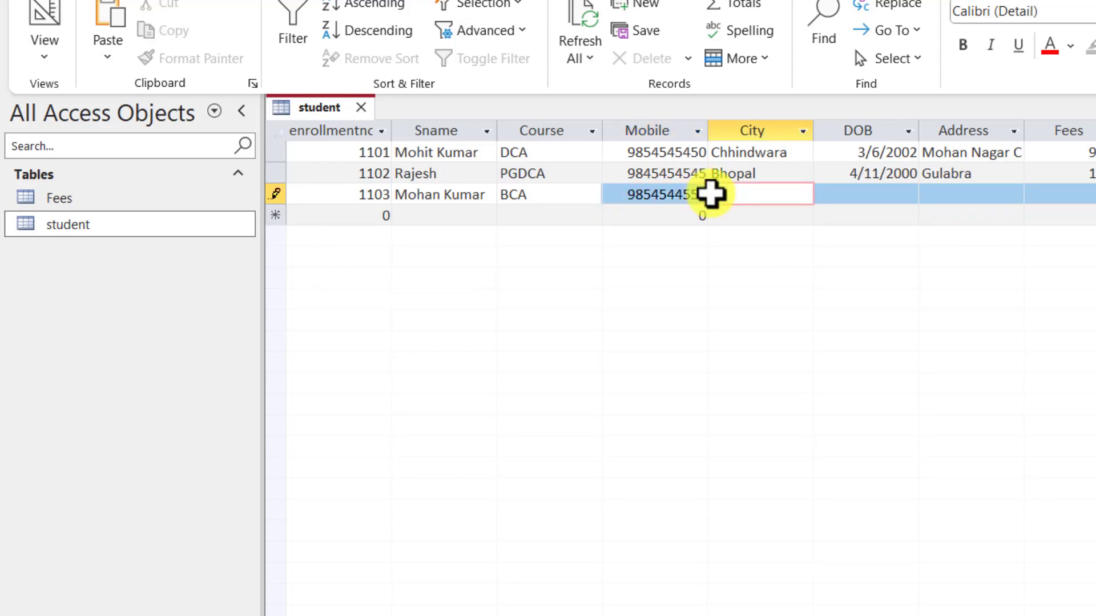
pyautogui.press('Tab')
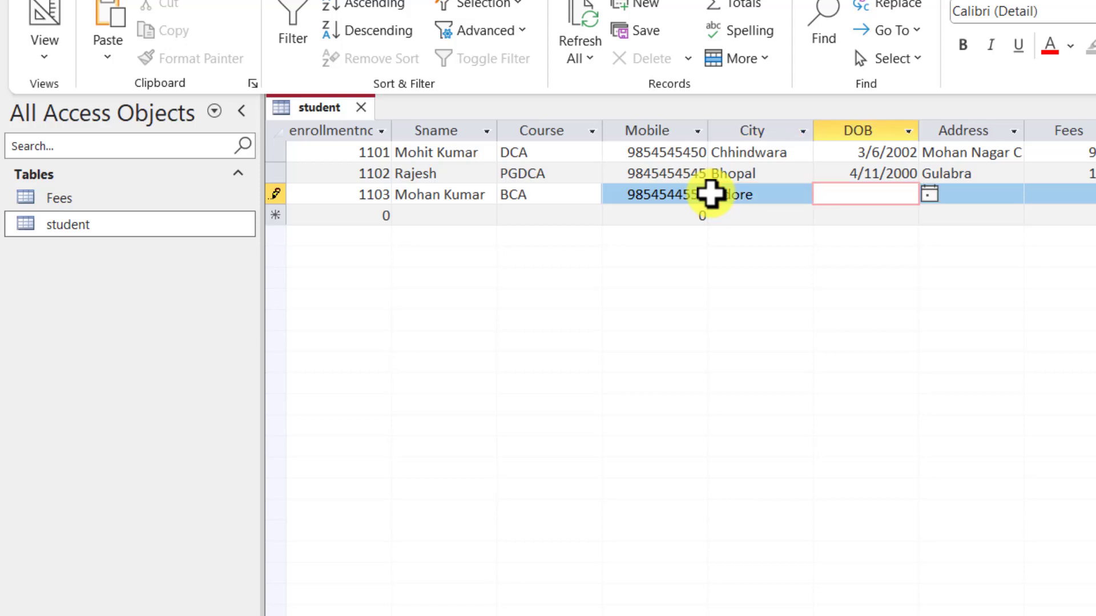
pyautogui.press('Tab')
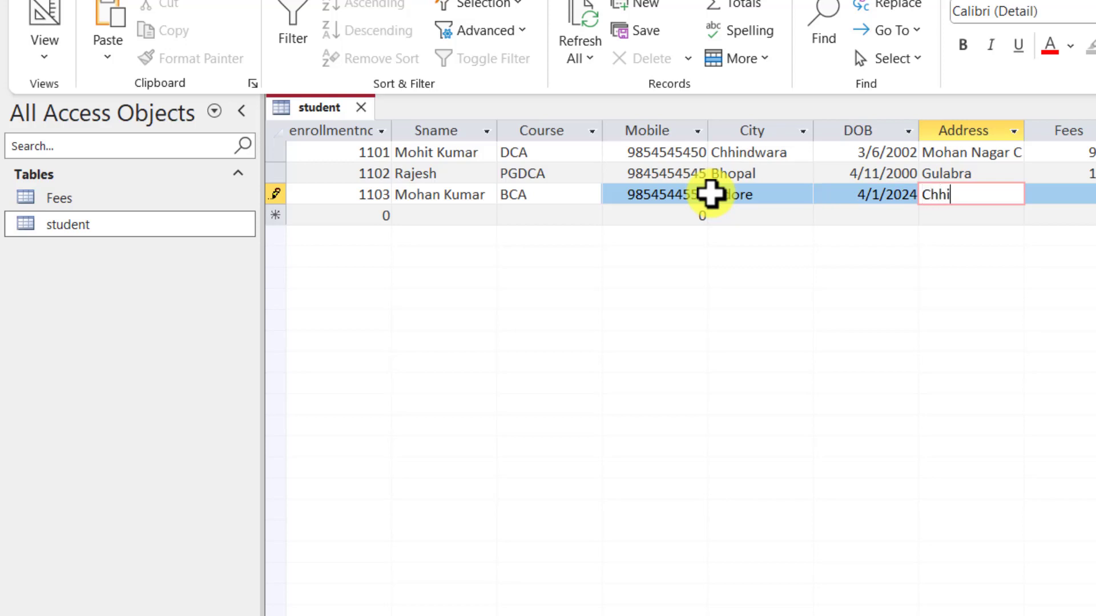
pyautogui.press('Tab')
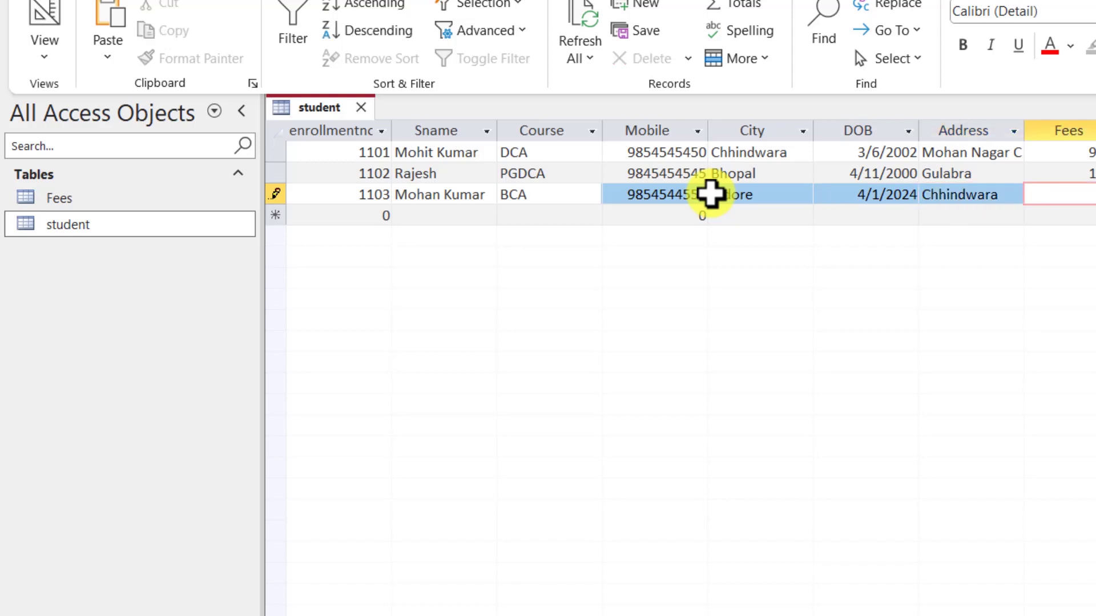
pyautogui.press('Tab')
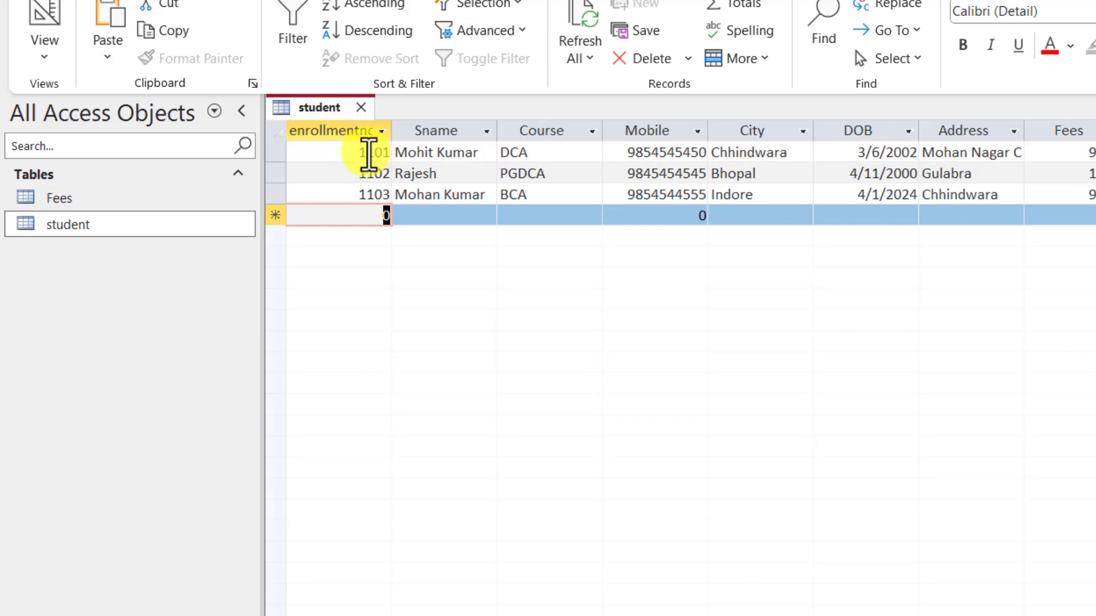
pyautogui.click(315, 153)
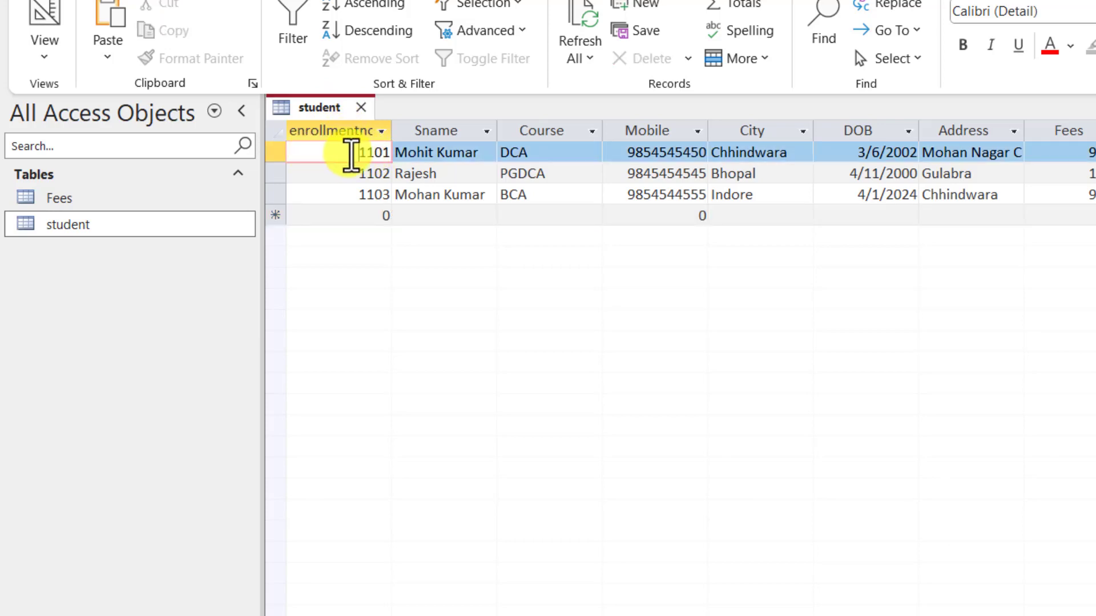
# Step: Save and close the student table
pyautogui.rightClick(323, 107)
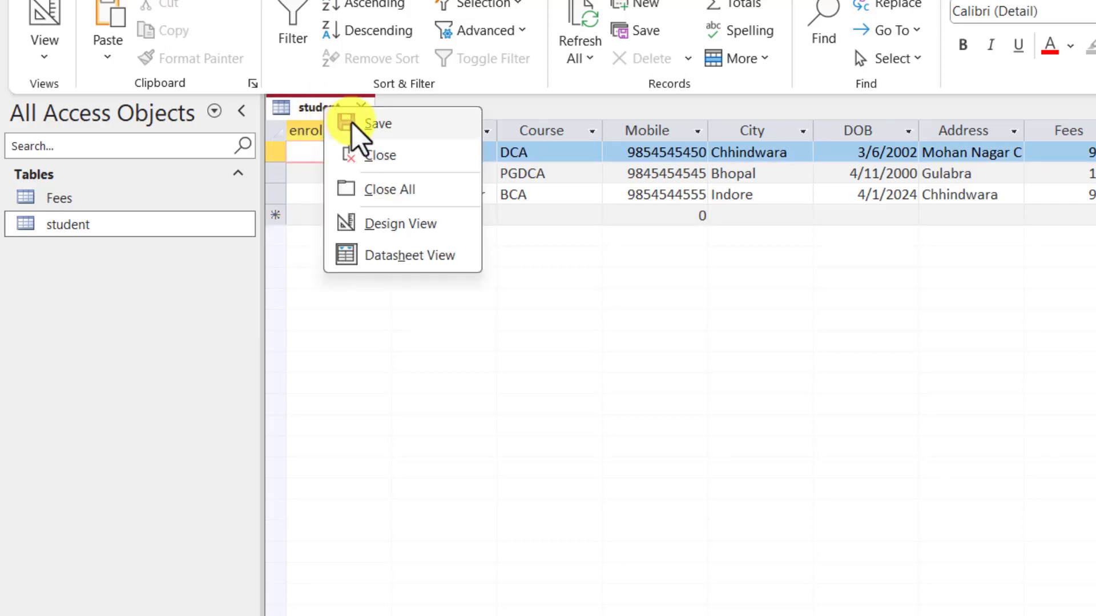
pyautogui.click(354, 124)
pyautogui.click(361, 107)
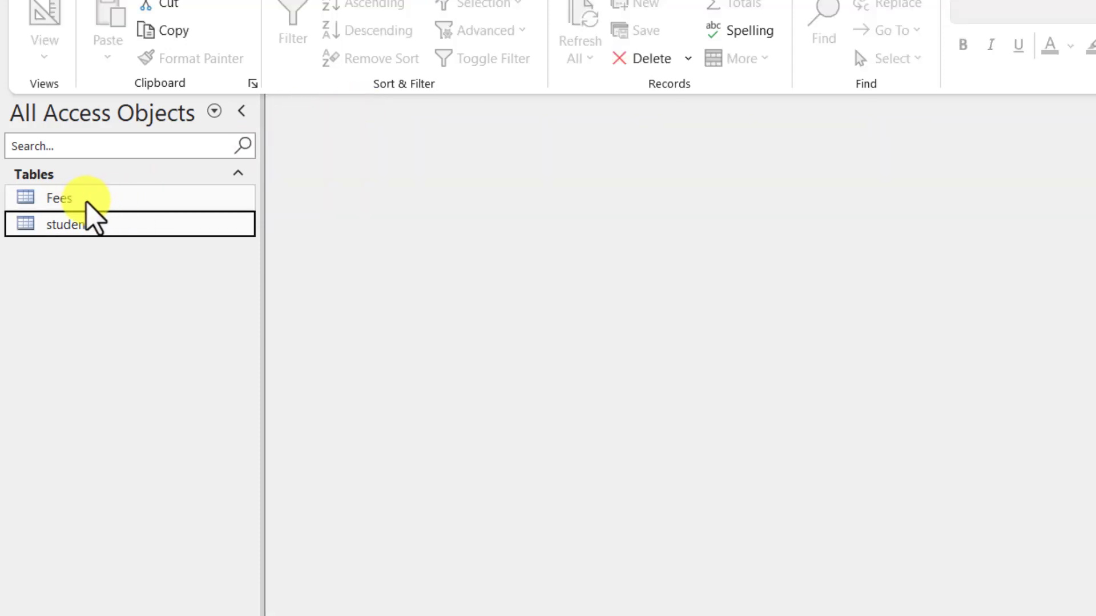
pyautogui.click(86, 198)
pyautogui.click(89, 225)
pyautogui.click(98, 197)
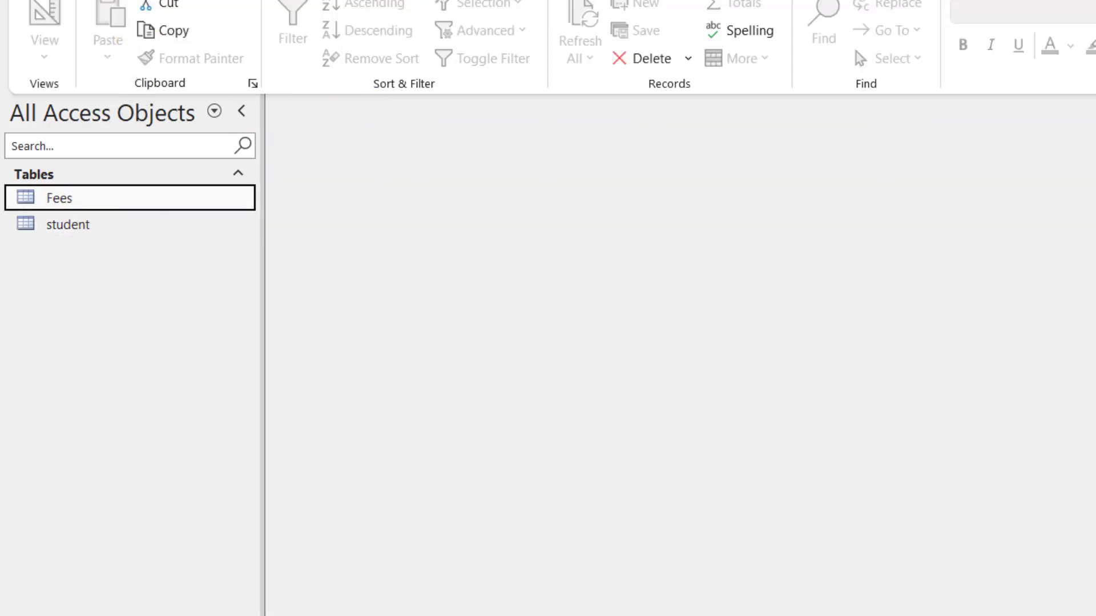
# Step: Create a new blank table with a Short Text field named TName
pyautogui.click(174, 1)
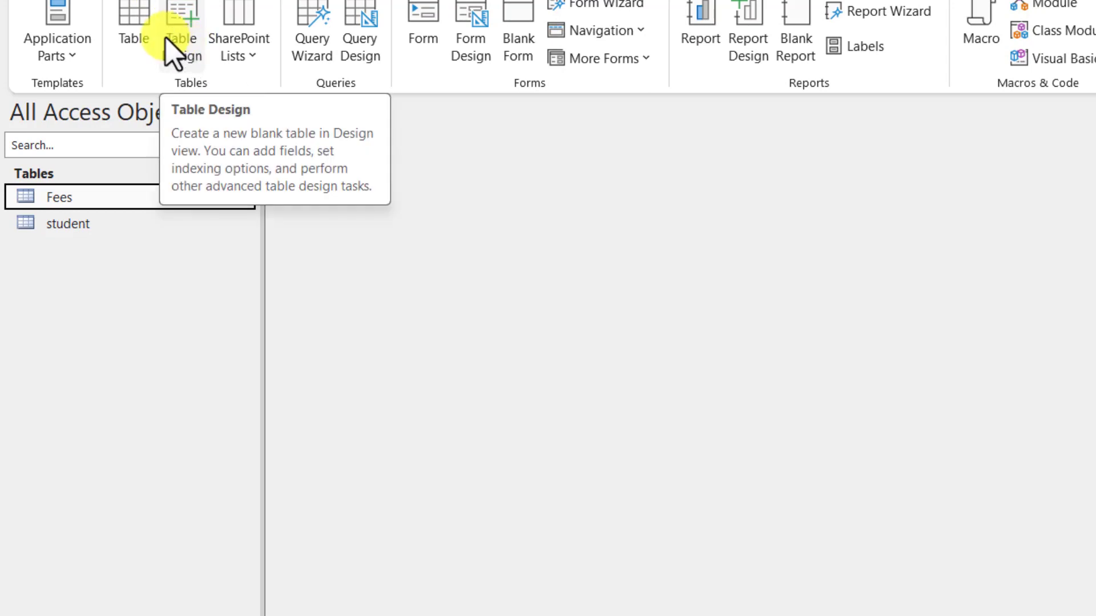
pyautogui.click(137, 31)
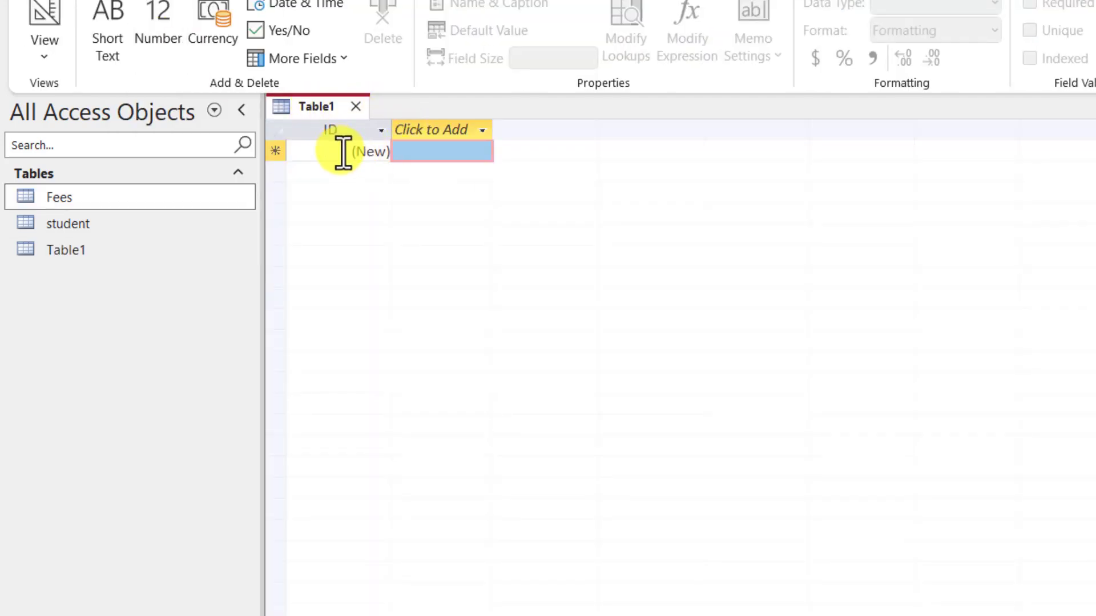
pyautogui.moveTo(342, 152); pyautogui.dragTo(417, 153)
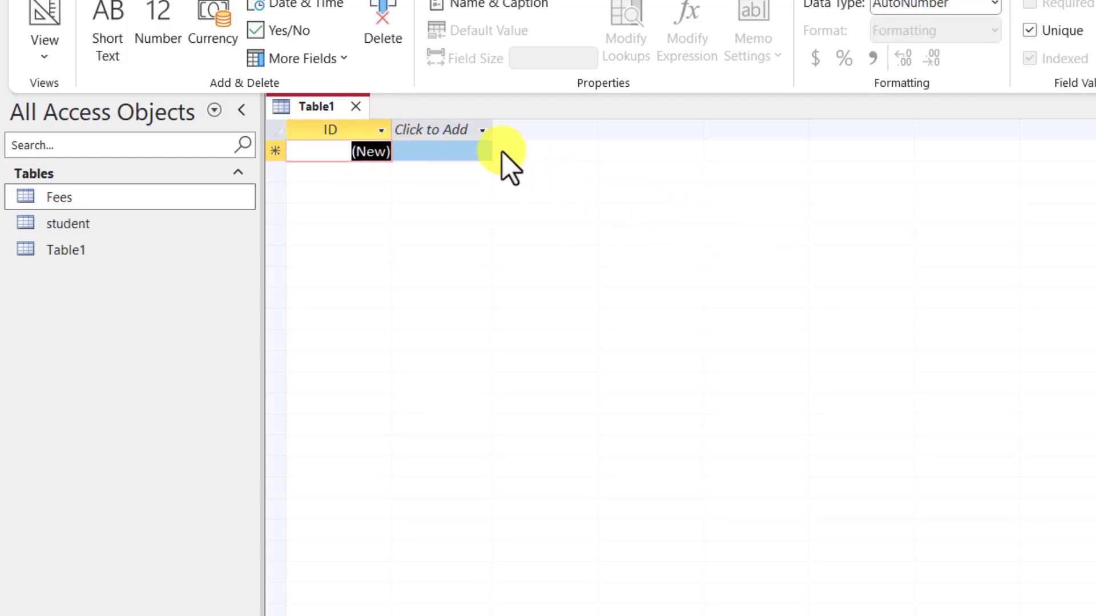
pyautogui.click(448, 150)
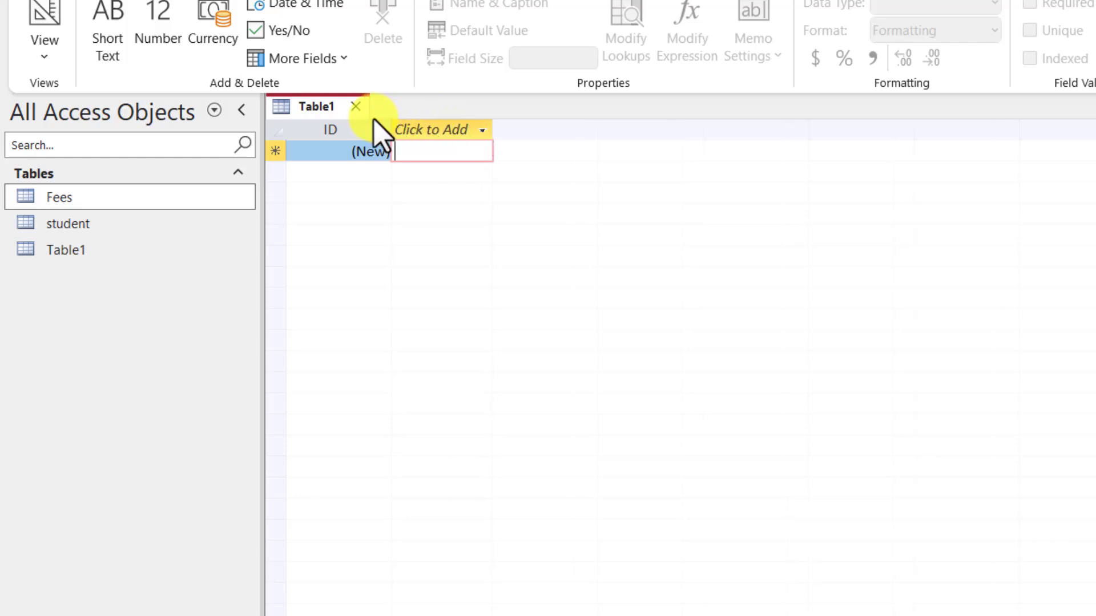
pyautogui.click(483, 132)
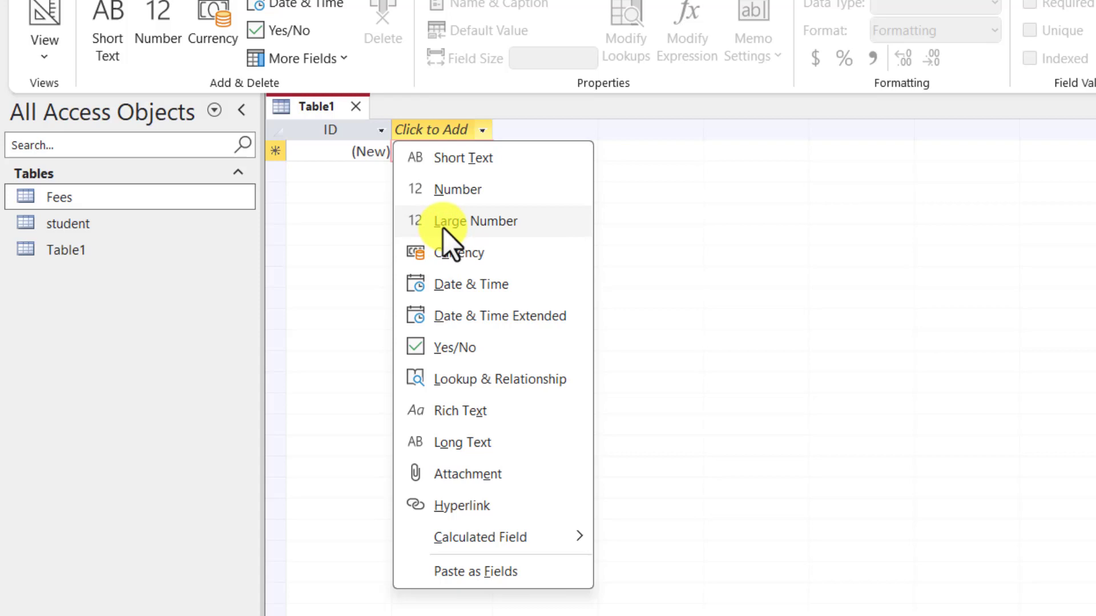
pyautogui.click(483, 165)
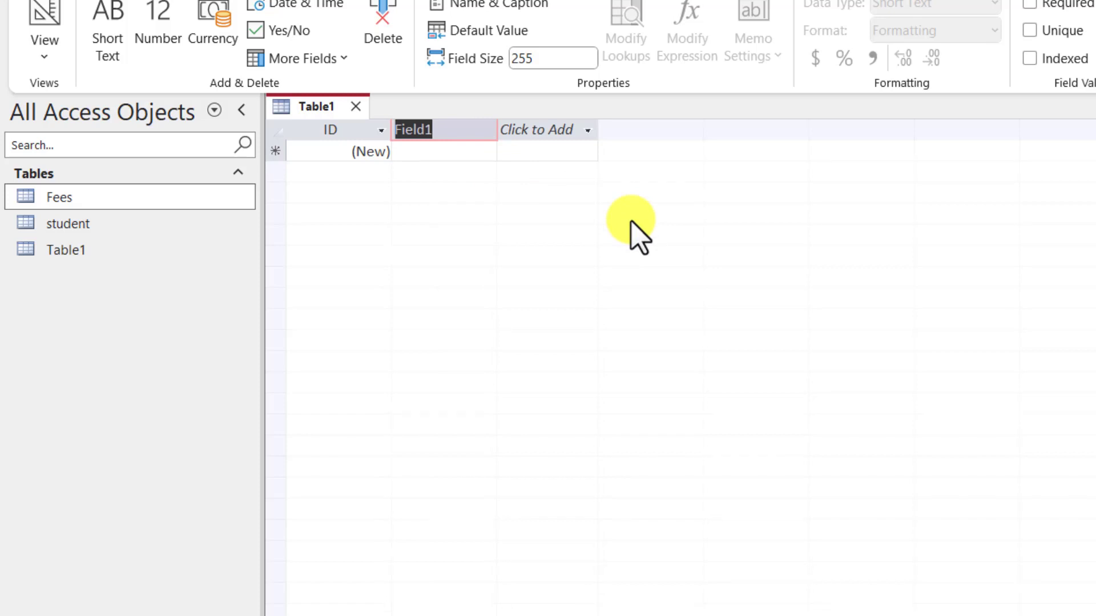
pyautogui.write('TName')
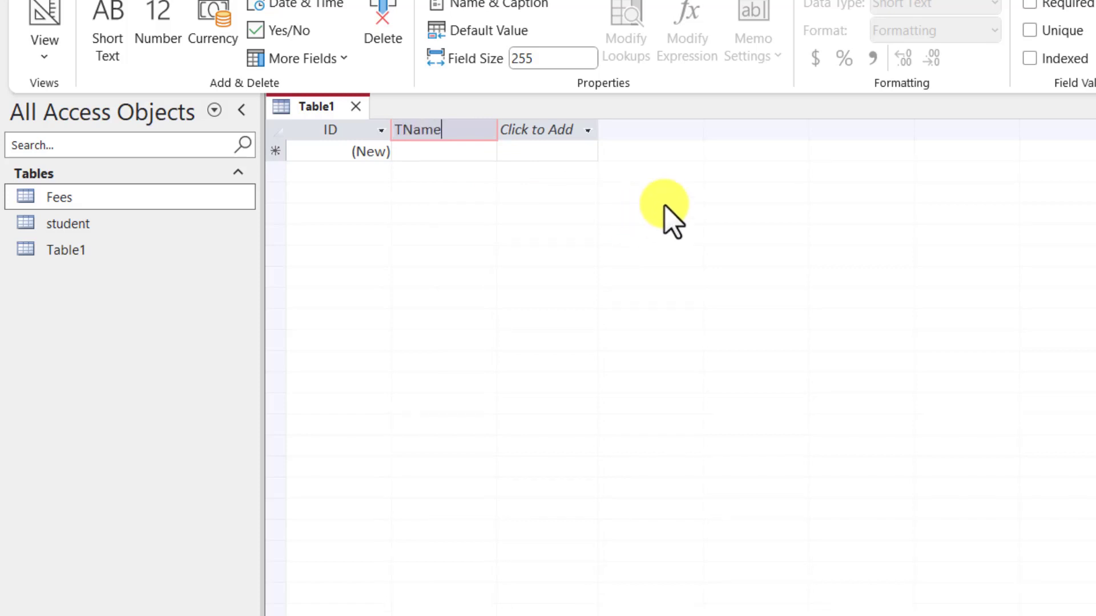
pyautogui.click(464, 151)
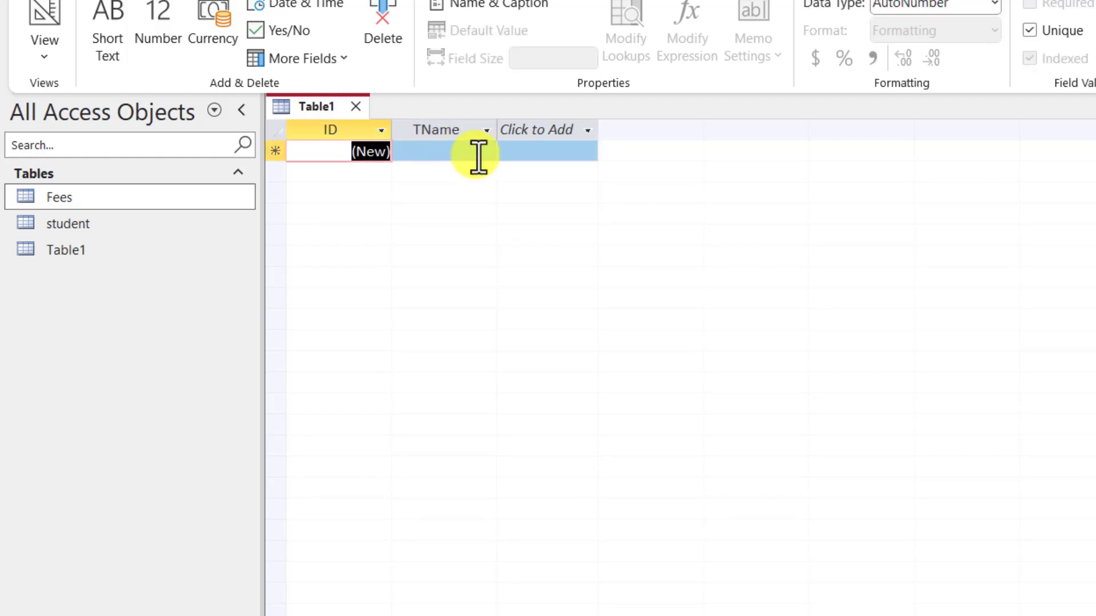
# Step: Enter a teacher's full name as Table1's first record
pyautogui.click(478, 155)
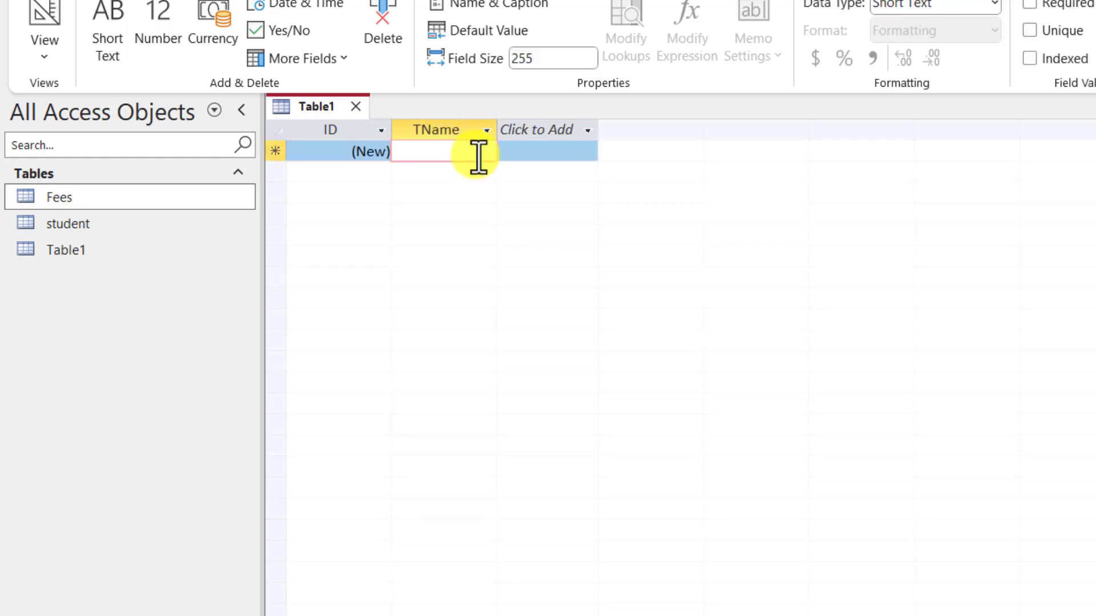
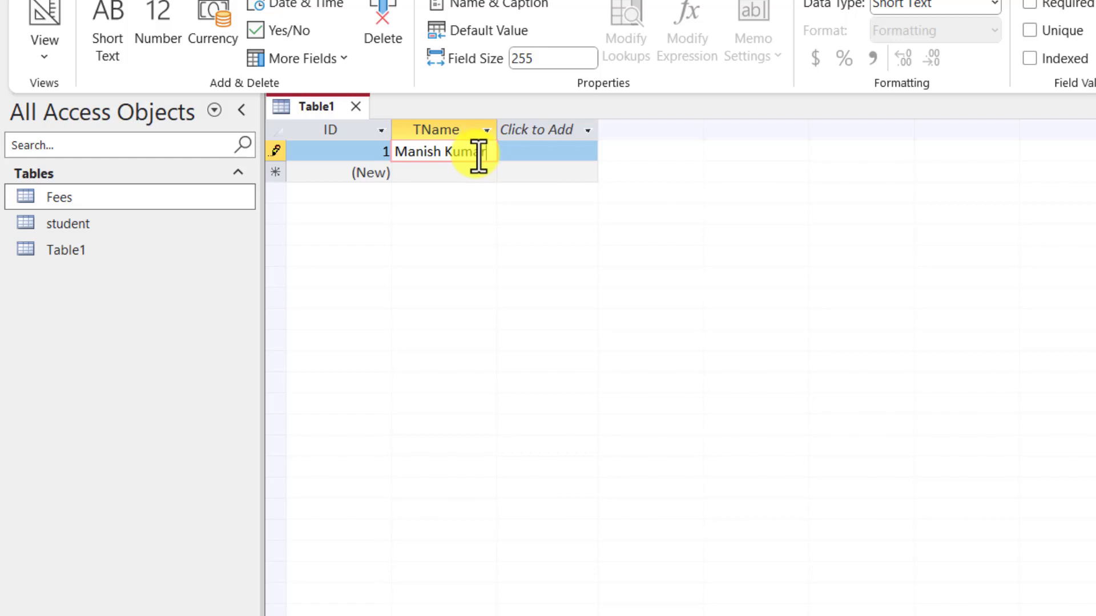
pyautogui.press('Tab')
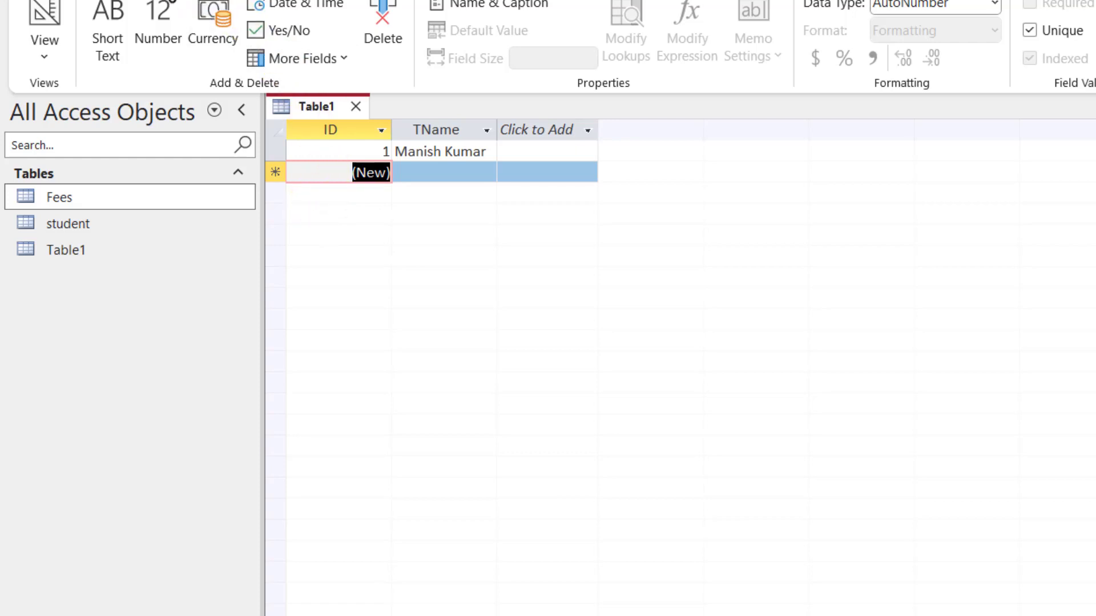
pyautogui.click(159, 0)
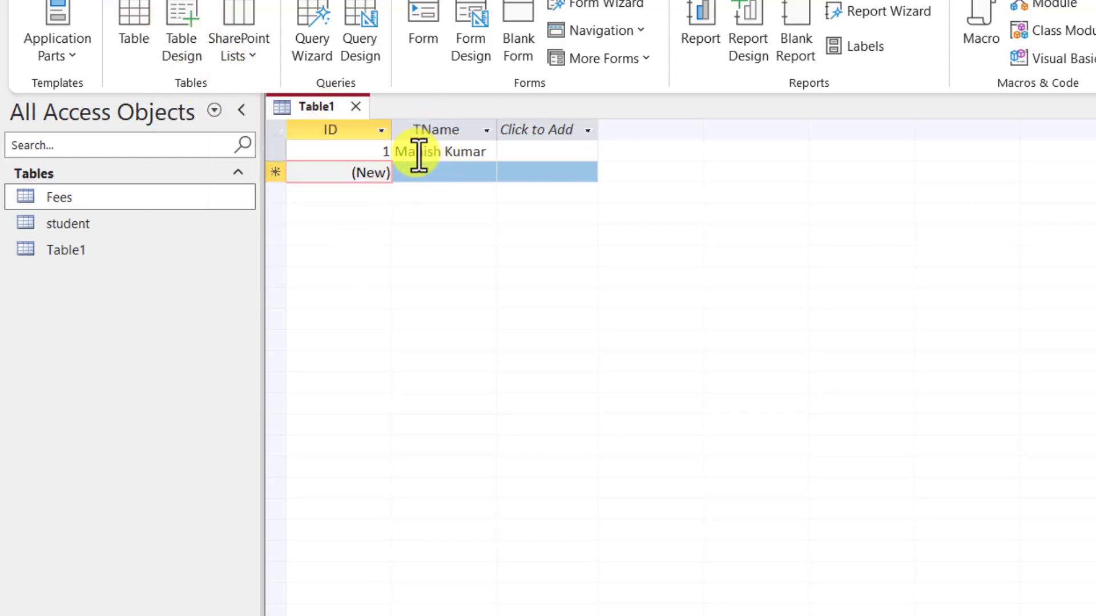
# Step: Add another Short Text field to Table1 and name it Dept
pyautogui.click(545, 133)
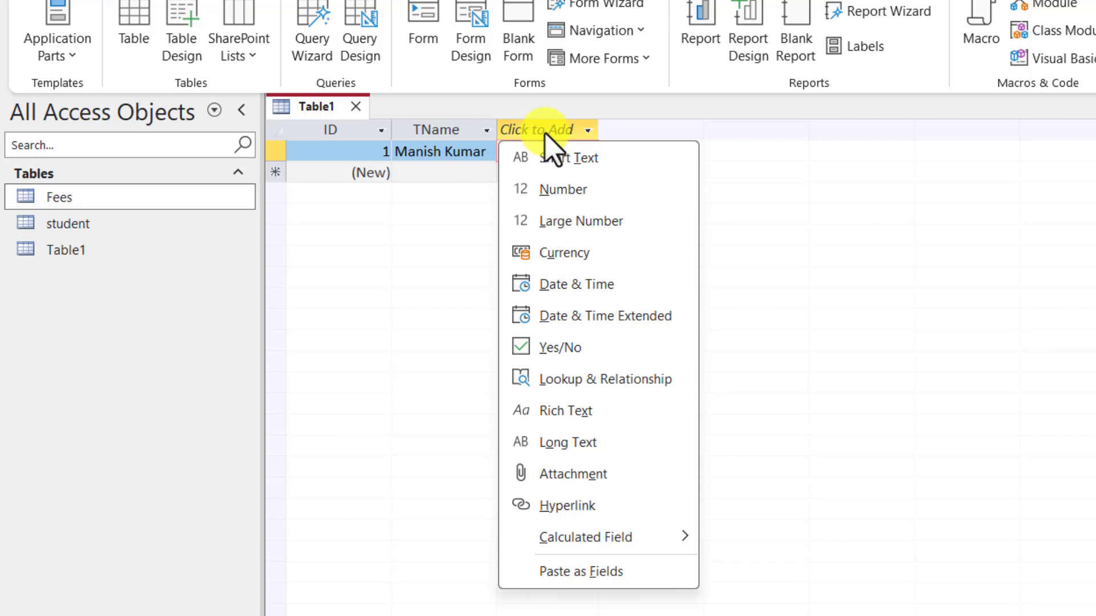
pyautogui.click(571, 161)
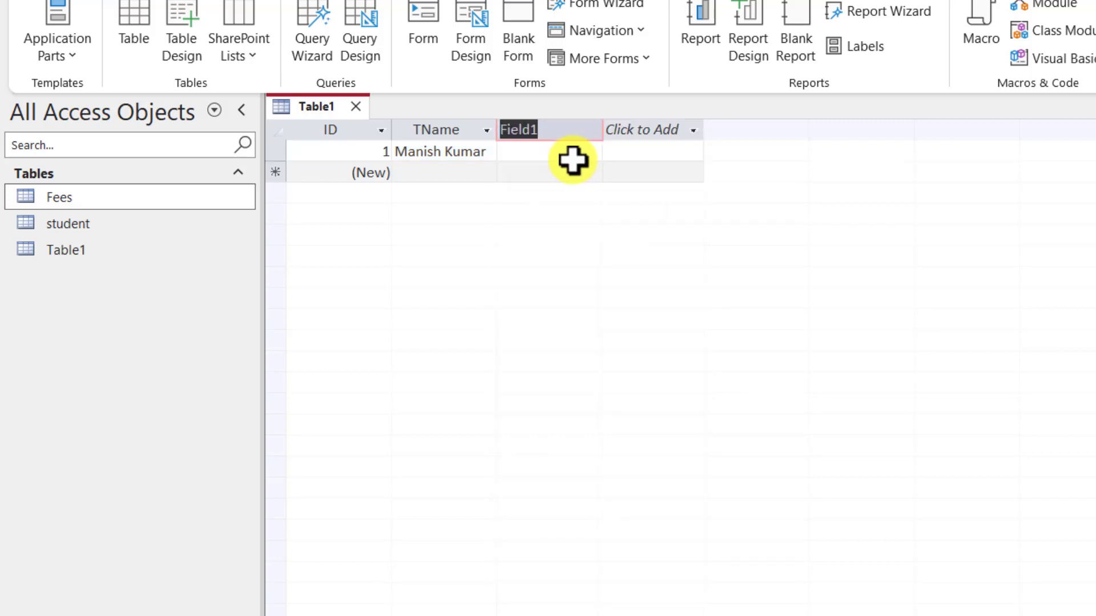
pyautogui.write('Depart')
pyautogui.press('BackSpace')
pyautogui.press('BackSpace')
pyautogui.press('BackSpace')
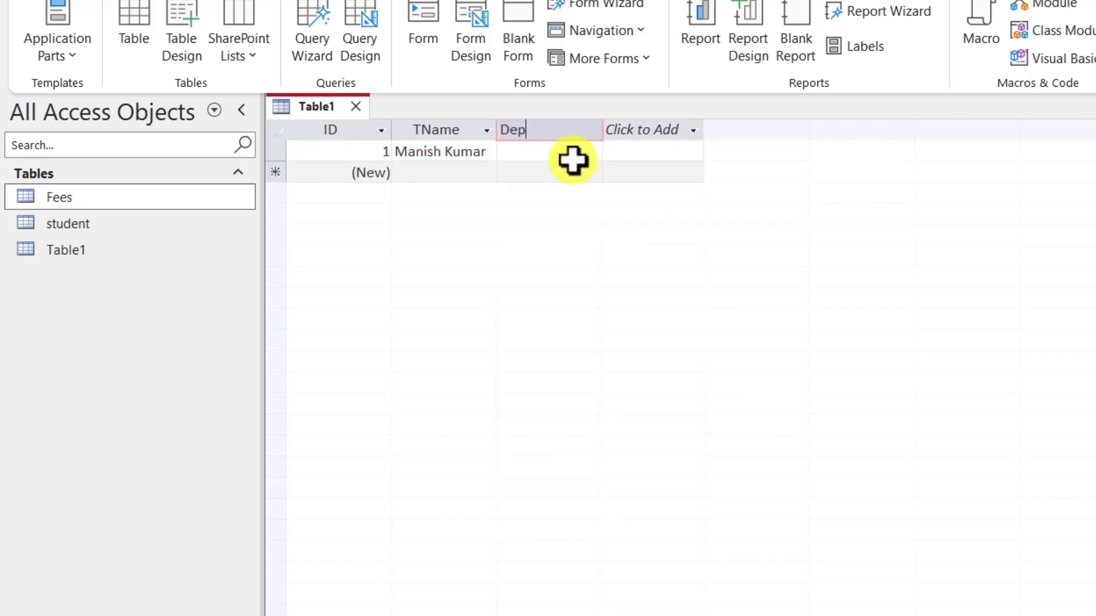
pyautogui.write('t')
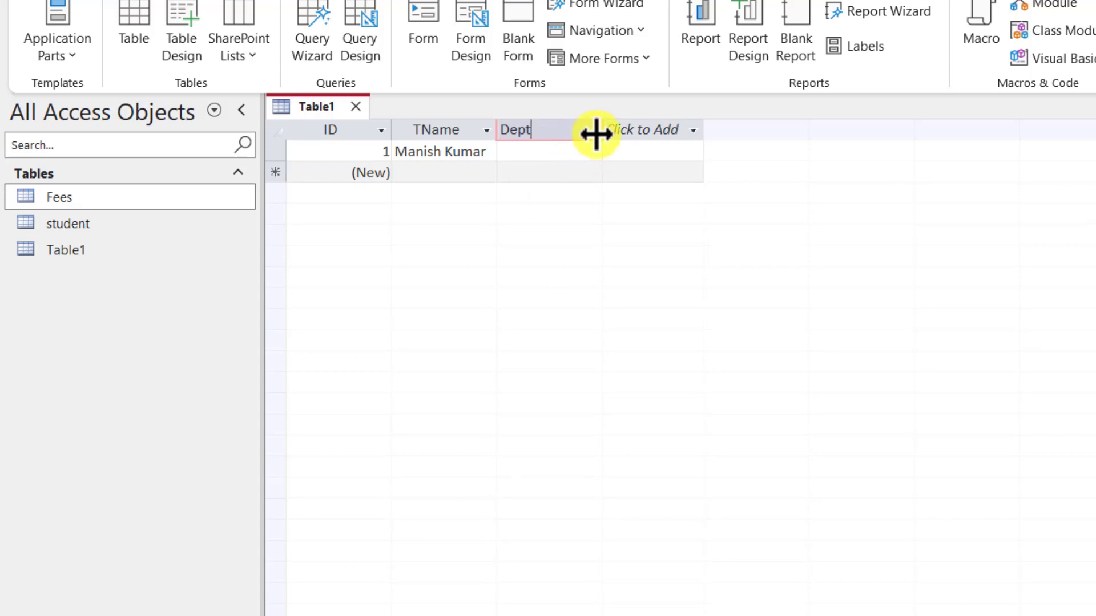
pyautogui.click(632, 130)
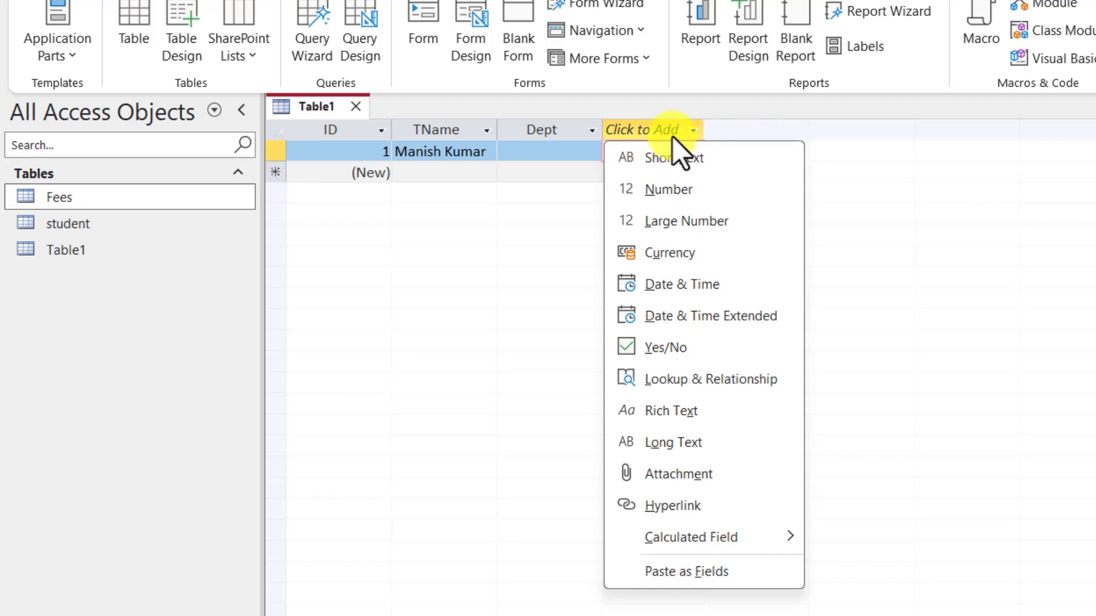
pyautogui.click(650, 143)
pyautogui.click(692, 132)
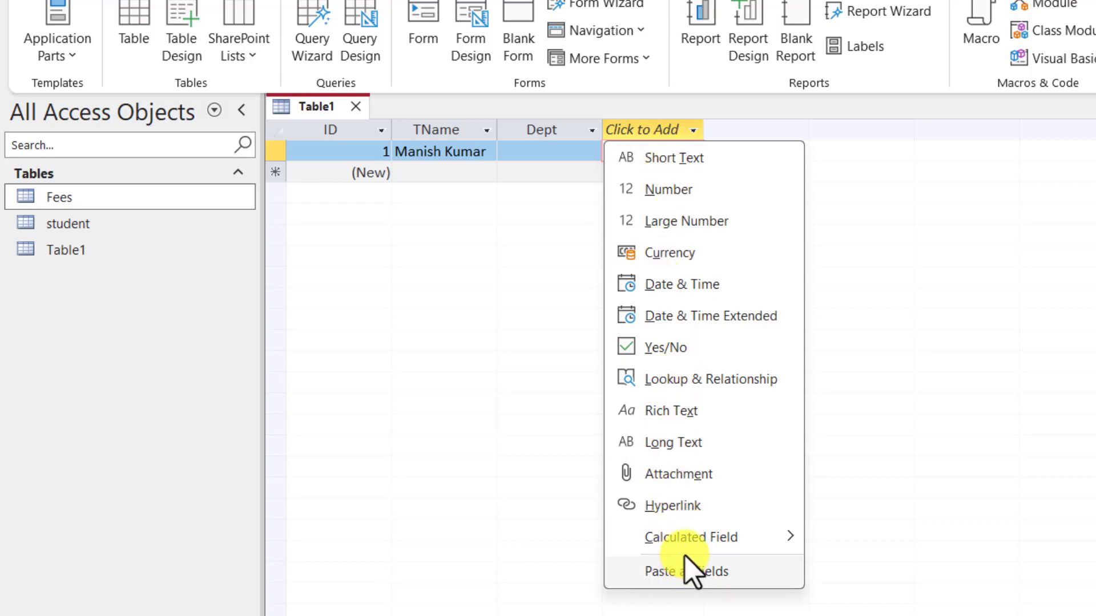
pyautogui.moveTo(689, 549)
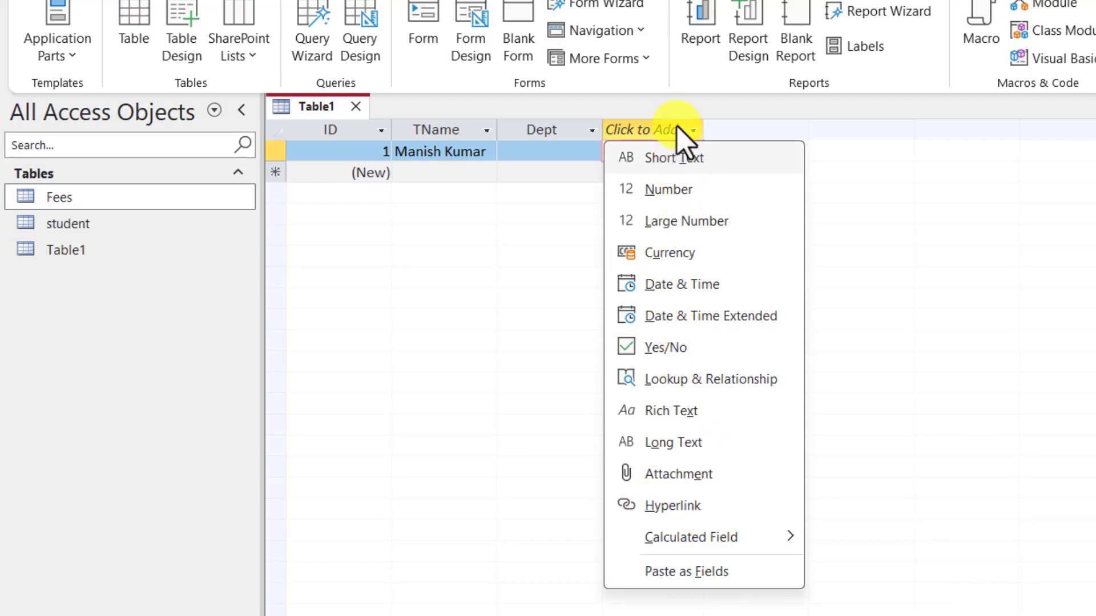
pyautogui.click(445, 250)
# Step: Set record 1's Dept to Library and enter a second record's name
pyautogui.click(531, 126)
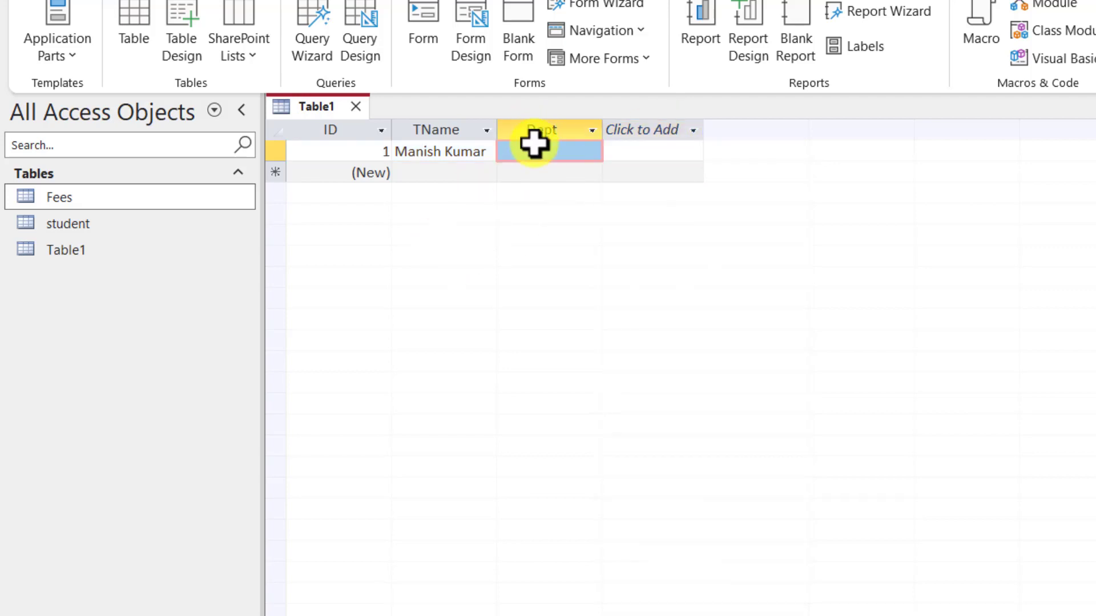
pyautogui.click(541, 151)
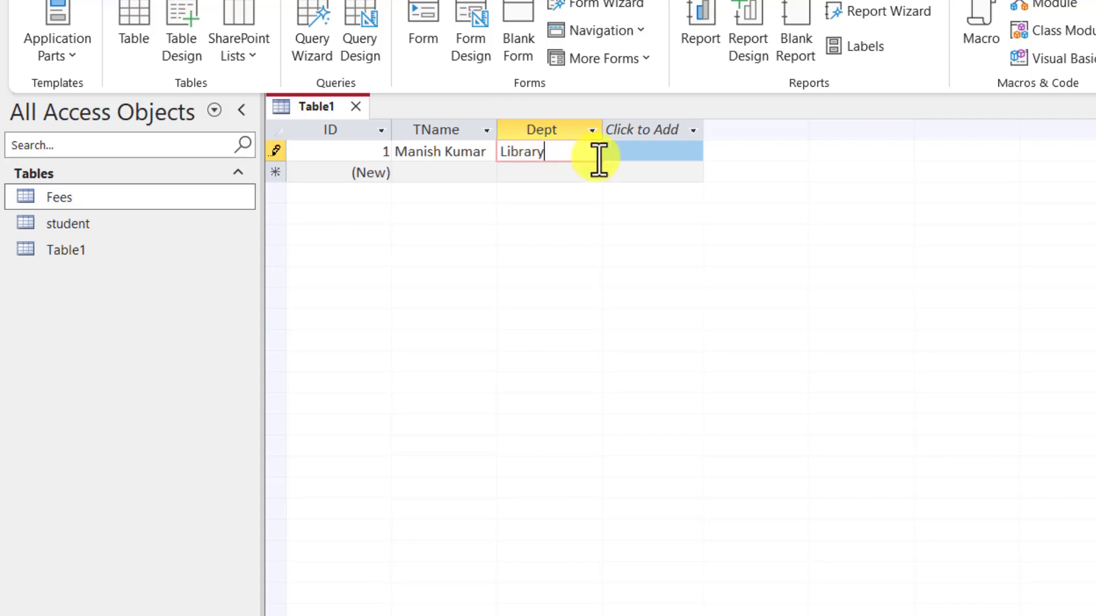
pyautogui.click(428, 174)
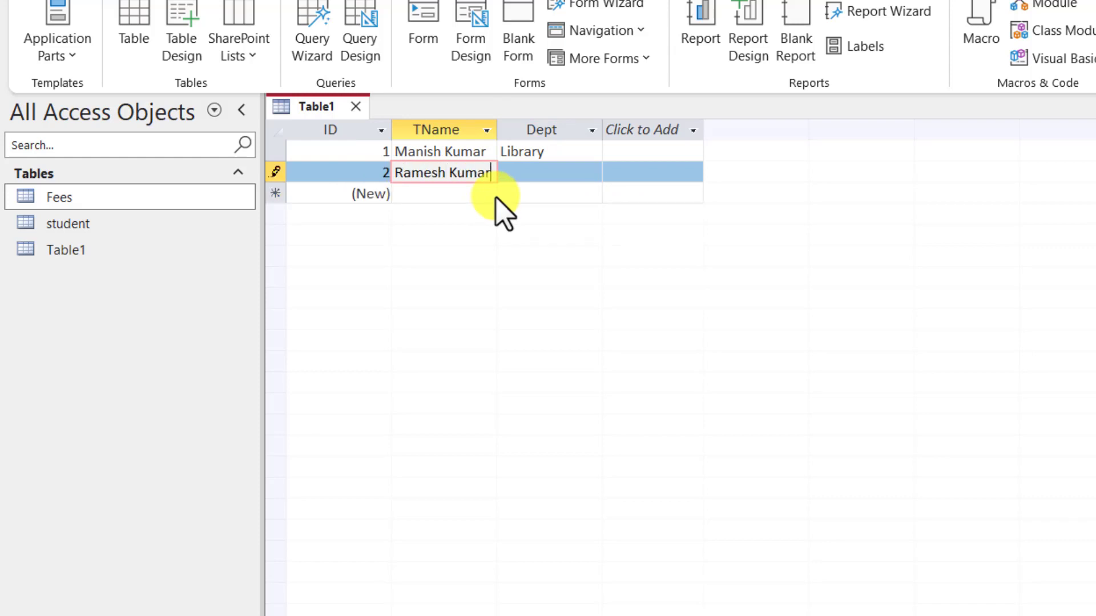
pyautogui.press('Tab')
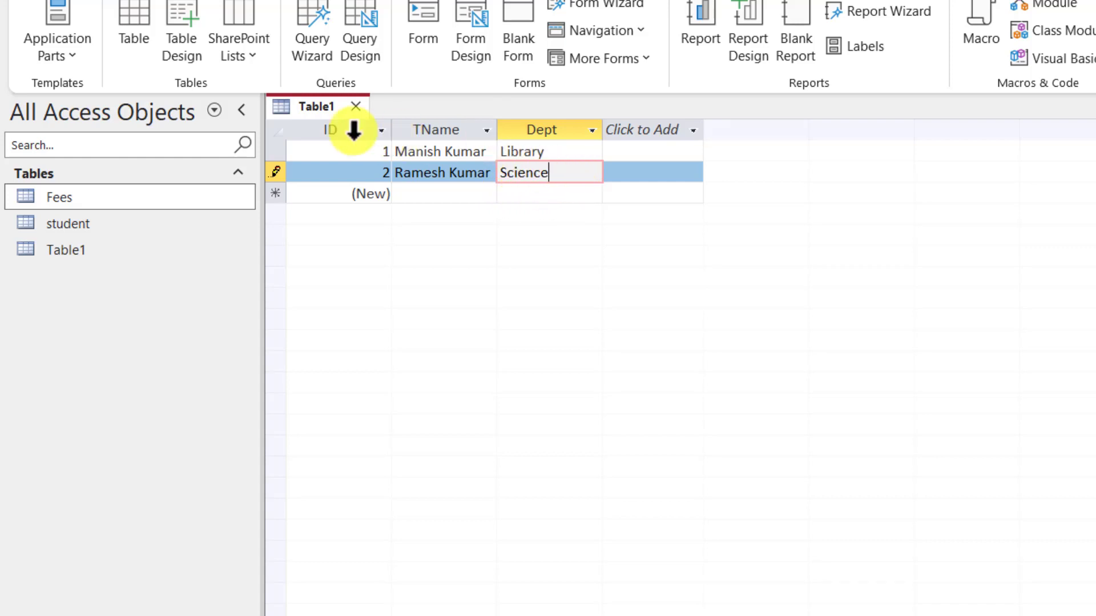
# Step: Save Table1 under the name Teacher and close its tab
pyautogui.rightClick(327, 114)
pyautogui.click(368, 137)
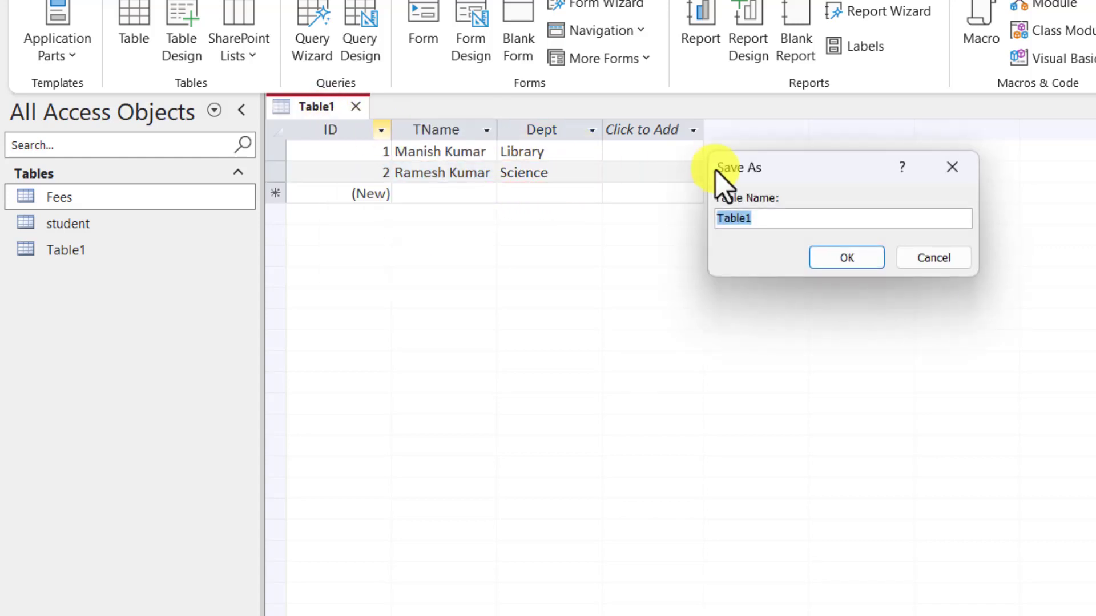
pyautogui.write('Teacher')
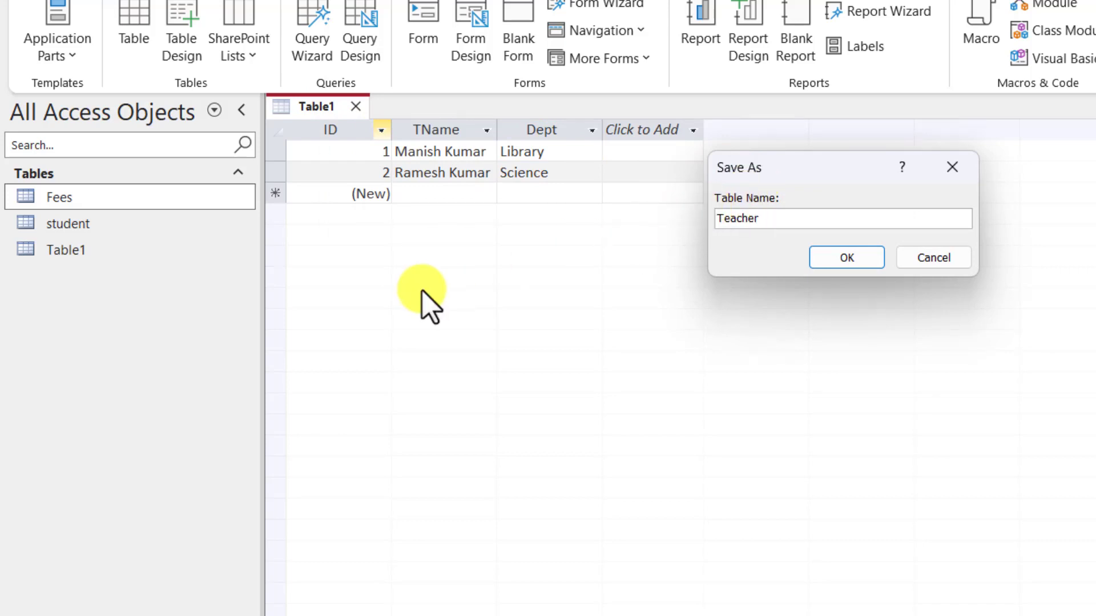
pyautogui.click(834, 262)
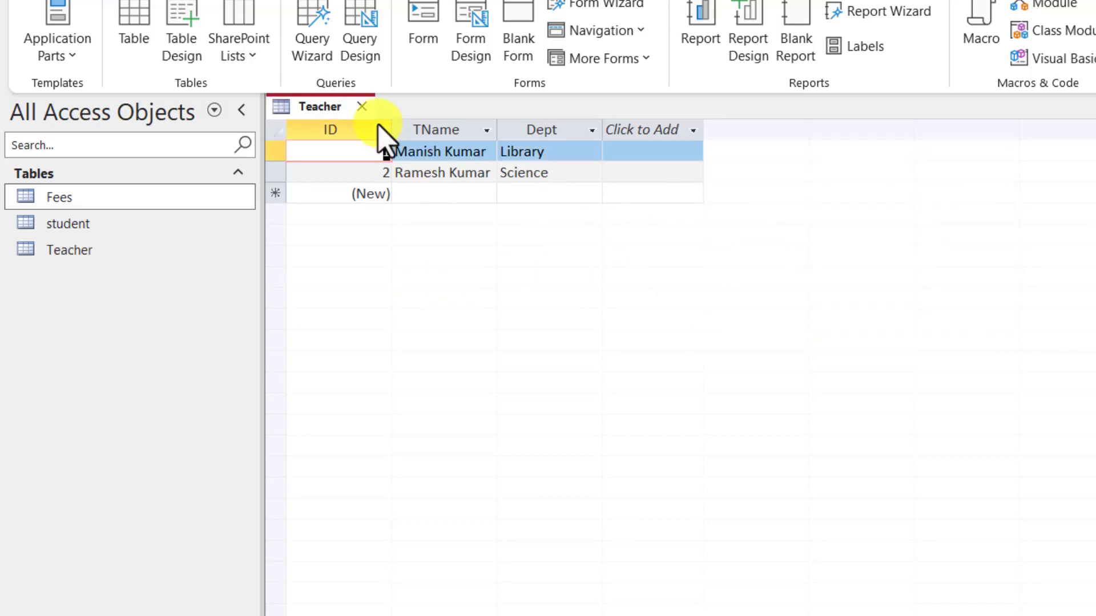
pyautogui.click(361, 106)
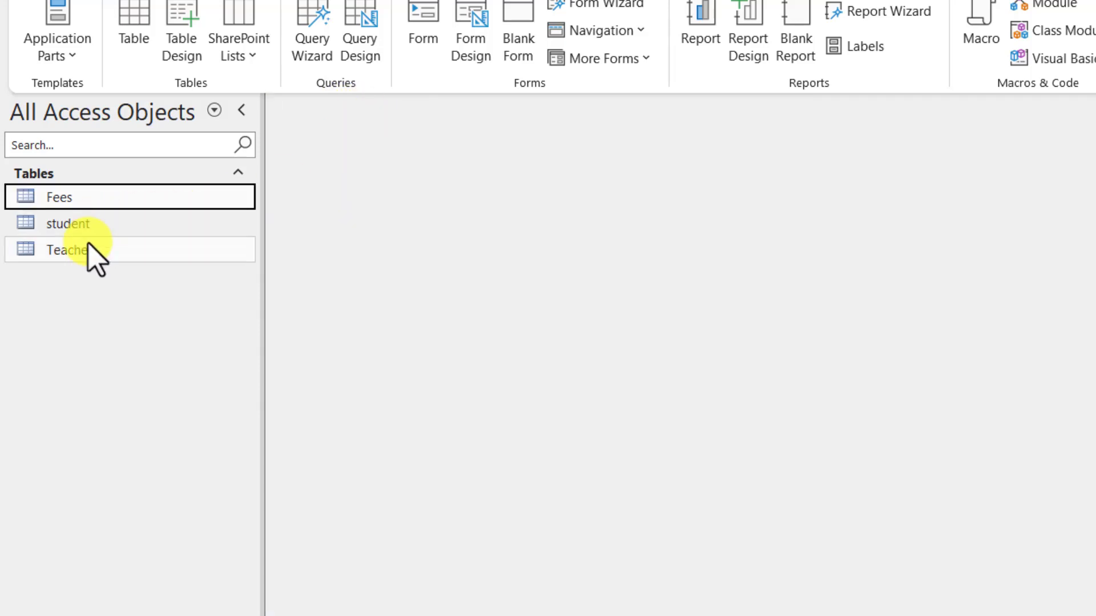
pyautogui.rightClick(77, 253)
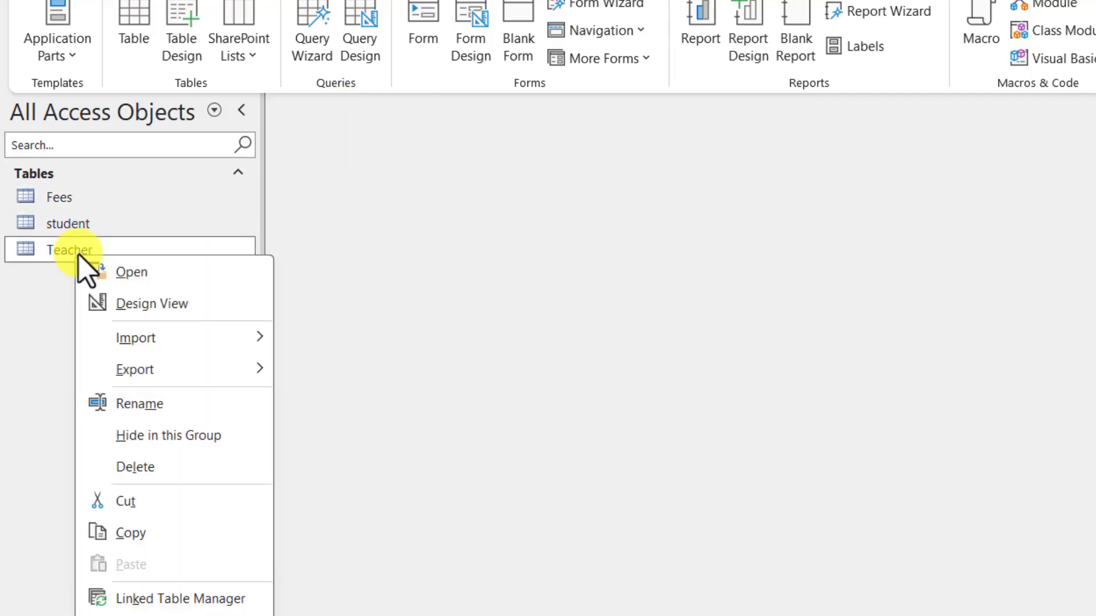
# Step: In Teacher's Design View, add an Eligible field below Dept with Yes/No type
pyautogui.click(152, 305)
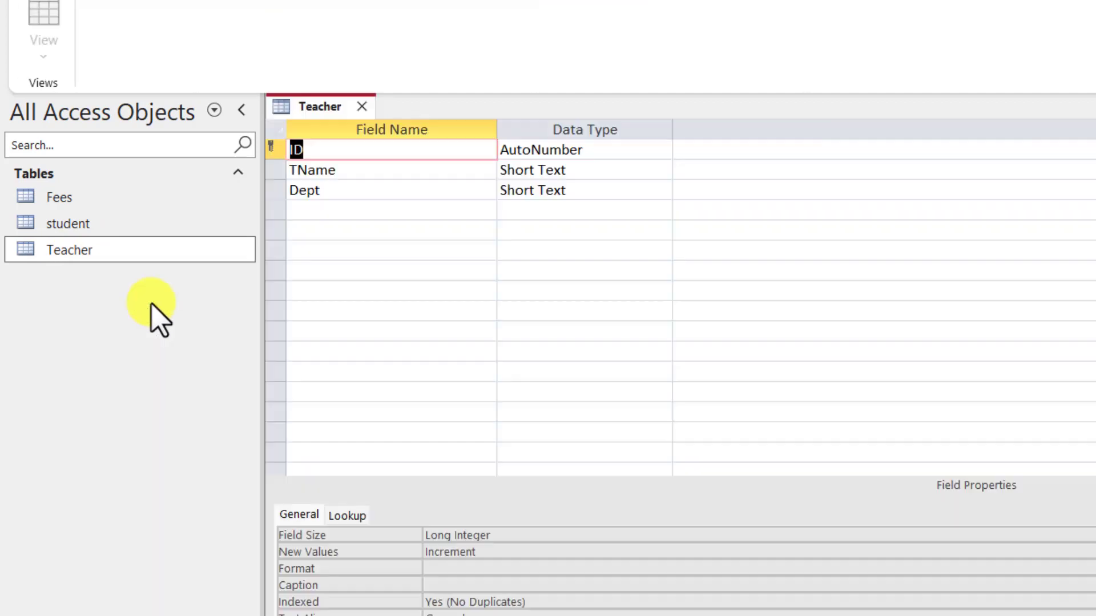
pyautogui.click(346, 154)
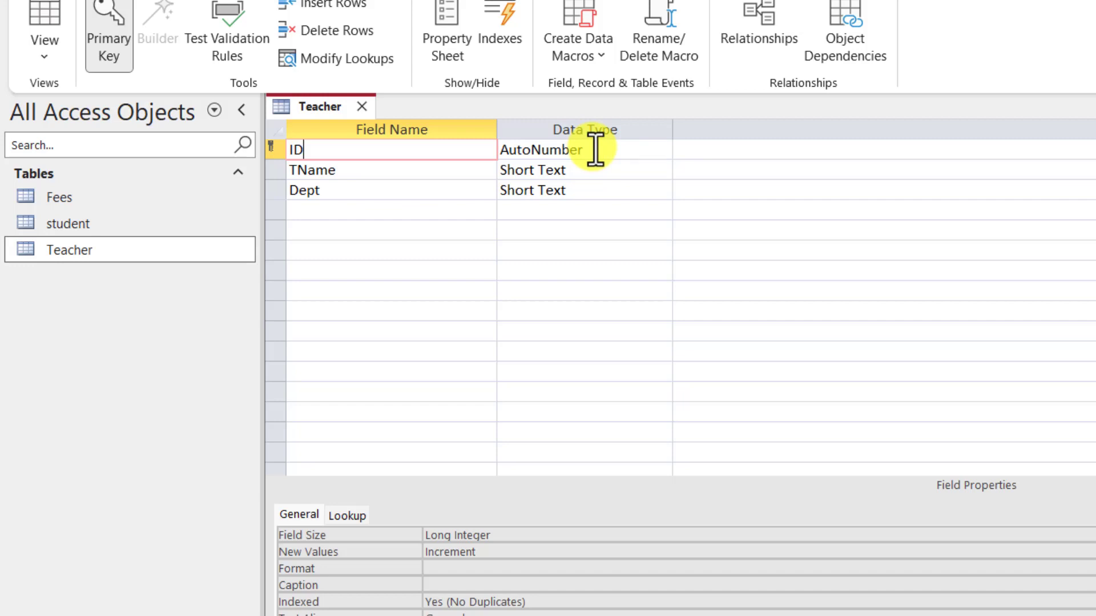
pyautogui.click(605, 147)
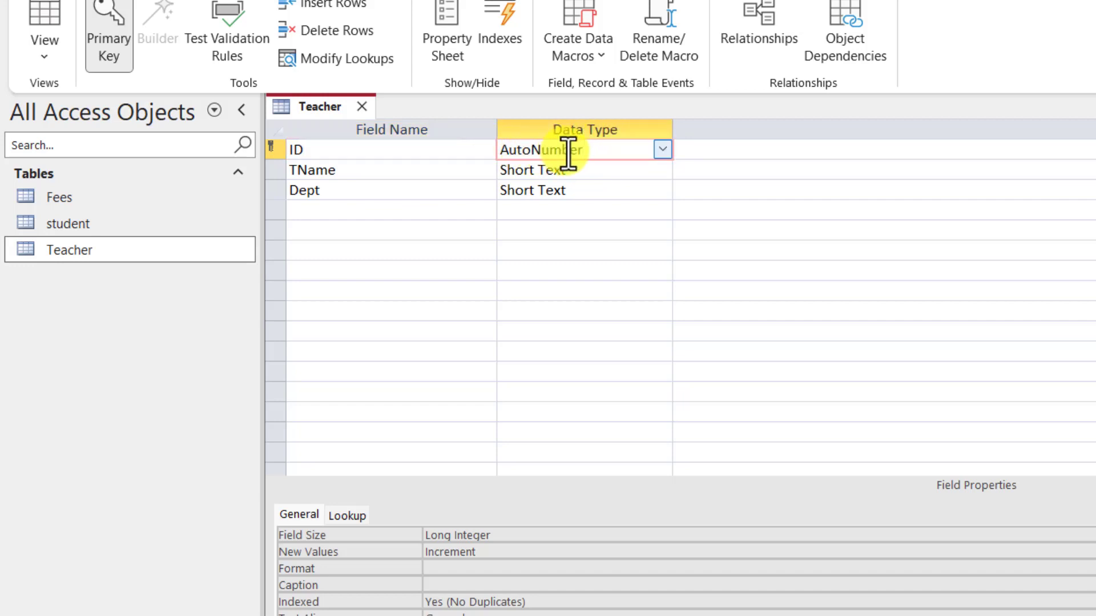
pyautogui.click(667, 149)
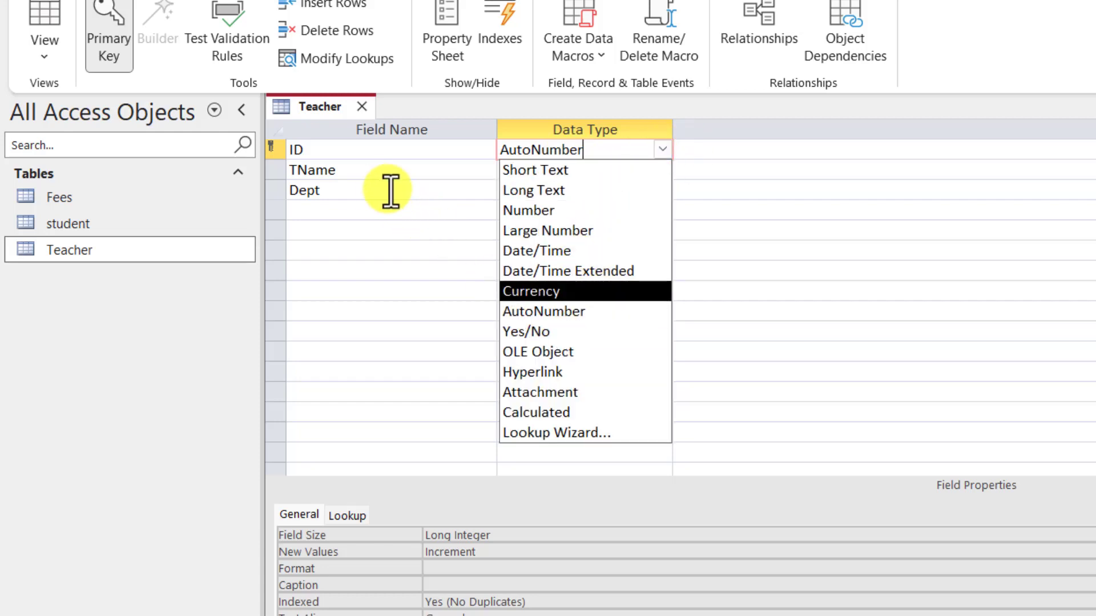
pyautogui.click(382, 209)
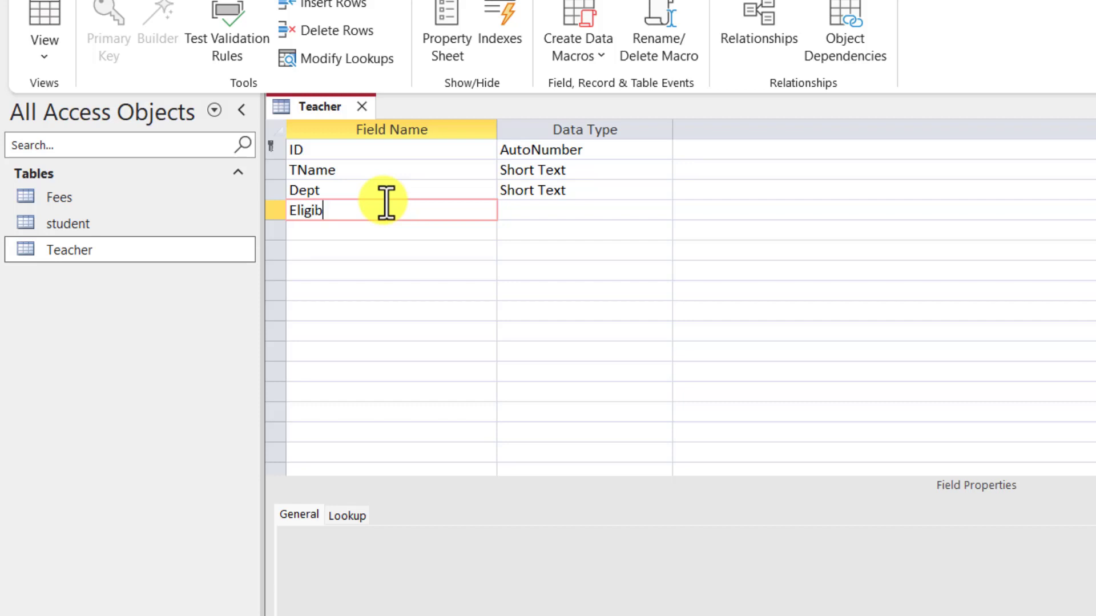
pyautogui.click(562, 211)
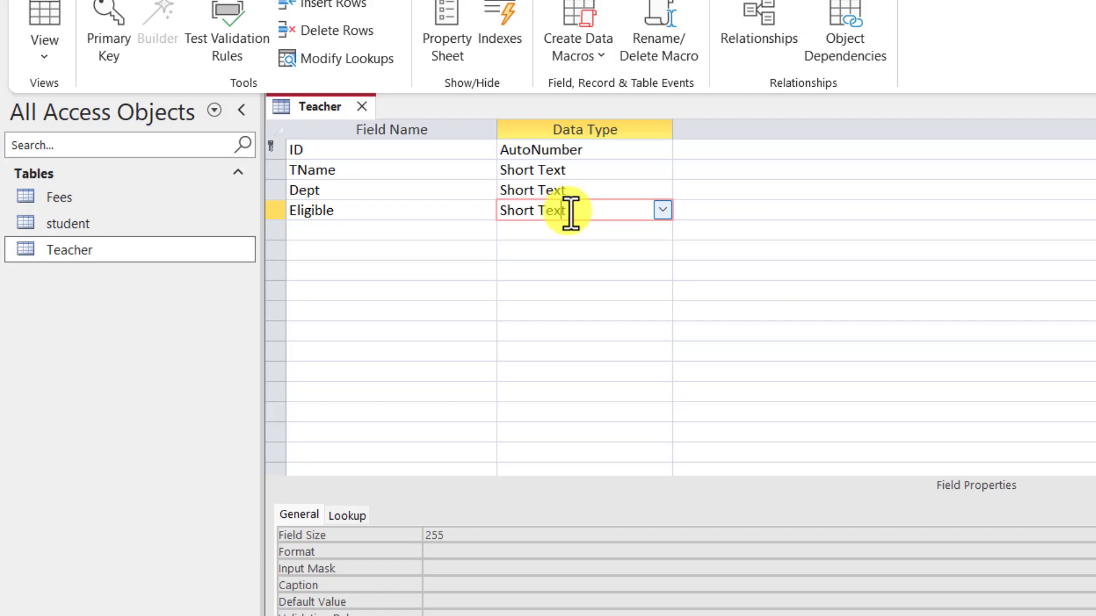
pyautogui.click(656, 214)
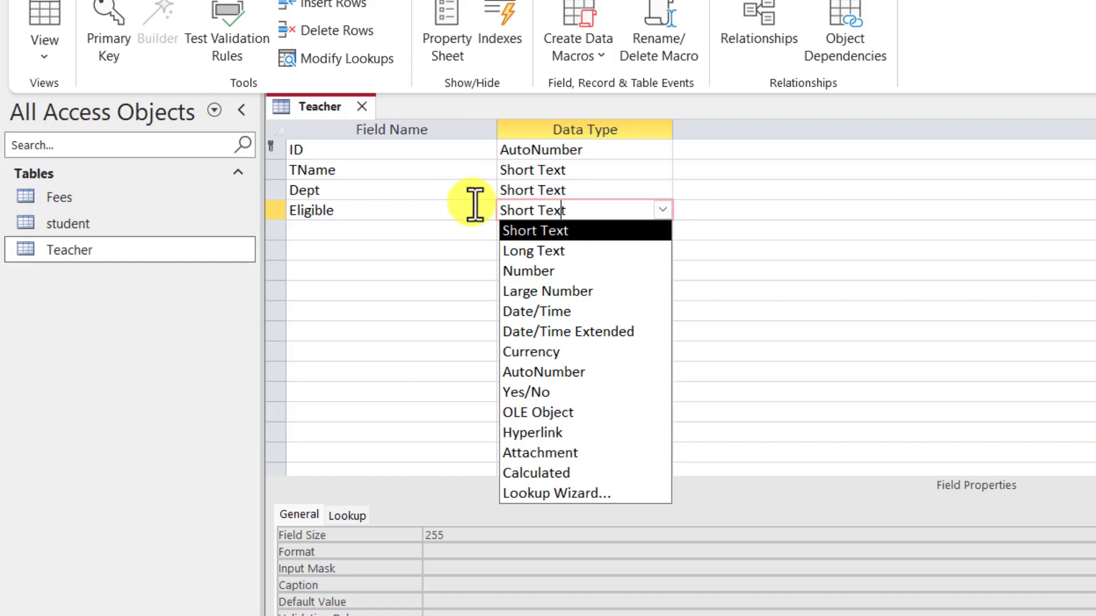
pyautogui.click(546, 393)
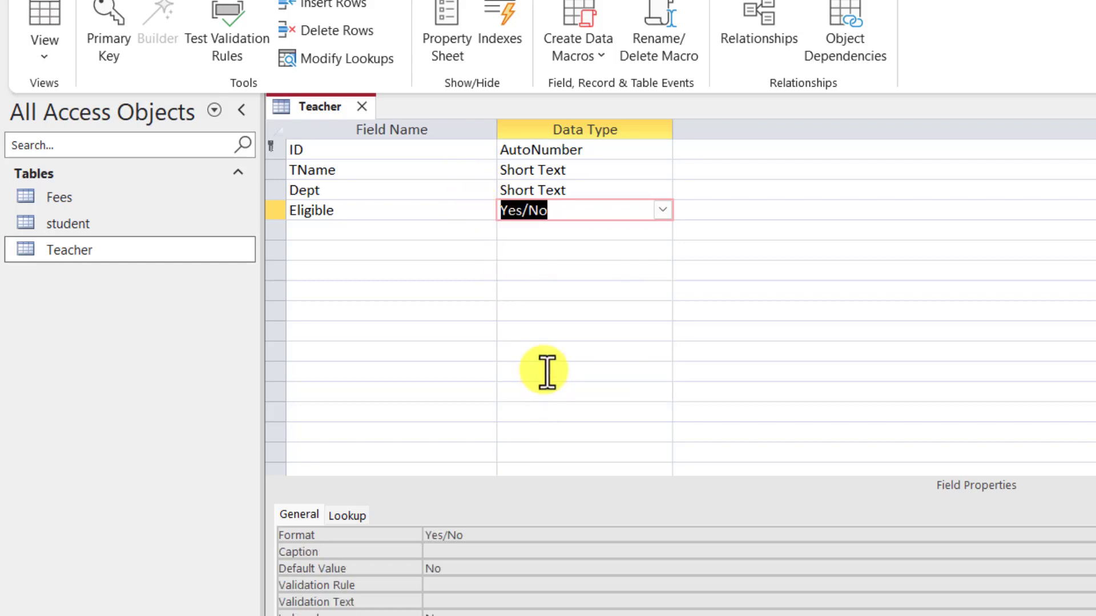
# Step: Save the Teacher design changes and close the design window
pyautogui.rightClick(333, 106)
pyautogui.click(361, 118)
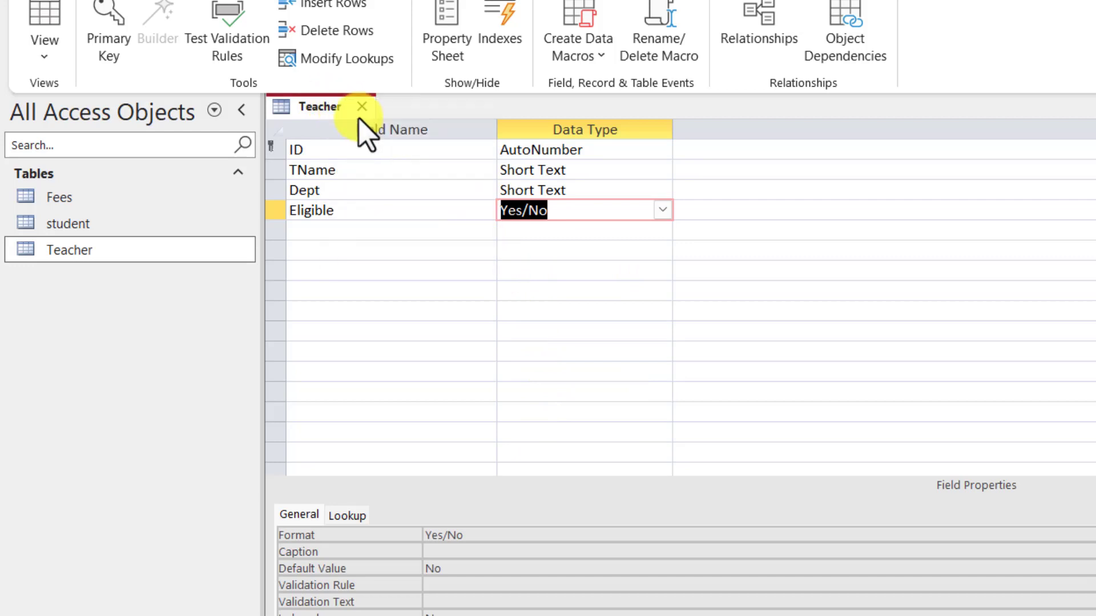
pyautogui.click(370, 106)
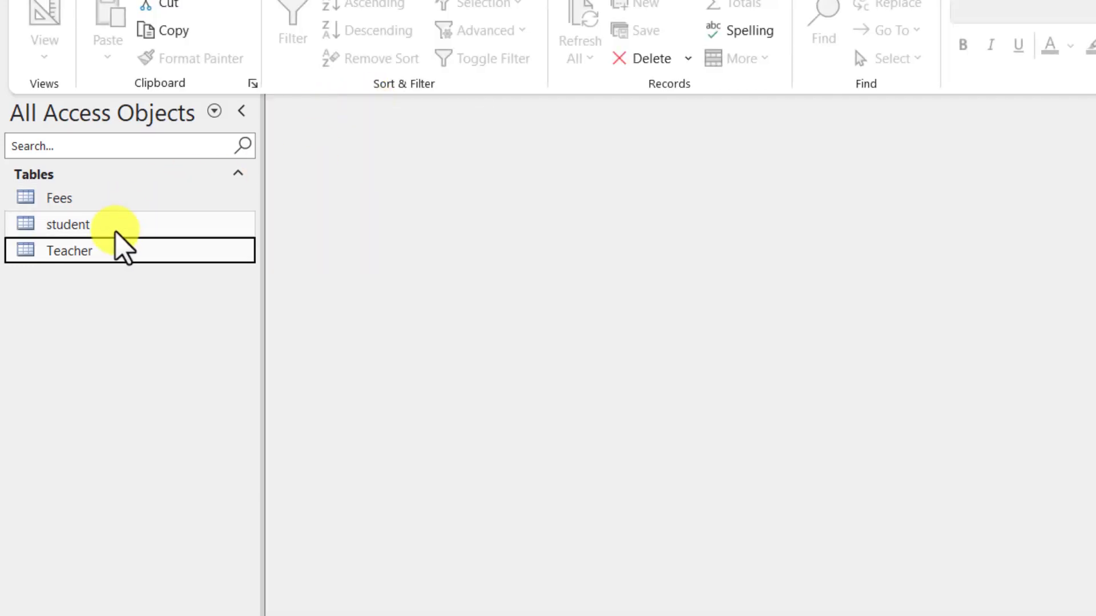
pyautogui.doubleClick(97, 251)
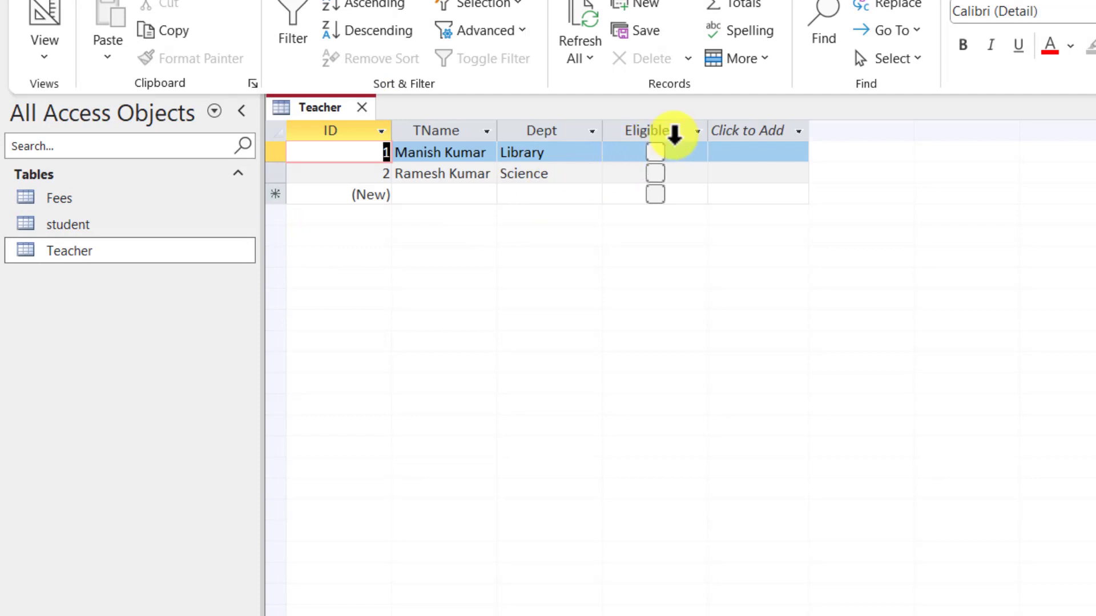
pyautogui.click(655, 152)
pyautogui.click(656, 174)
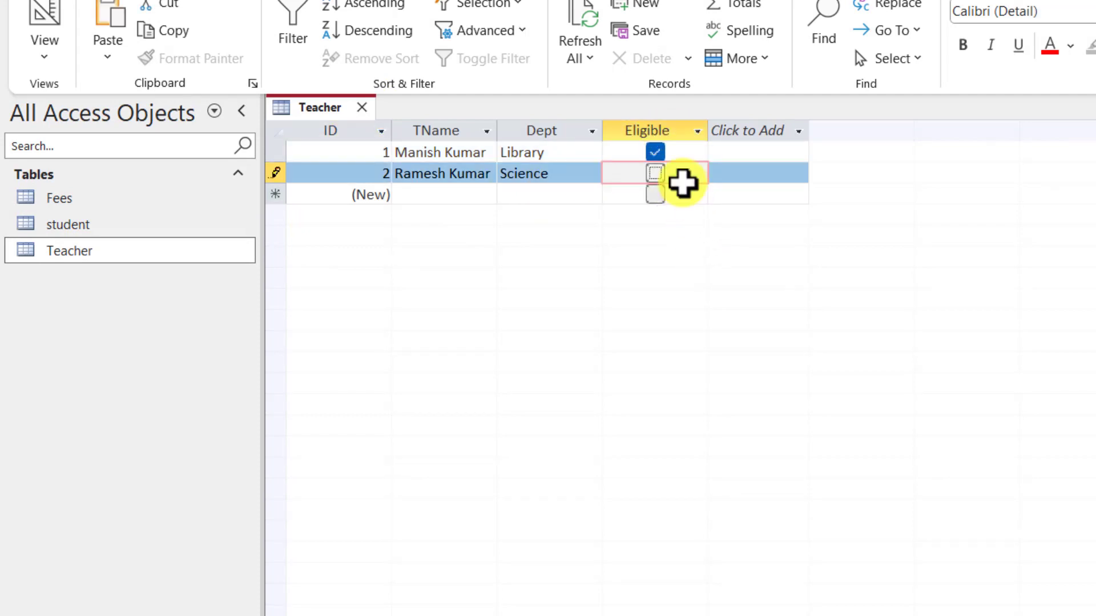
pyautogui.click(654, 152)
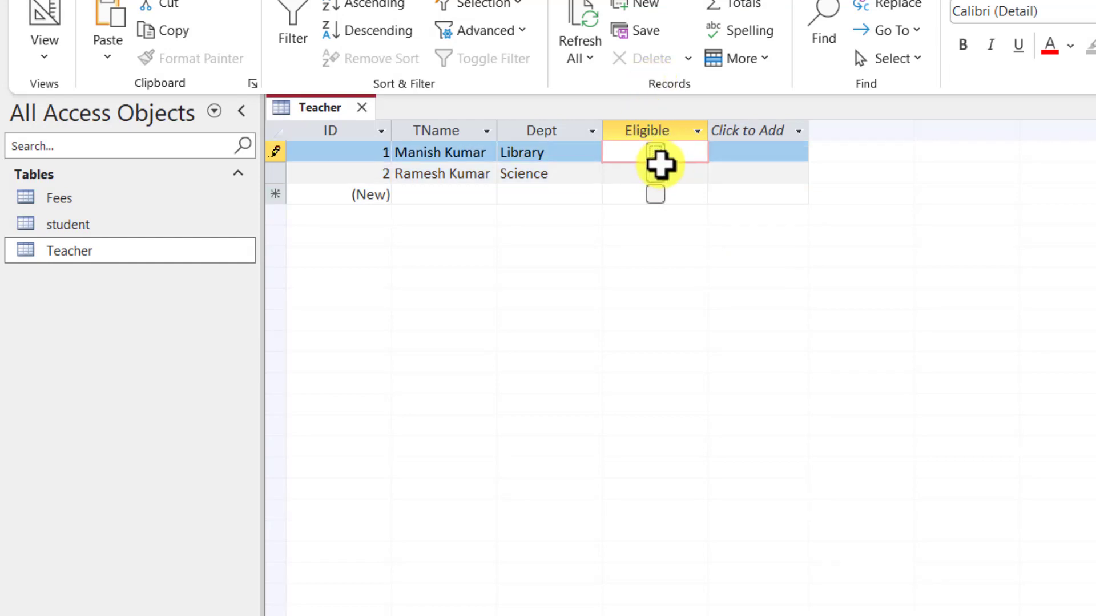
pyautogui.click(363, 108)
pyautogui.click(154, 3)
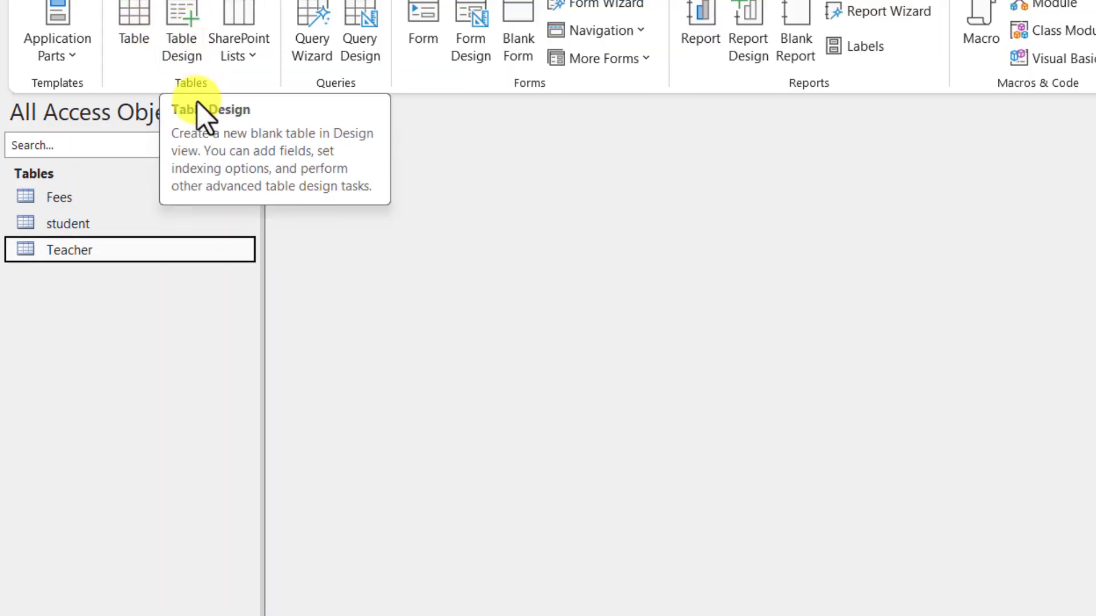
pyautogui.doubleClick(103, 222)
pyautogui.rightClick(70, 223)
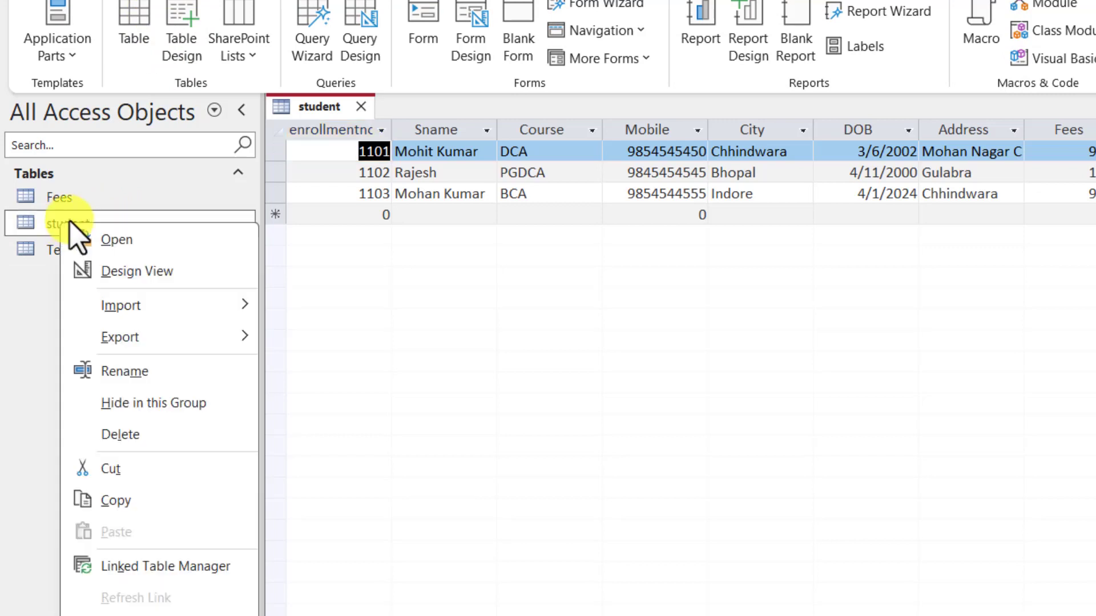
pyautogui.click(129, 272)
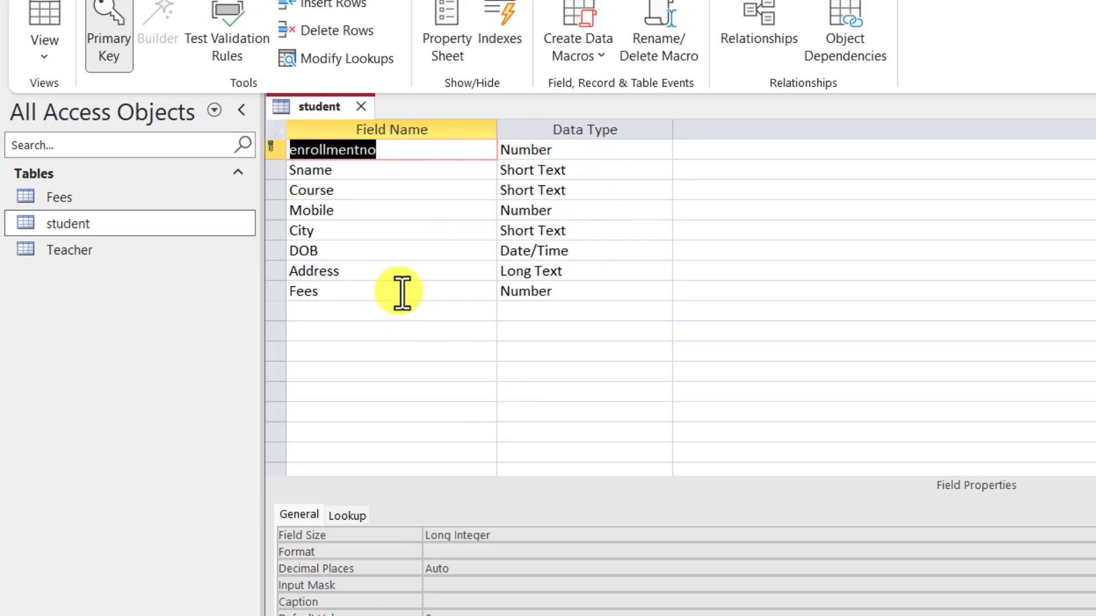
pyautogui.click(360, 107)
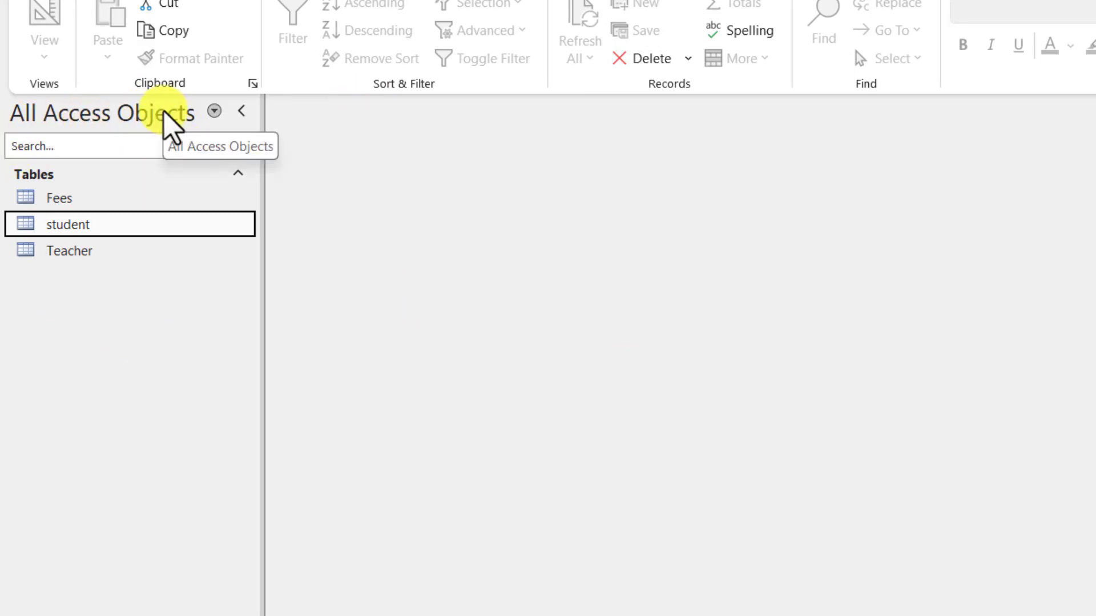
pyautogui.rightClick(62, 223)
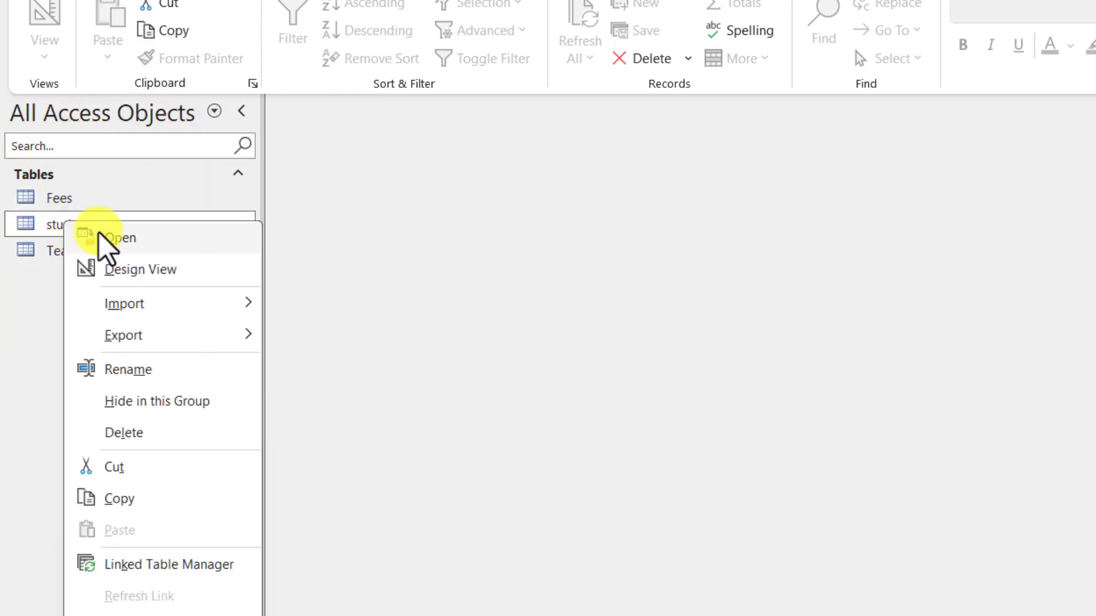
pyautogui.click(137, 271)
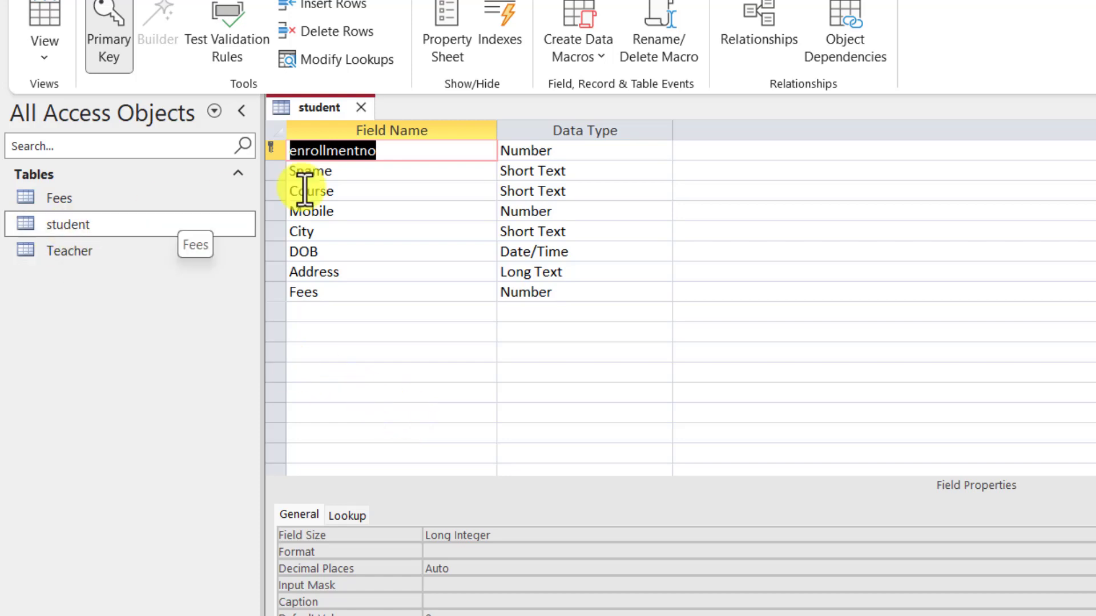
pyautogui.click(361, 108)
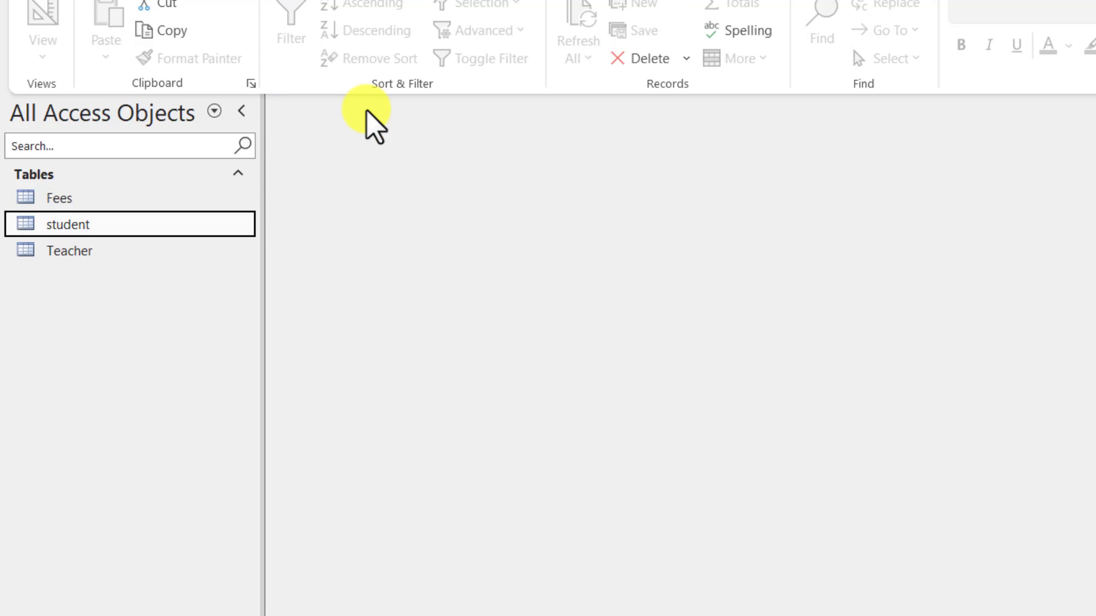
# Step: Export the student table to Excel as student.xlsx, without saving the export steps
pyautogui.rightClick(74, 224)
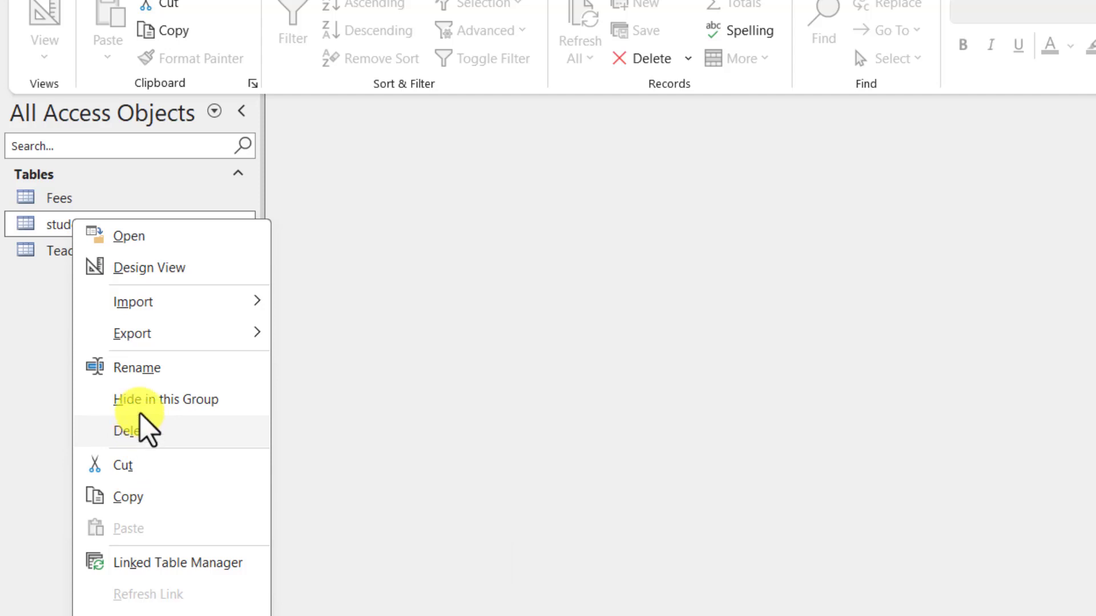
pyautogui.moveTo(152, 343)
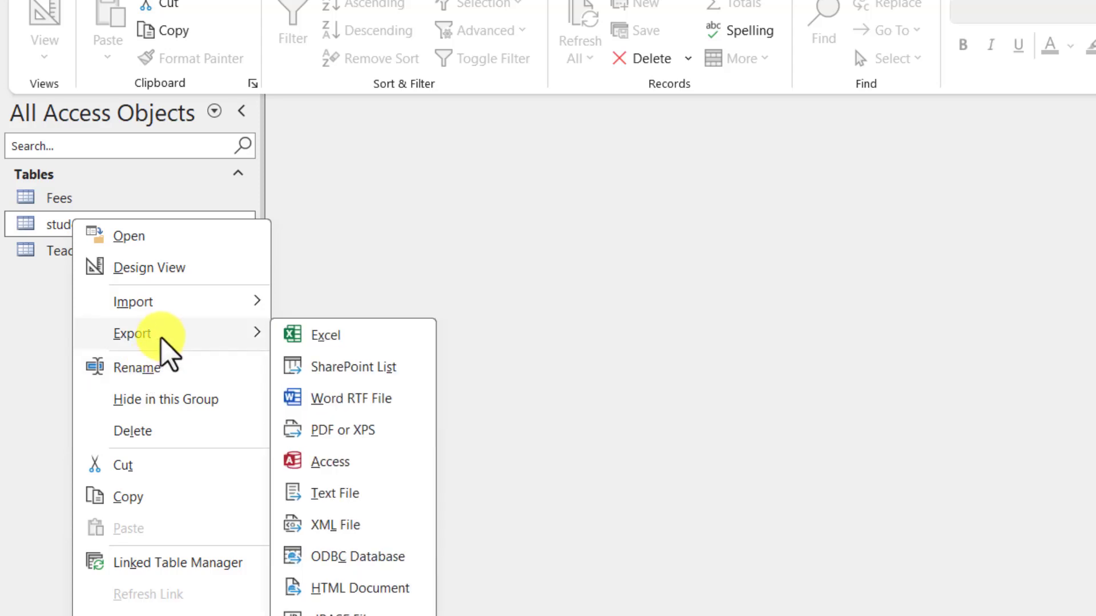
pyautogui.click(31, 228)
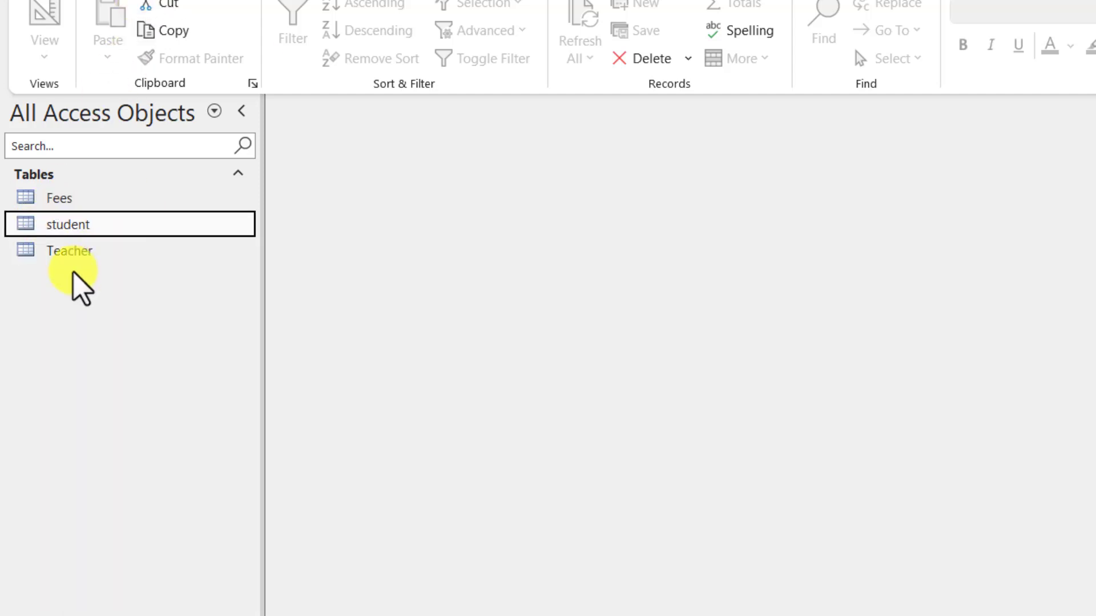
pyautogui.rightClick(85, 226)
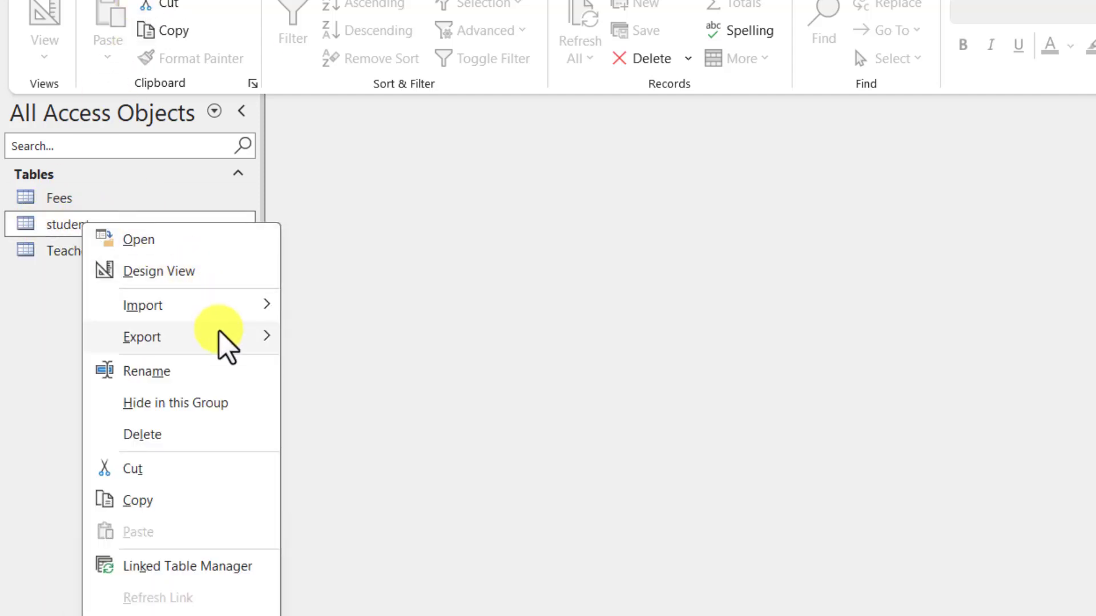
pyautogui.moveTo(220, 339)
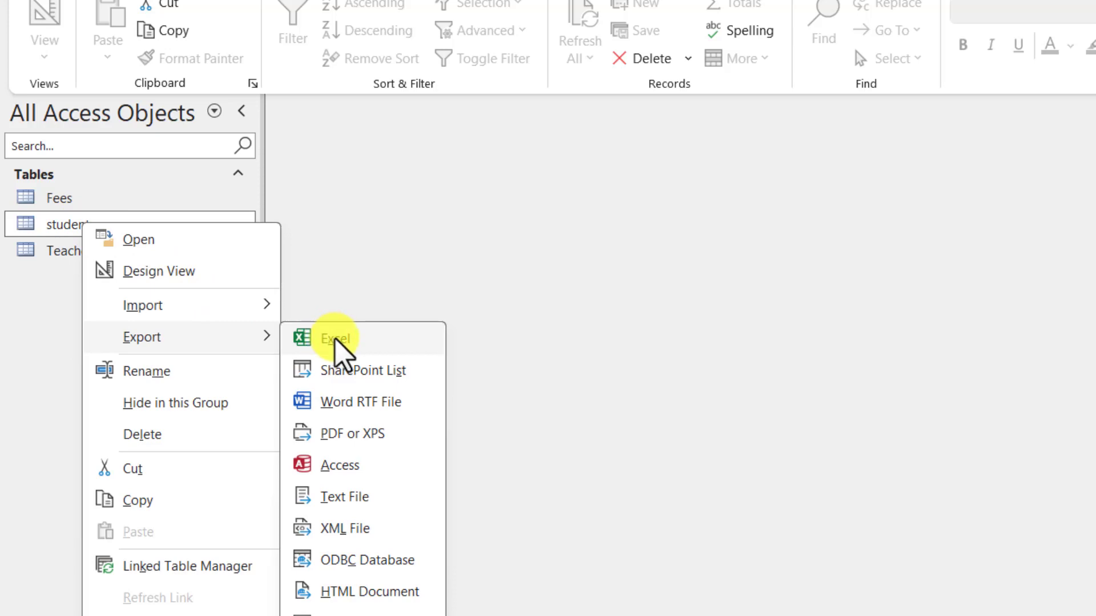
pyautogui.click(336, 340)
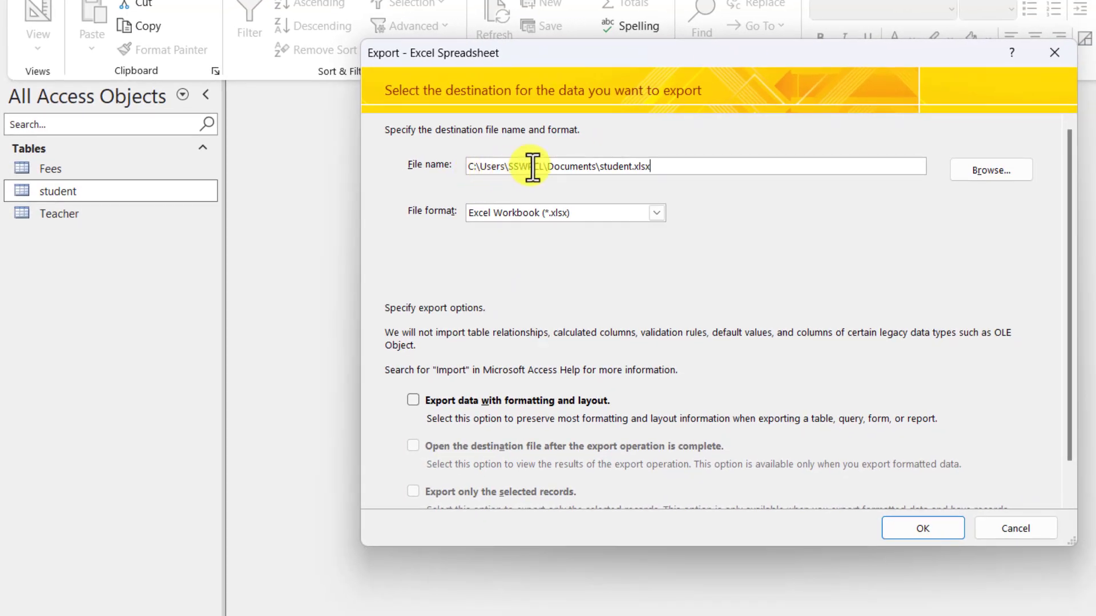
pyautogui.click(676, 167)
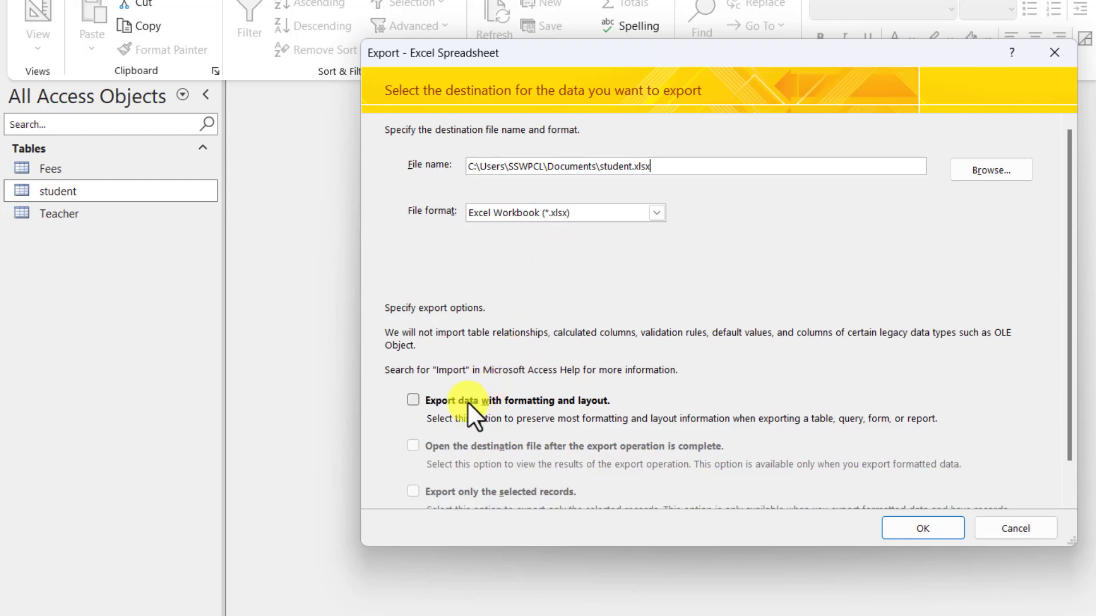
pyautogui.click(934, 533)
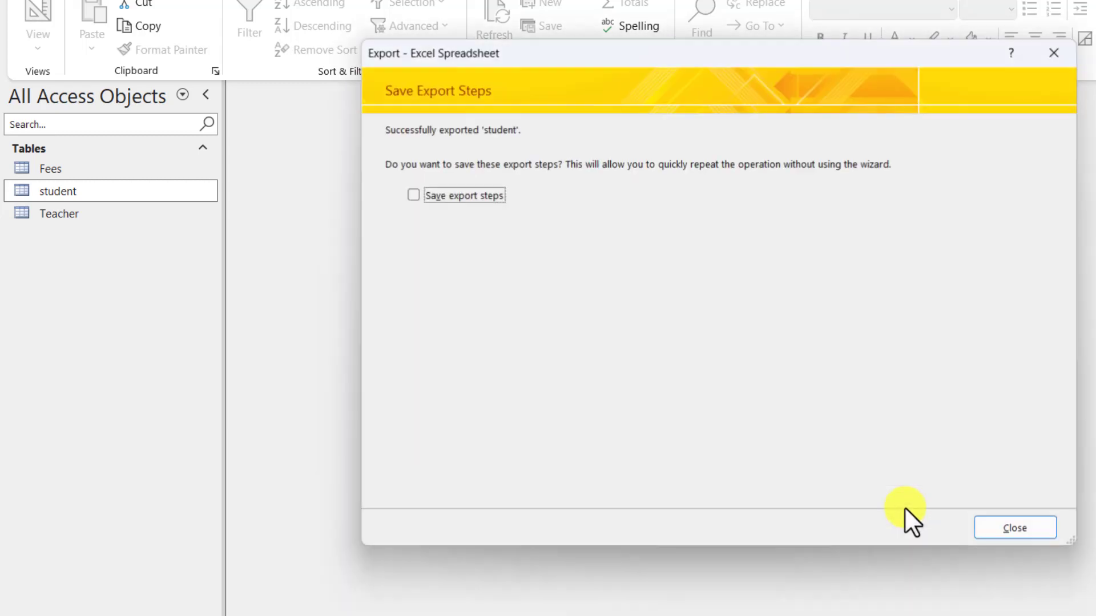
pyautogui.press('Return')
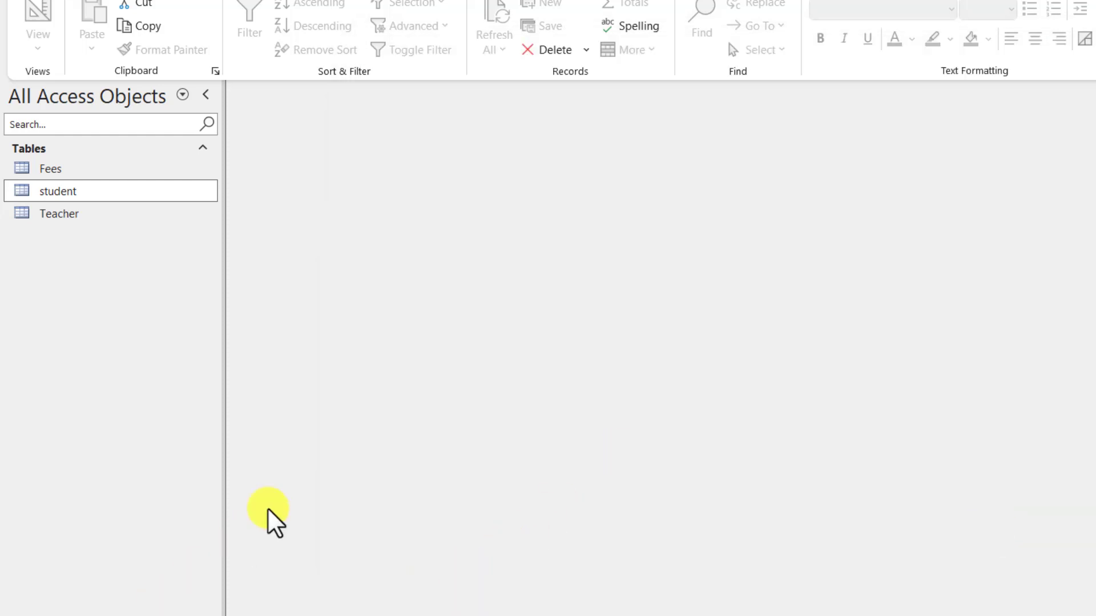
# Step: Open student.xlsx from the Documents folder in Excel
pyautogui.press('super+e')
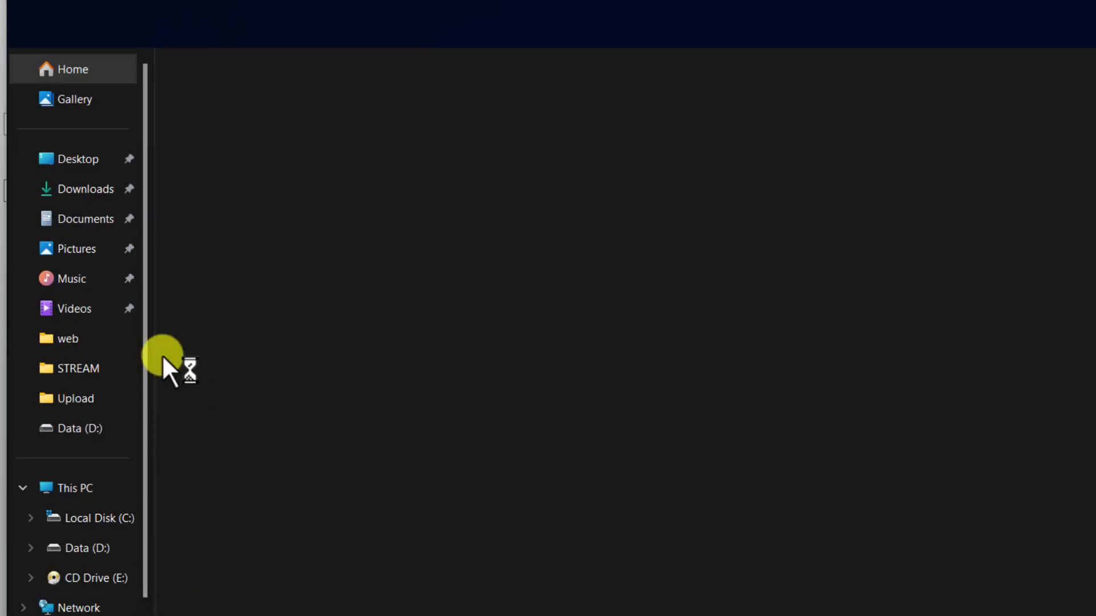
pyautogui.click(90, 223)
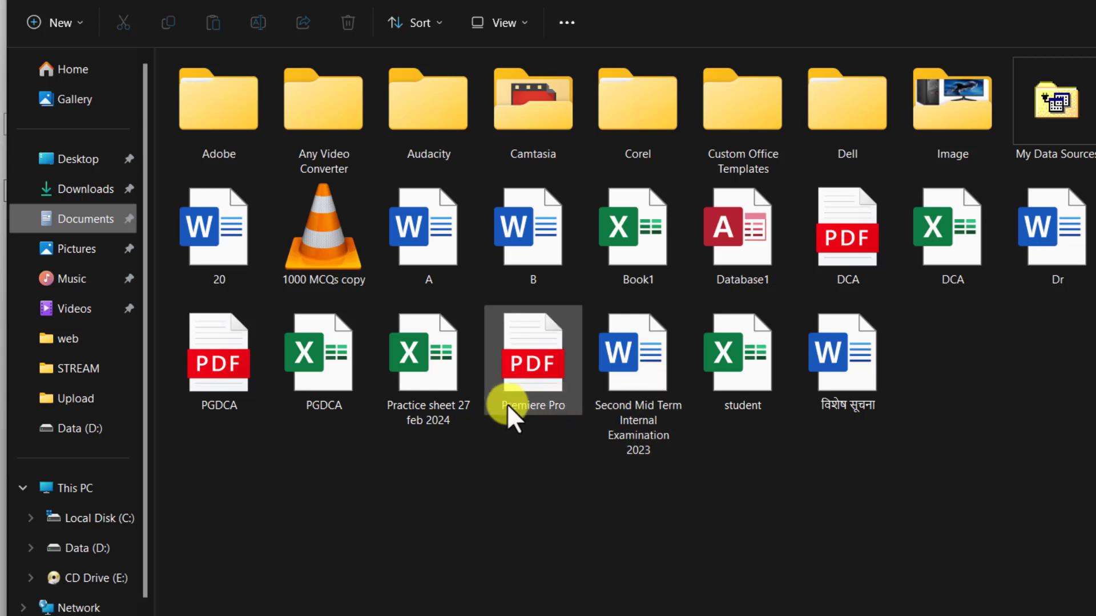
pyautogui.click(748, 370)
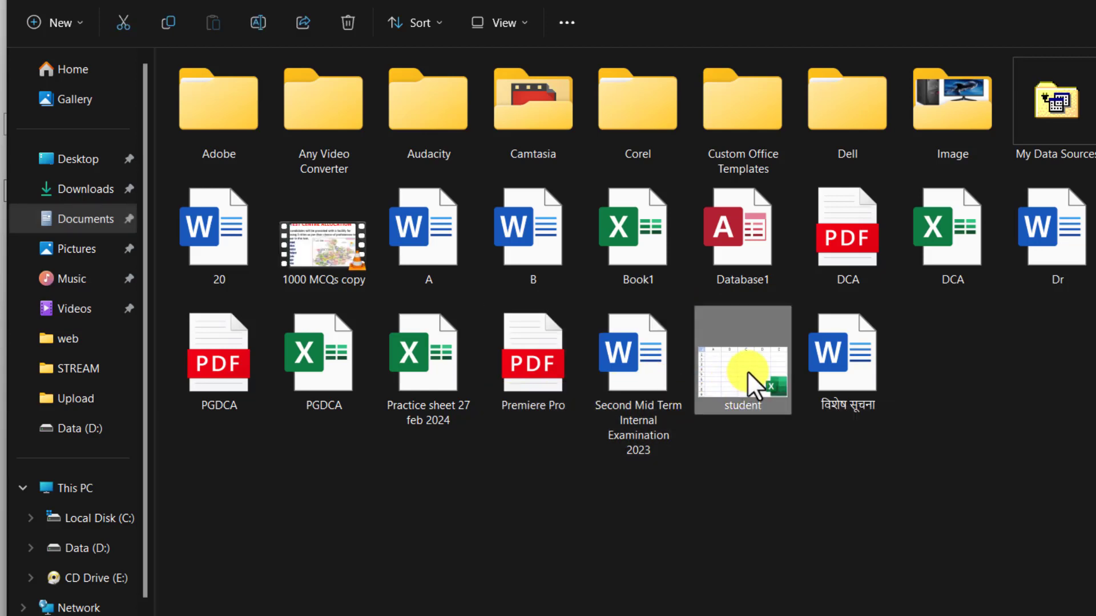
pyautogui.doubleClick(727, 382)
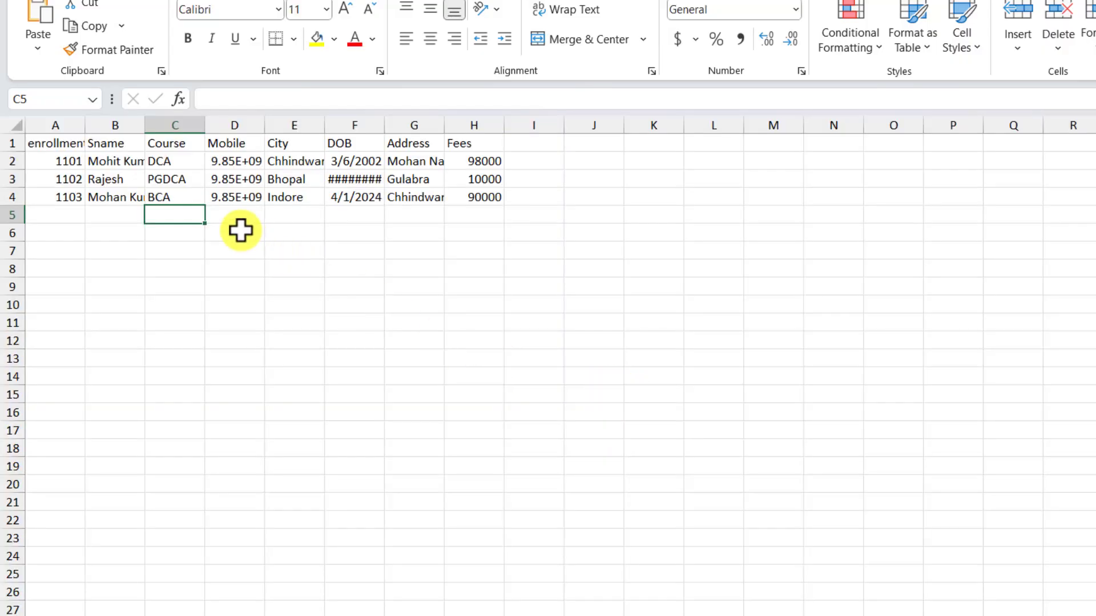
# Step: Widen the DOB column and fill enrollment numbers down through 1110
pyautogui.moveTo(384, 128); pyautogui.dragTo(417, 131)
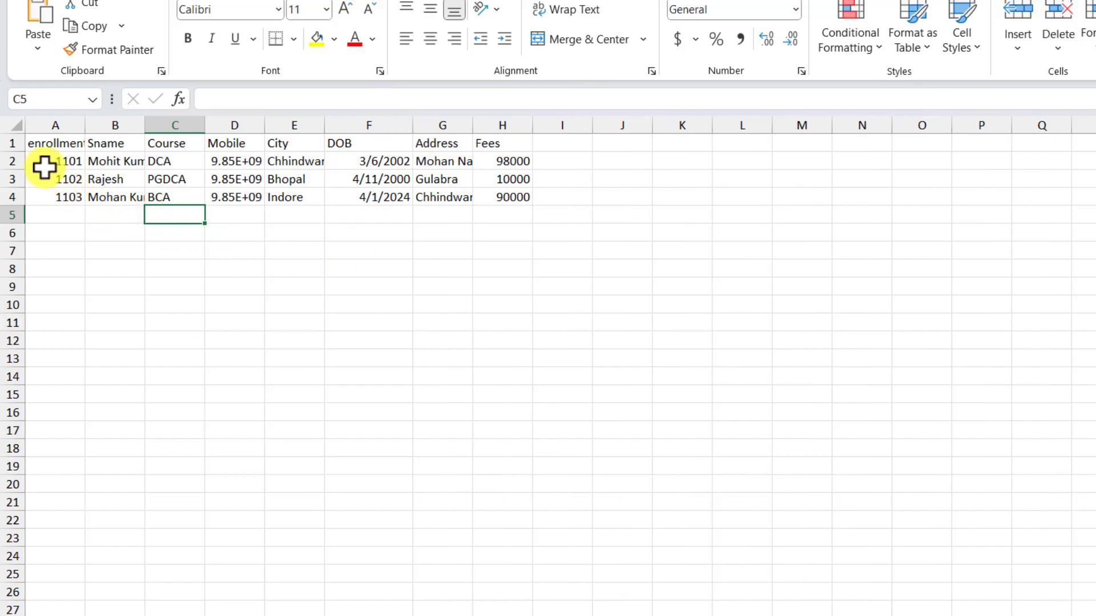
pyautogui.scroll(2, 48, 166)
pyautogui.moveTo(118, 202); pyautogui.dragTo(171, 484)
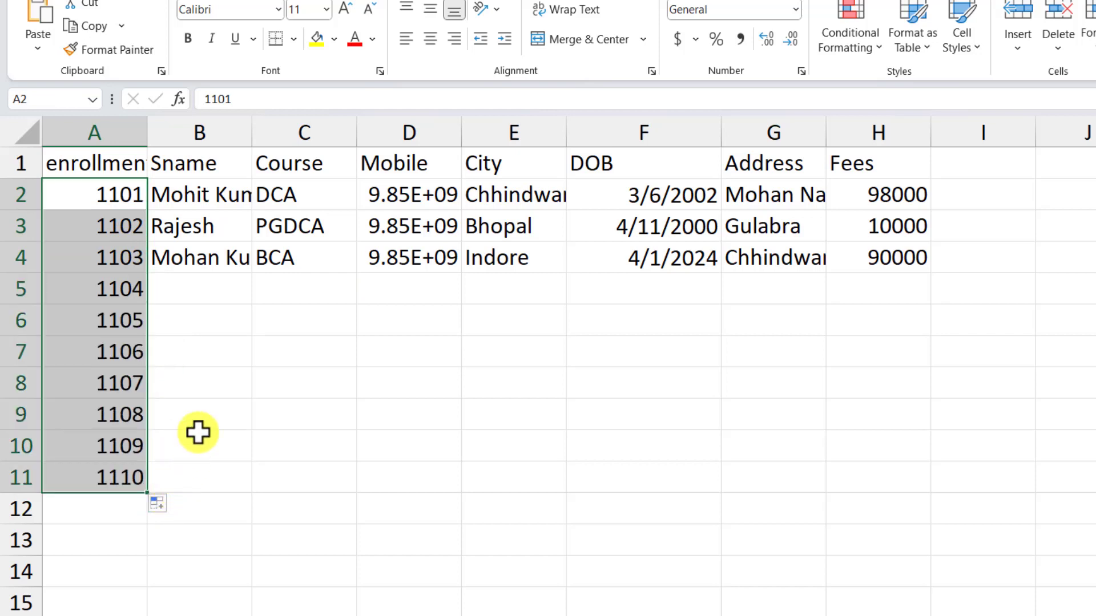
pyautogui.click(219, 263)
# Step: Type the student's name for enrollment 1104
pyautogui.click(213, 291)
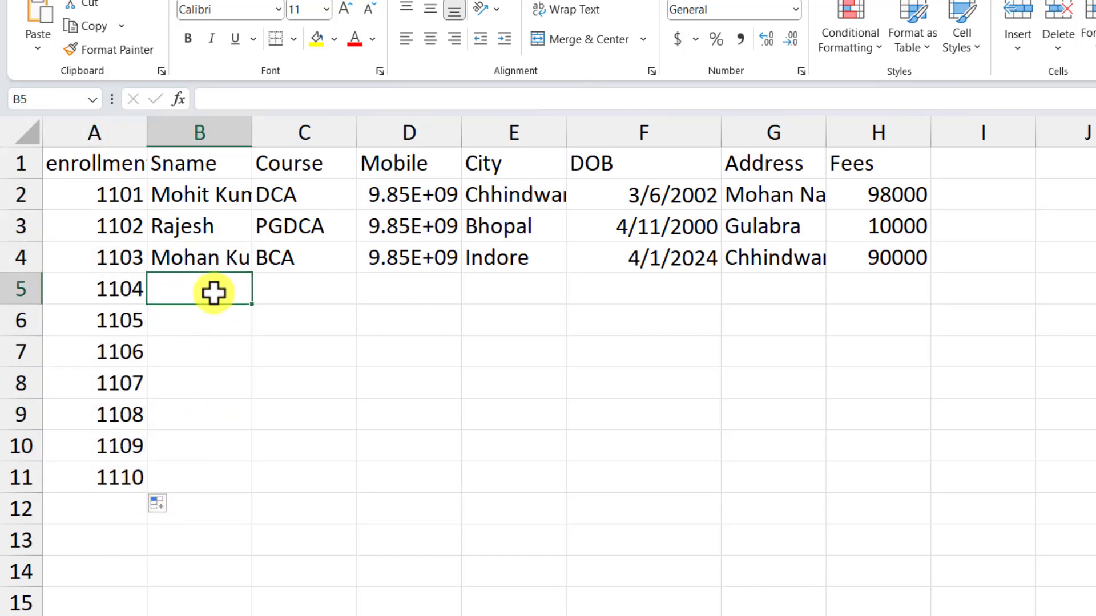
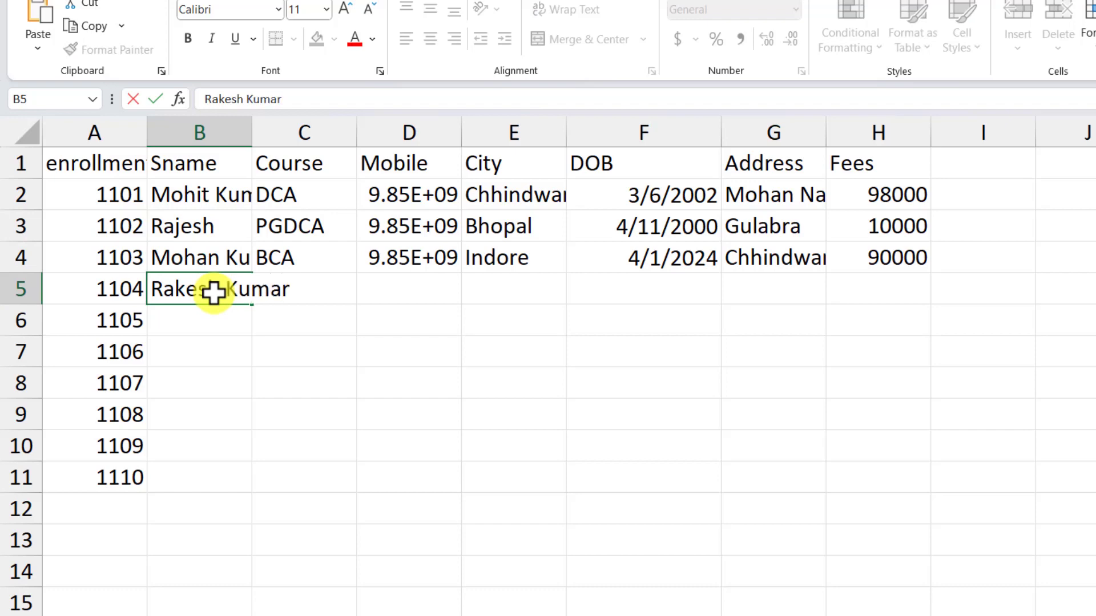
pyautogui.press('Return')
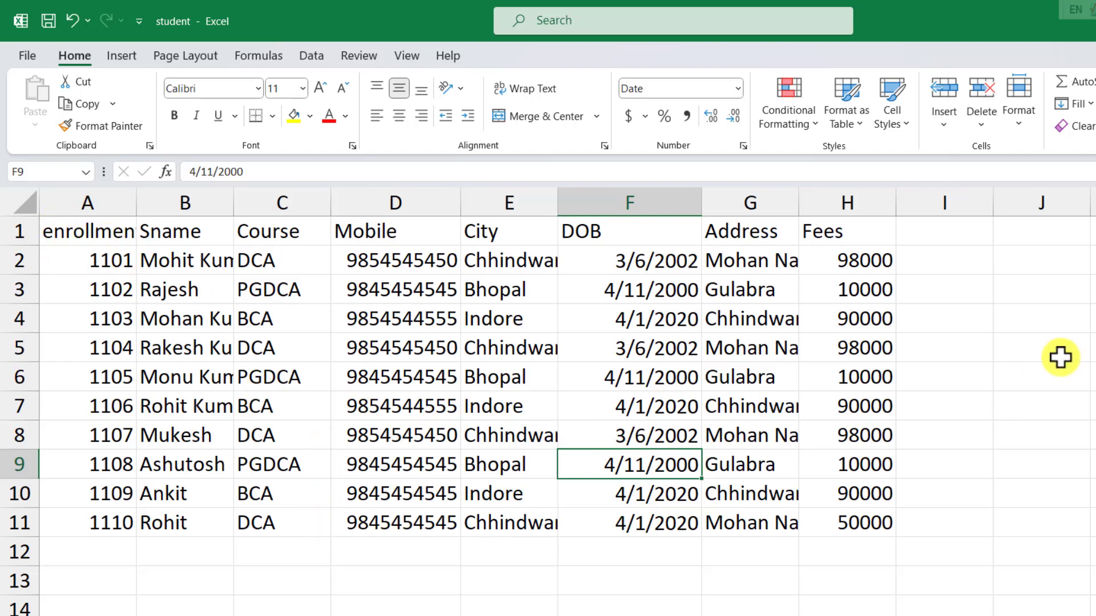
pyautogui.hotkey('alt', 'Tab')
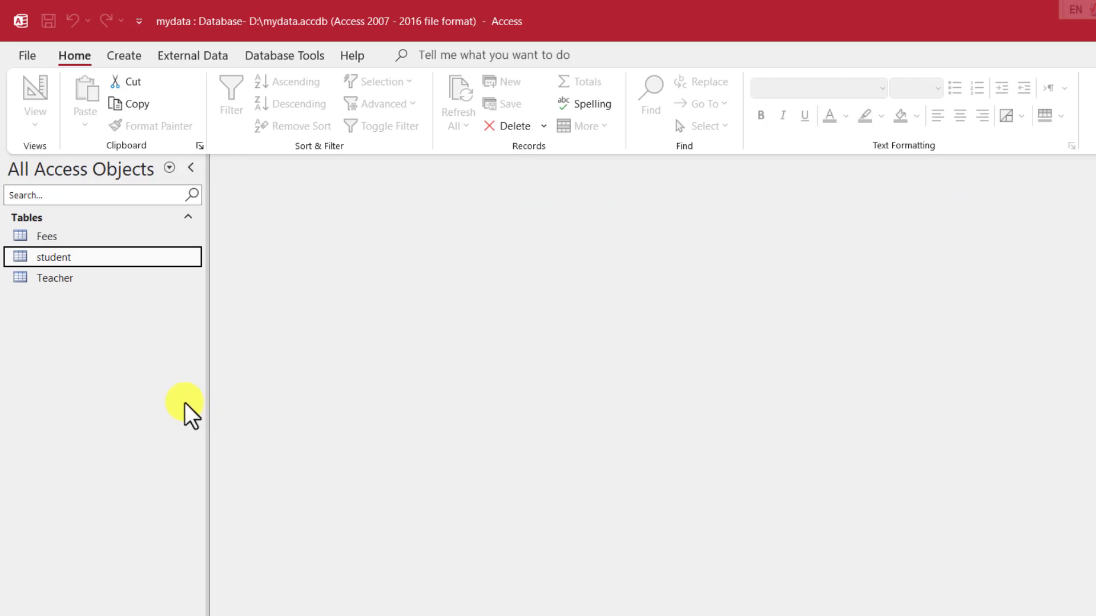
# Step: Dismiss the student table's export menu, then close the ten-record student workbook in Excel
pyautogui.rightClick(48, 261)
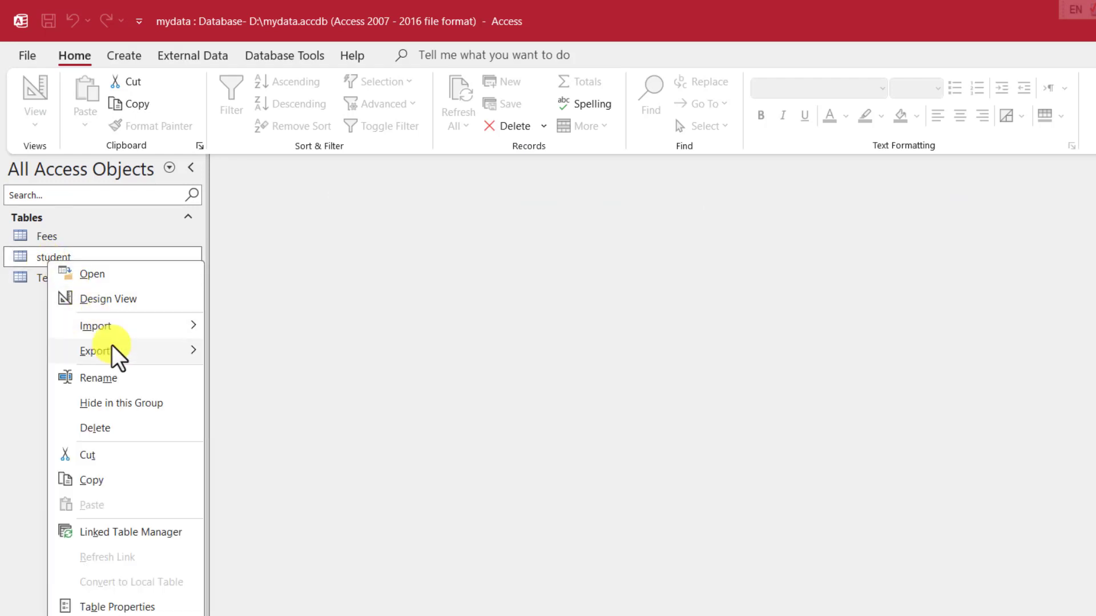
pyautogui.moveTo(123, 352)
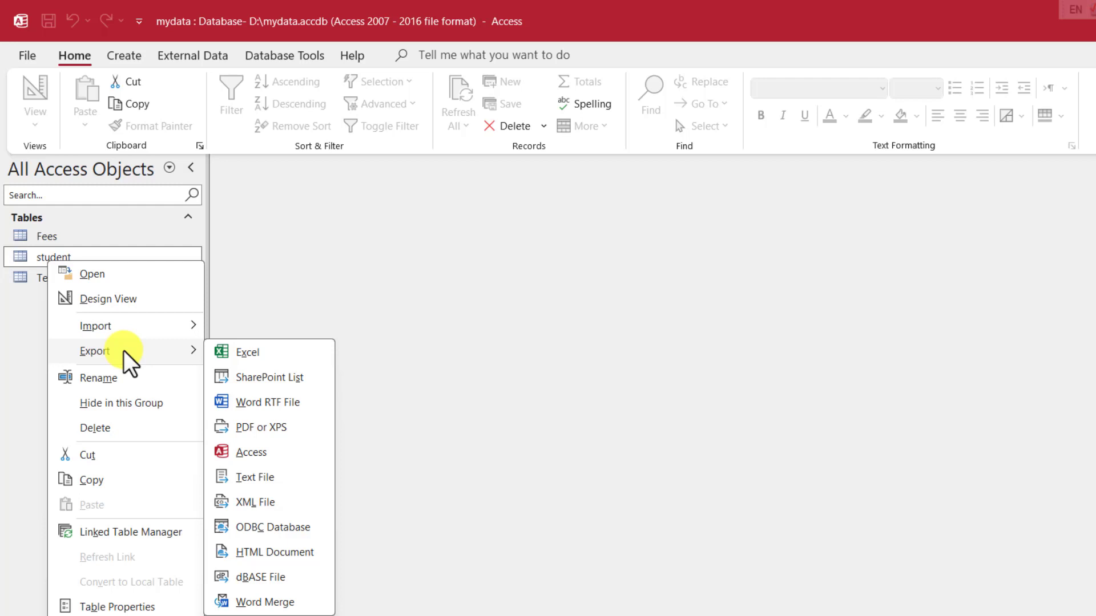
pyautogui.click(449, 421)
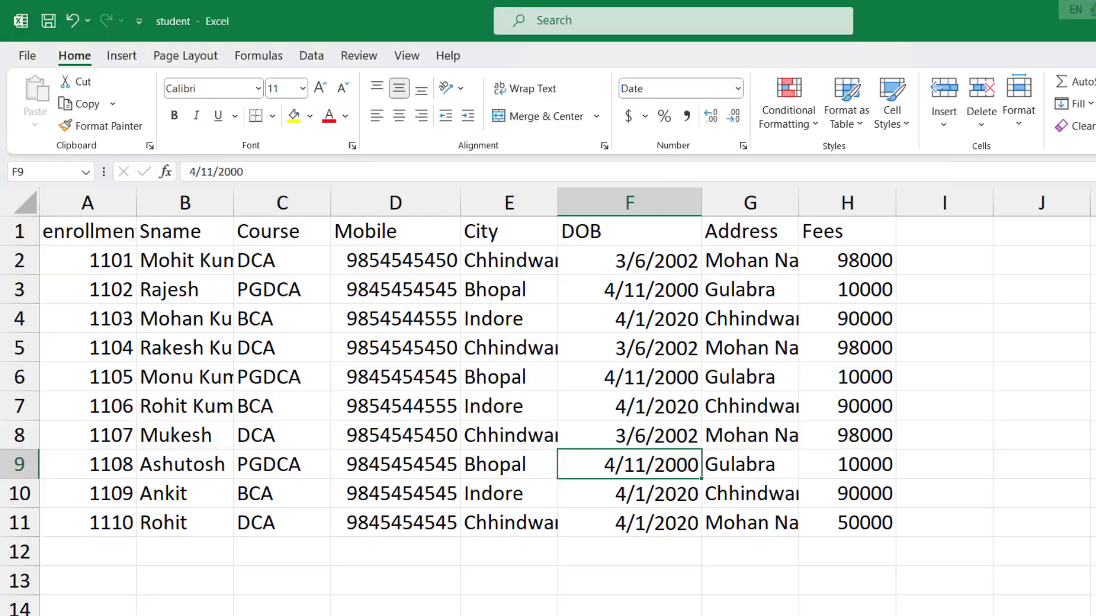
pyautogui.click(440, 403)
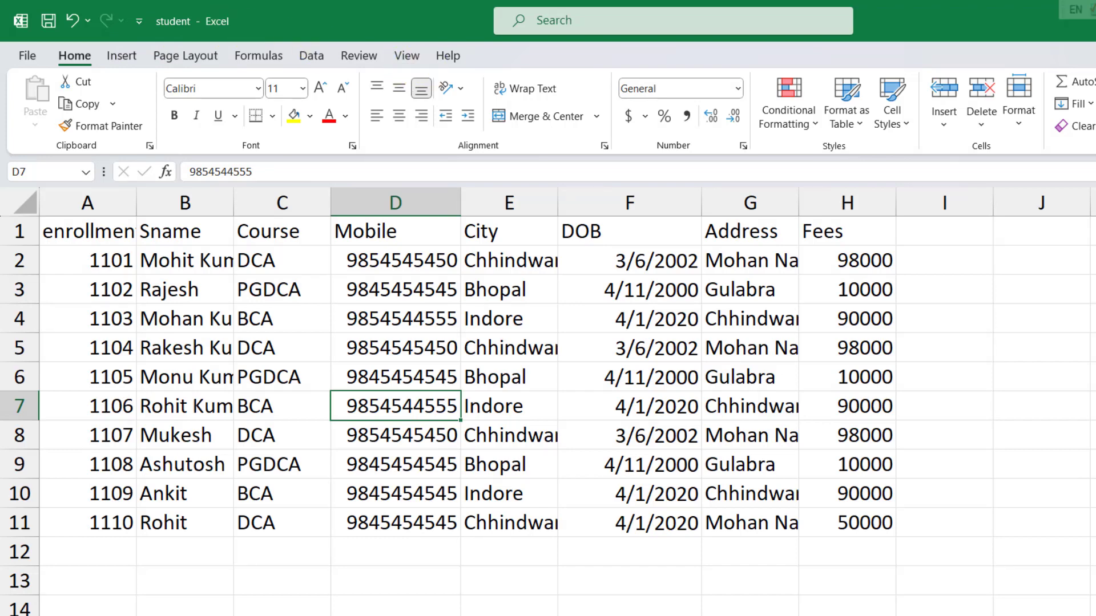
pyautogui.hotkey('alt', 'F4')
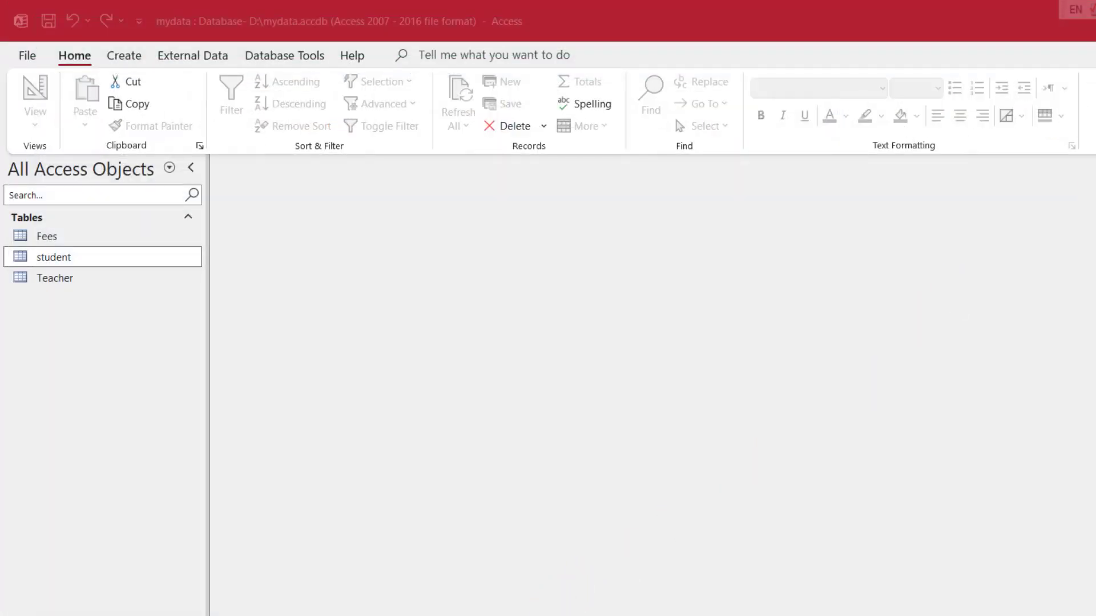
# Step: Start an Excel spreadsheet import from the student table's Import menu
pyautogui.rightClick(84, 311)
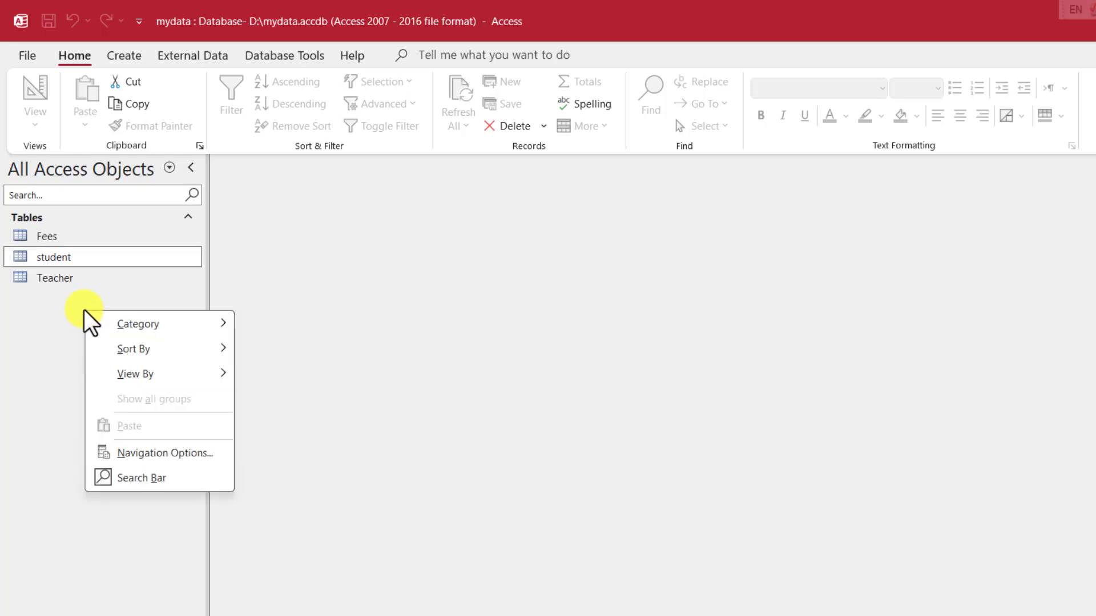
pyautogui.rightClick(56, 309)
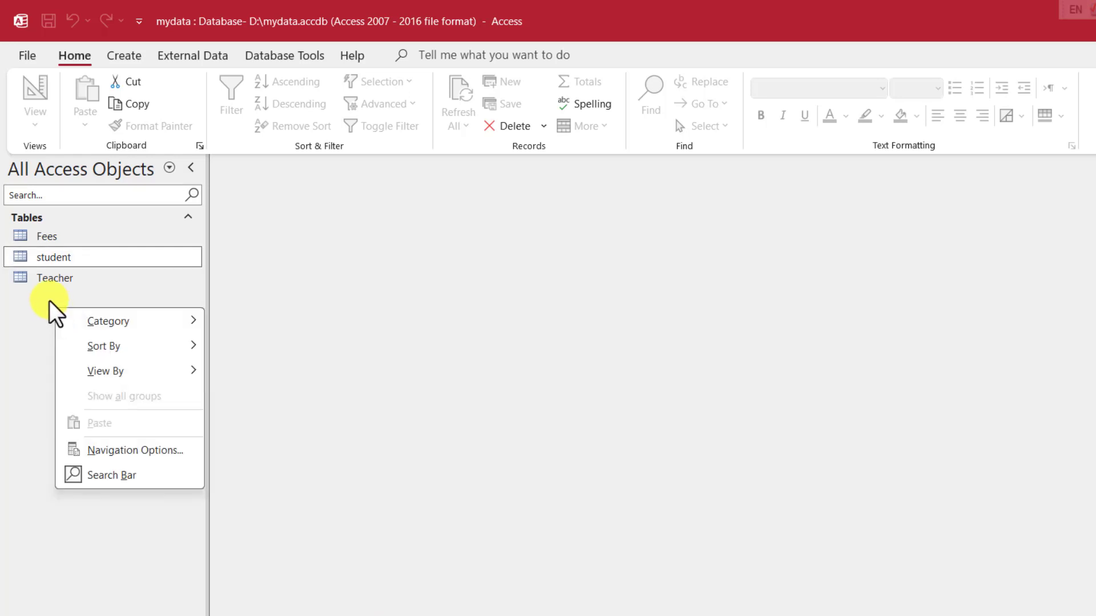
pyautogui.rightClick(55, 261)
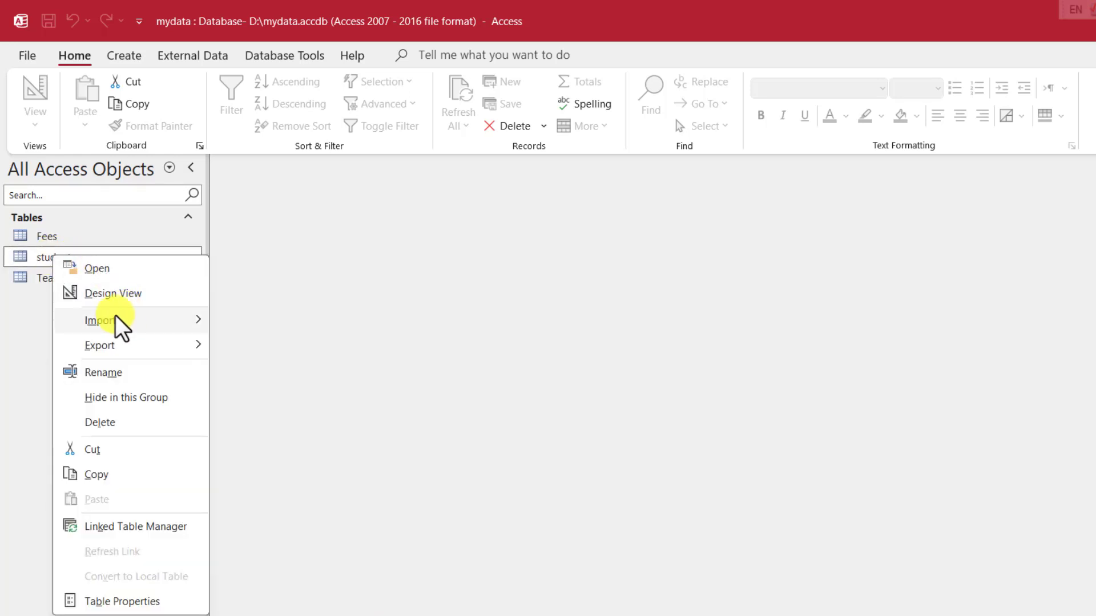
pyautogui.moveTo(106, 321)
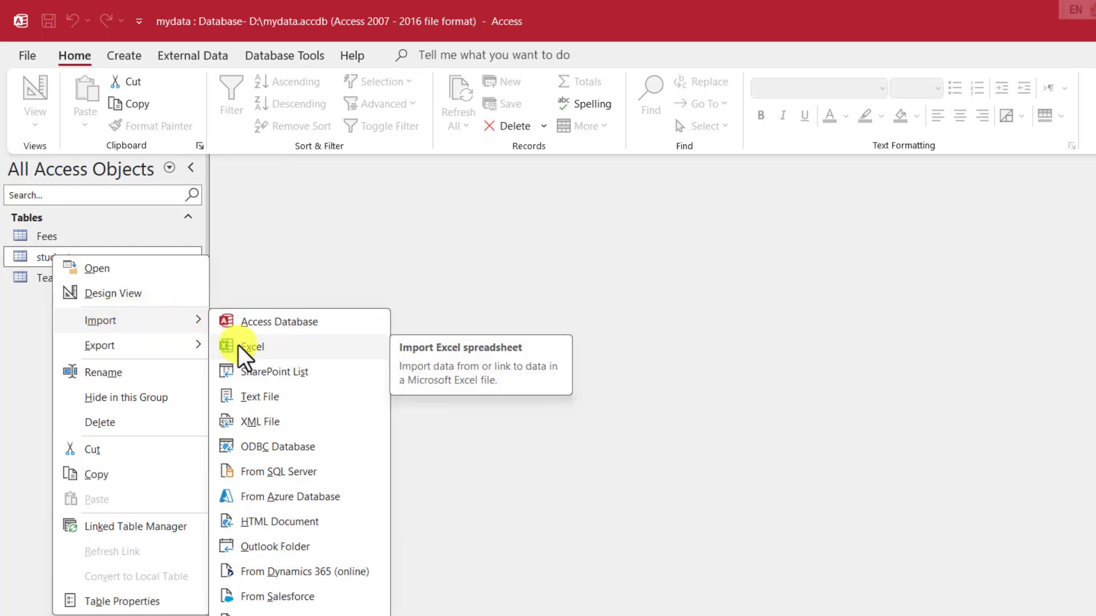
pyautogui.click(238, 347)
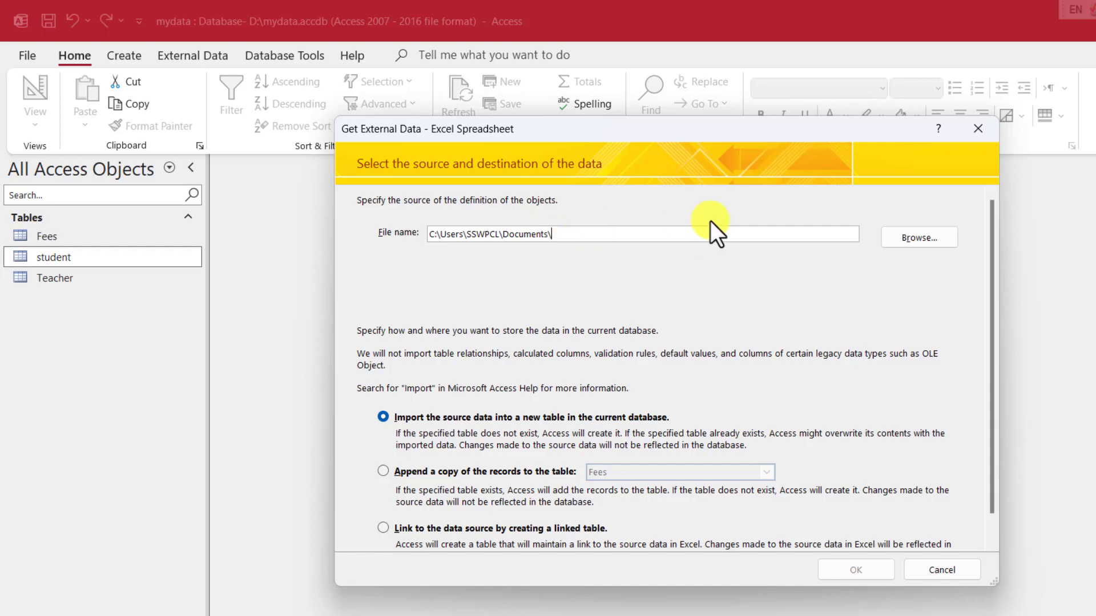
# Step: Choose student.xlsx from Documents as the import source file
pyautogui.click(915, 236)
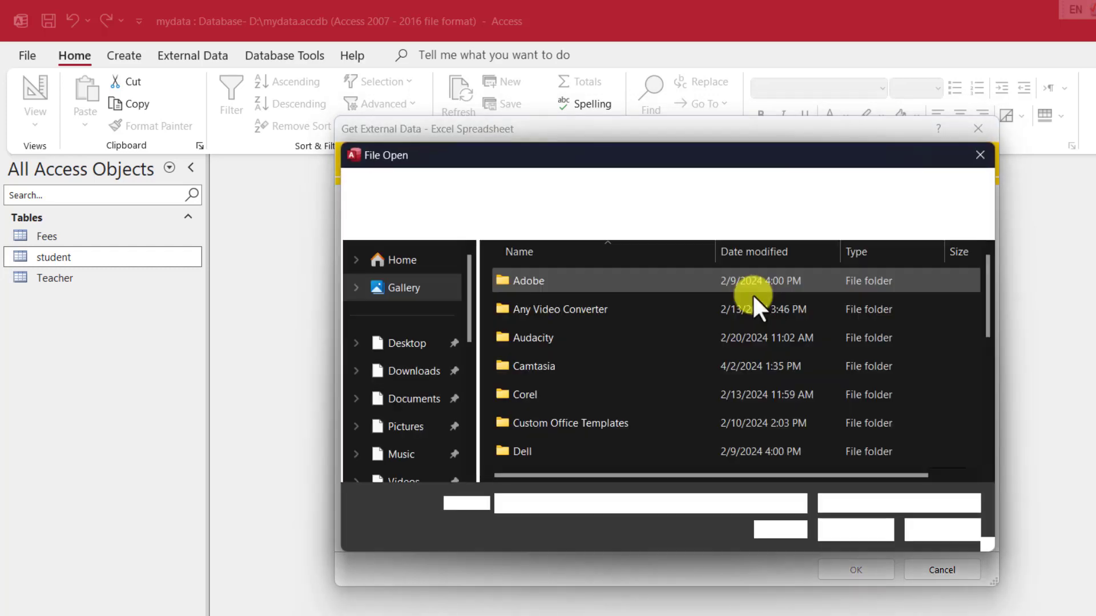
pyautogui.click(408, 370)
pyautogui.scroll(-5, 562, 374)
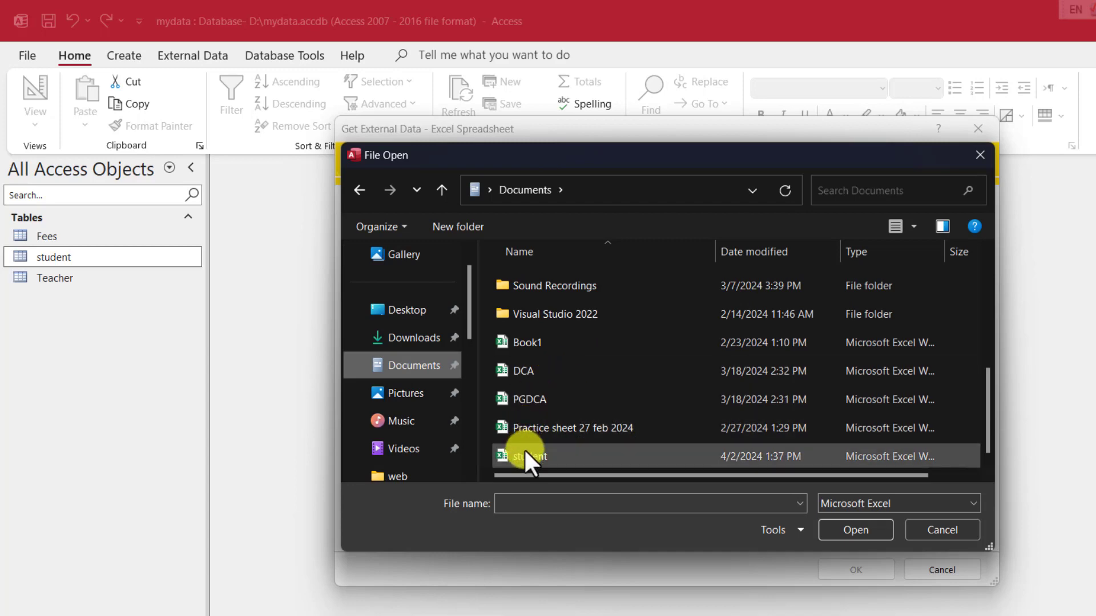
pyautogui.click(525, 454)
pyautogui.click(843, 529)
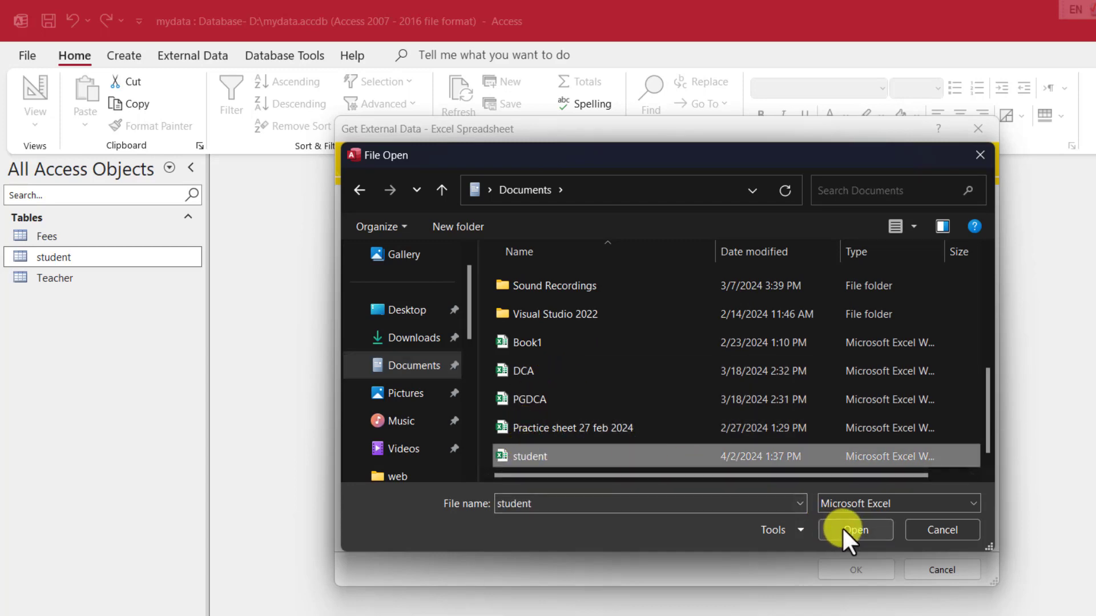
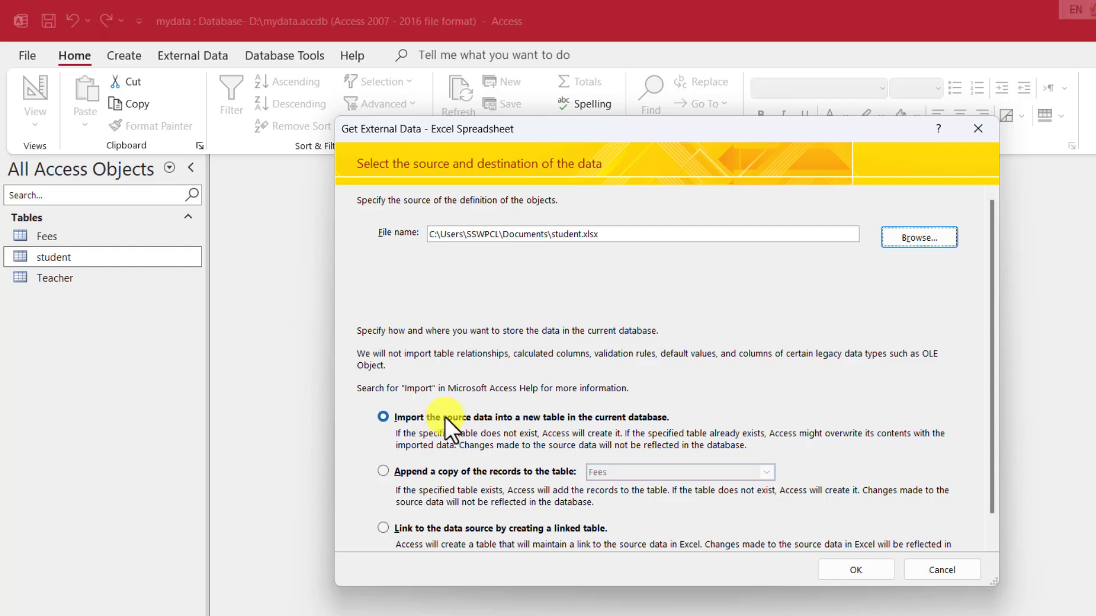
# Step: Import student.xlsx's student worksheet into the student table with first-row headings and an Access-added primary key
pyautogui.click(873, 570)
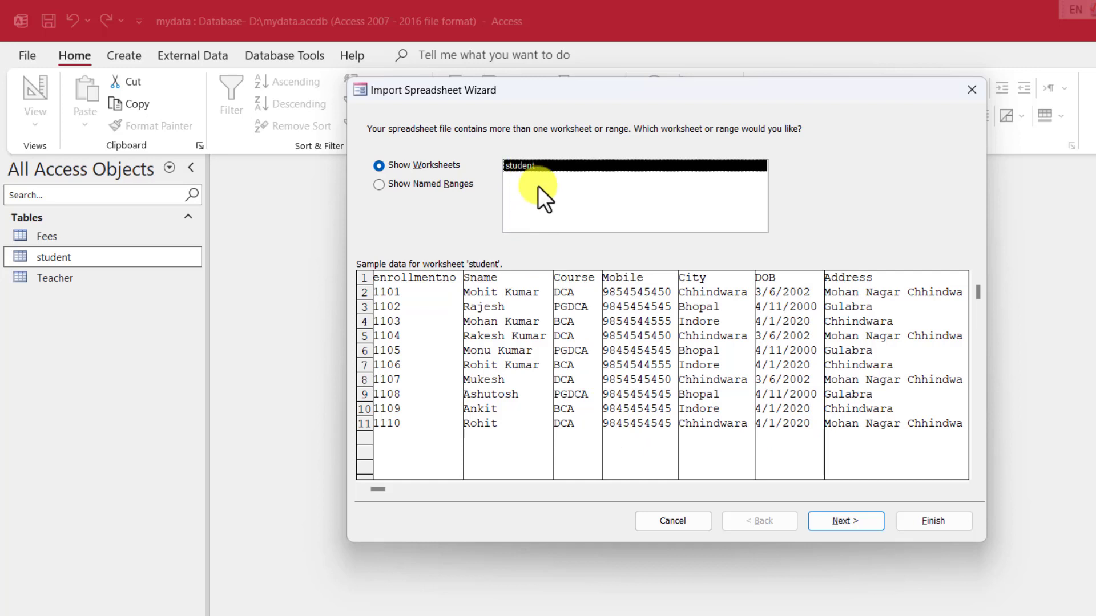
pyautogui.click(847, 525)
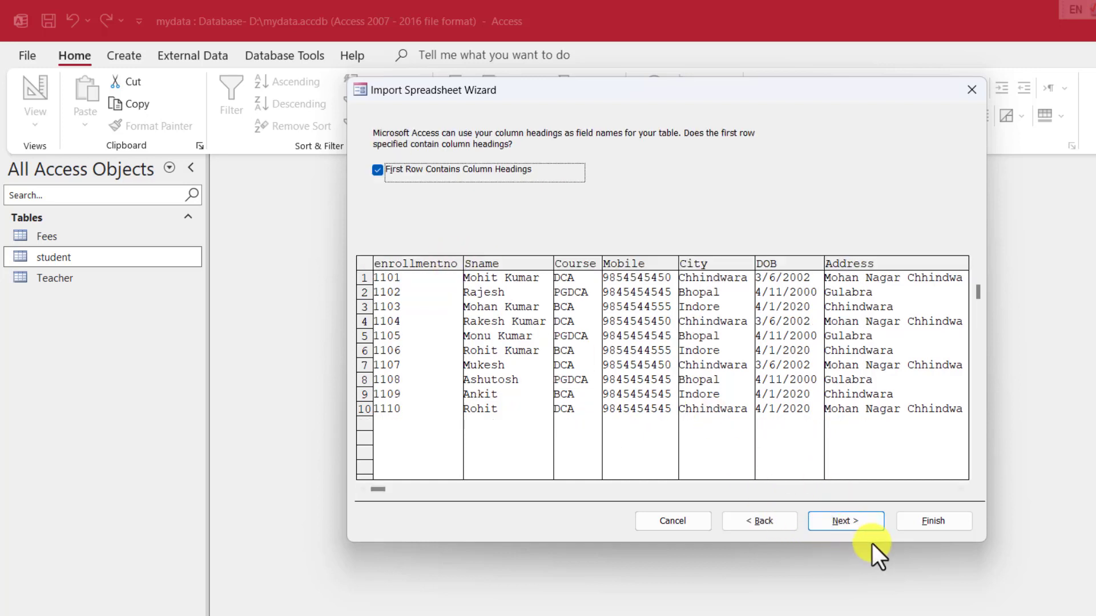
pyautogui.click(858, 523)
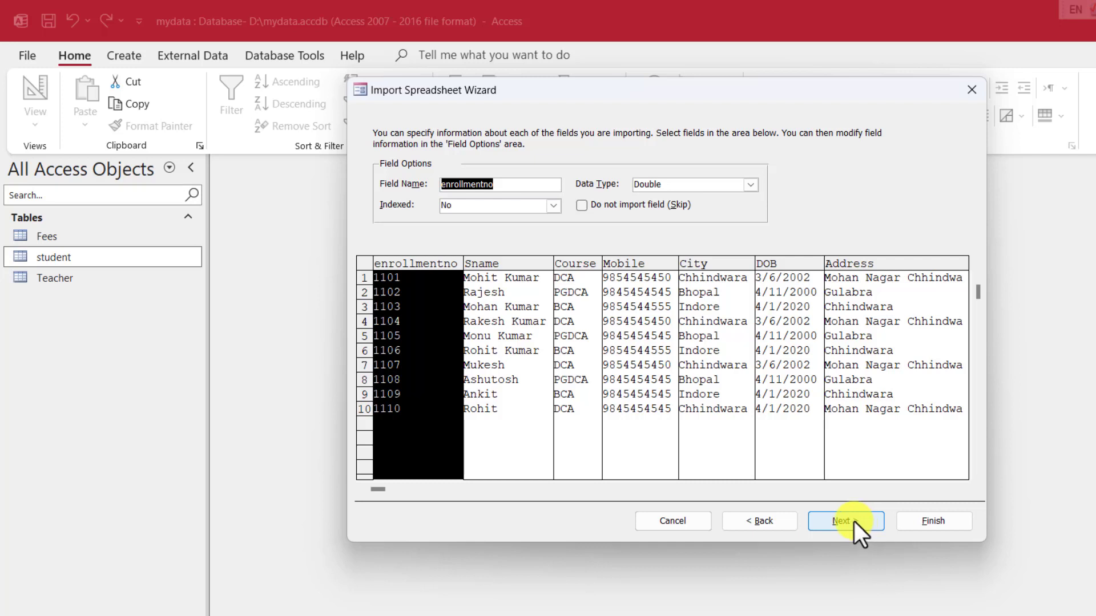
pyautogui.click(853, 522)
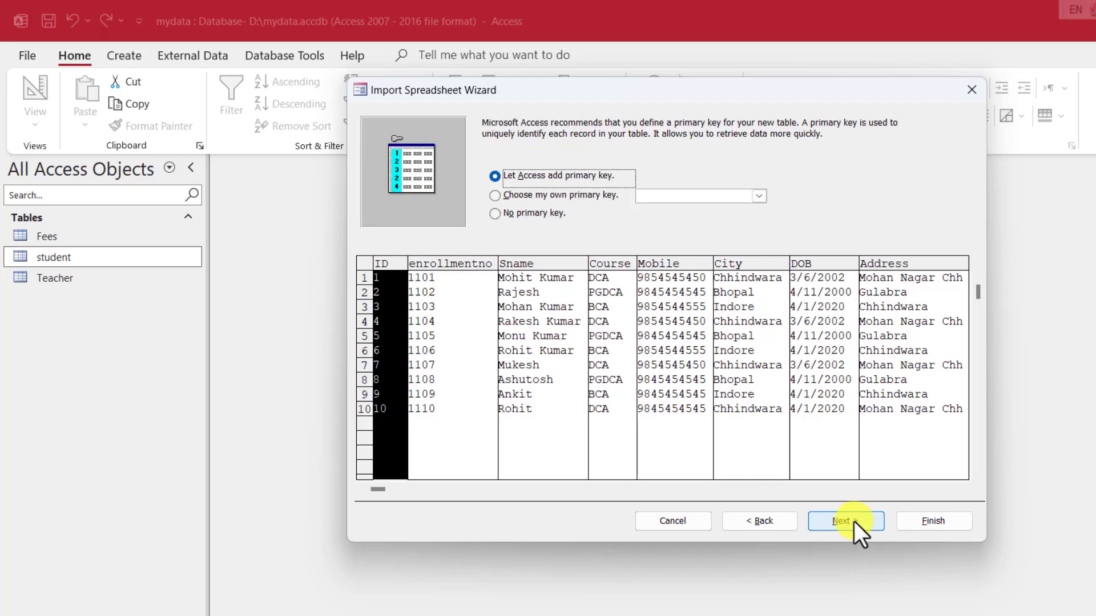
pyautogui.click(854, 521)
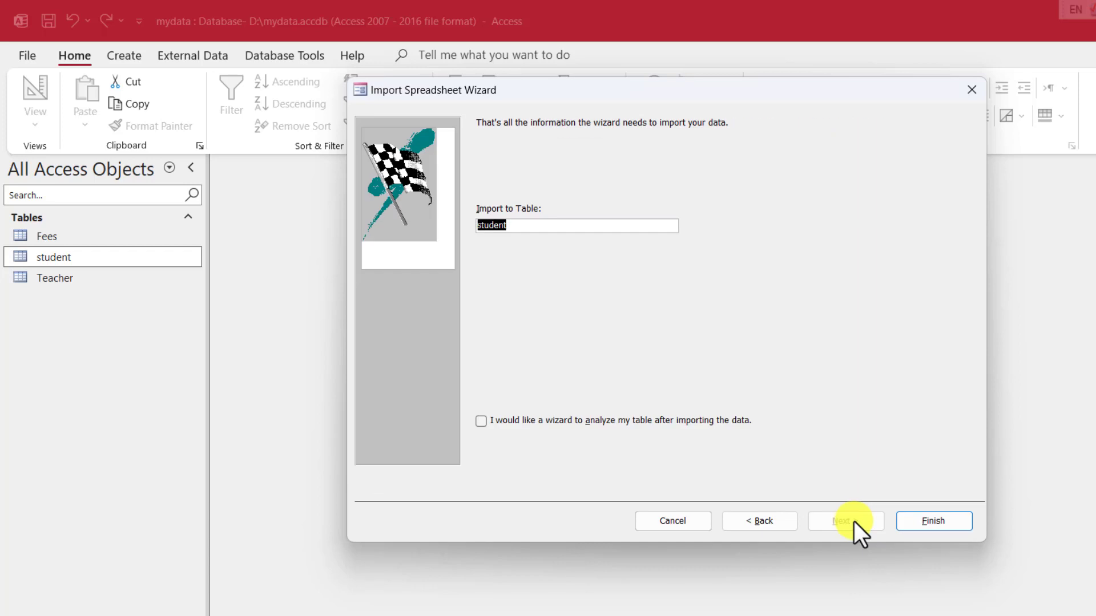
pyautogui.click(911, 519)
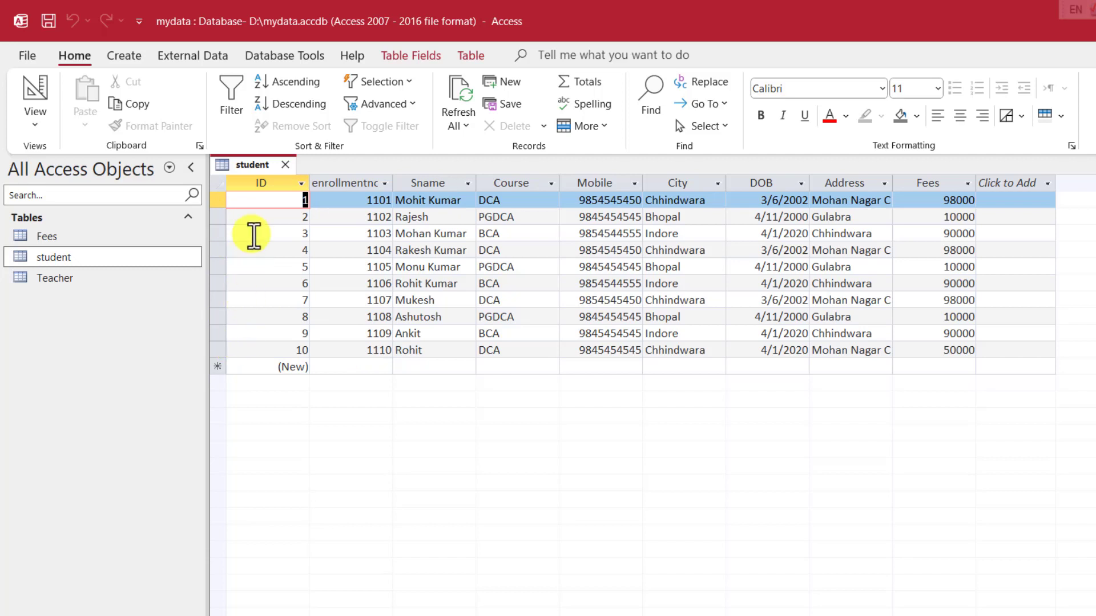
# Step: Bring up the options for the re-imported student table, now ten records with an ID column
pyautogui.rightClick(58, 260)
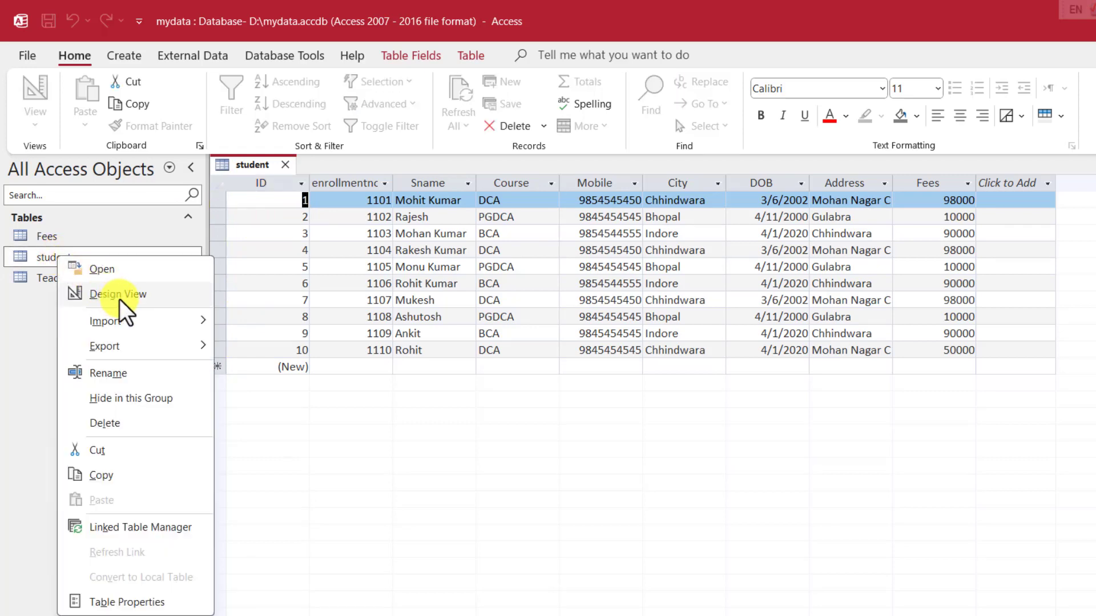
# Step: Delete the ID field in the student table's design, accepting removal of its primary key
pyautogui.click(121, 300)
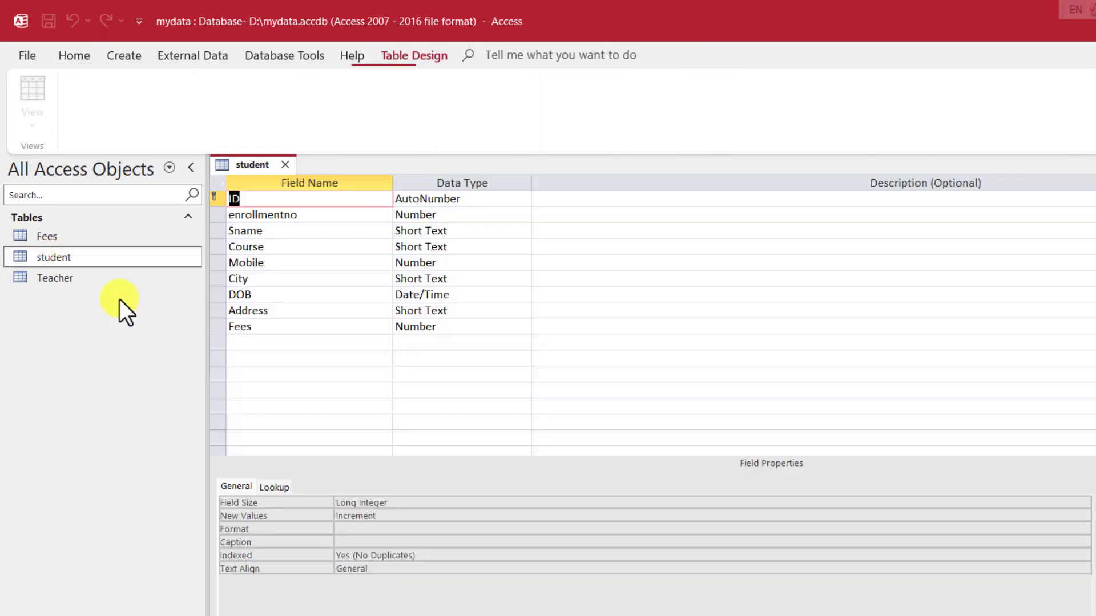
pyautogui.rightClick(216, 196)
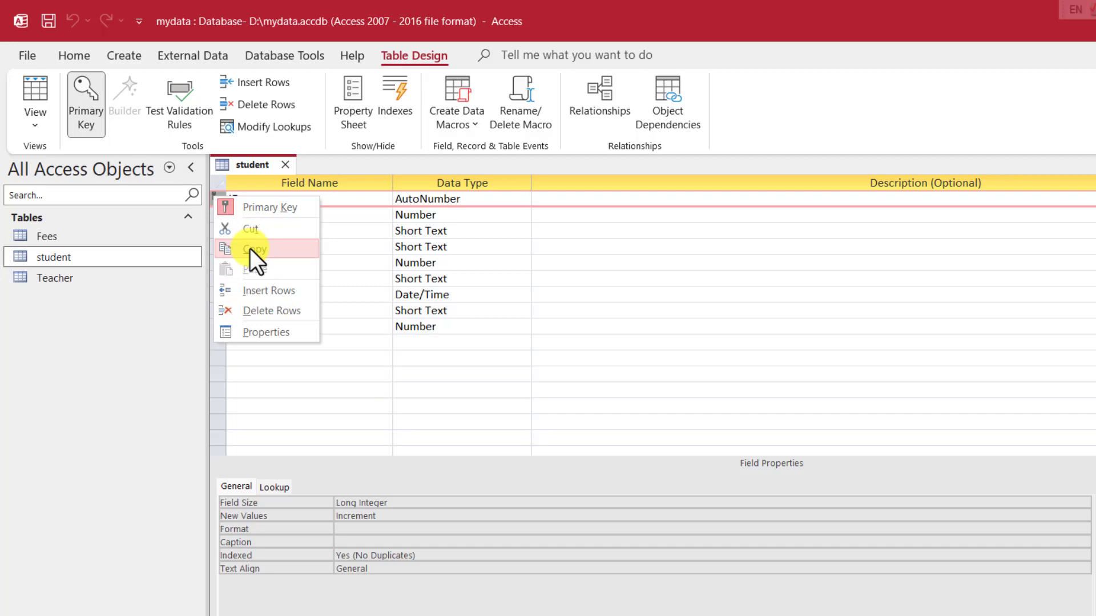
pyautogui.click(273, 308)
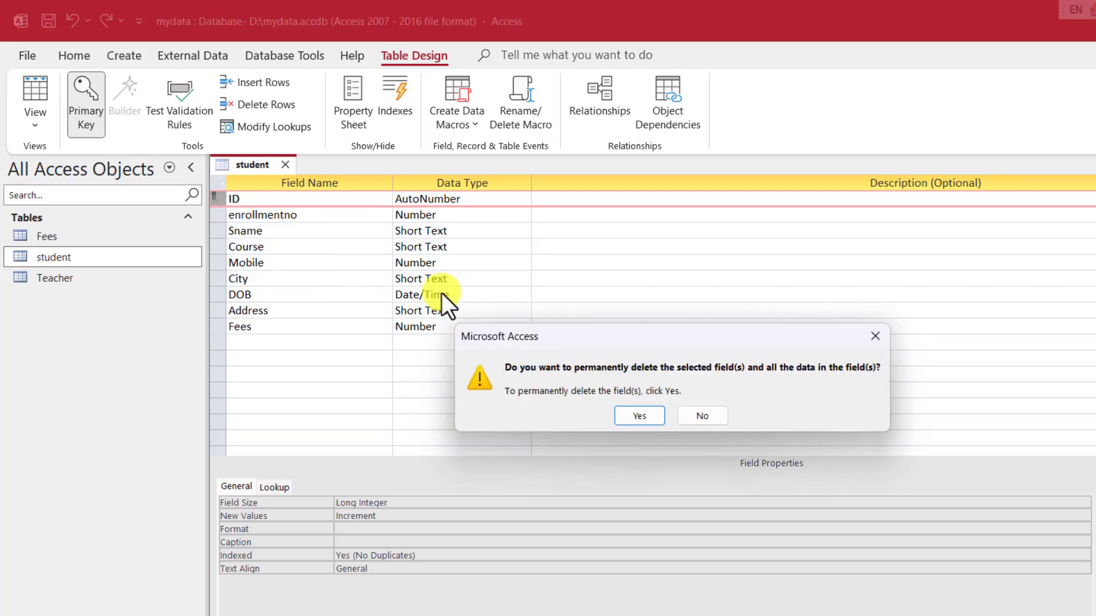
pyautogui.click(641, 417)
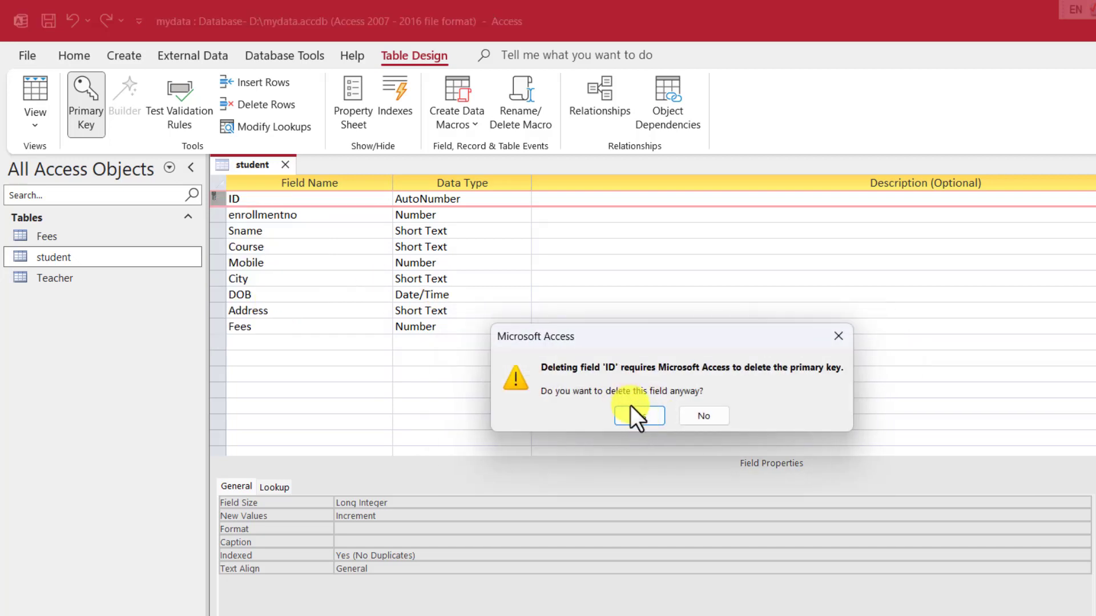
pyautogui.click(631, 408)
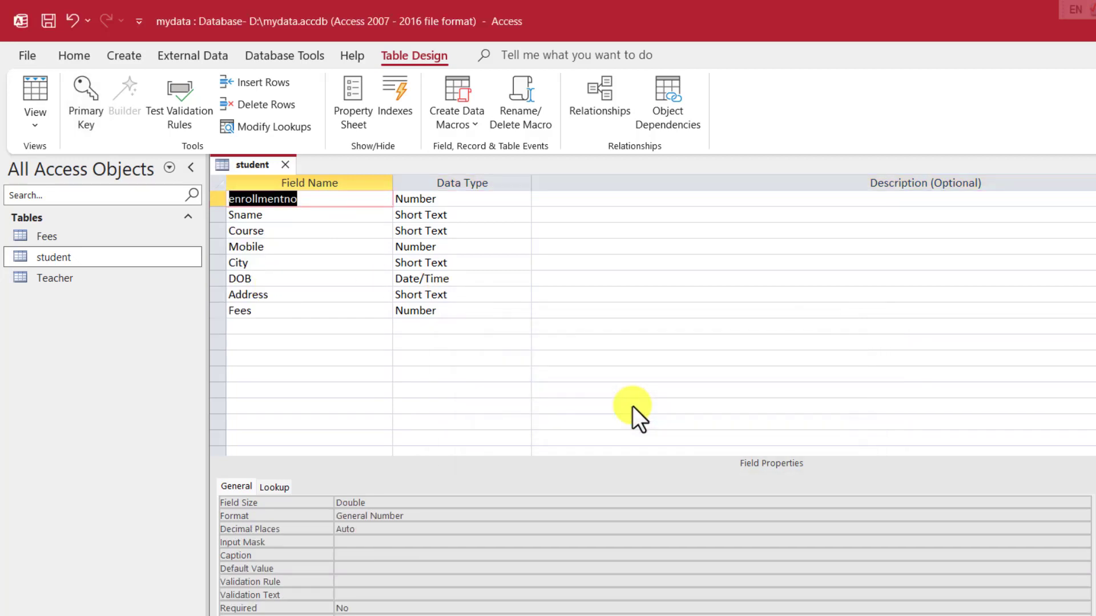
# Step: Make enrollmentno the primary key, save the design, and reopen the student table
pyautogui.click(222, 198)
pyautogui.rightClick(223, 198)
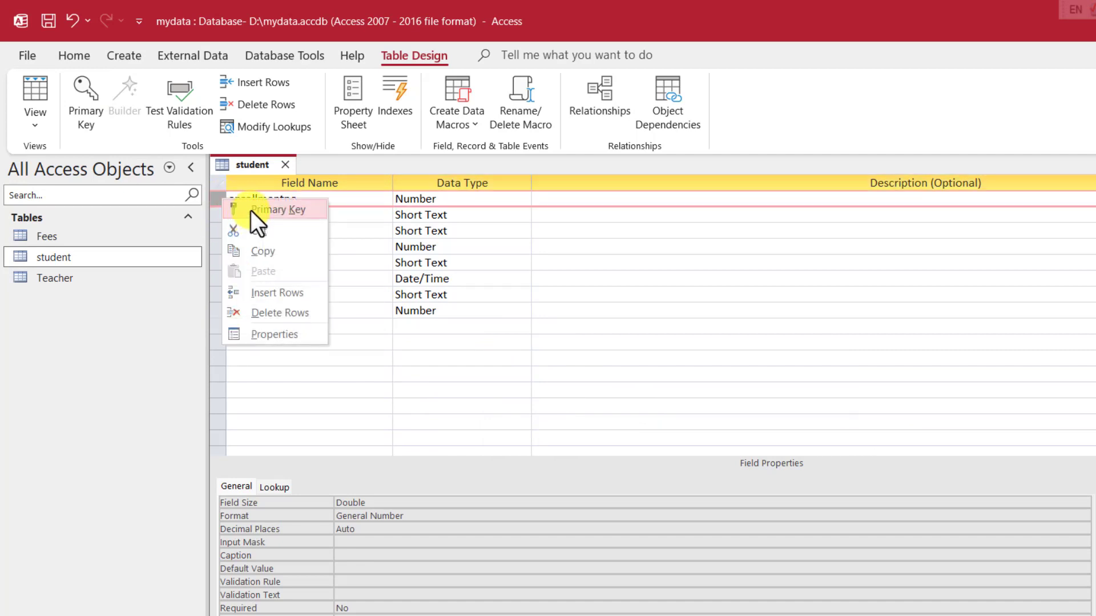
pyautogui.click(251, 210)
pyautogui.rightClick(254, 166)
pyautogui.click(281, 178)
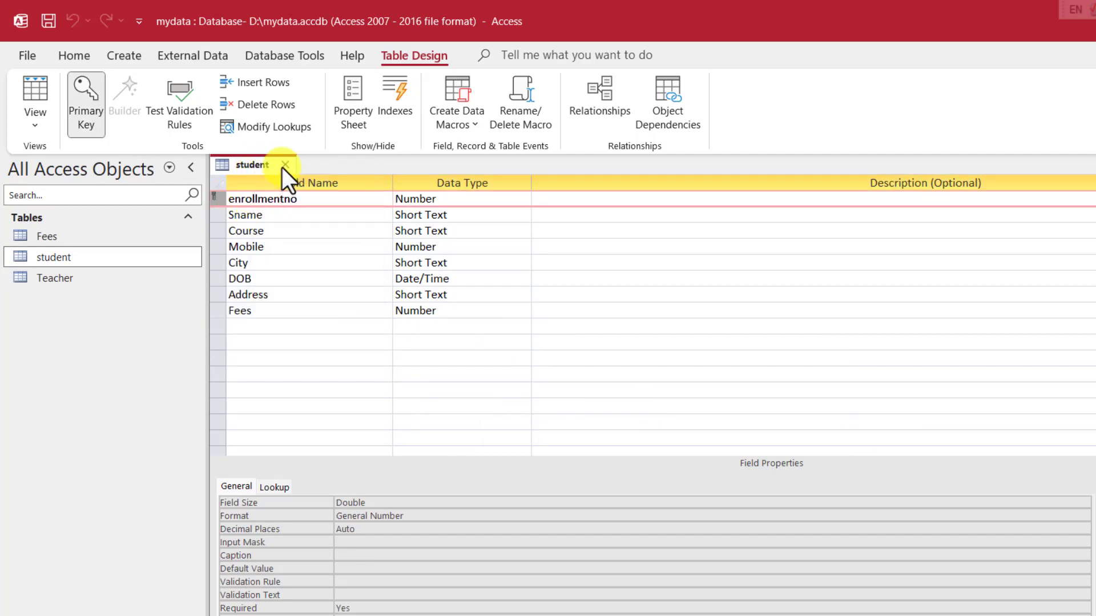
pyautogui.click(284, 165)
pyautogui.doubleClick(55, 256)
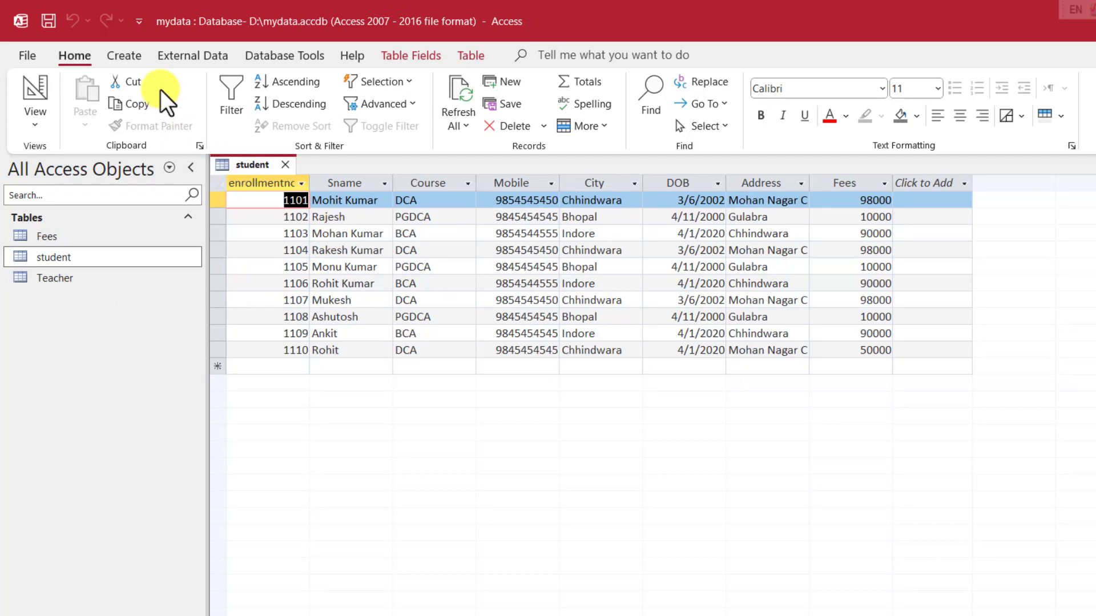
# Step: Switch to the Create tab and try renaming the open student table, dismissing the refusal
pyautogui.click(127, 51)
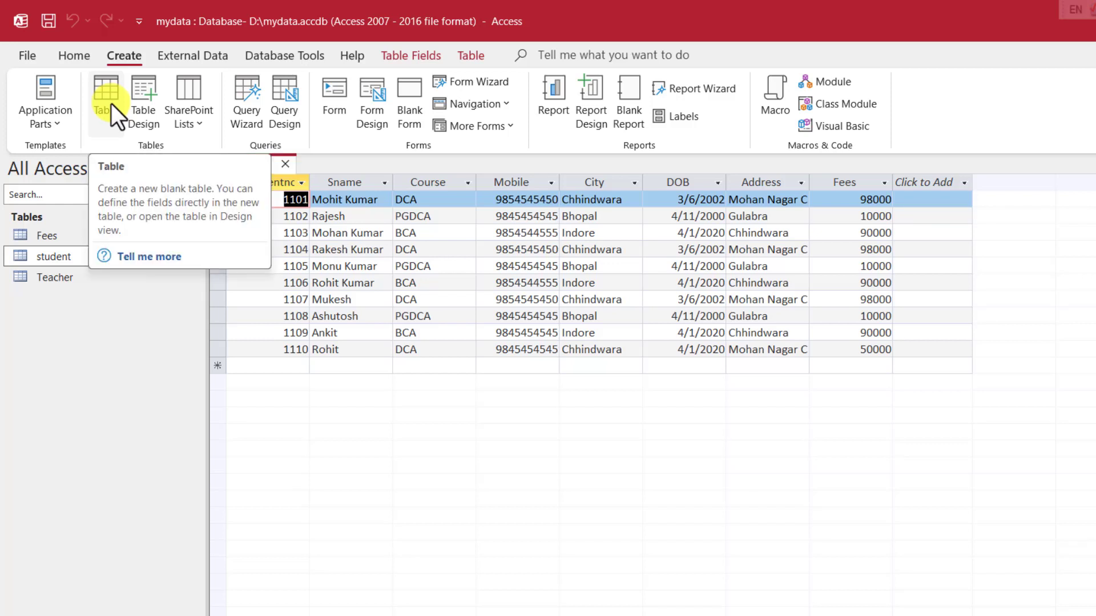
pyautogui.rightClick(57, 258)
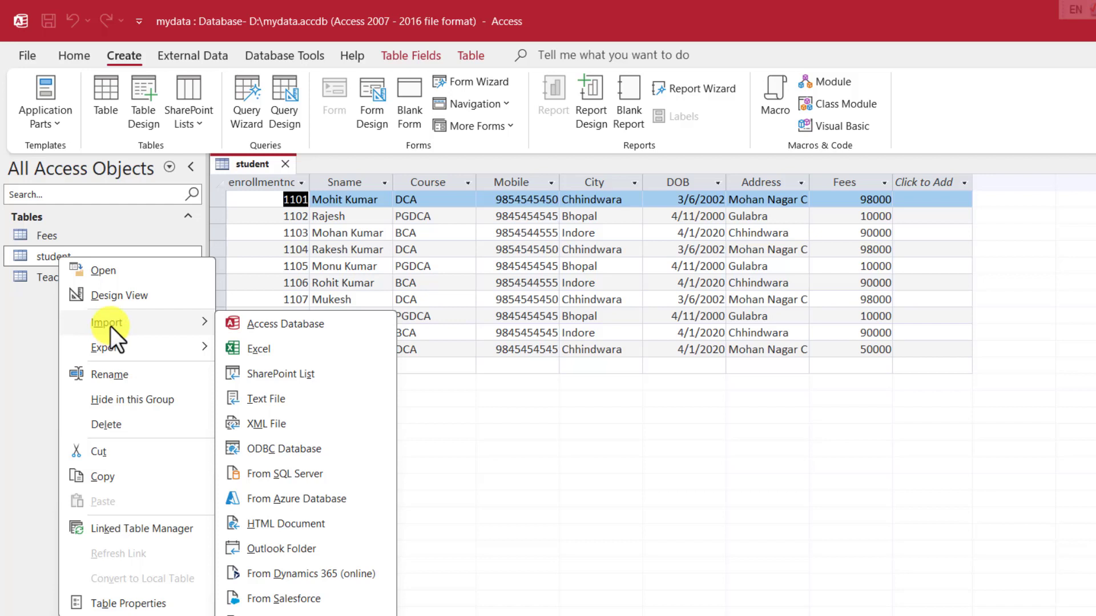
pyautogui.moveTo(111, 349)
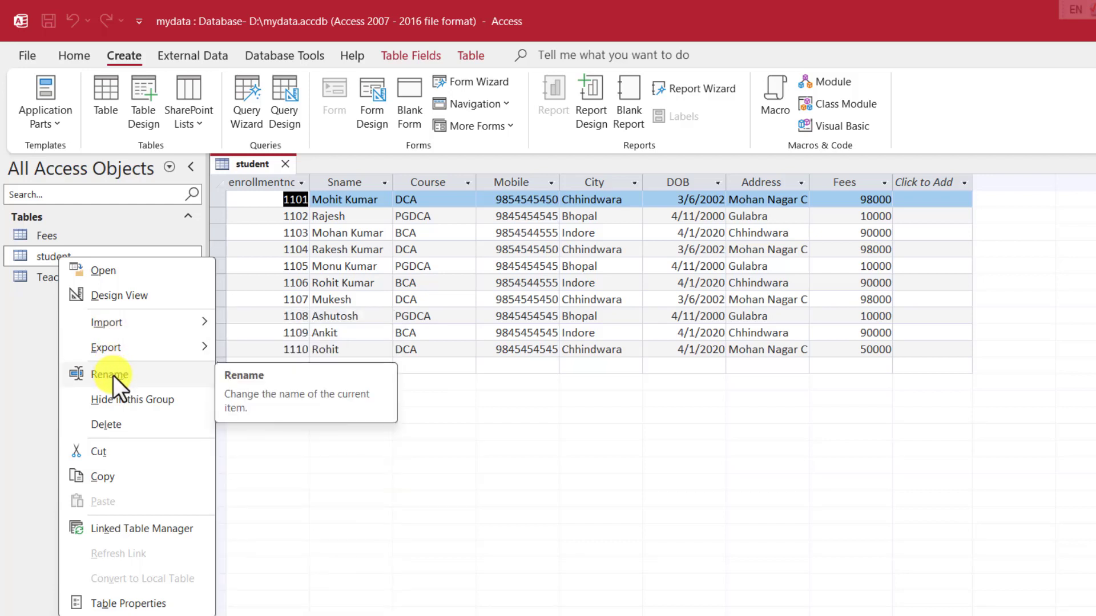
pyautogui.click(110, 374)
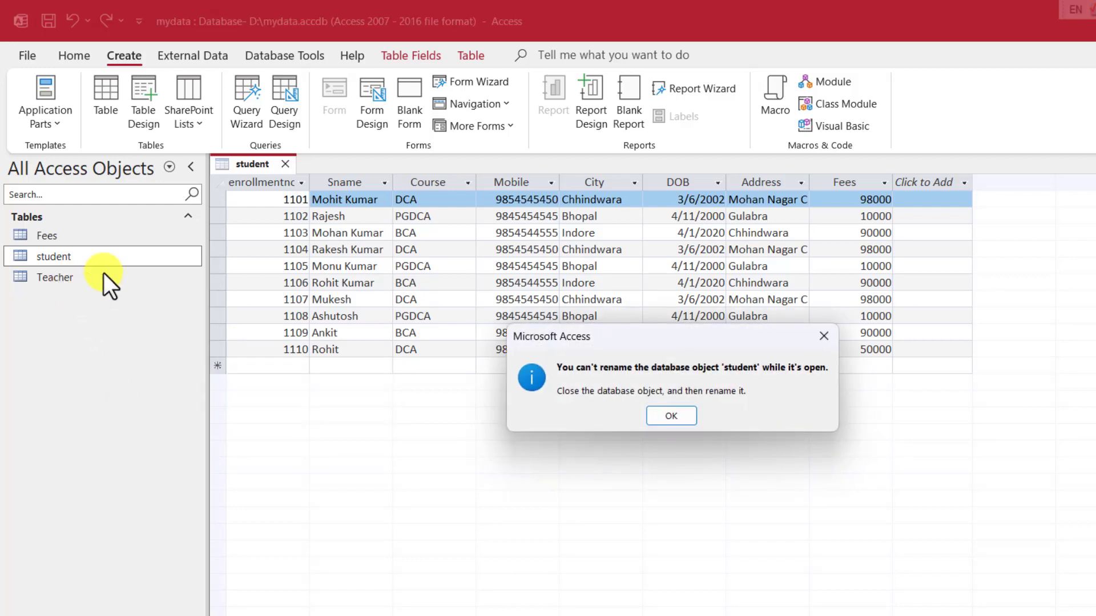
pyautogui.click(671, 415)
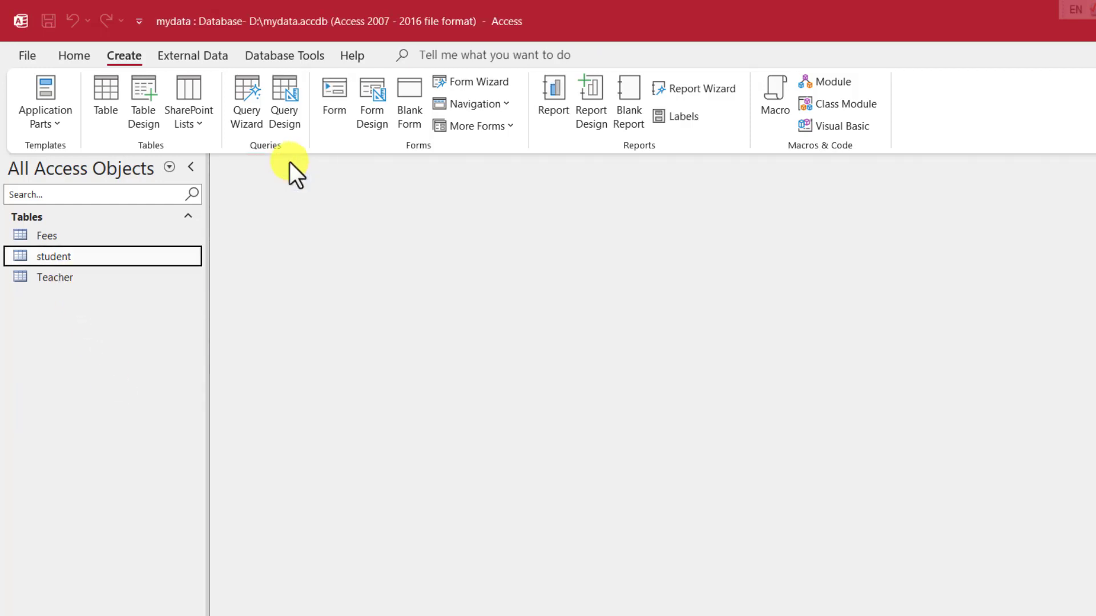
# Step: Close the student table, then start a rename but keep the name student
pyautogui.click(285, 163)
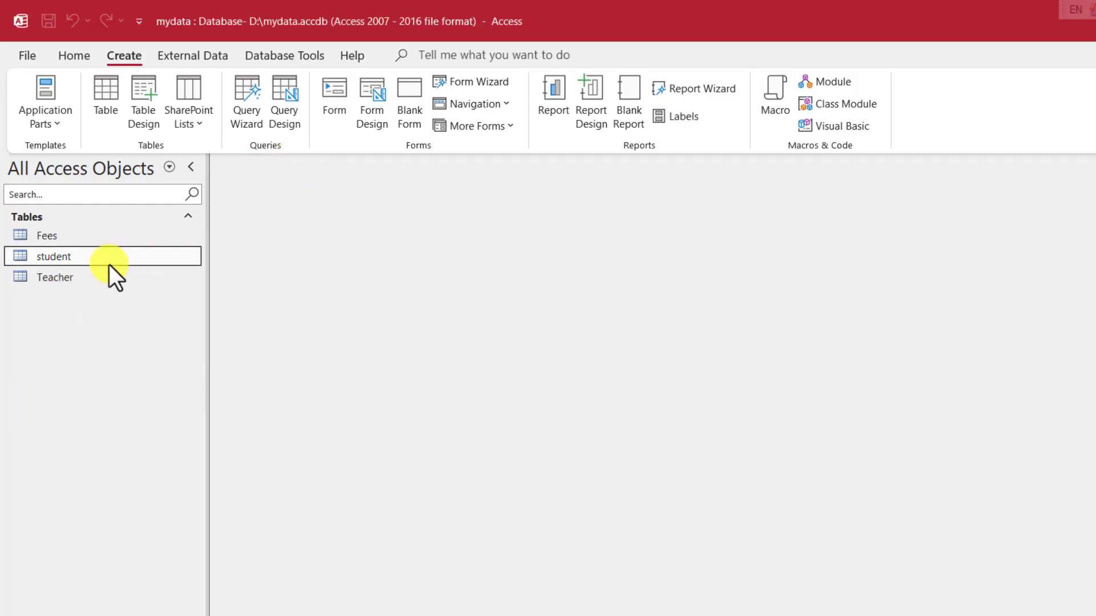
pyautogui.rightClick(64, 255)
pyautogui.click(135, 371)
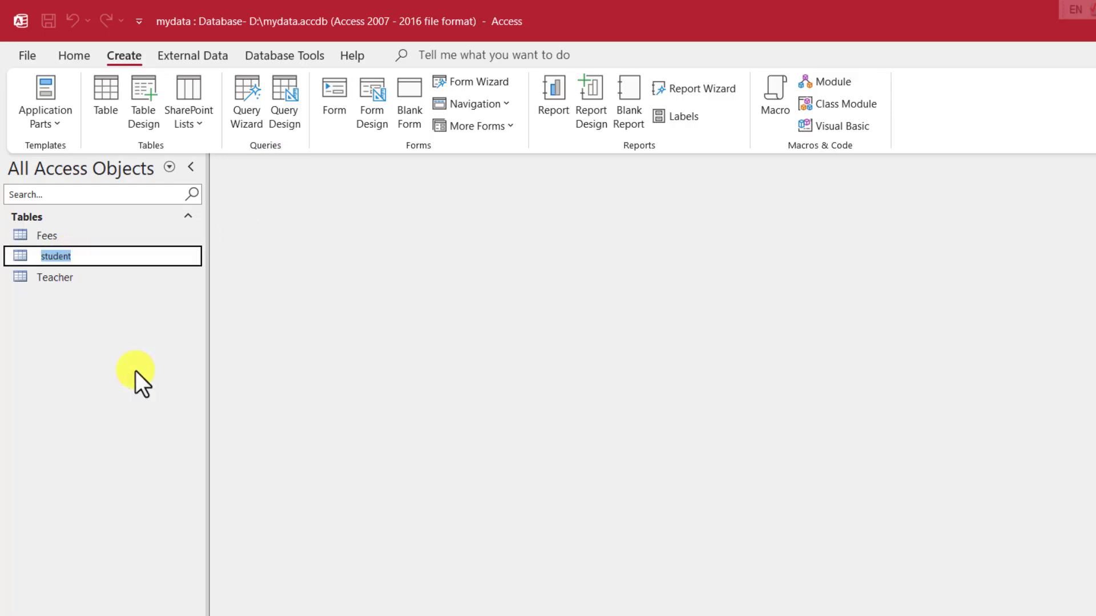
pyautogui.click(85, 256)
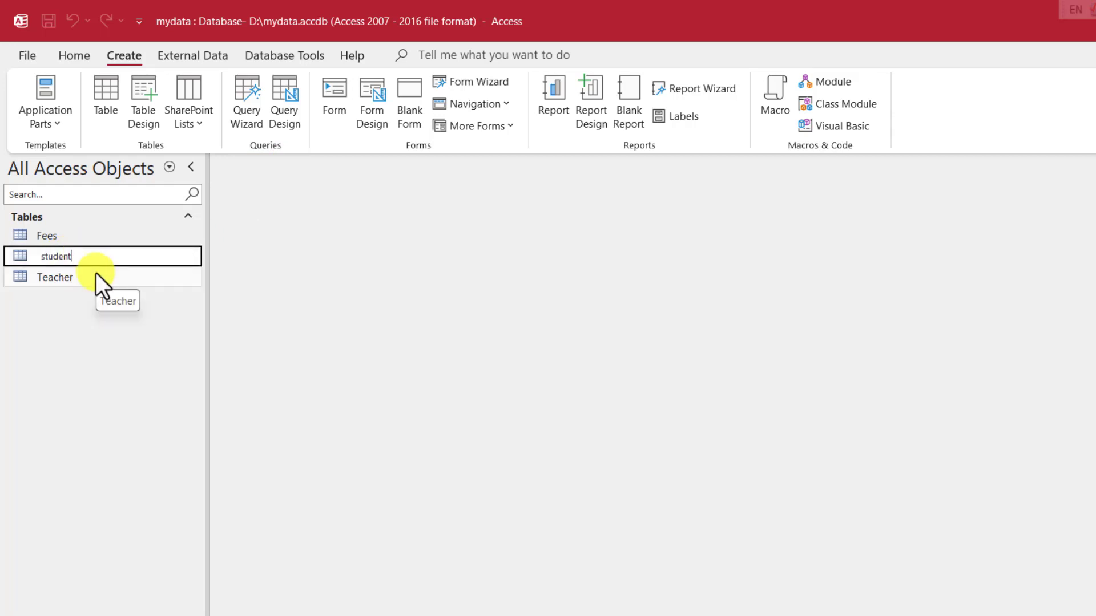
pyautogui.click(64, 284)
pyautogui.rightClick(57, 258)
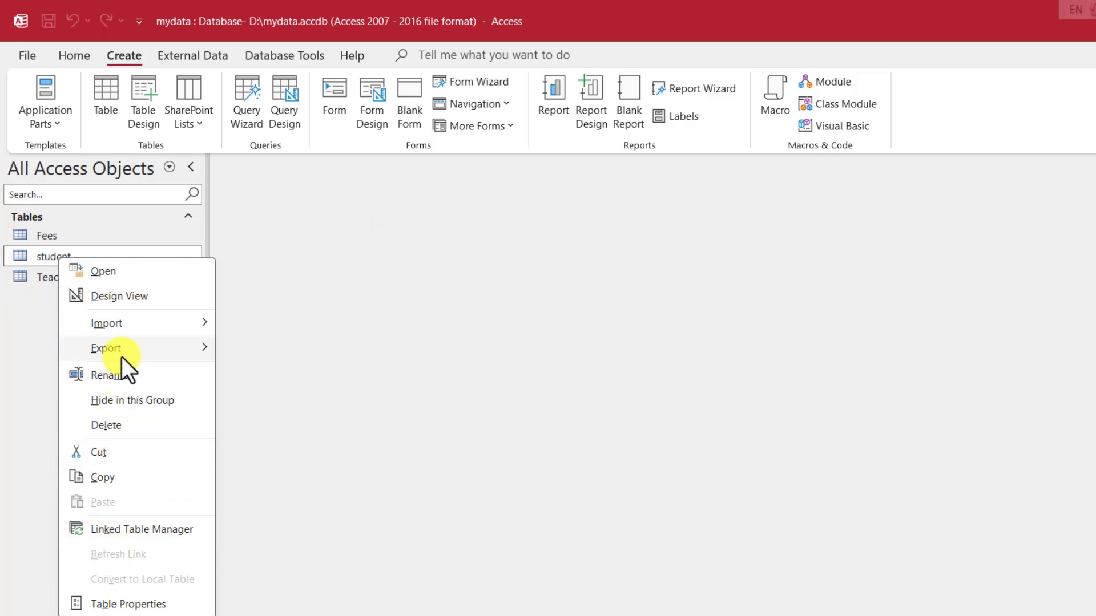
# Step: Dismiss the shortcut menu, leave the File backstage, and return to the Home tab
pyautogui.moveTo(122, 357)
pyautogui.click(42, 336)
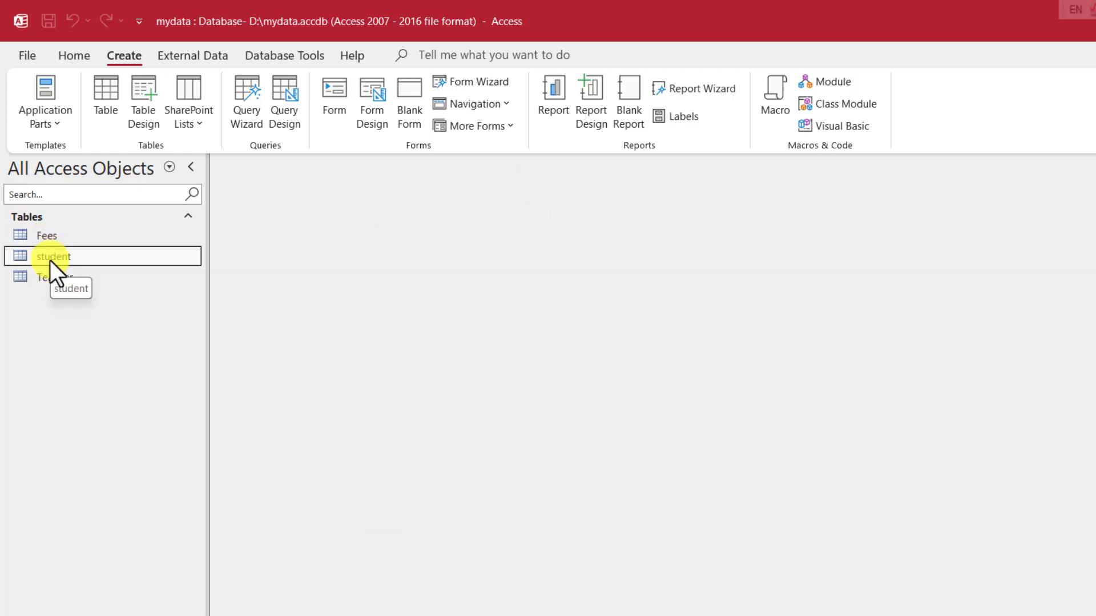
pyautogui.click(45, 55)
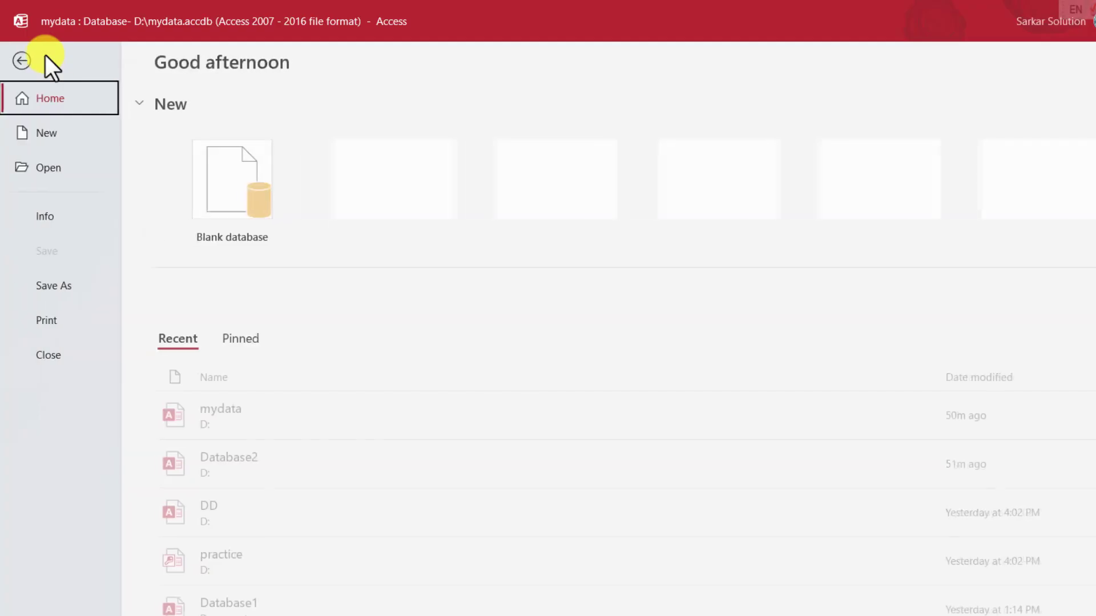
pyautogui.click(23, 60)
pyautogui.click(70, 57)
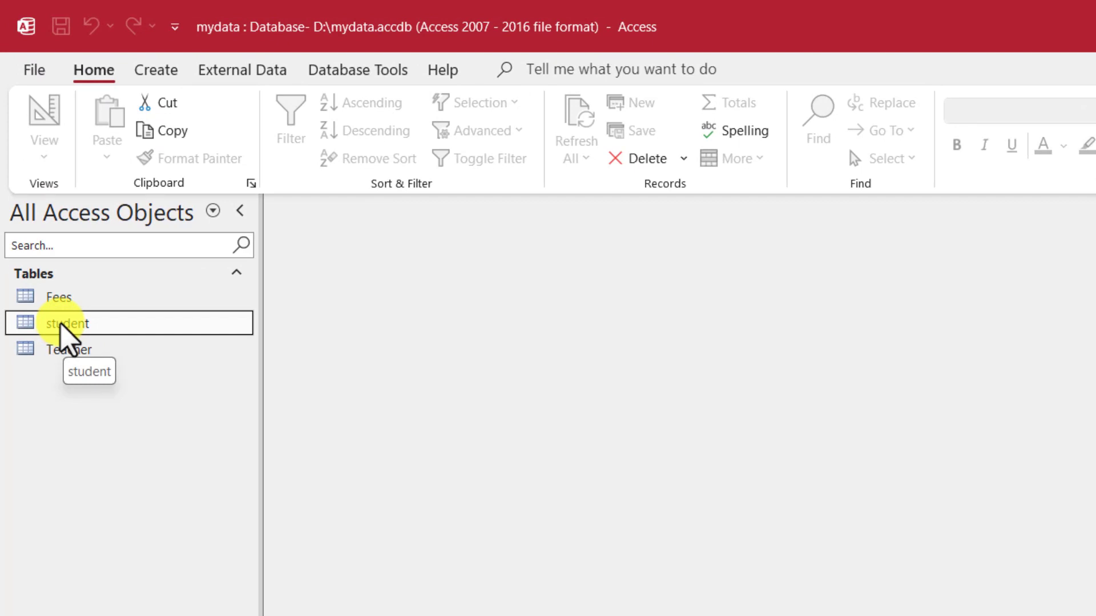
# Step: Open student in Design View and inspect the City and DOB fields' data types
pyautogui.rightClick(61, 325)
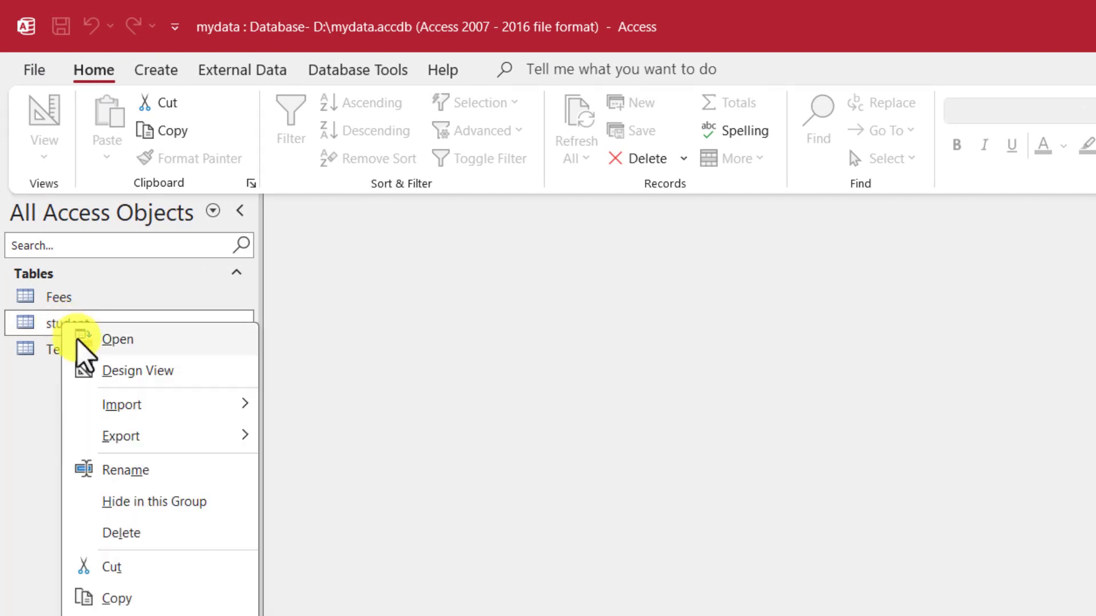
pyautogui.click(113, 377)
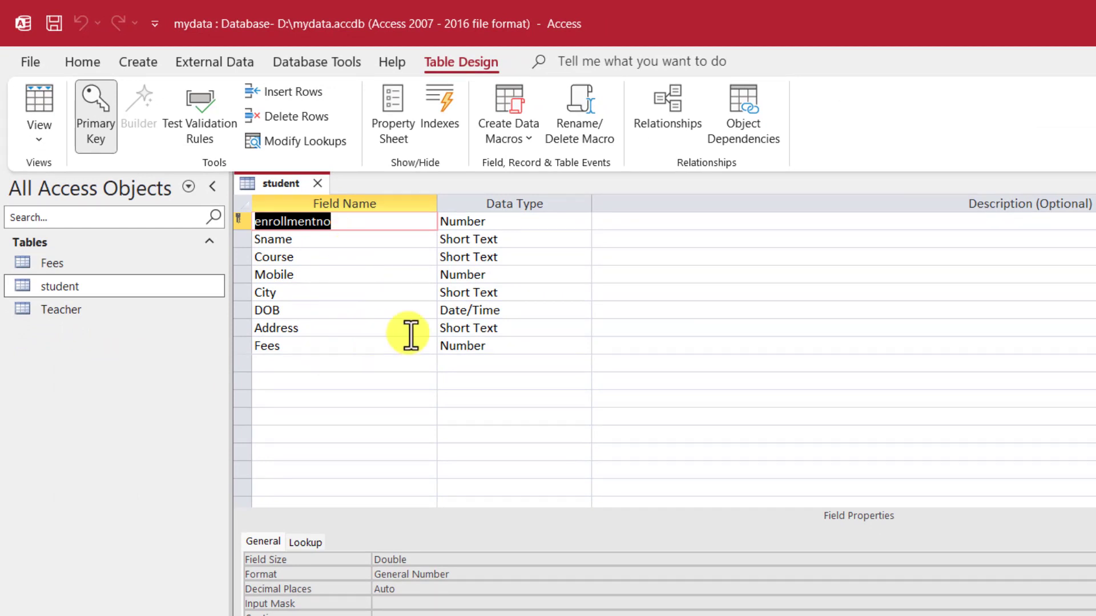
pyautogui.click(506, 292)
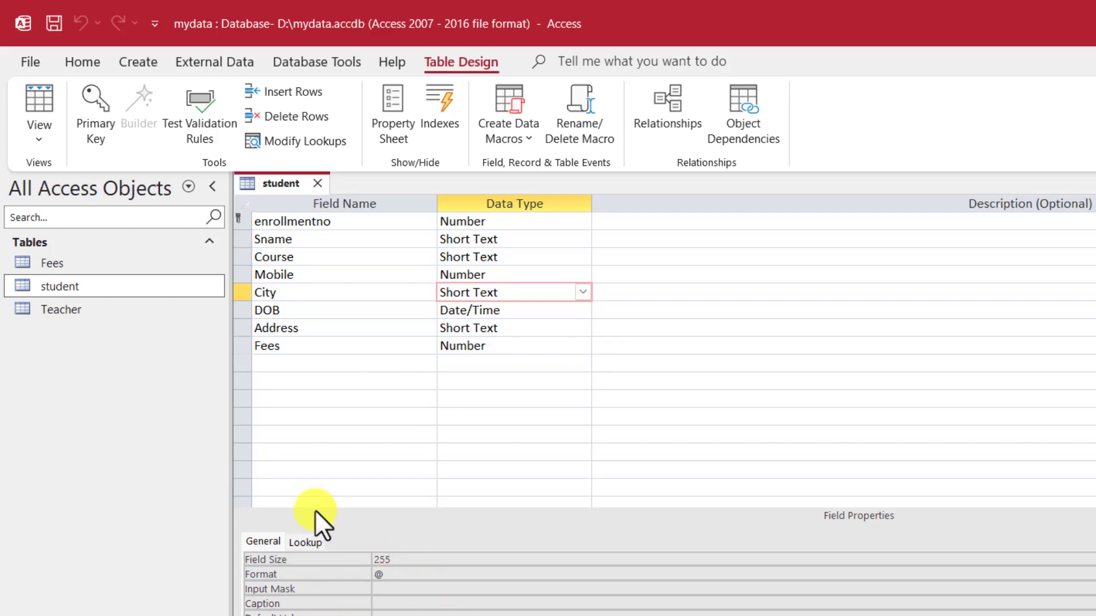
pyautogui.click(321, 310)
pyautogui.rightClick(293, 184)
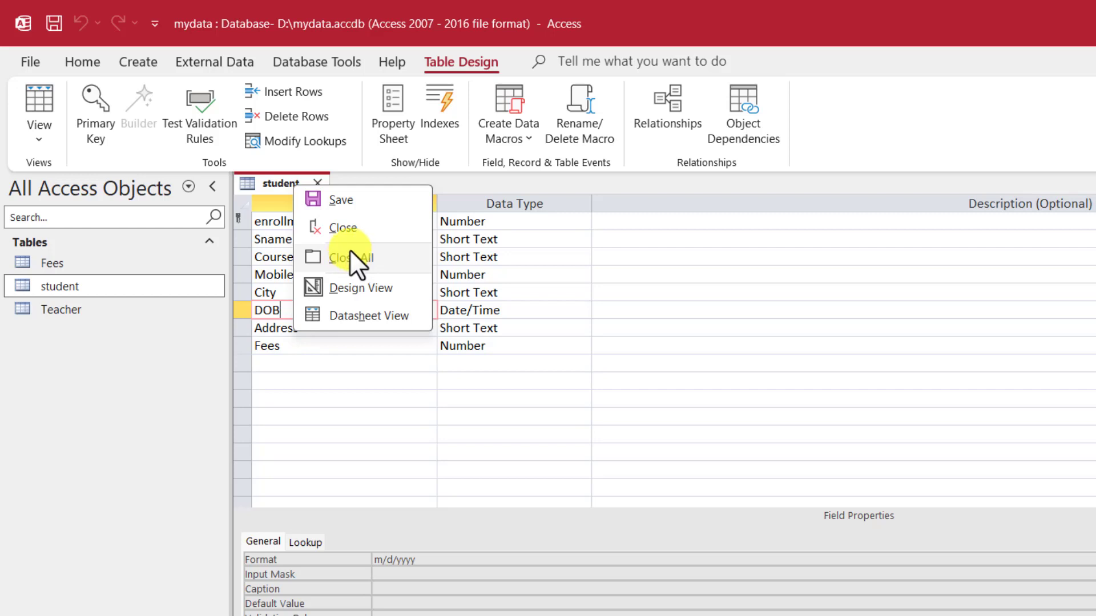
pyautogui.click(385, 290)
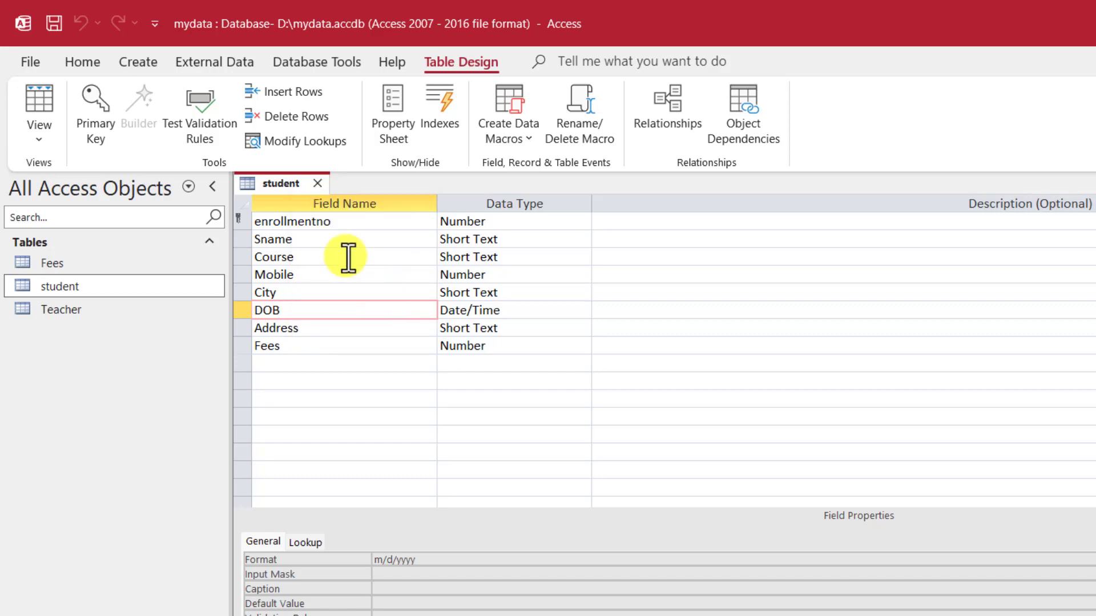
pyautogui.rightClick(292, 183)
# Step: Show student in Datasheet View, close and reopen its ten records, then display Create commands
pyautogui.click(377, 310)
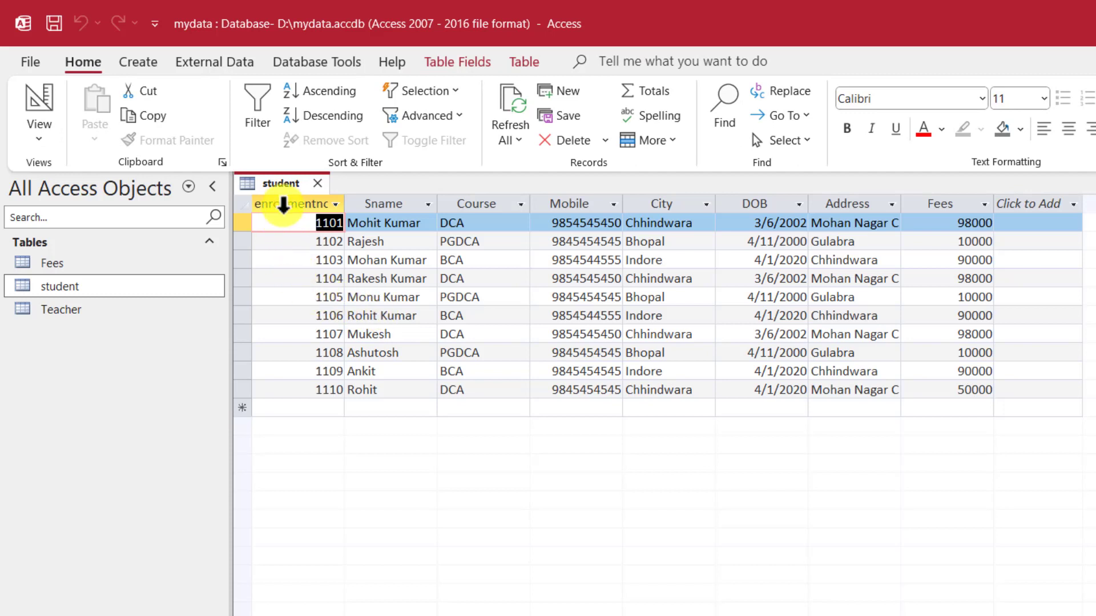
pyautogui.rightClick(279, 181)
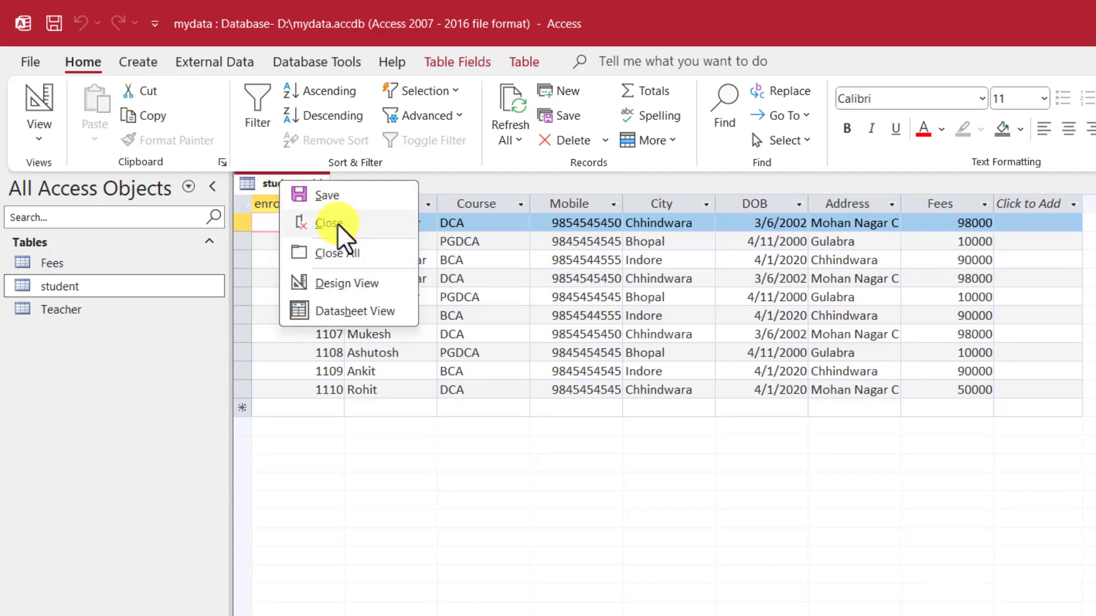
pyautogui.click(337, 224)
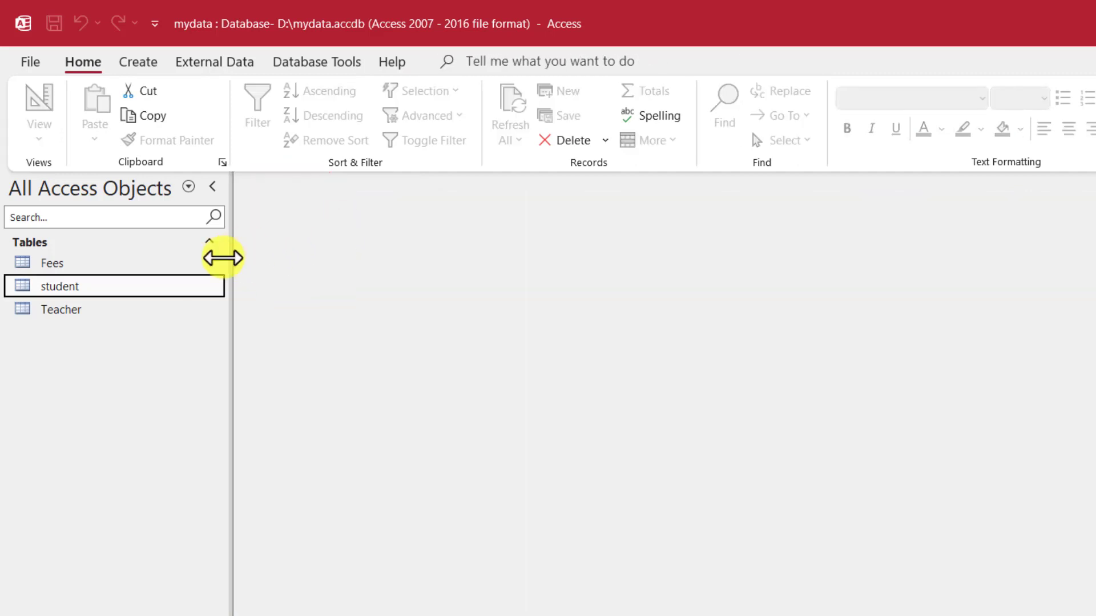
pyautogui.doubleClick(86, 290)
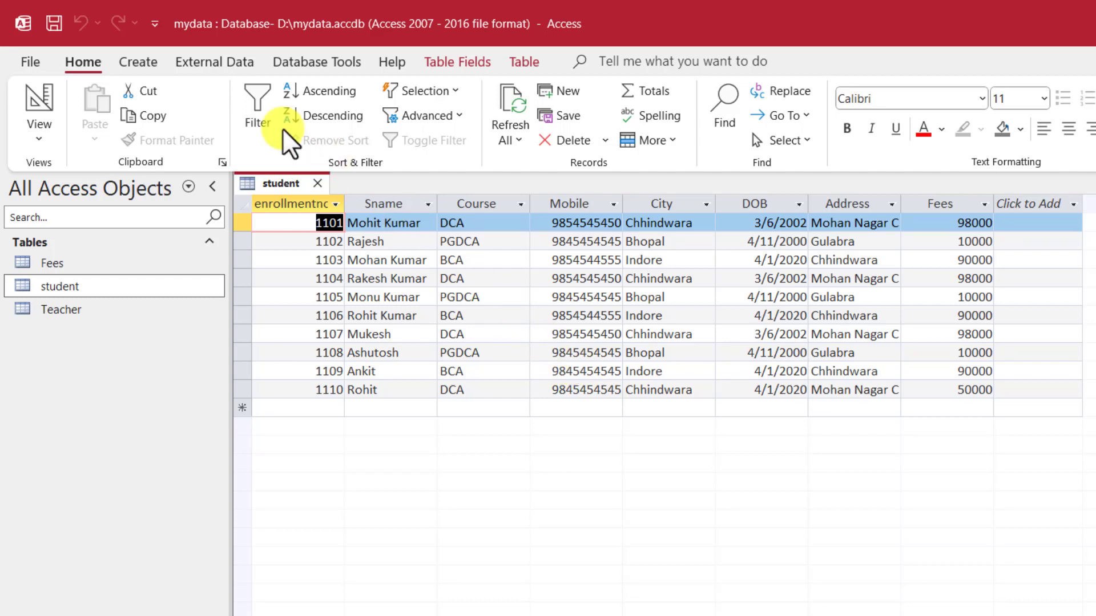
pyautogui.click(138, 60)
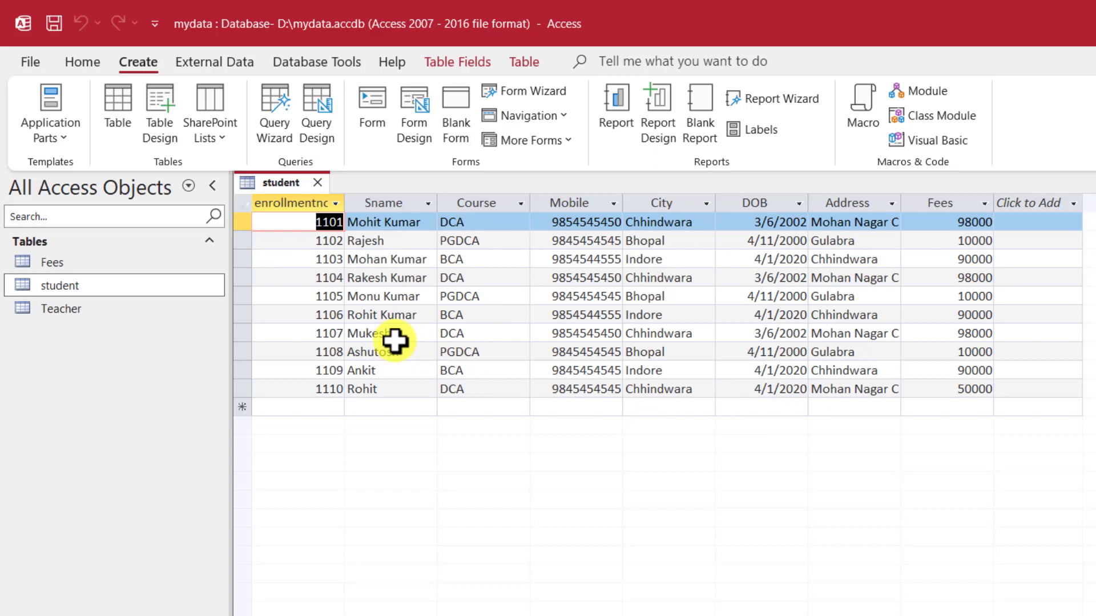
# Step: Close the student table and launch the Simple Query Wizard from Create > Query Wizard
pyautogui.click(318, 183)
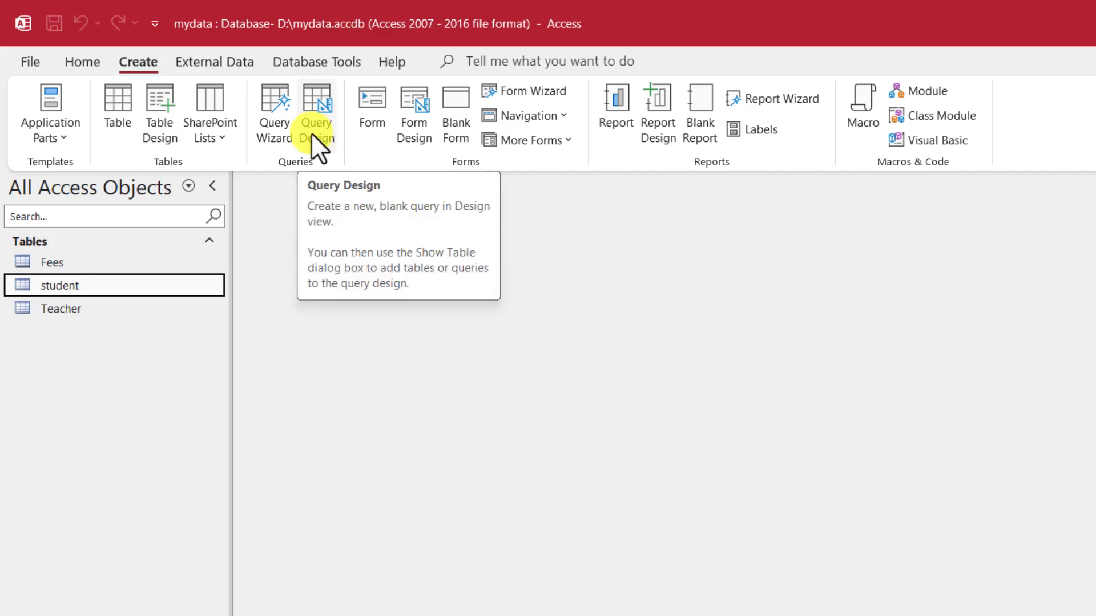
pyautogui.click(276, 119)
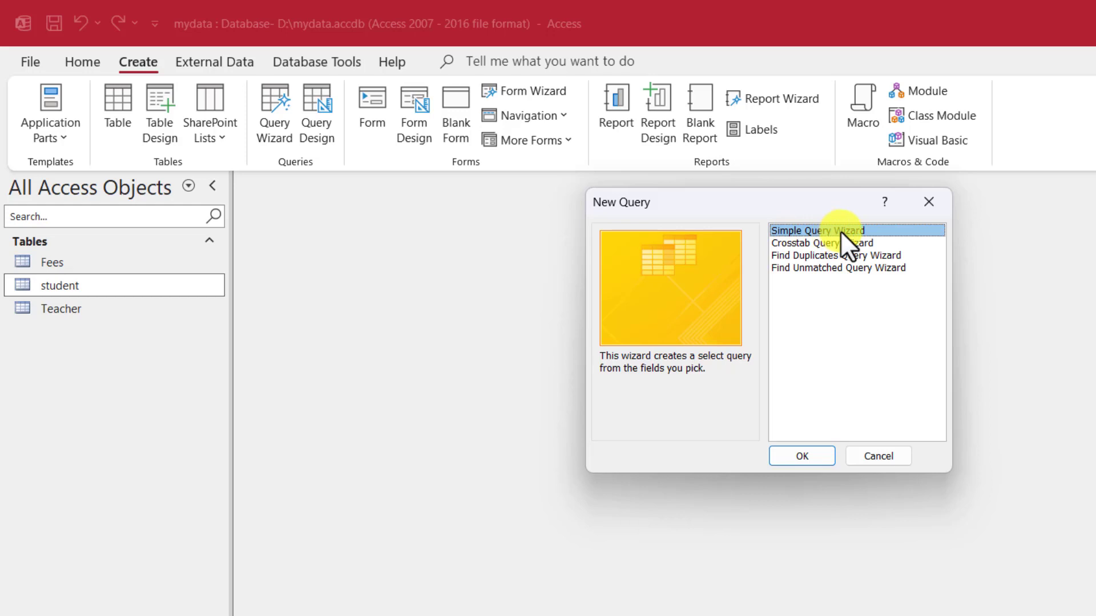
pyautogui.click(817, 454)
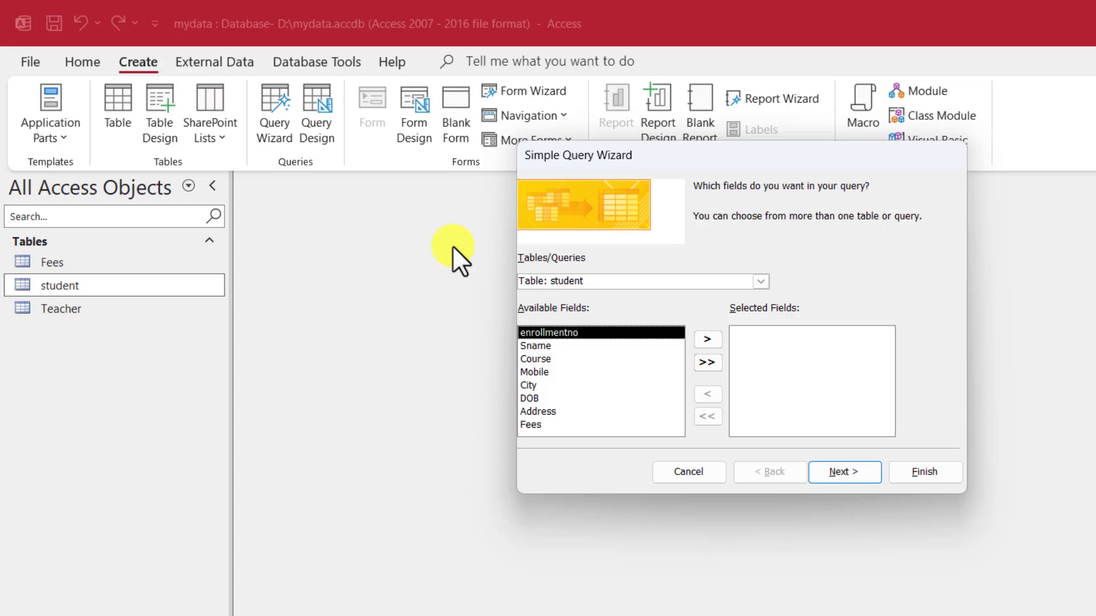
# Step: Keep Table: student as the source and add enrollmentno, Sname, Course and Mobile
pyautogui.click(593, 282)
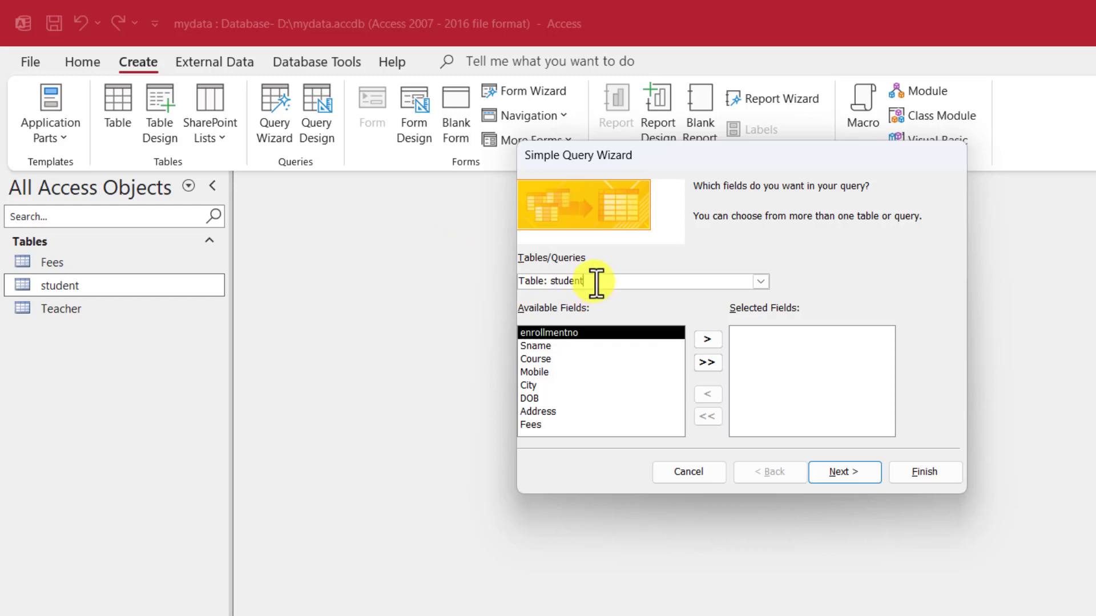
pyautogui.click(759, 281)
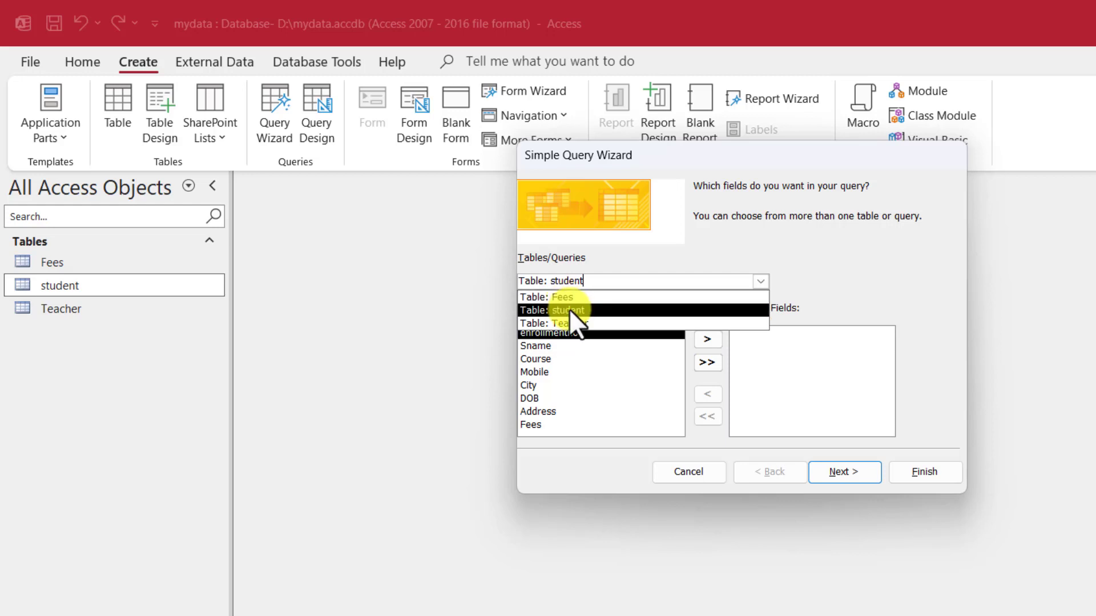
pyautogui.click(571, 311)
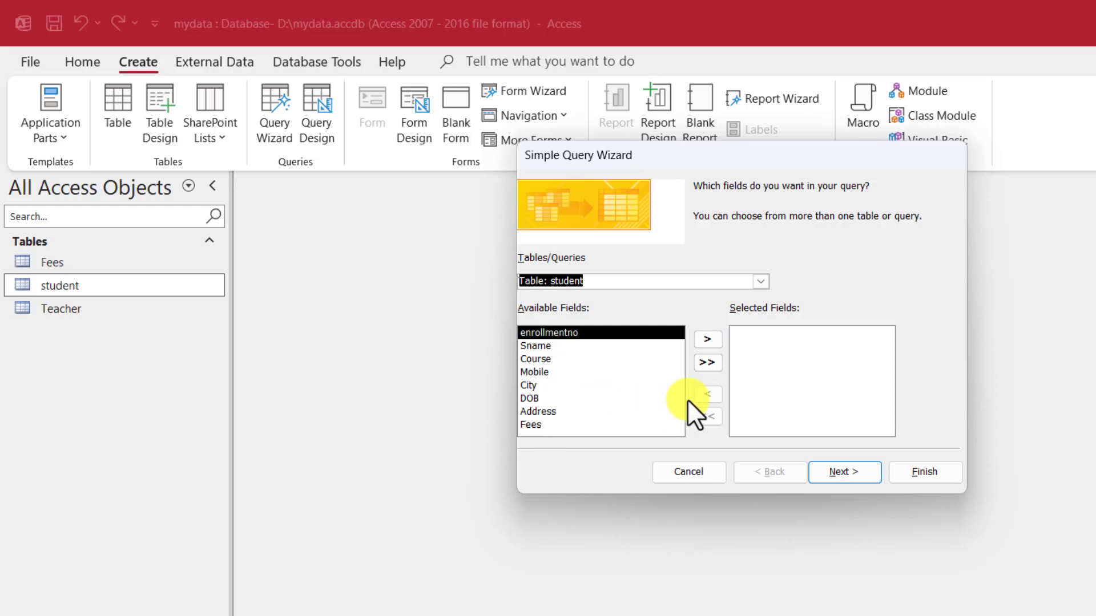
pyautogui.click(705, 340)
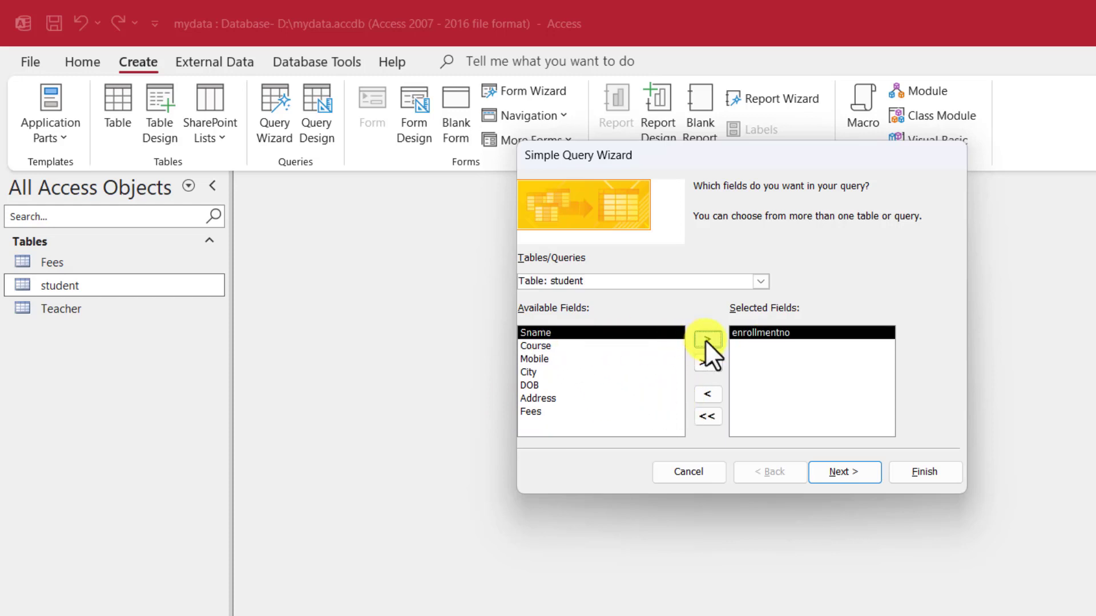
pyautogui.click(705, 340)
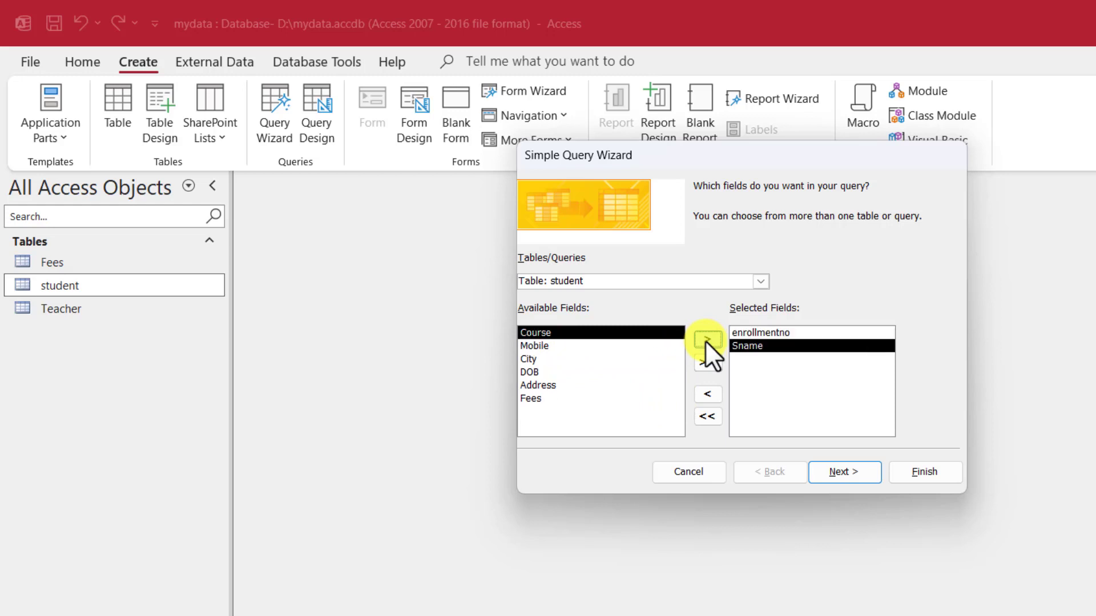
pyautogui.click(706, 341)
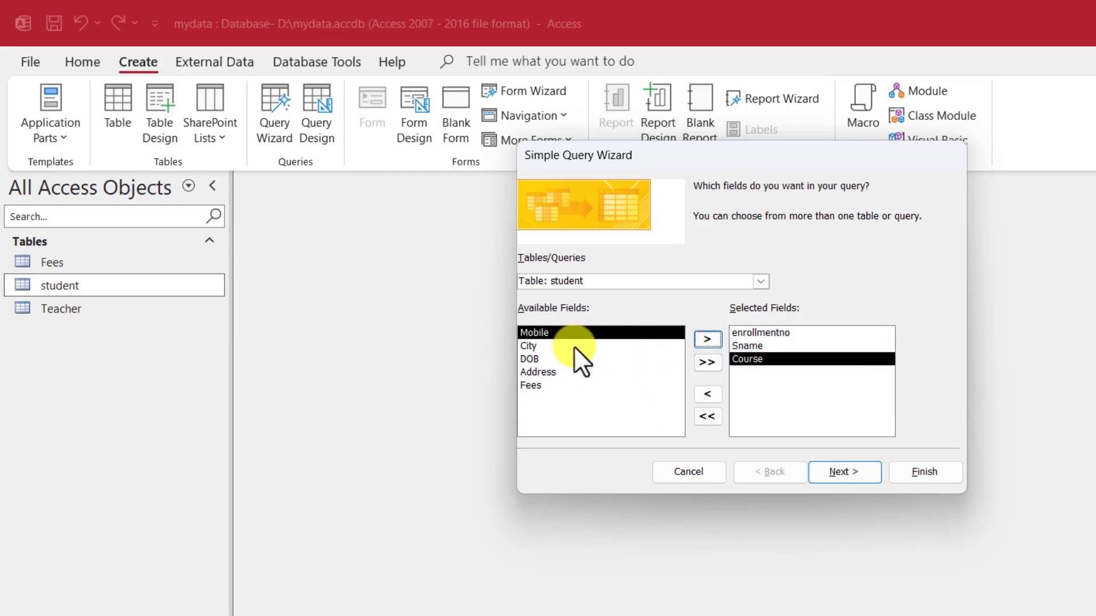
pyautogui.click(706, 341)
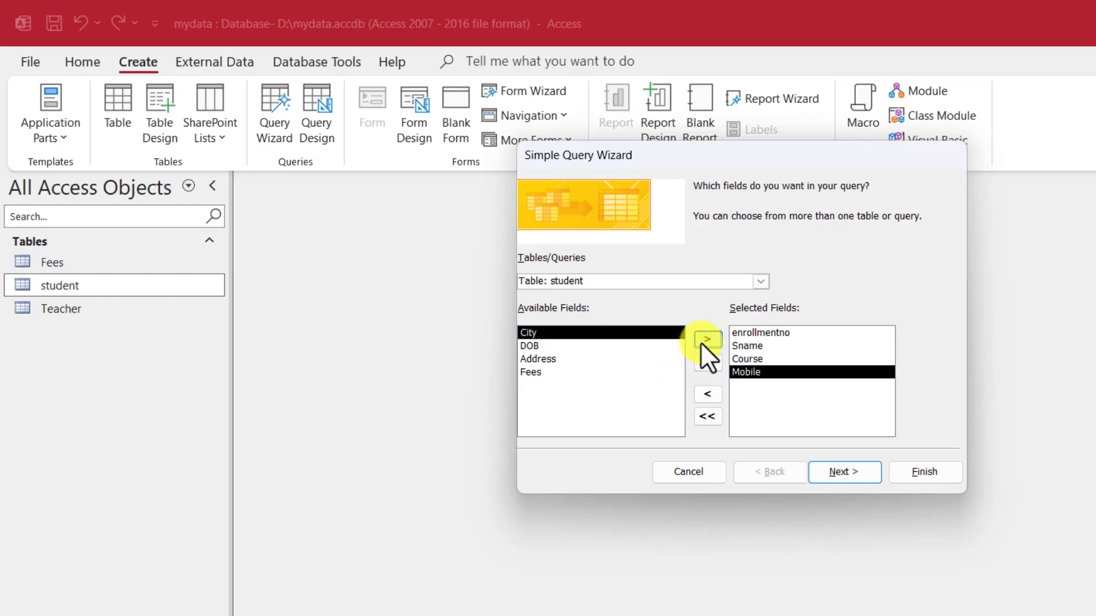
# Step: Add Fees and then City, leaving out DOB and Address, and continue
pyautogui.click(534, 337)
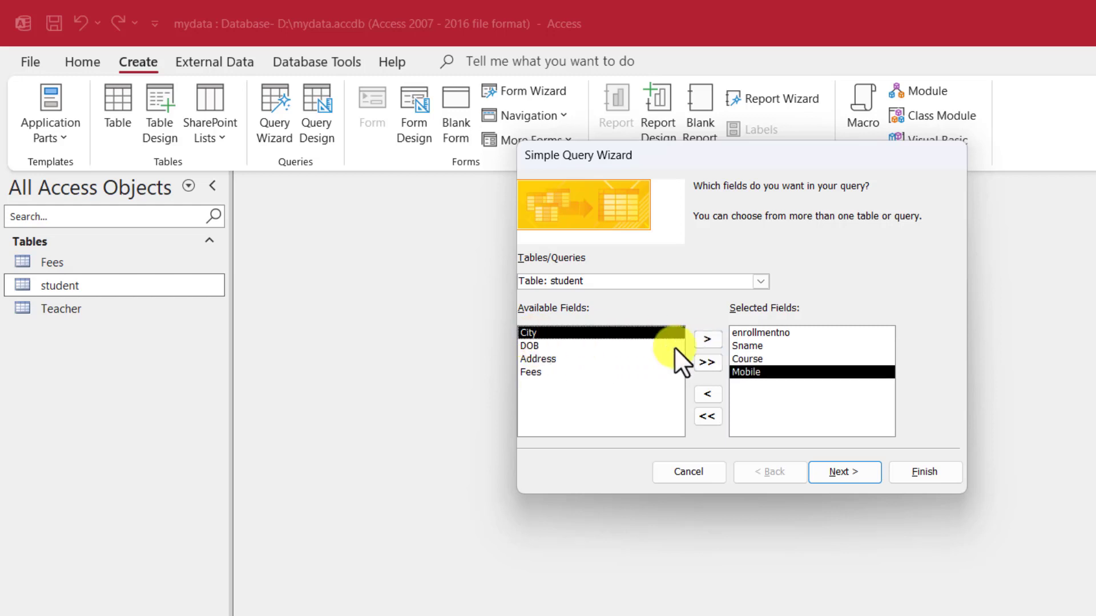
pyautogui.click(707, 340)
pyautogui.click(539, 346)
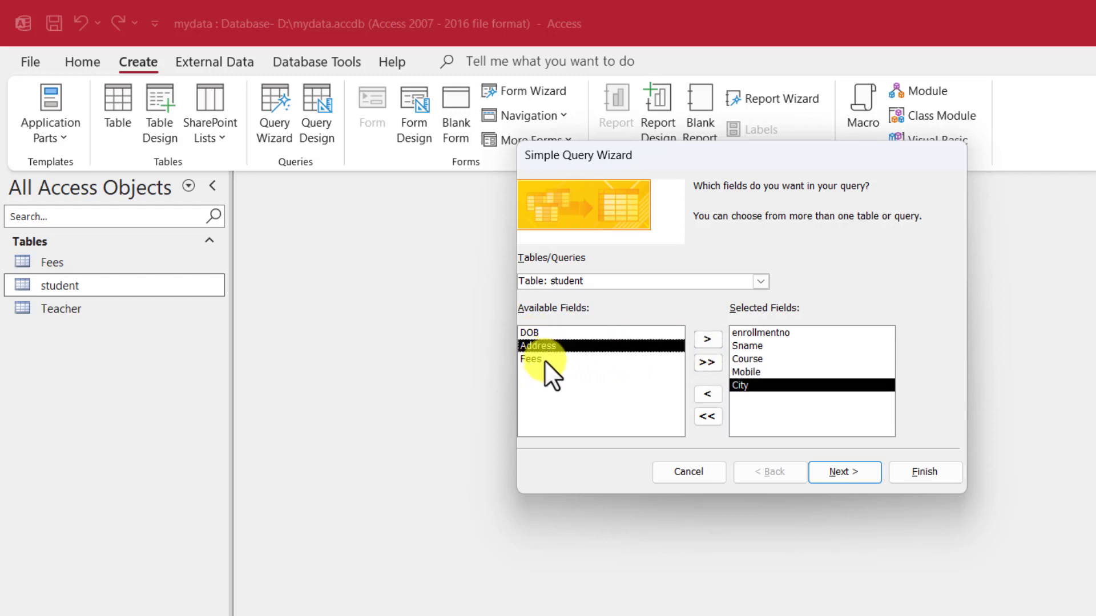
pyautogui.click(543, 360)
pyautogui.click(707, 341)
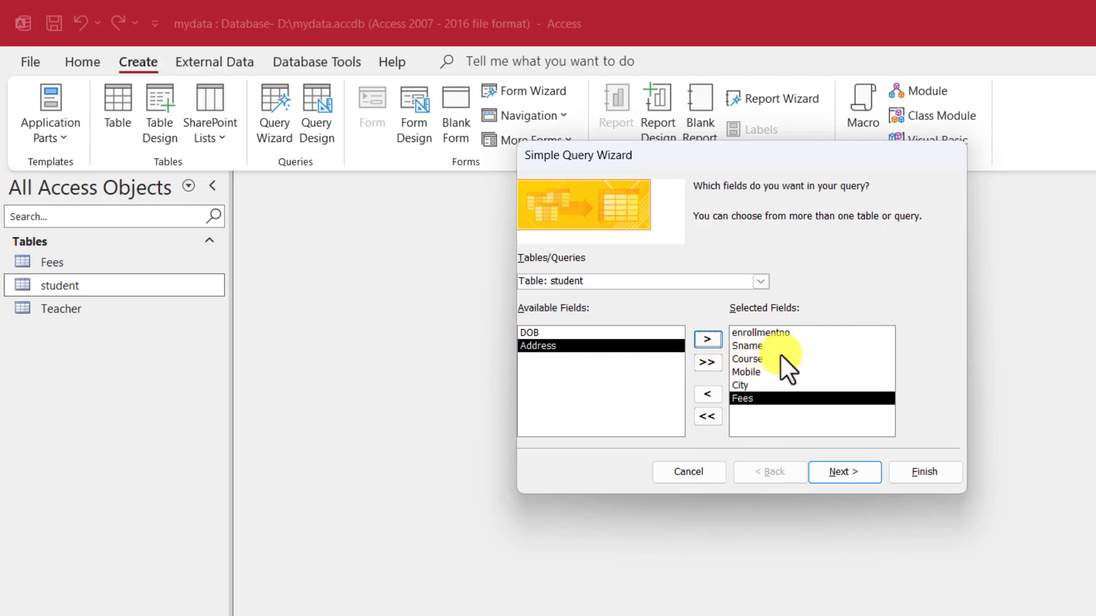
pyautogui.click(740, 384)
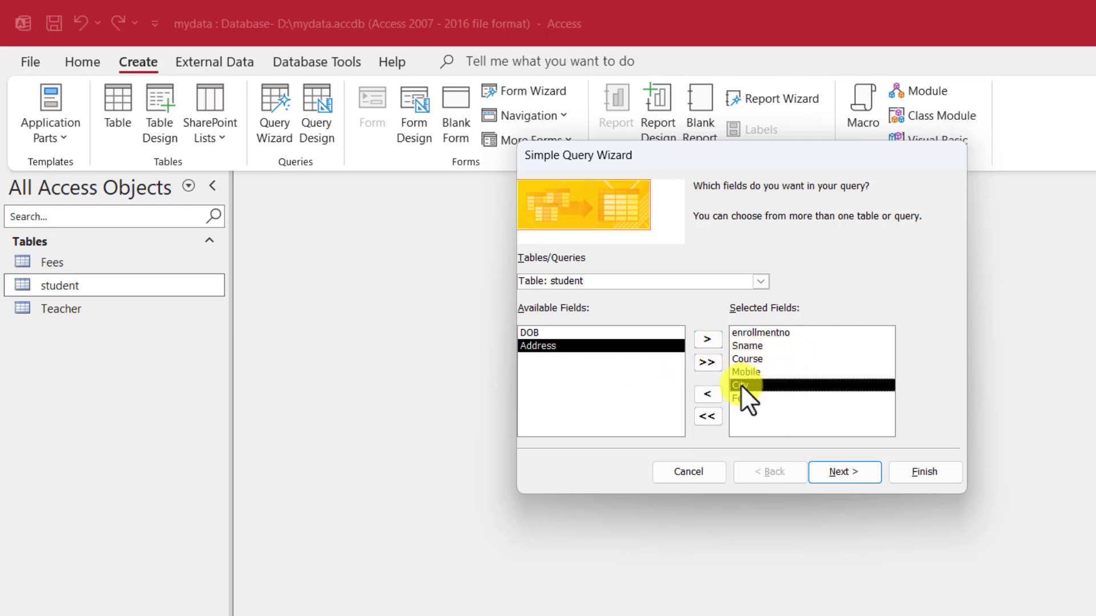
pyautogui.click(709, 390)
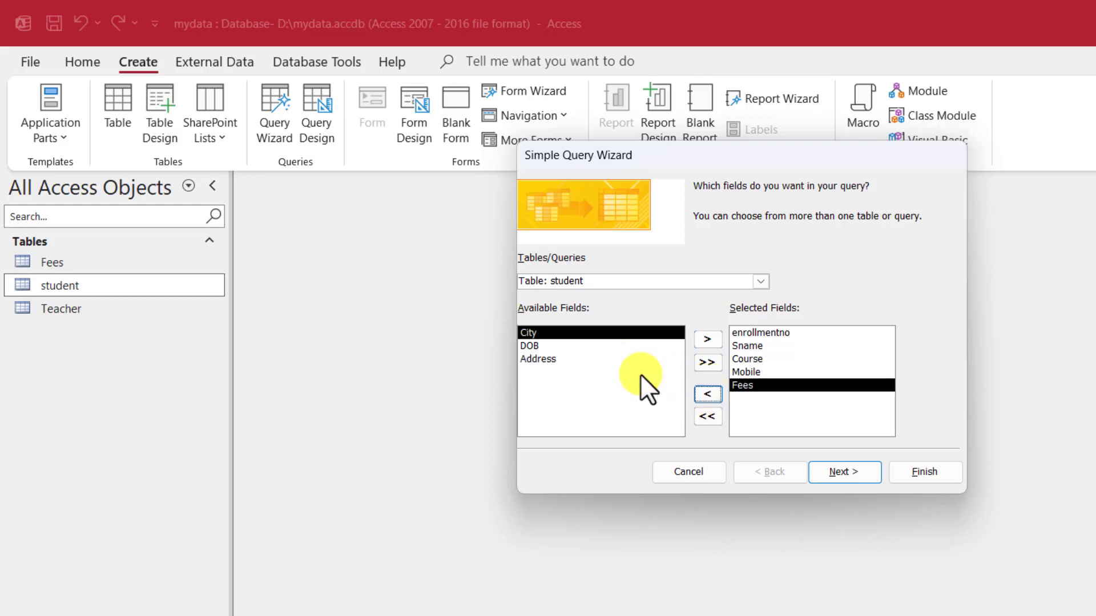
pyautogui.click(707, 340)
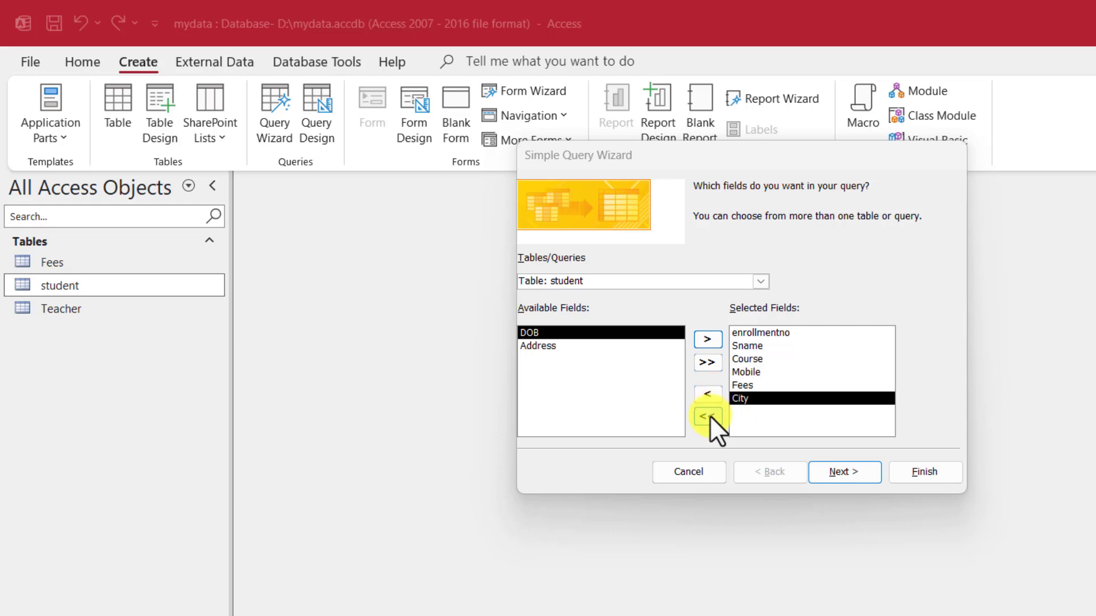
pyautogui.click(841, 472)
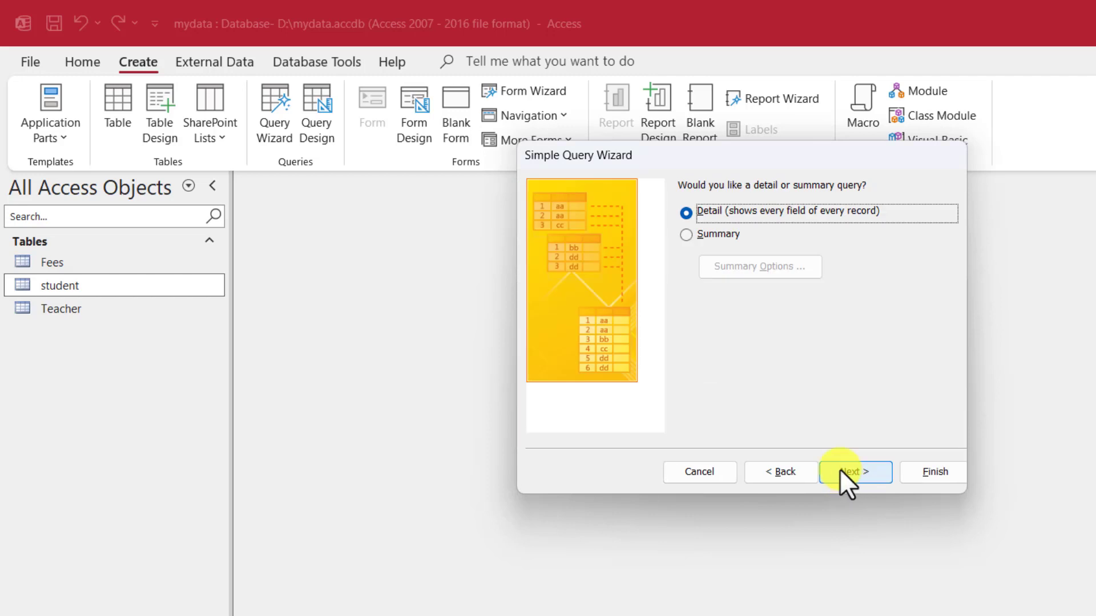
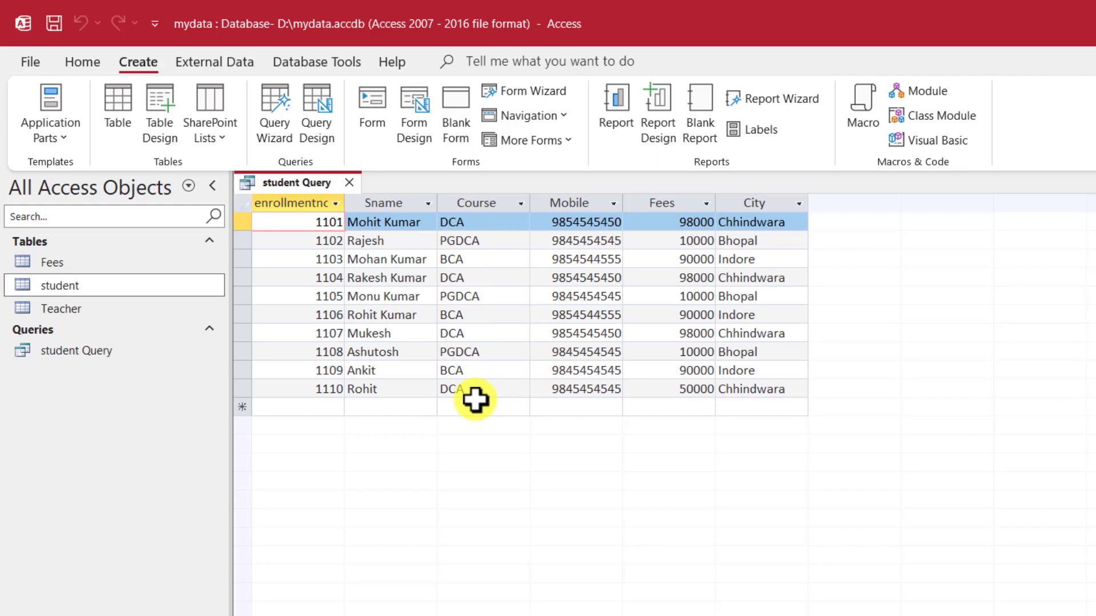
# Step: Open the student table to view its ten records, then switch back to student Query's results
pyautogui.click(55, 285)
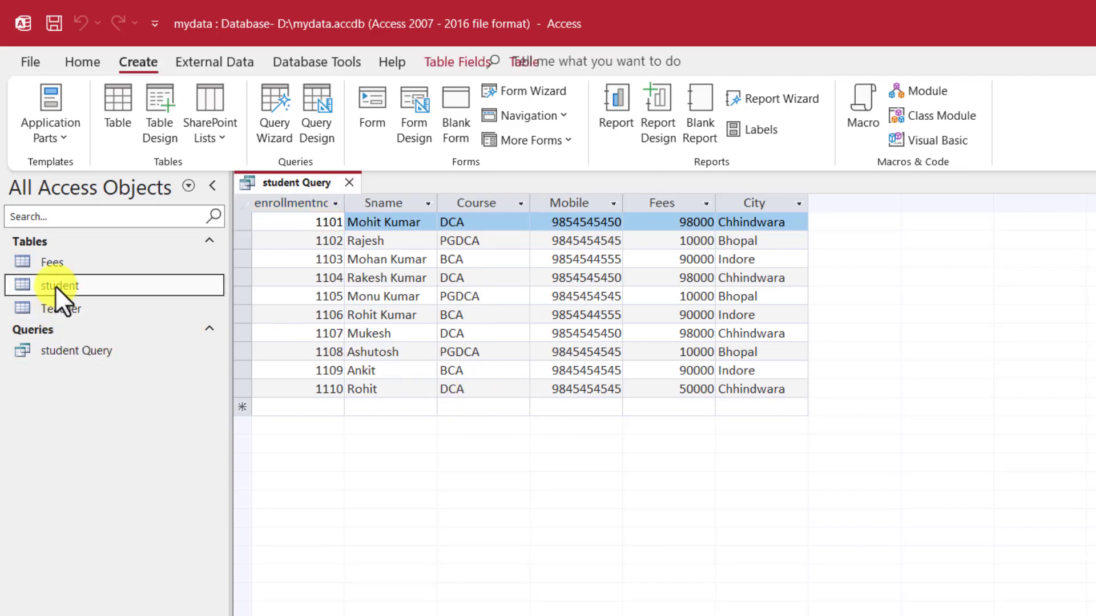
pyautogui.doubleClick(55, 285)
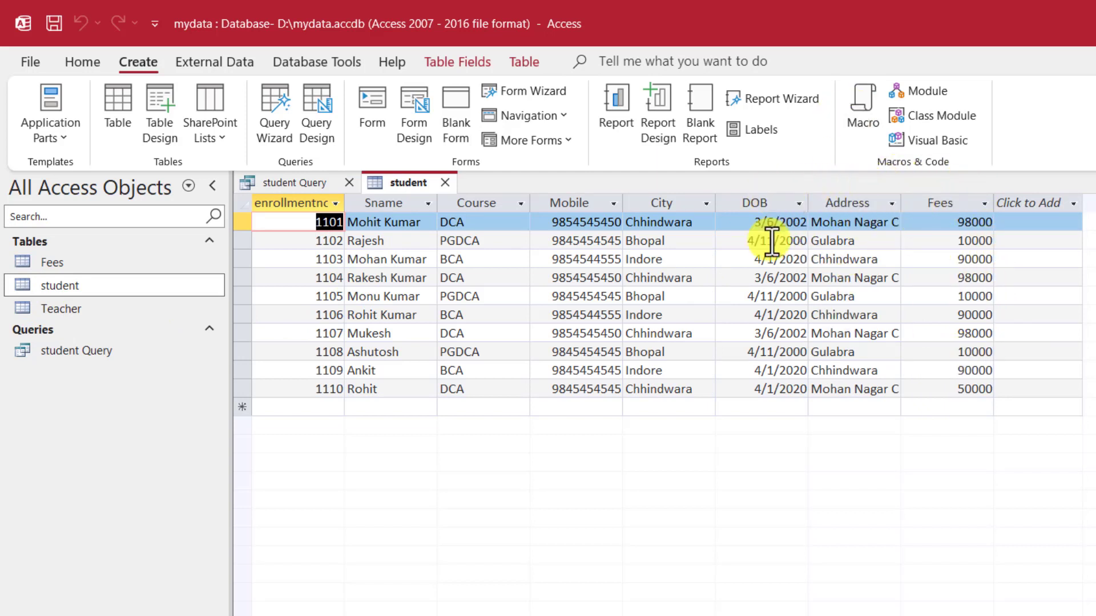
pyautogui.click(57, 351)
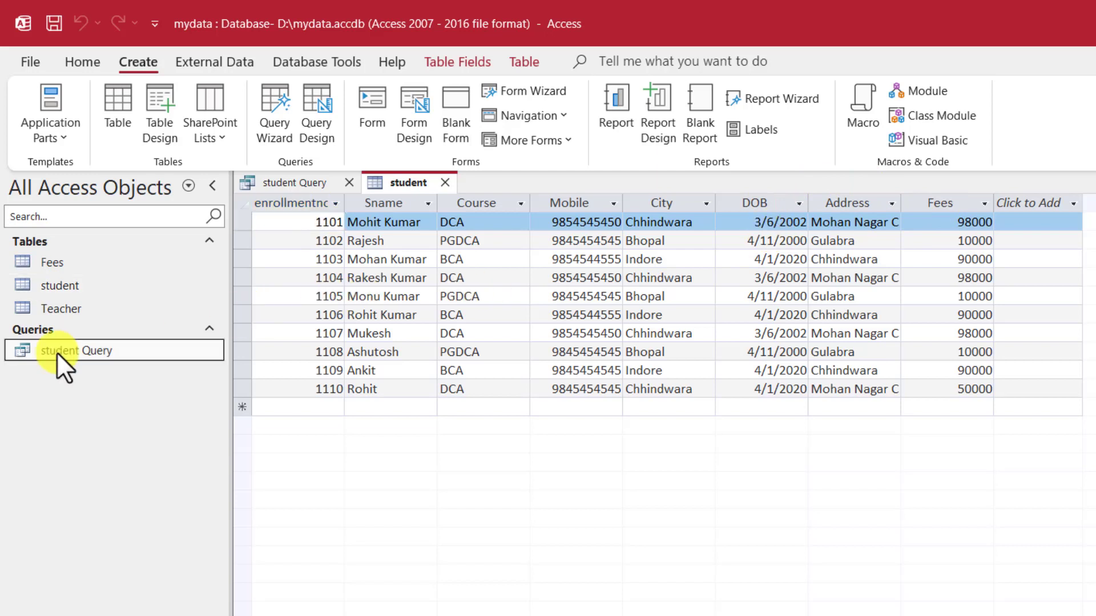
pyautogui.doubleClick(56, 351)
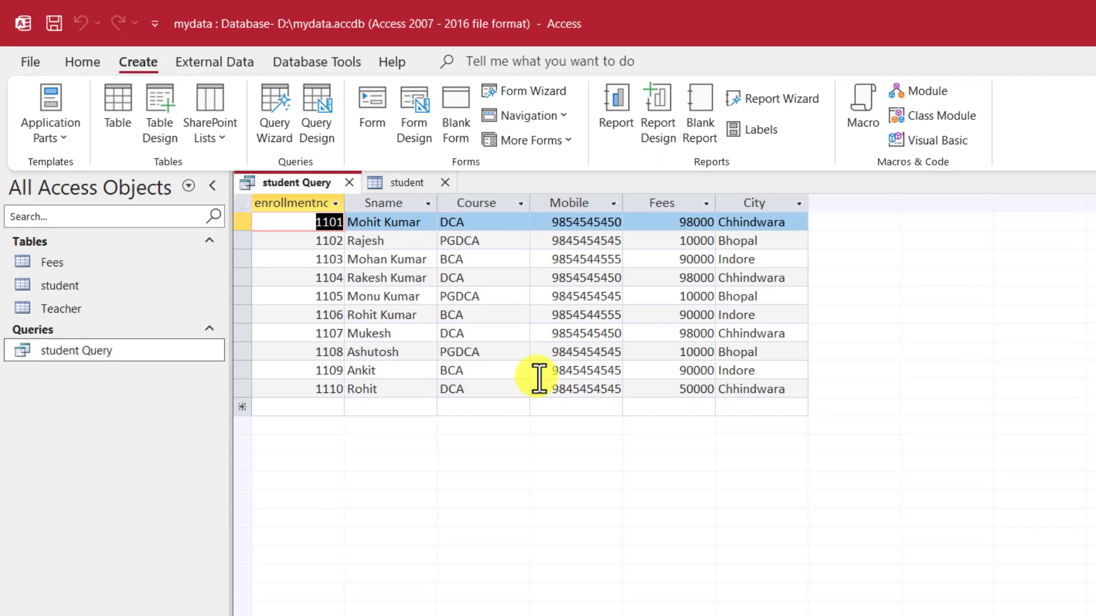
# Step: Open student Query in Design View and enlarge the student field list to show all fields
pyautogui.rightClick(73, 348)
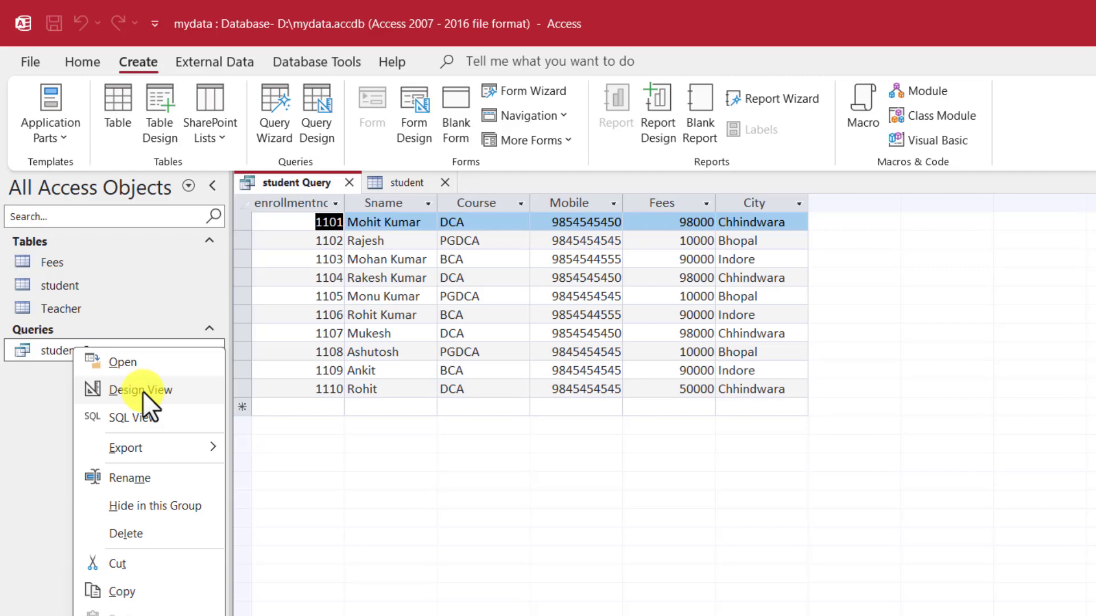
pyautogui.click(142, 390)
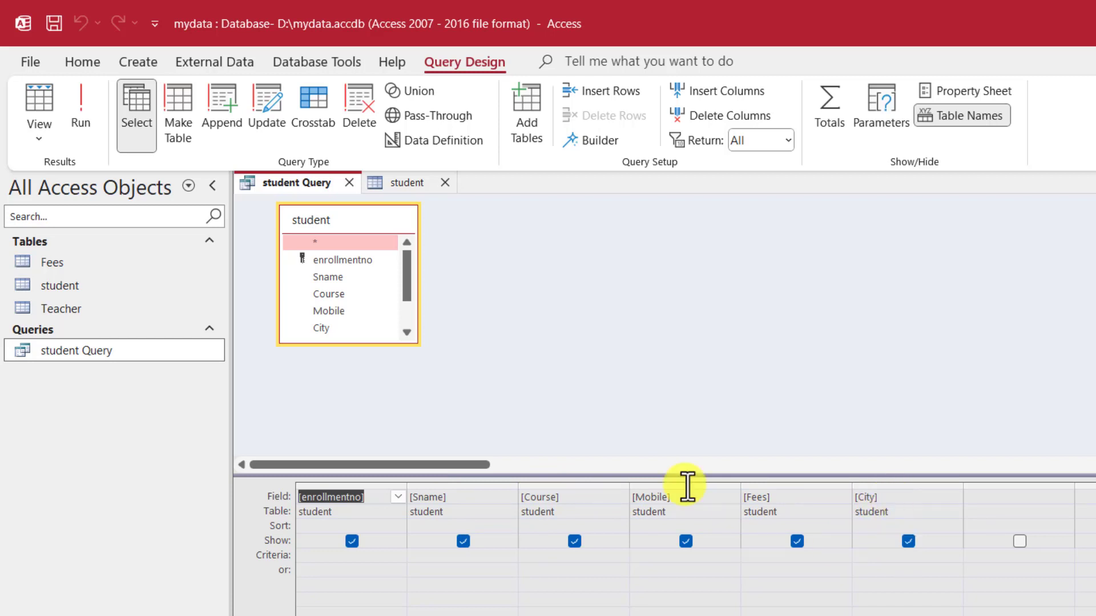
pyautogui.moveTo(408, 278)
pyautogui.mouseDown()
pyautogui.moveTo(409, 319)
pyautogui.moveTo(401, 261)
pyautogui.mouseUp()
pyautogui.moveTo(372, 345); pyautogui.dragTo(375, 425)
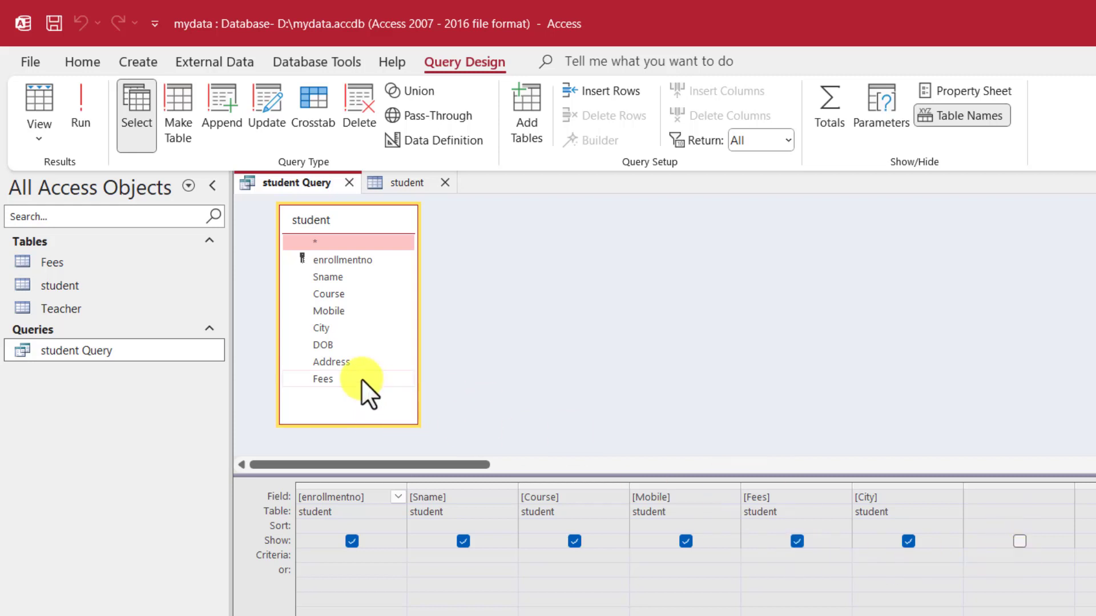
# Step: Add Address and a second Fees column (Field0) to the grid, then run the query
pyautogui.moveTo(331, 362); pyautogui.dragTo(984, 494)
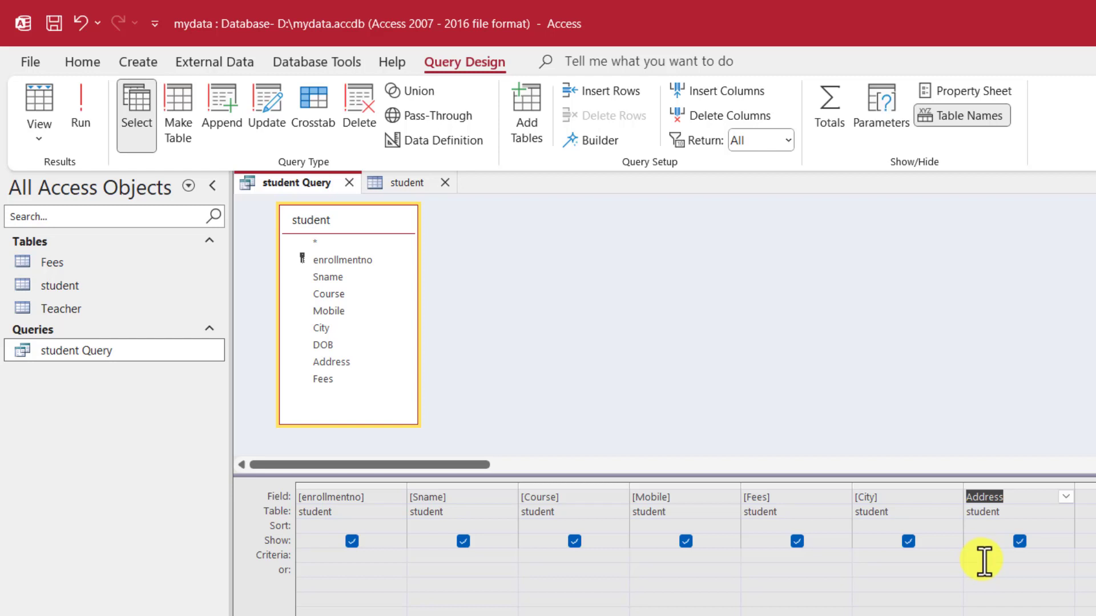
pyautogui.click(1020, 541)
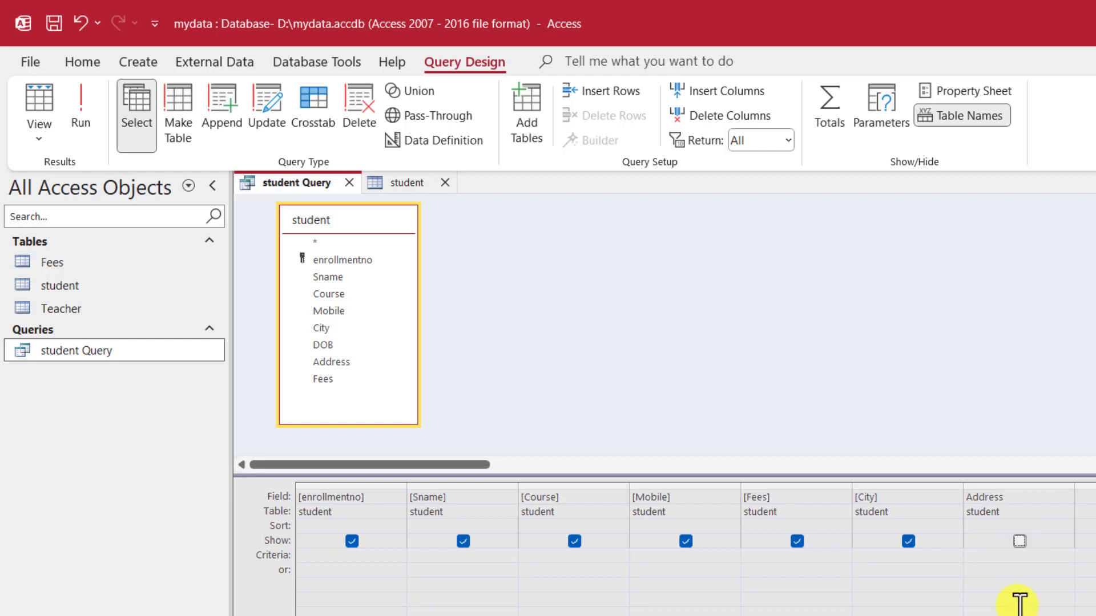
pyautogui.click(1020, 541)
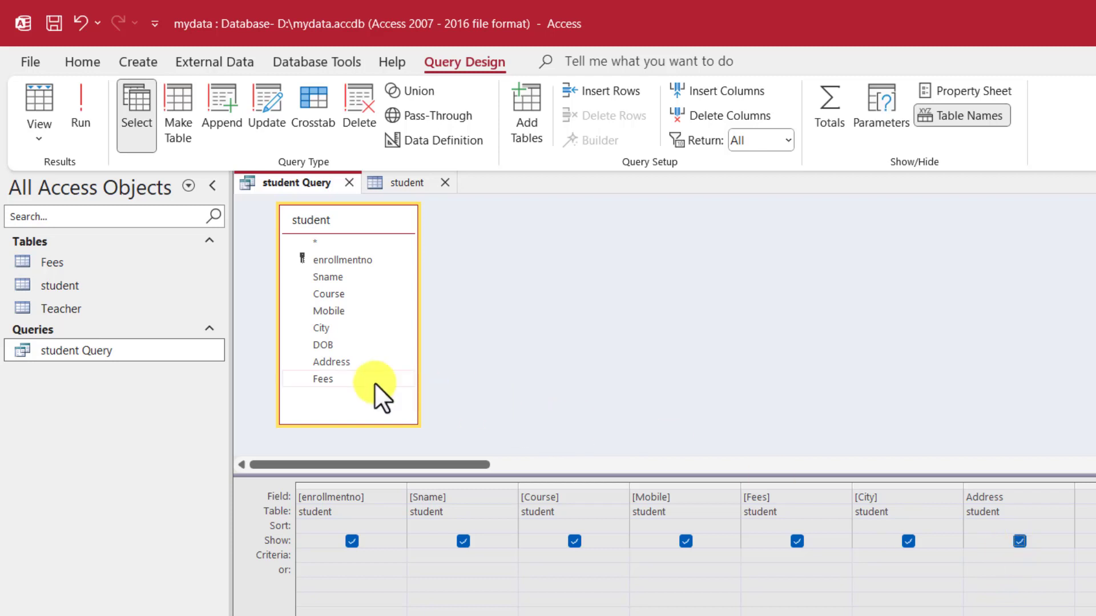
pyautogui.moveTo(322, 379); pyautogui.dragTo(1084, 502)
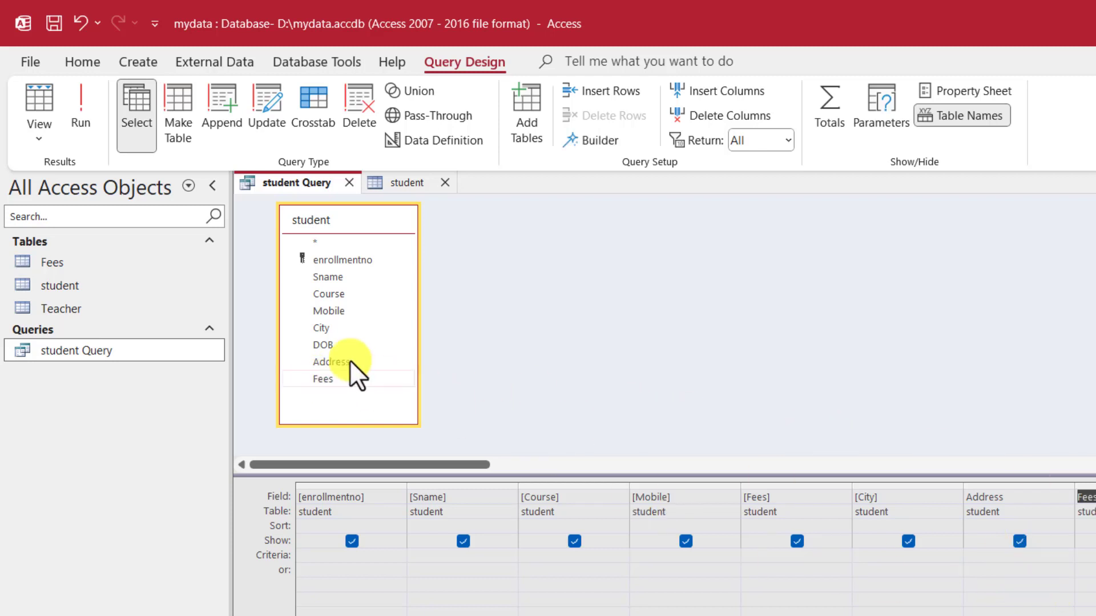
pyautogui.rightClick(75, 350)
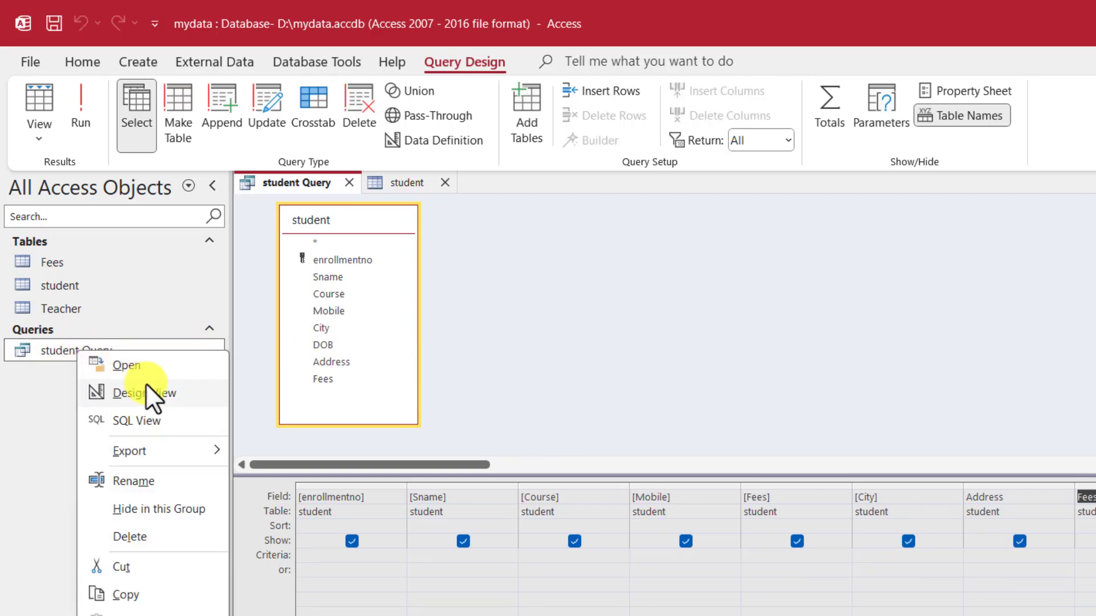
pyautogui.click(139, 364)
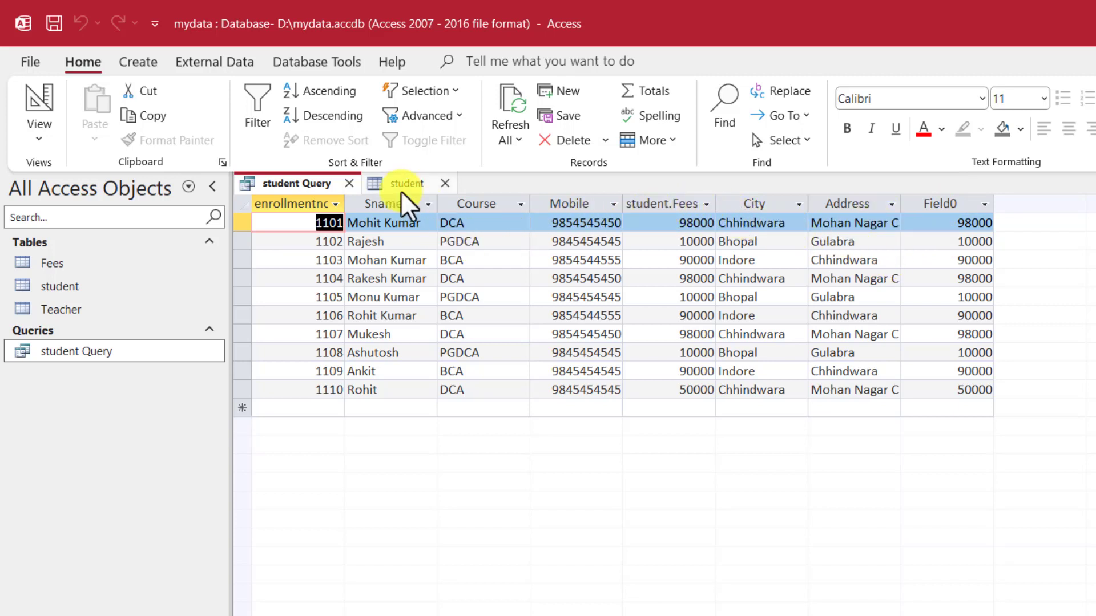
# Step: Save student Query's design changes while keeping the query open
pyautogui.click(349, 184)
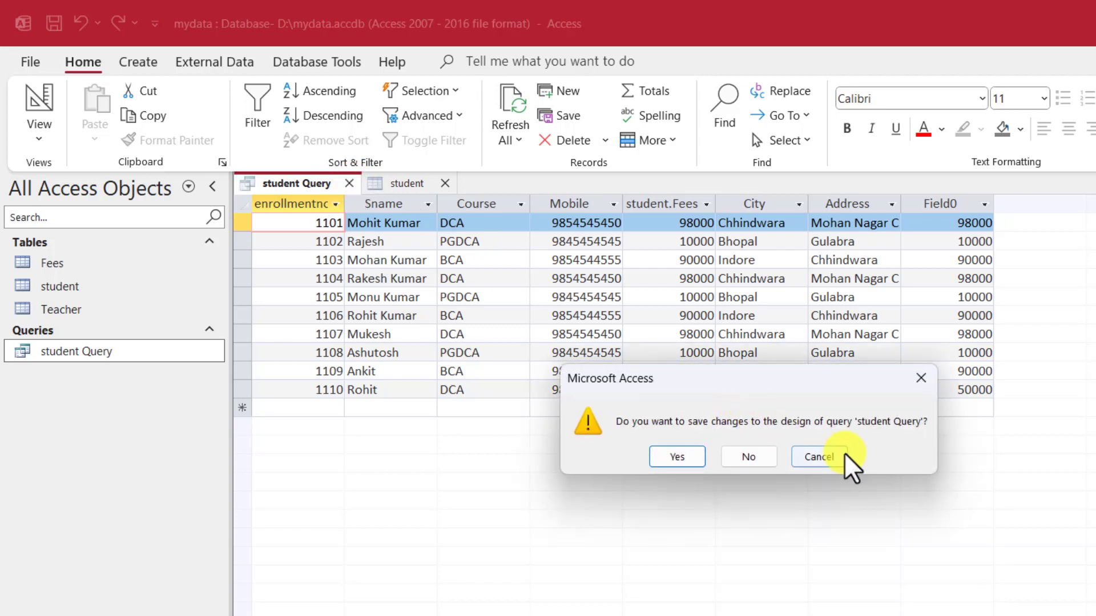
pyautogui.click(751, 451)
pyautogui.rightClick(296, 186)
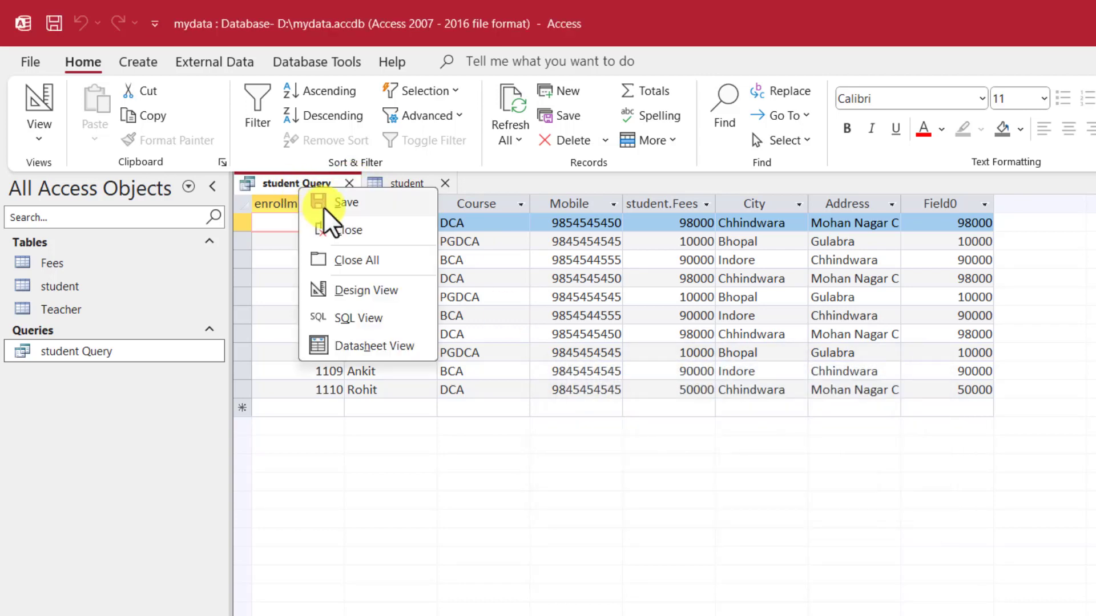
pyautogui.click(317, 203)
# Step: In Design View, hide the extra Fees column and add DOB after Address
pyautogui.rightClick(70, 349)
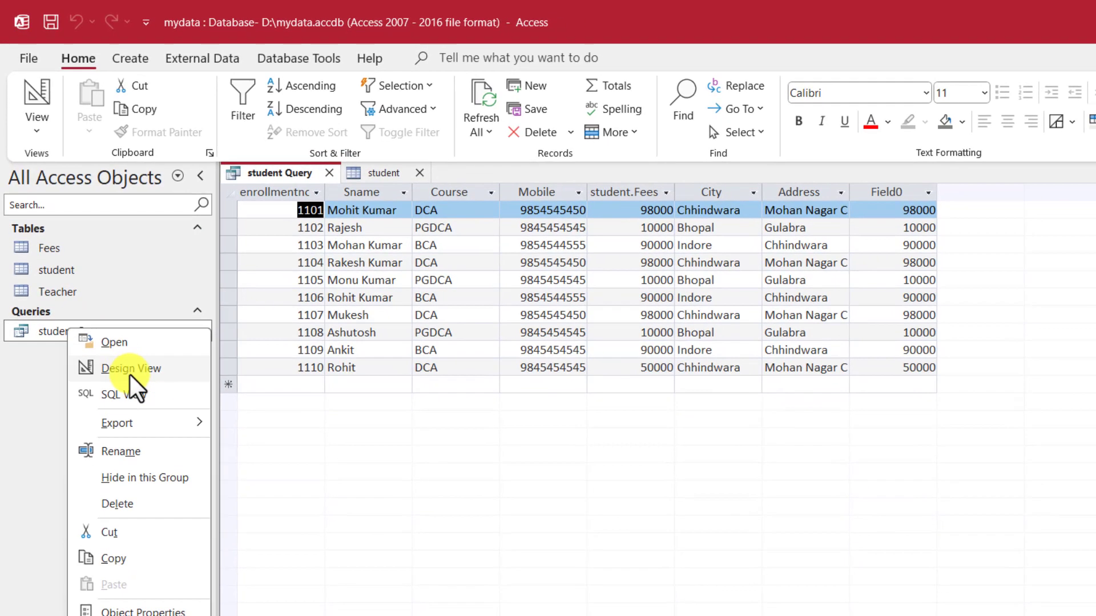
pyautogui.click(130, 369)
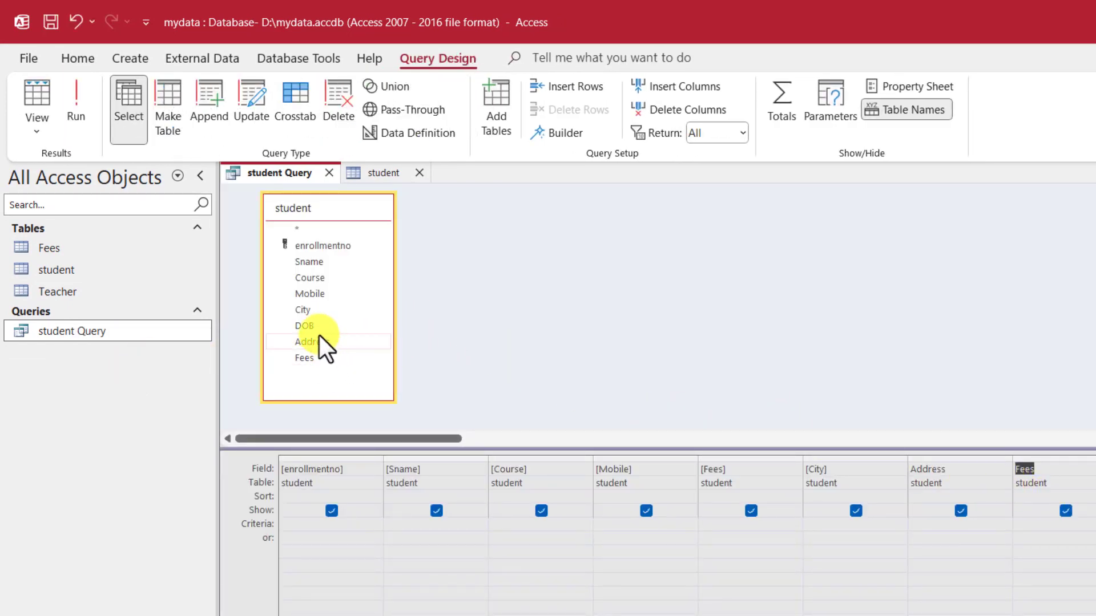
pyautogui.click(306, 325)
pyautogui.click(961, 510)
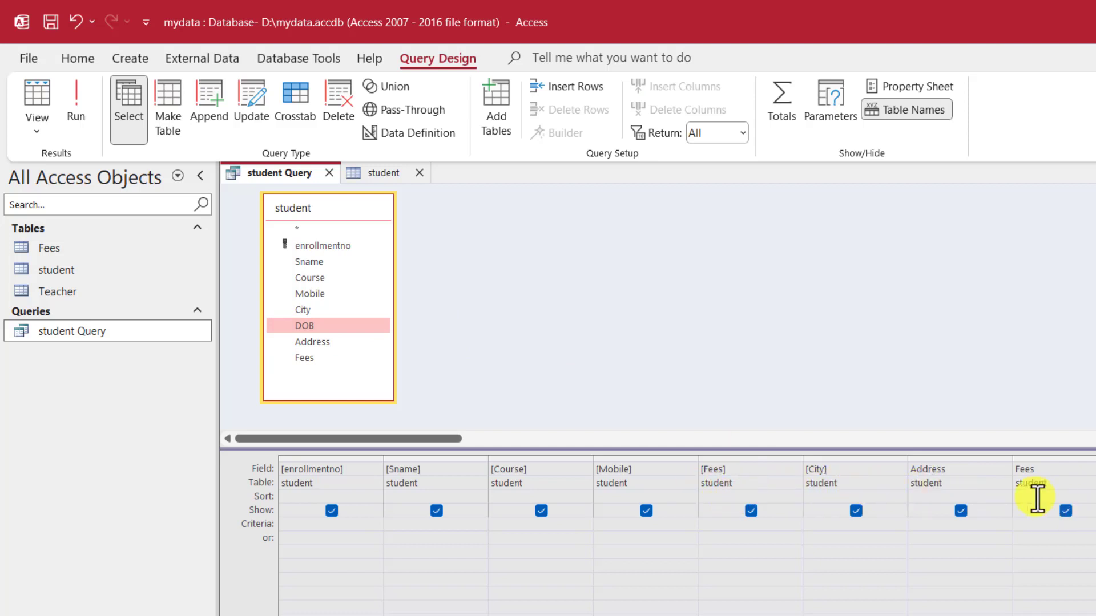
pyautogui.click(1065, 511)
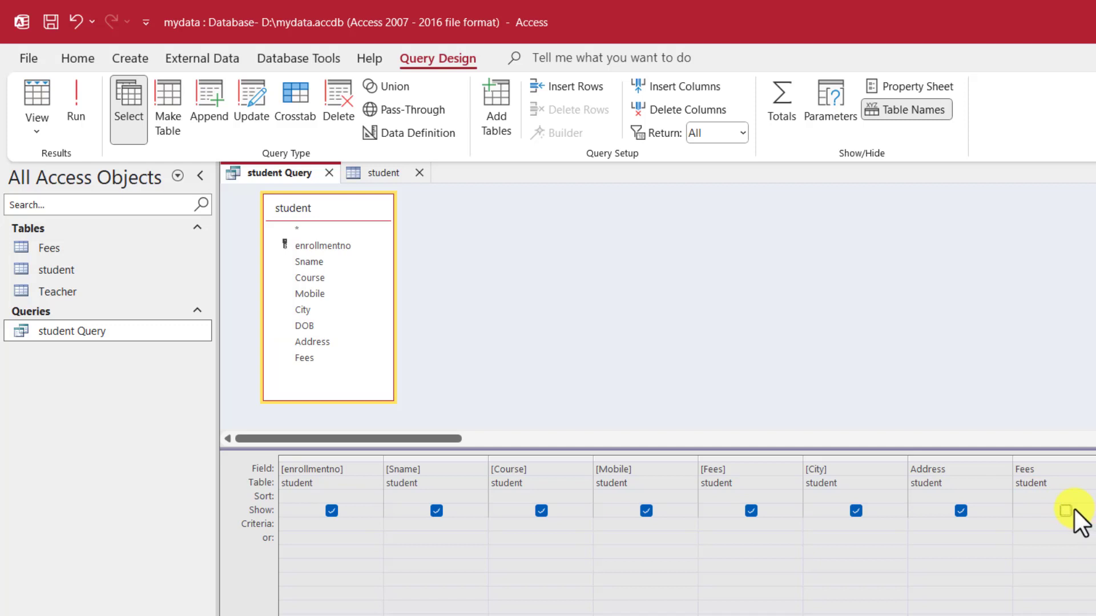
pyautogui.moveTo(300, 330); pyautogui.dragTo(1092, 525)
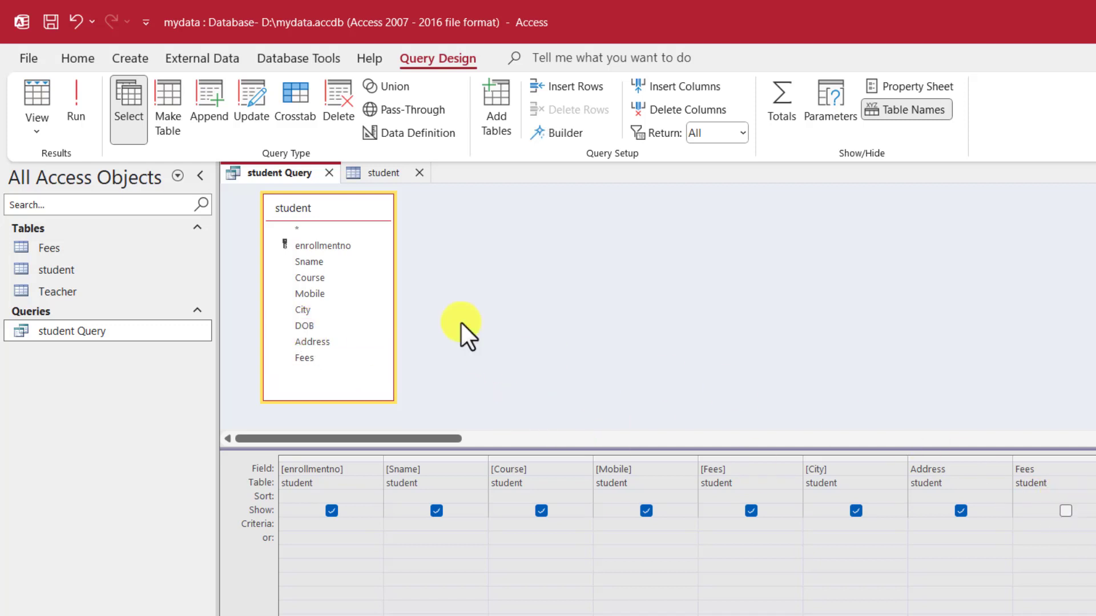
# Step: Save the updated design and run student Query to see the DOB column
pyautogui.rightClick(293, 178)
pyautogui.click(337, 193)
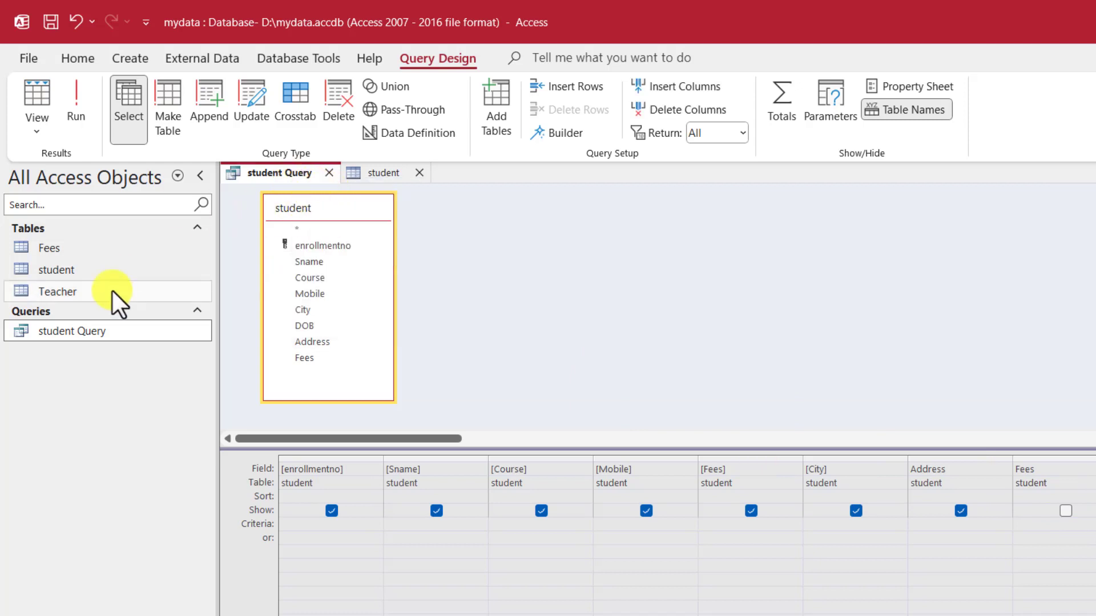
pyautogui.rightClick(84, 333)
pyautogui.click(119, 346)
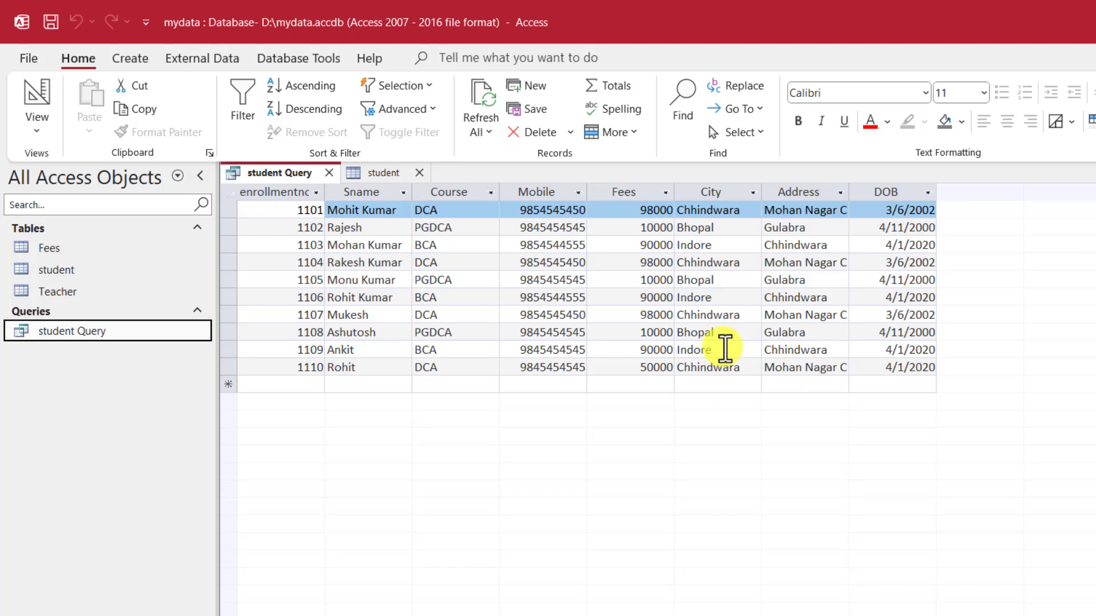
# Step: Set the Course criterion to DCA and run the query, listing four Chhindwara students
pyautogui.rightClick(77, 330)
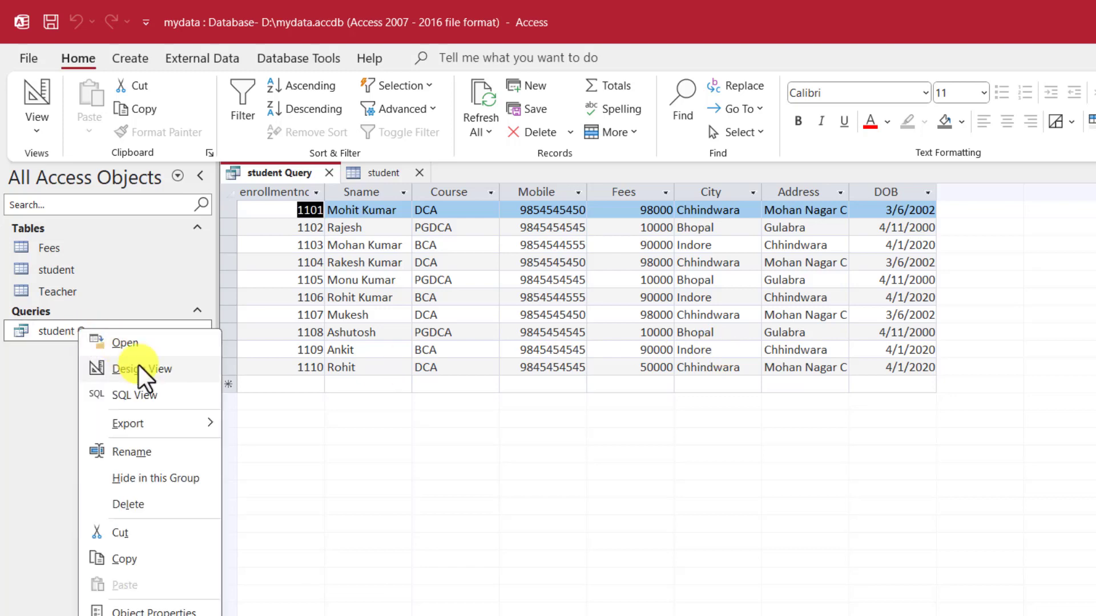
pyautogui.click(154, 372)
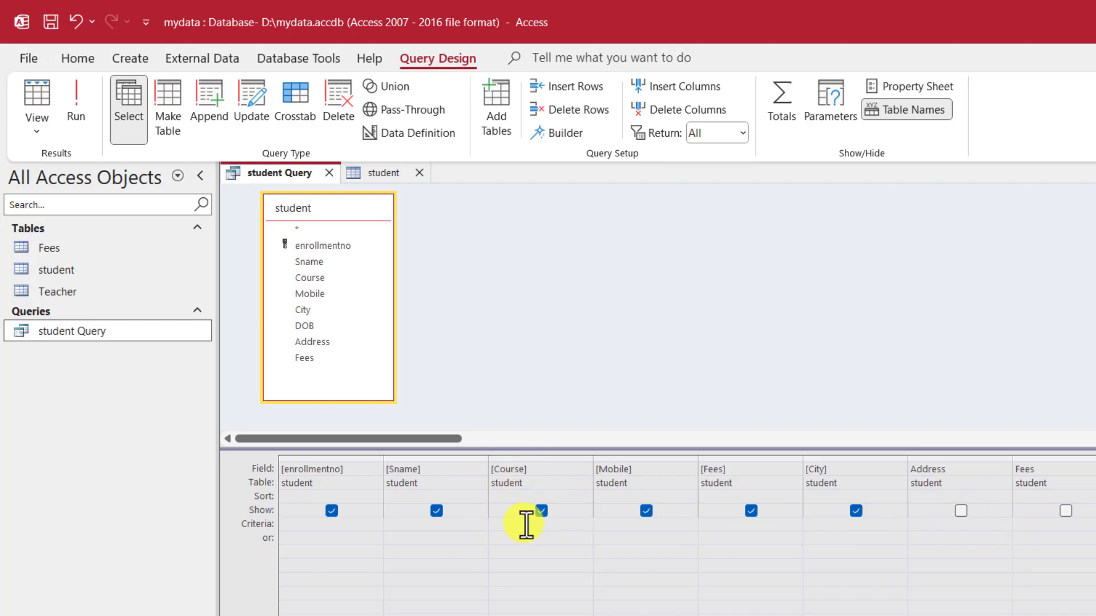
pyautogui.write('CA')
pyautogui.rightClick(75, 336)
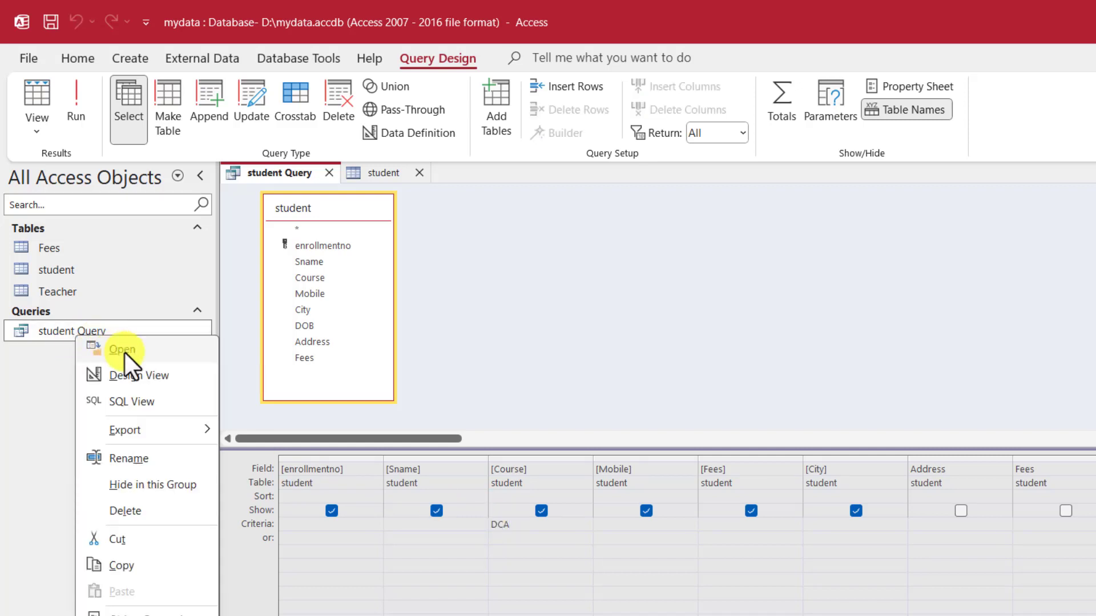
pyautogui.click(125, 352)
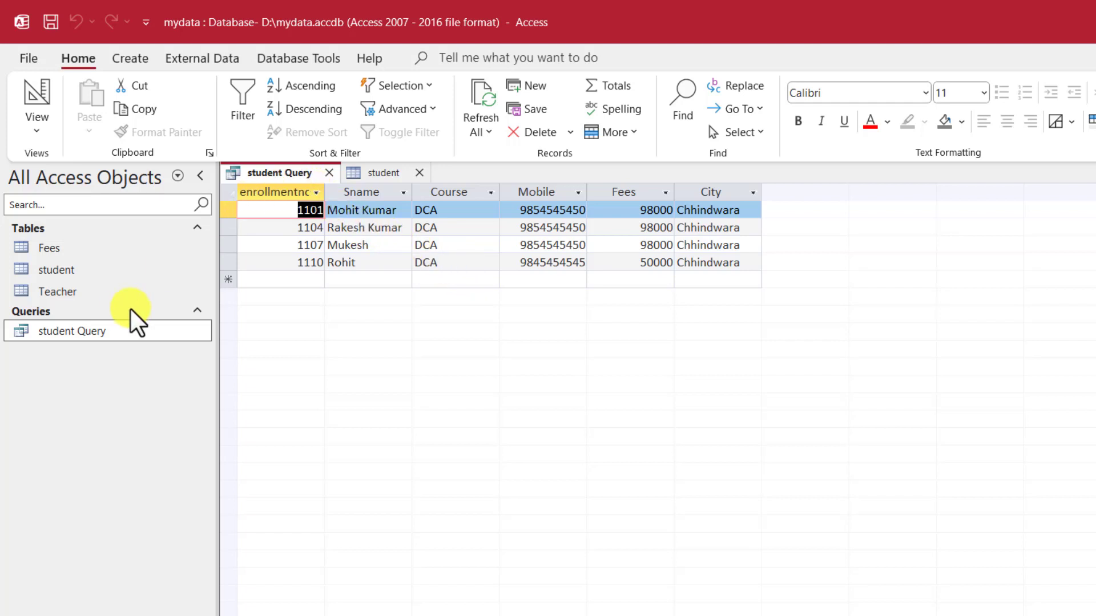
# Step: Change the Course criterion to PGDCA and run the query, showing three Bhopal students
pyautogui.rightClick(99, 330)
pyautogui.click(154, 371)
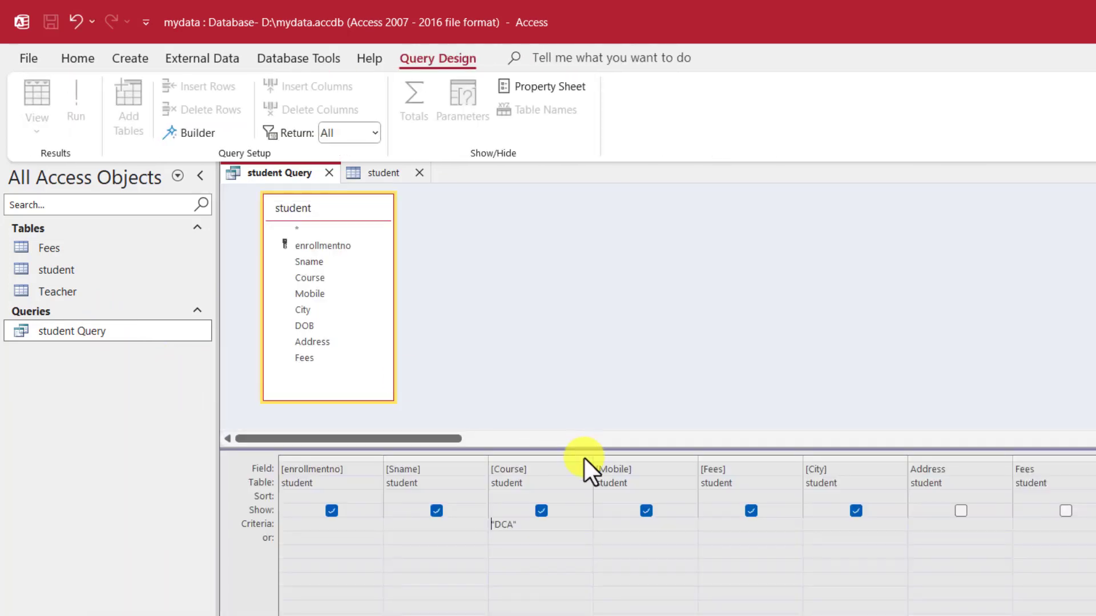
pyautogui.moveTo(535, 521); pyautogui.dragTo(438, 516)
pyautogui.write('PGDCA')
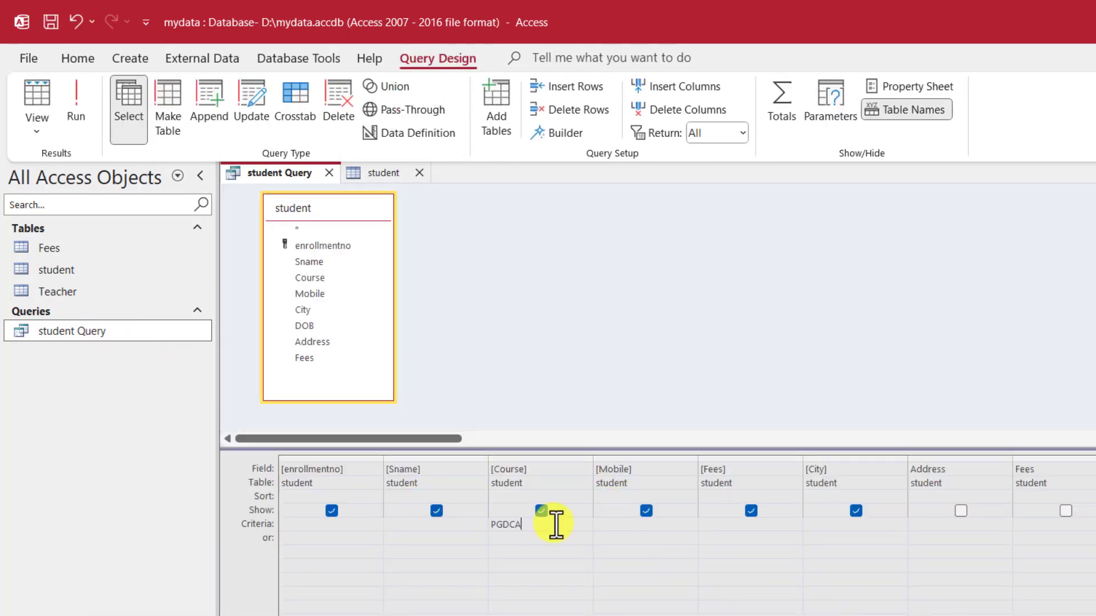
pyautogui.click(105, 330)
pyautogui.rightClick(105, 330)
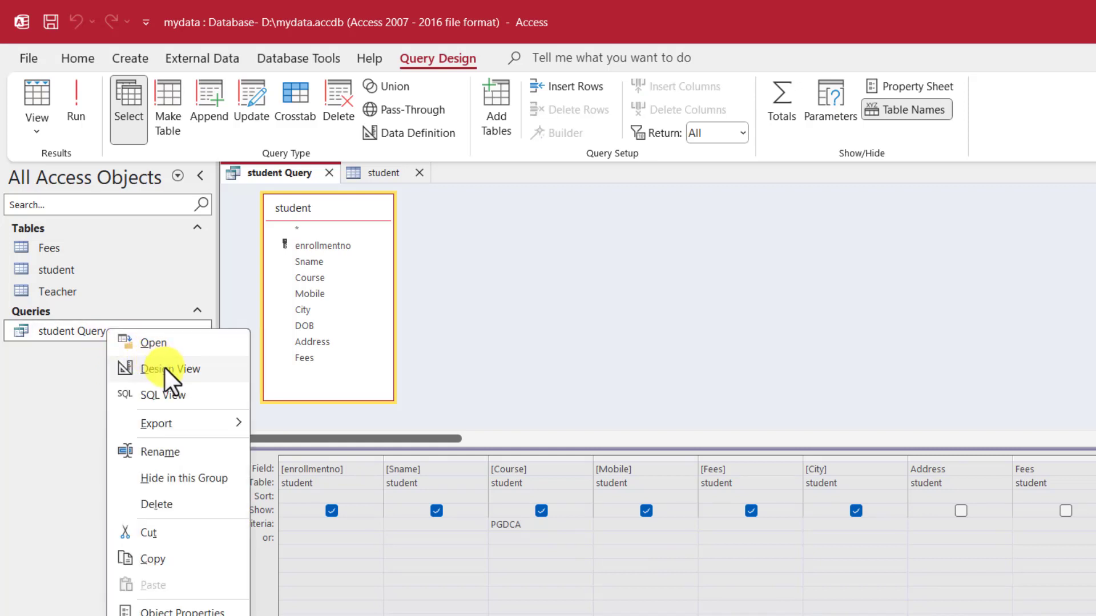
pyautogui.click(156, 343)
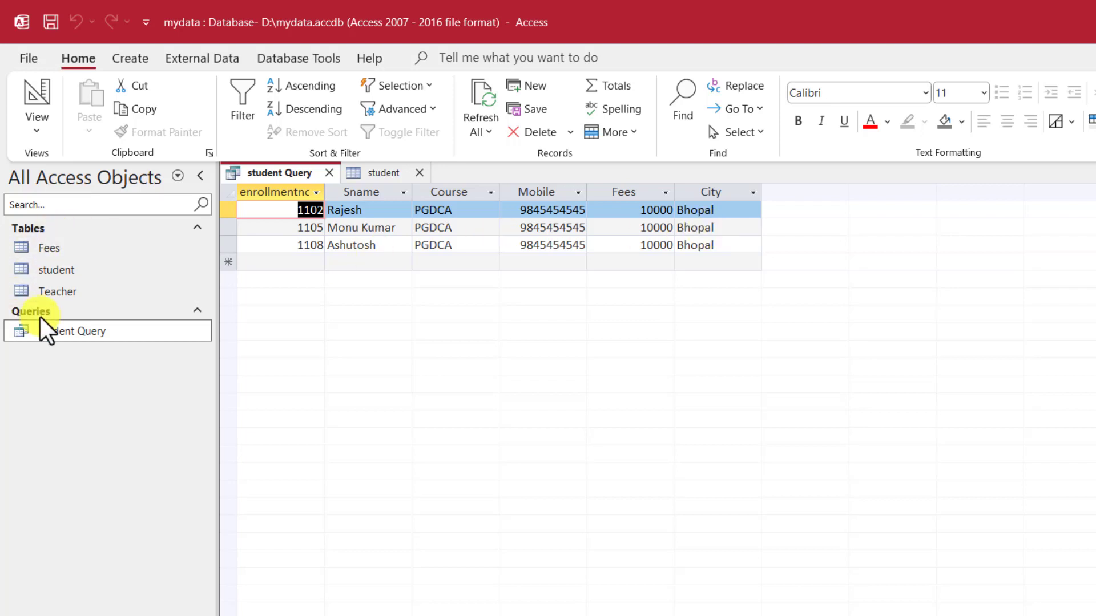
# Step: Return to Design View and delete the PGDCA criterion under Course
pyautogui.rightClick(64, 326)
pyautogui.click(117, 363)
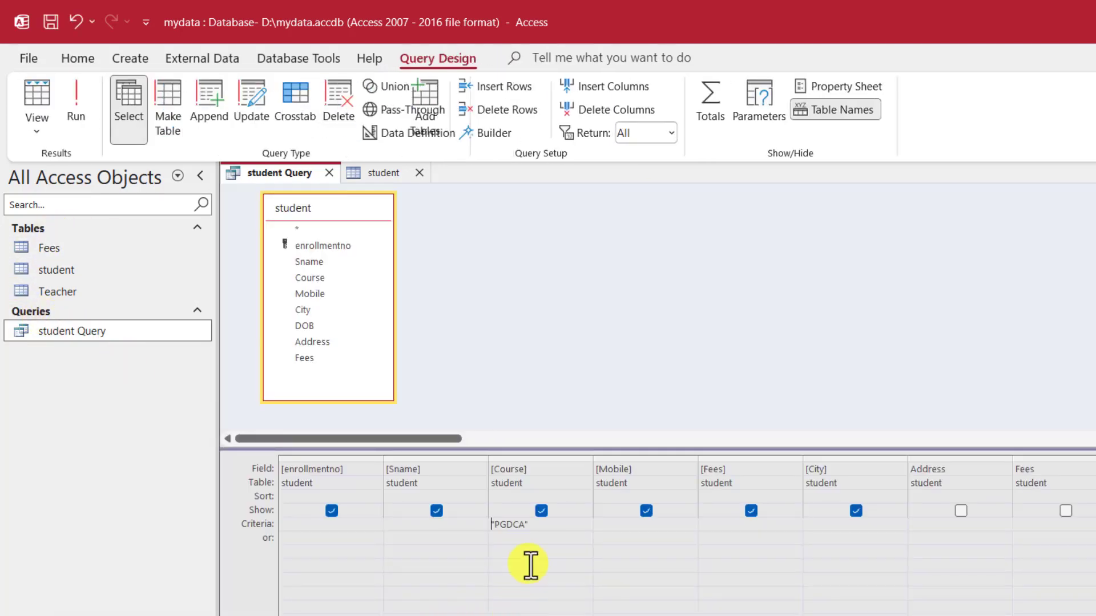
pyautogui.click(490, 524)
pyautogui.press('Delete')
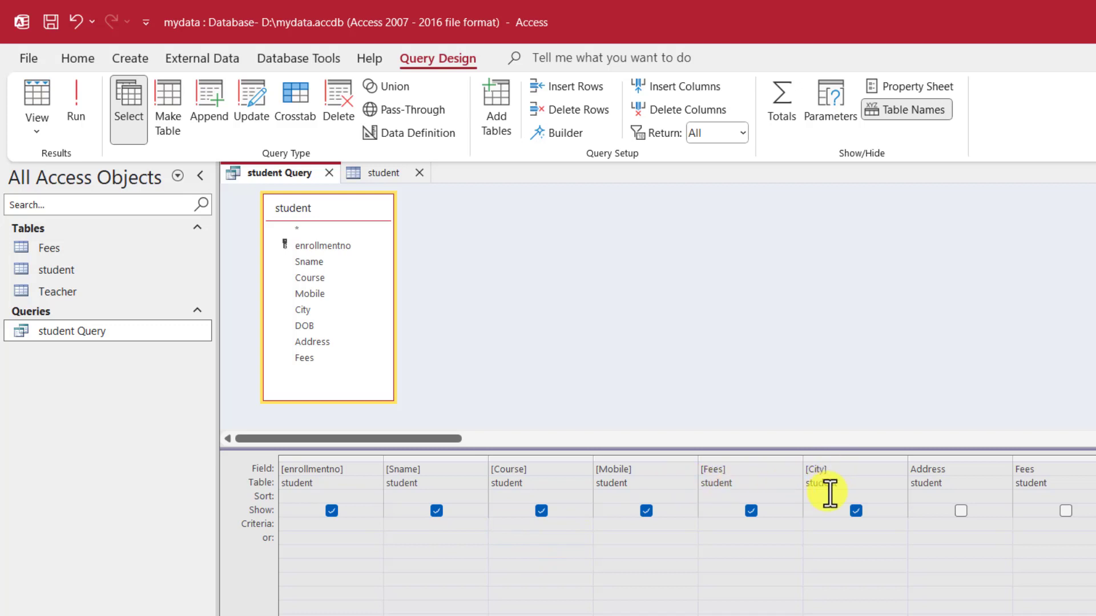
# Step: Set the City criterion to Chhindwara and run the query, returning four DCA students
pyautogui.click(831, 522)
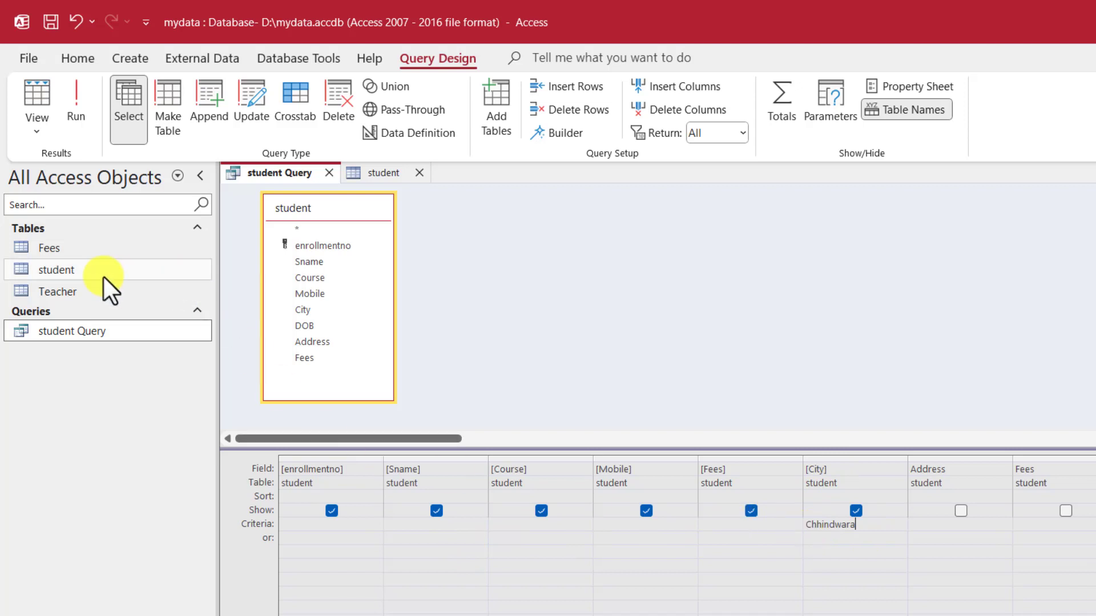
pyautogui.rightClick(79, 329)
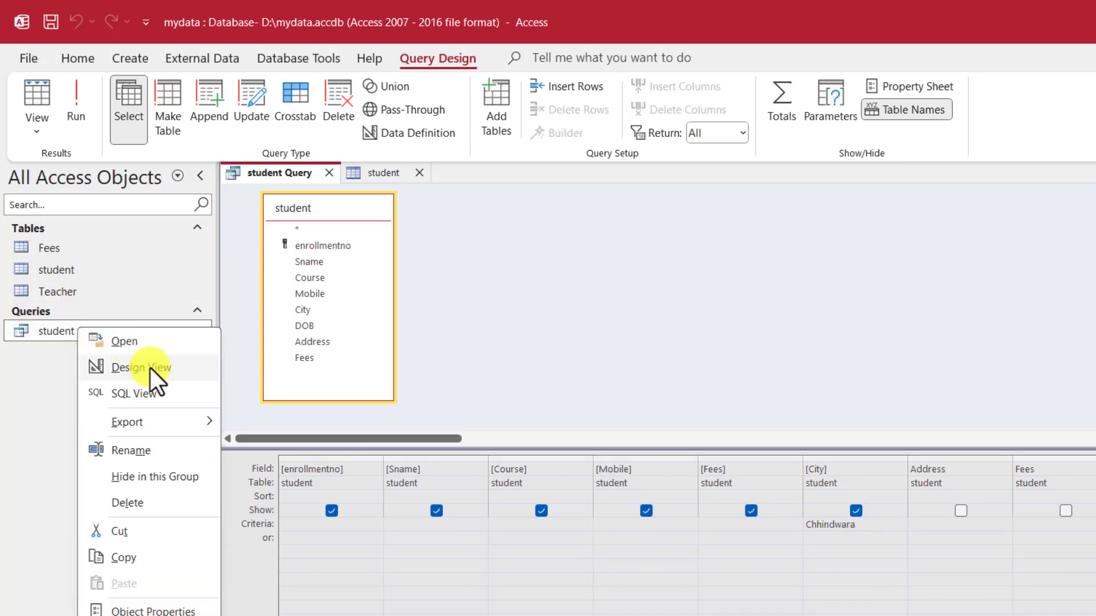
pyautogui.click(145, 340)
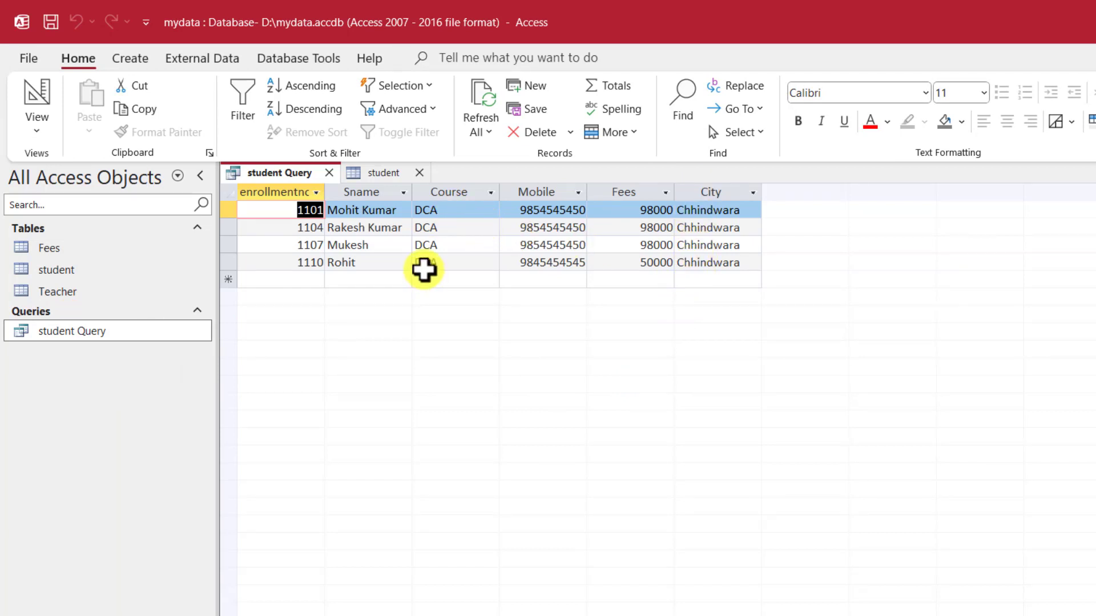
pyautogui.rightClick(72, 334)
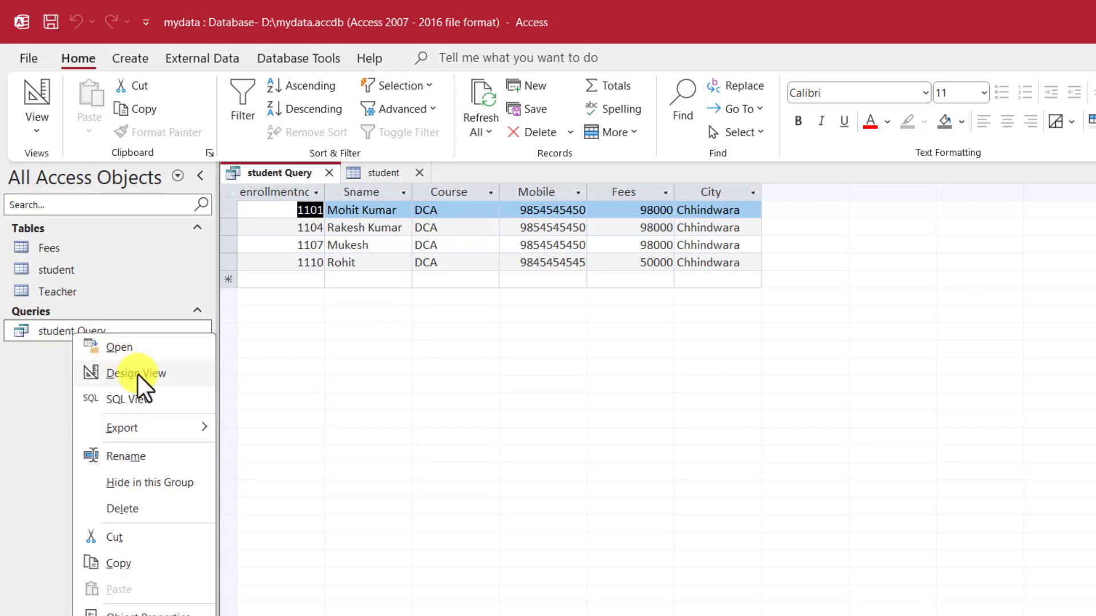
# Step: Delete the Chhindwara criterion under City and rerun the query to list all ten students
pyautogui.click(138, 375)
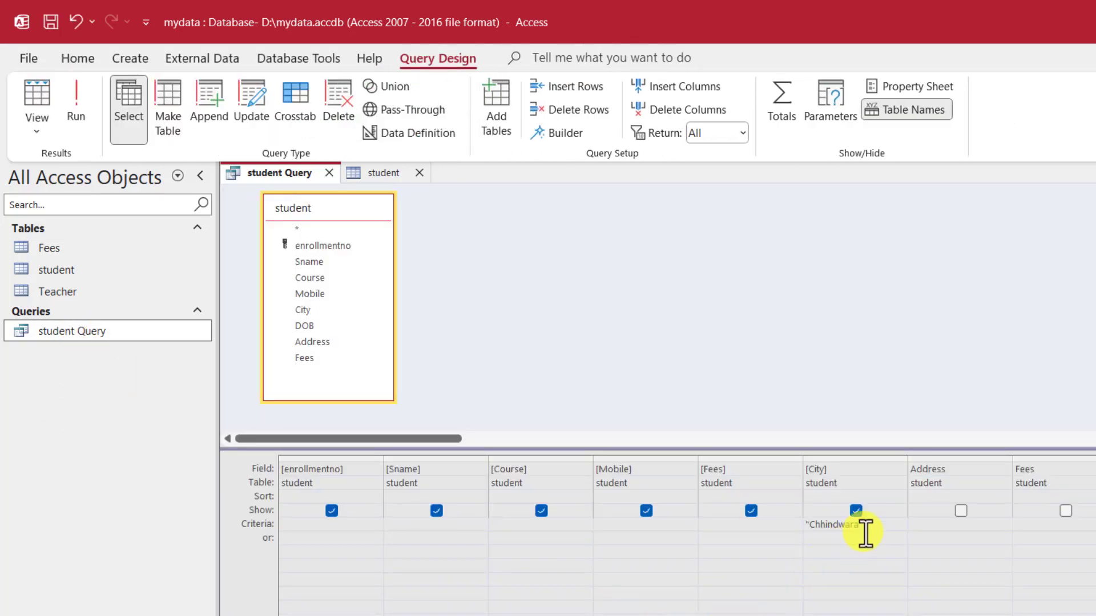
pyautogui.moveTo(878, 522); pyautogui.dragTo(801, 520)
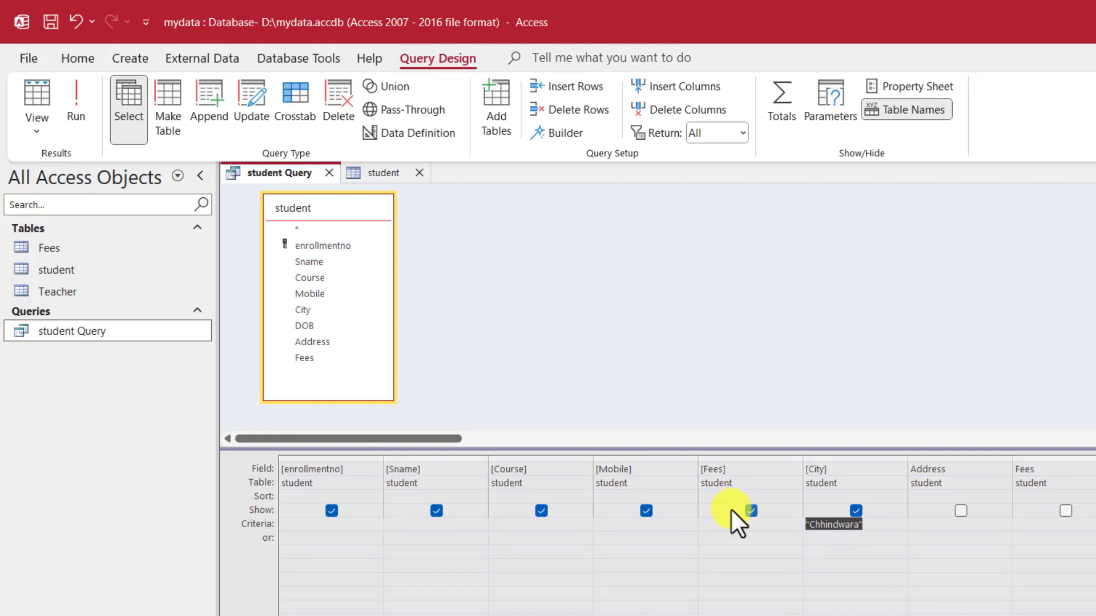
pyautogui.press('Delete')
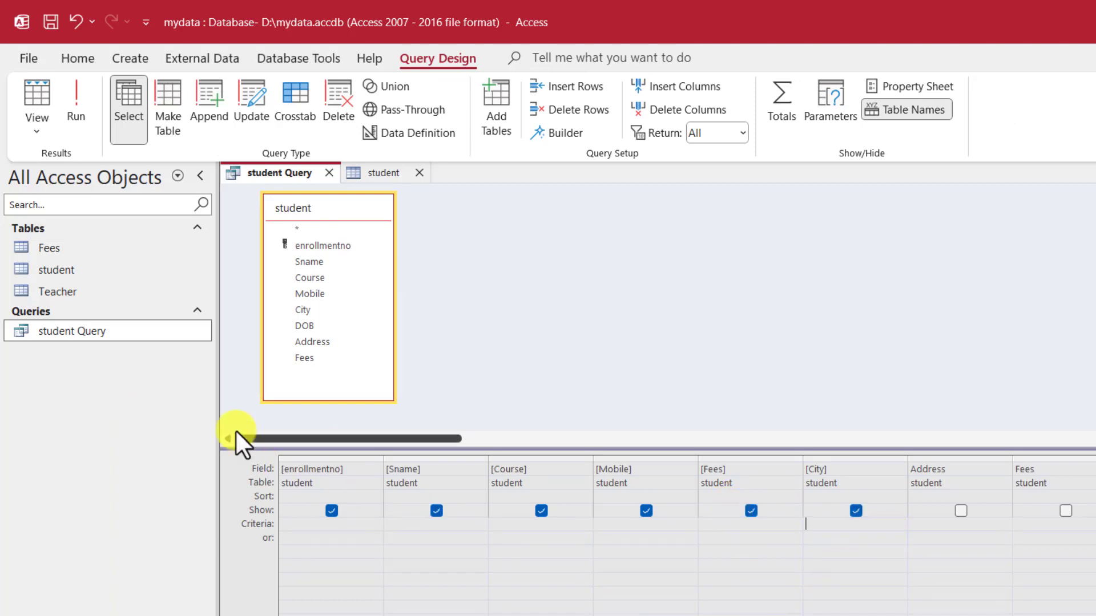
pyautogui.rightClick(98, 334)
pyautogui.click(149, 348)
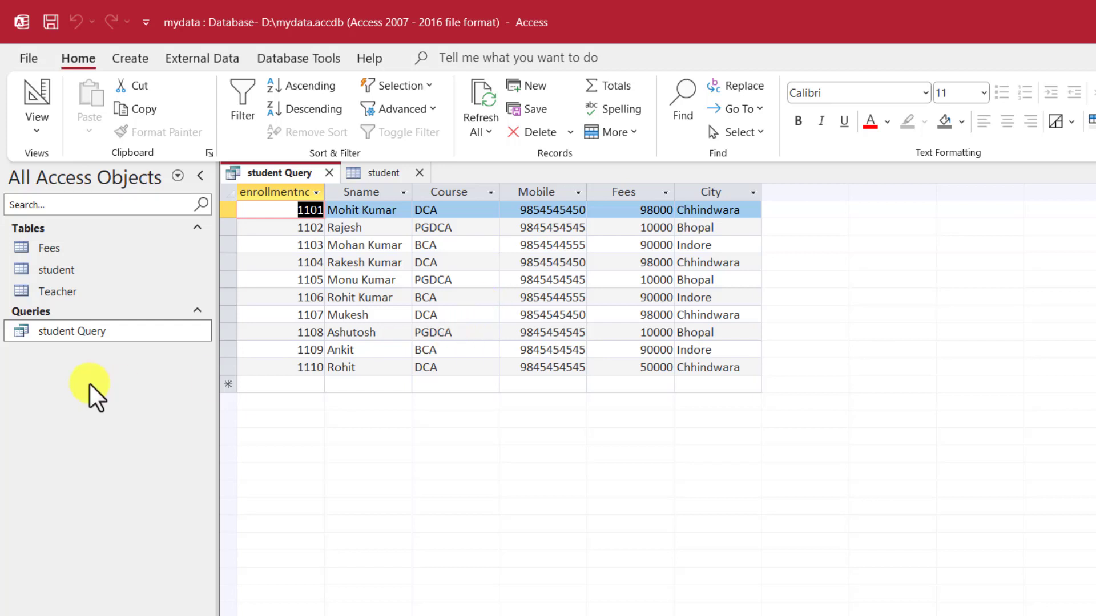
pyautogui.rightClick(264, 176)
# Step: Close student Query and the student table, and start a new query in Query Design
pyautogui.click(316, 175)
pyautogui.click(326, 171)
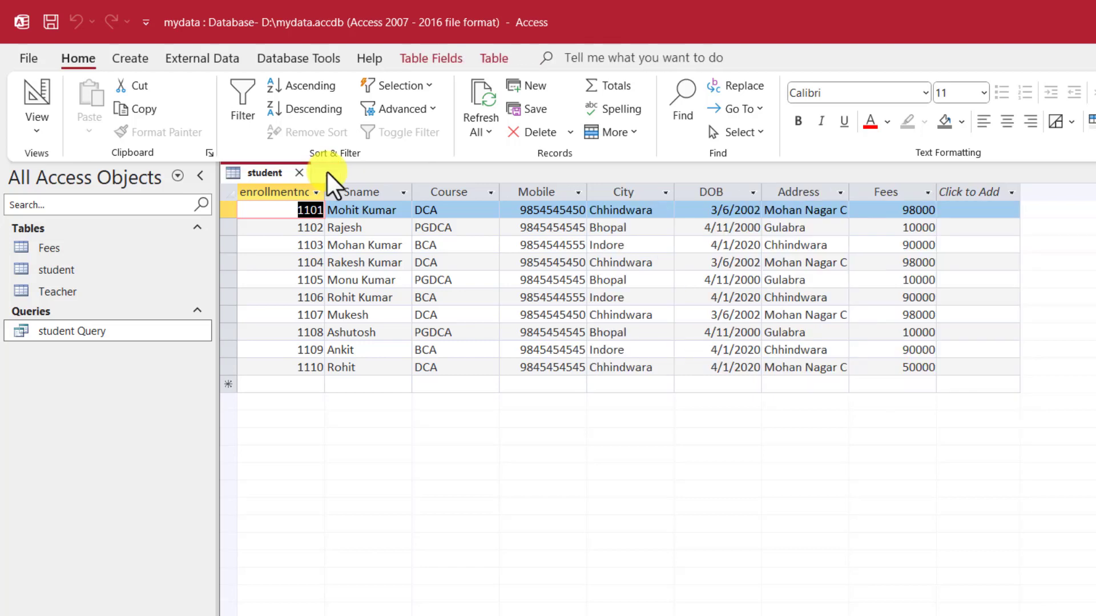
pyautogui.click(299, 173)
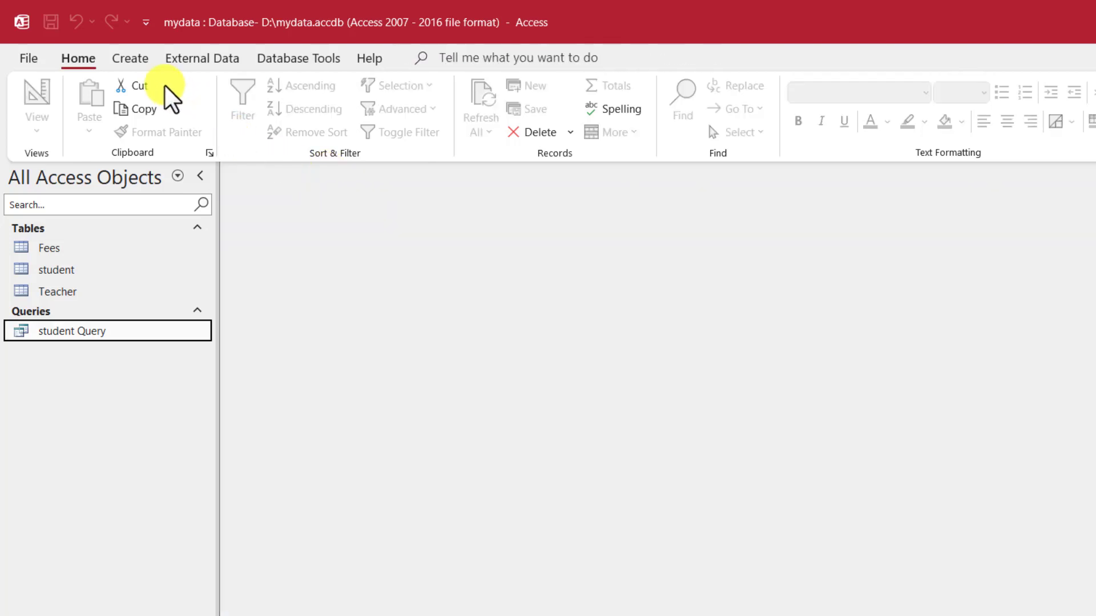
pyautogui.click(138, 57)
pyautogui.click(251, 122)
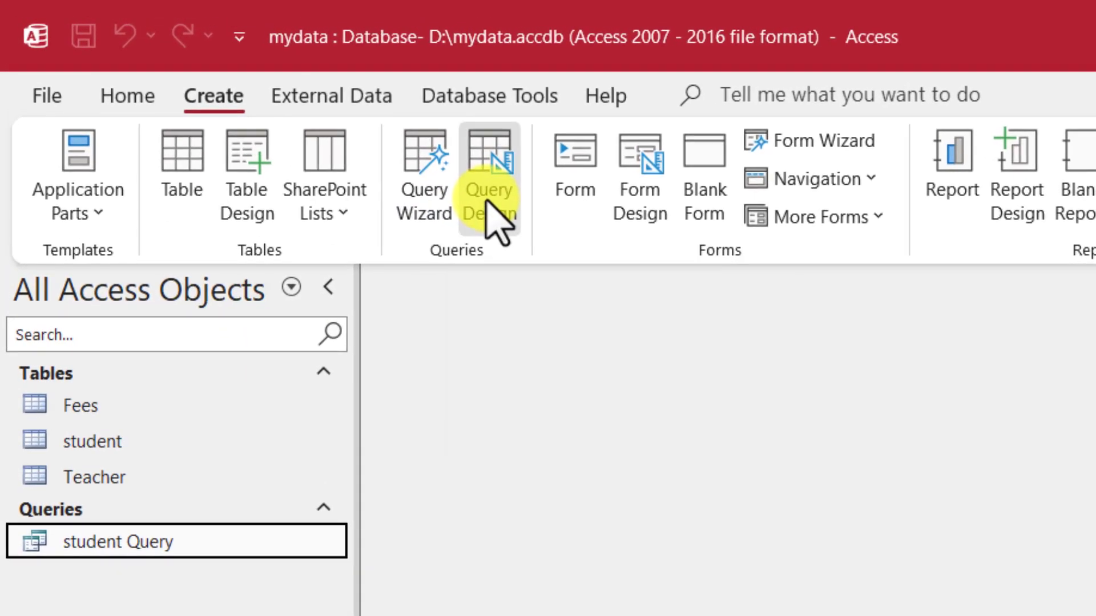
pyautogui.click(300, 122)
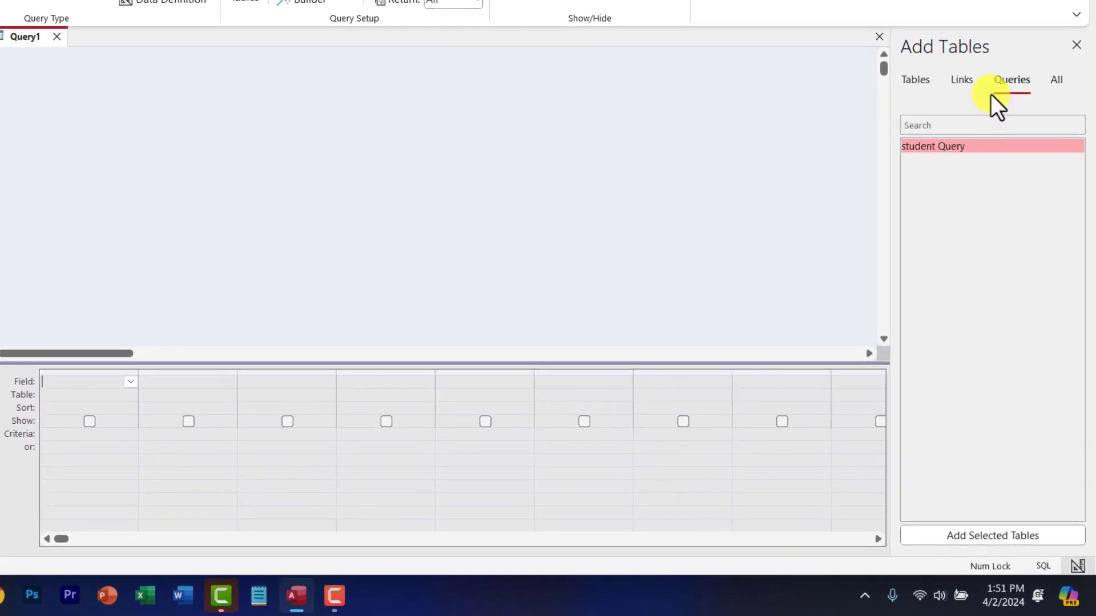
# Step: Add the student table to the design area and enlarge its field list to show every field
pyautogui.click(1075, 45)
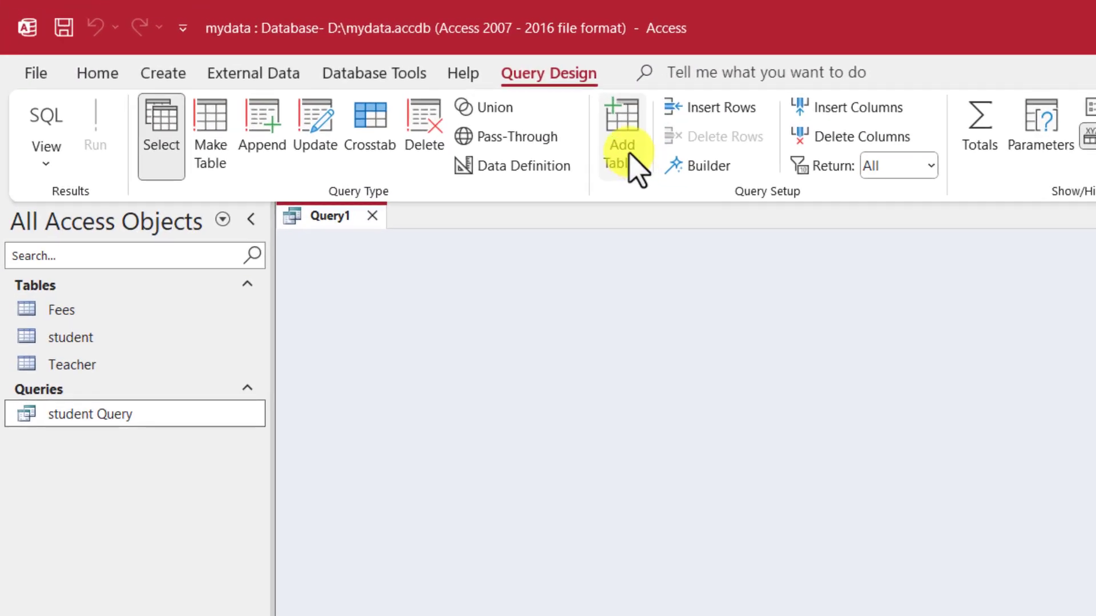
pyautogui.click(625, 151)
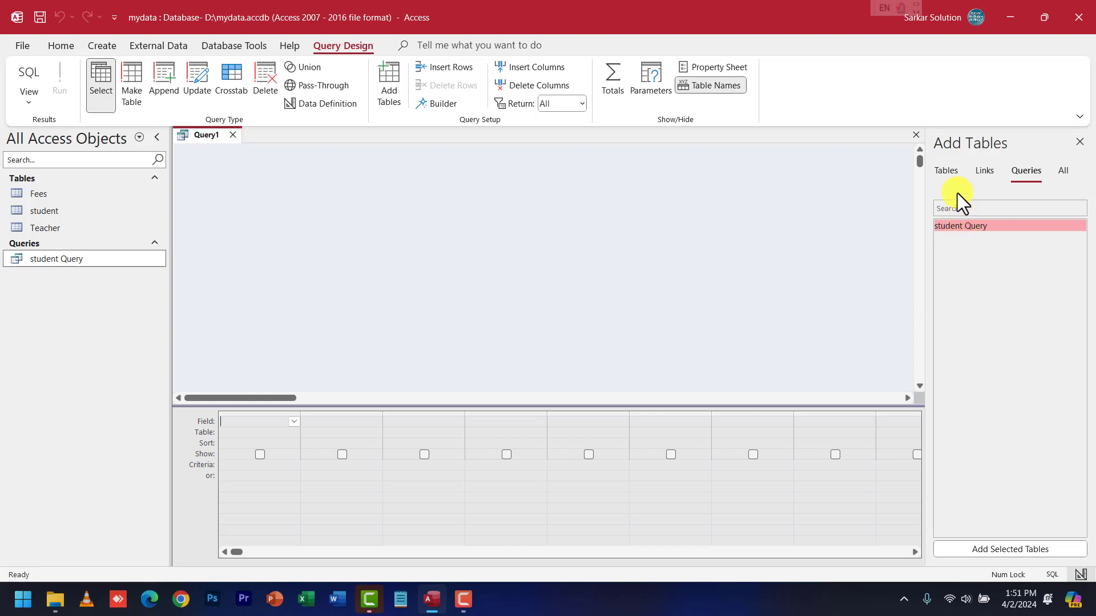
pyautogui.click(952, 171)
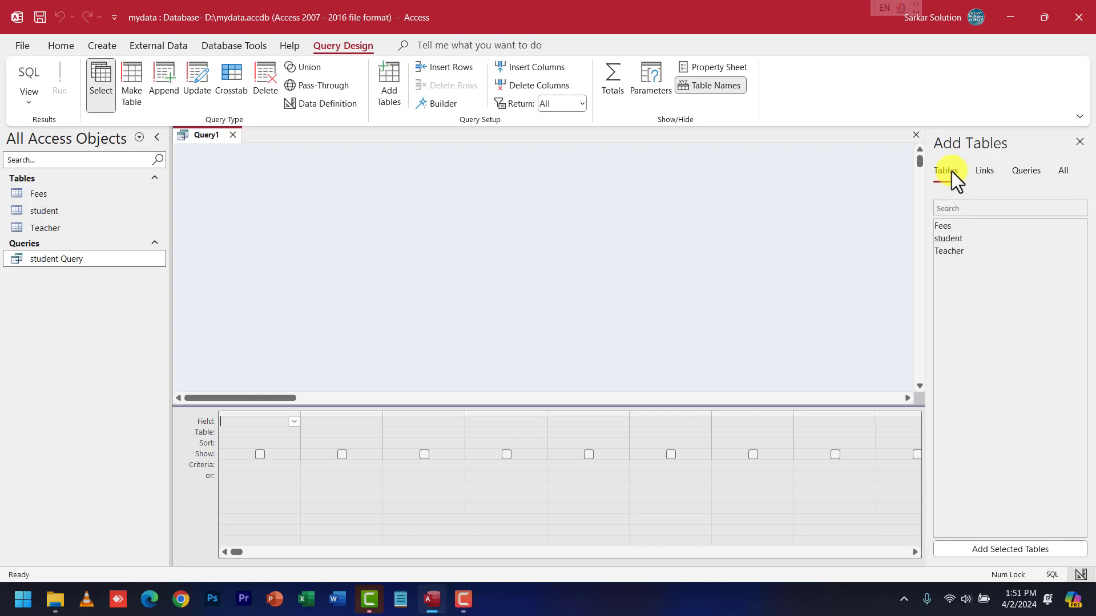
pyautogui.click(954, 239)
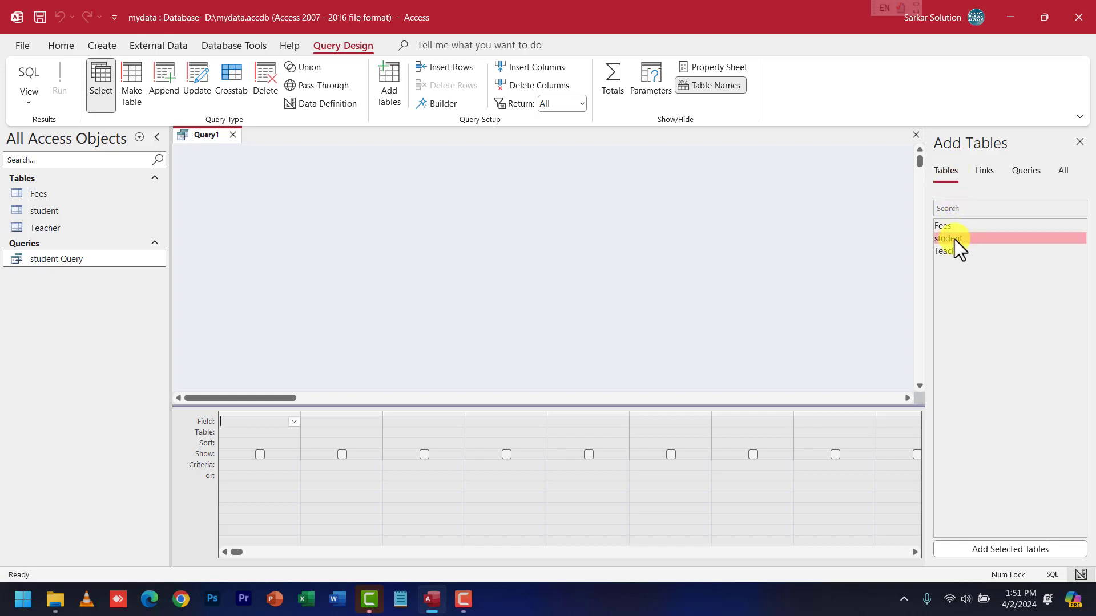
pyautogui.moveTo(953, 239); pyautogui.dragTo(339, 157)
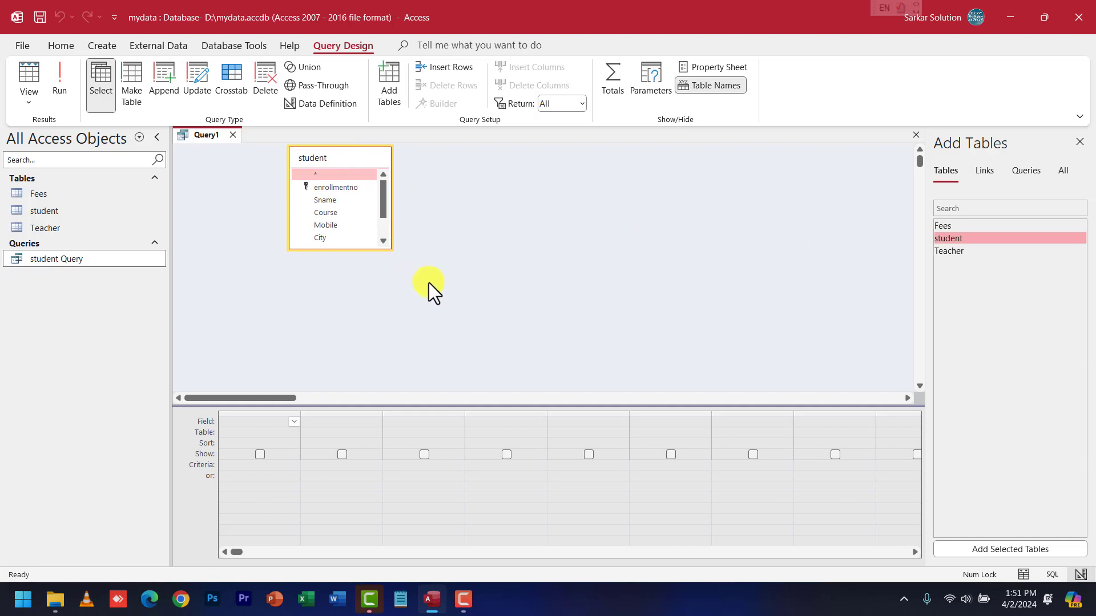
pyautogui.moveTo(384, 249); pyautogui.dragTo(418, 308)
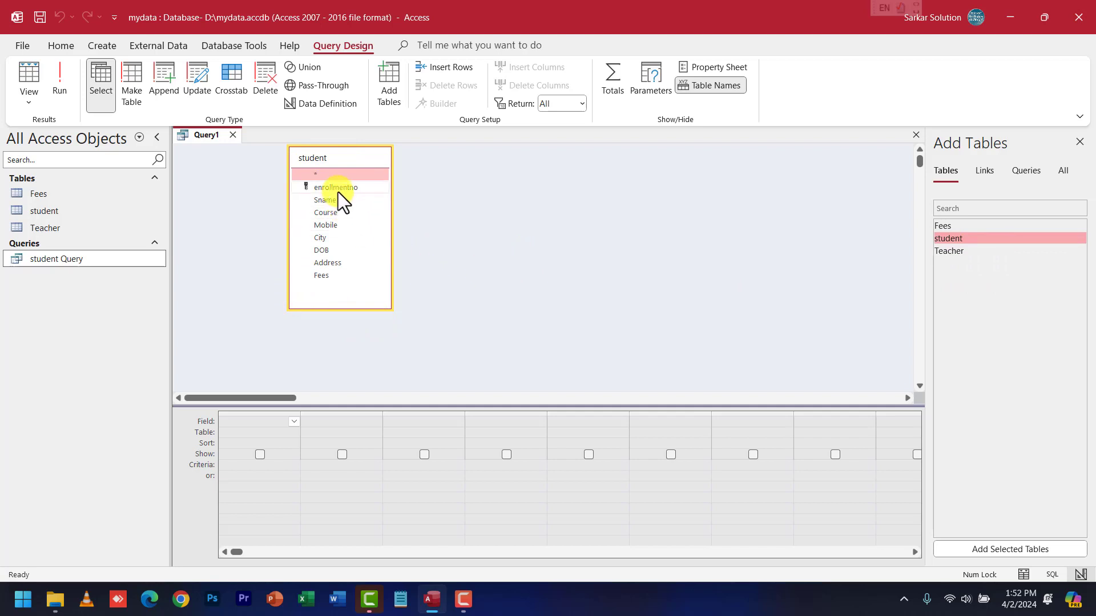
# Step: Place enrollmentno, Sname and Course into the first three grid columns
pyautogui.moveTo(338, 188); pyautogui.dragTo(258, 437)
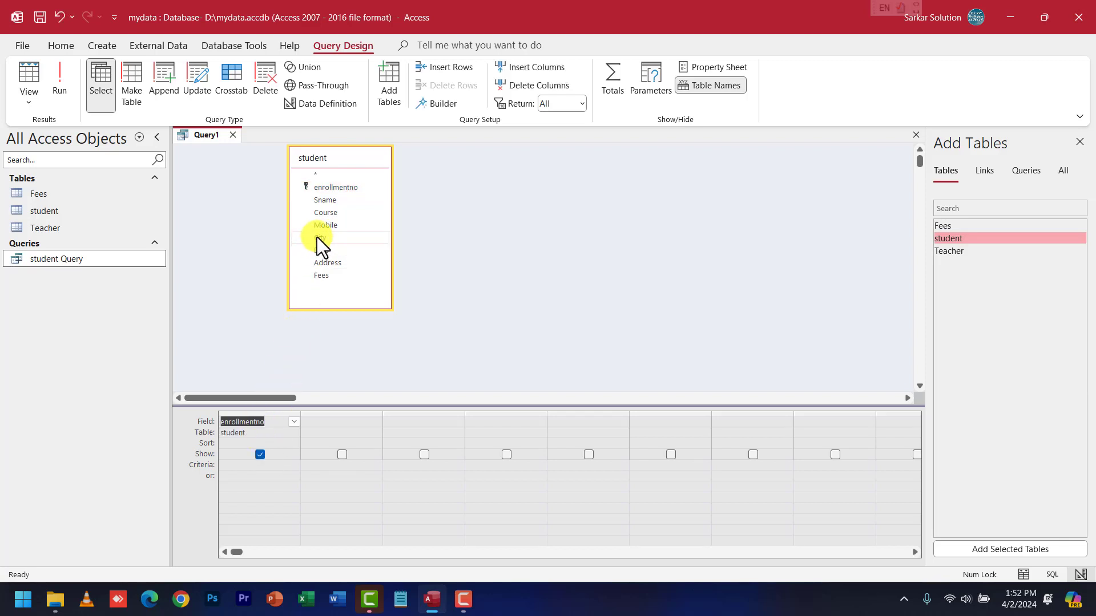
pyautogui.moveTo(324, 199); pyautogui.dragTo(351, 423)
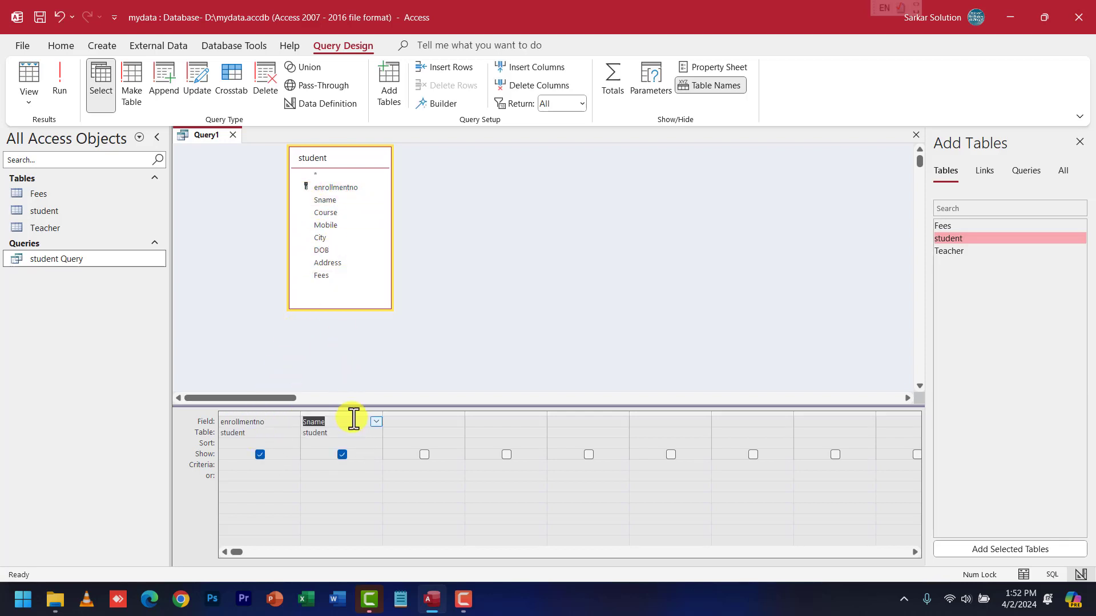
pyautogui.moveTo(329, 212); pyautogui.dragTo(425, 429)
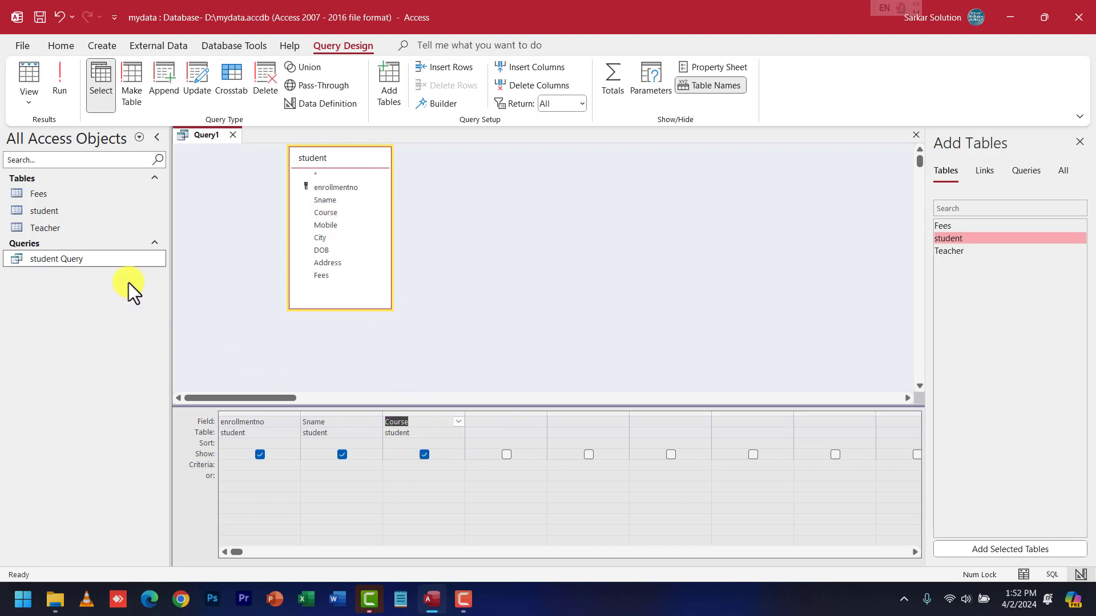
# Step: View the existing student Query's results for comparison, then close them
pyautogui.rightClick(68, 262)
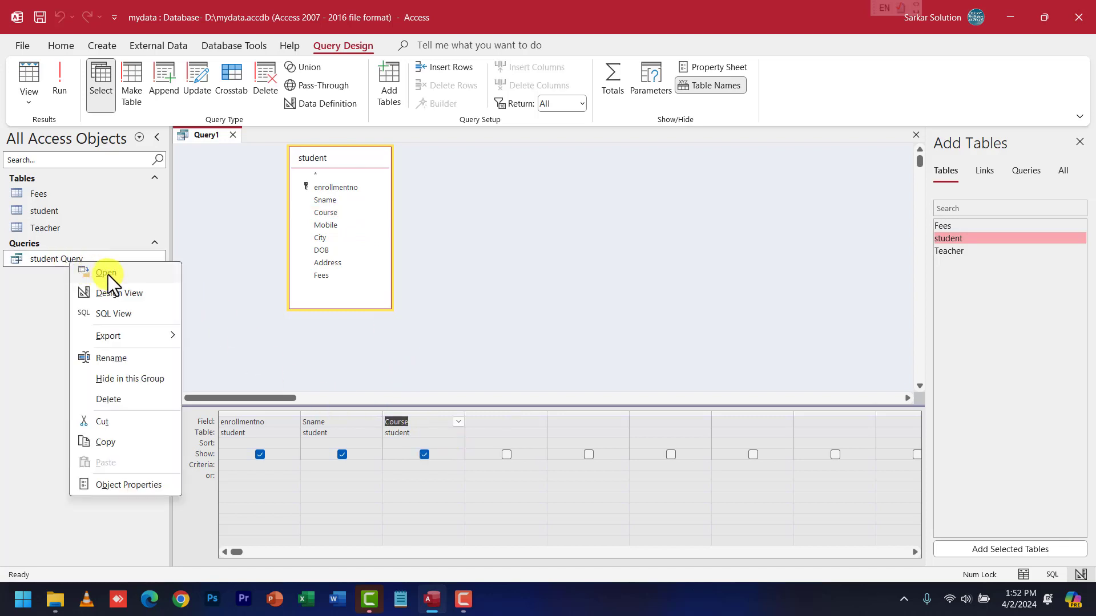
pyautogui.click(107, 274)
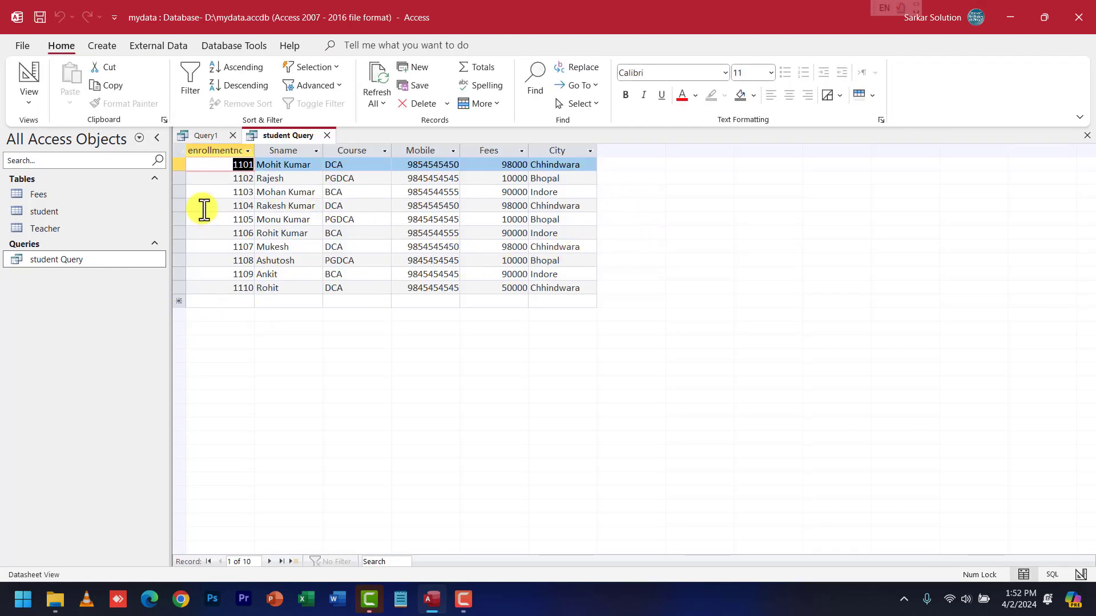
pyautogui.click(326, 136)
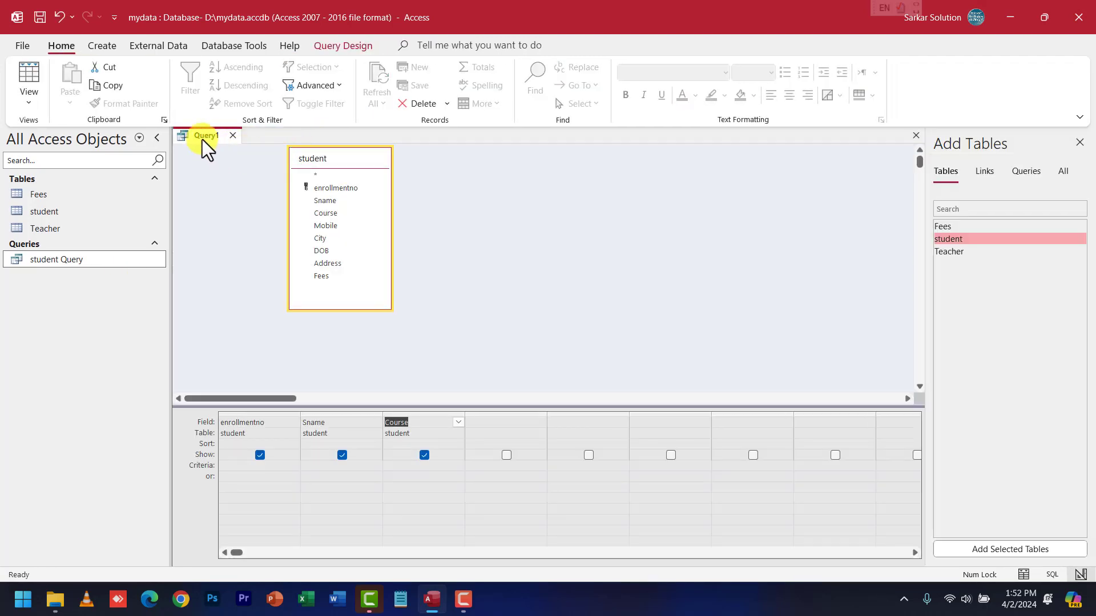
# Step: Save the new query as 'Student Query2'
pyautogui.rightClick(202, 139)
pyautogui.click(233, 149)
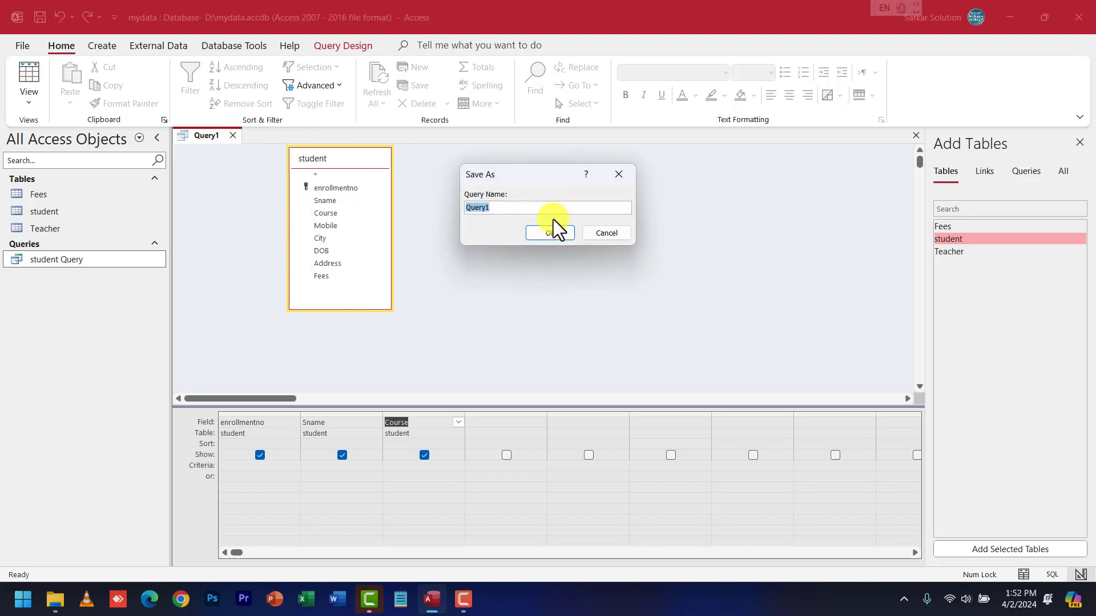
pyautogui.write('Student Query2')
pyautogui.click(551, 231)
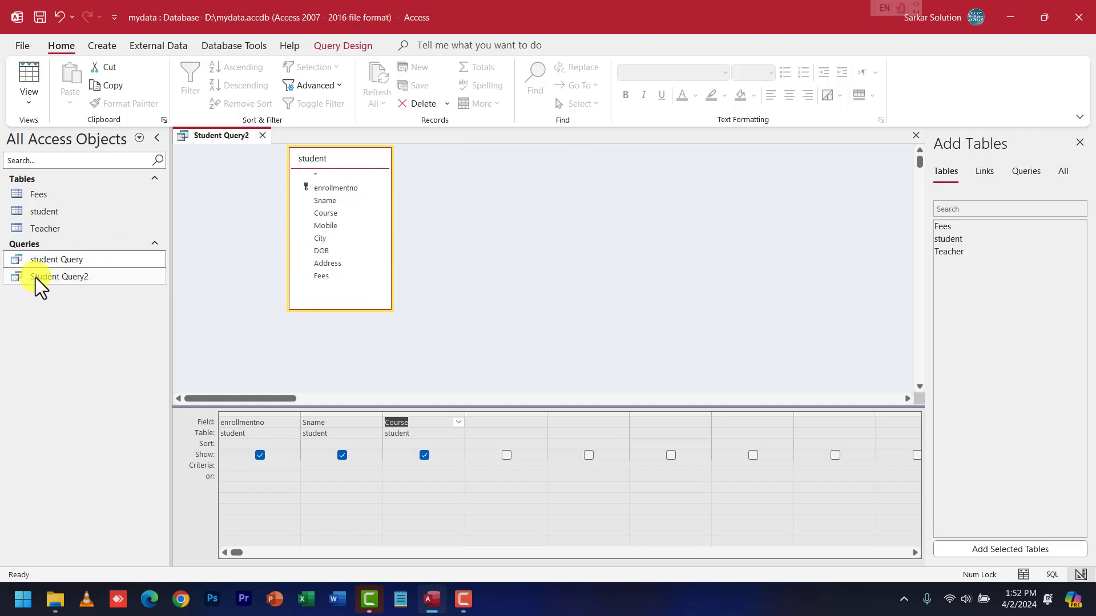
# Step: Run Student Query2 to list enrollmentno, Sname and Course for all ten students
pyautogui.click(61, 276)
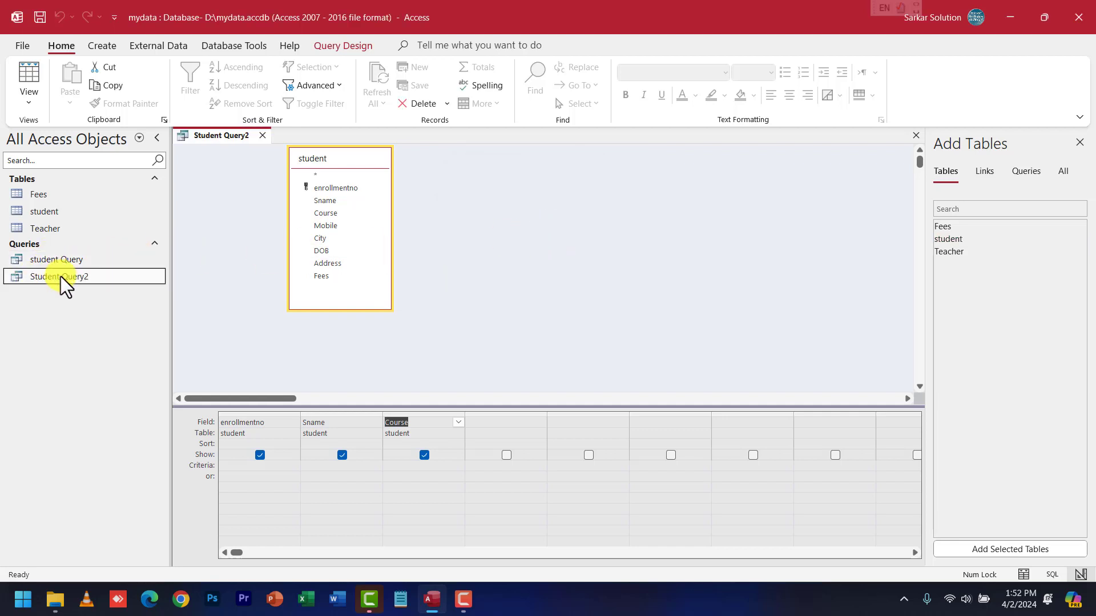
pyautogui.rightClick(61, 276)
pyautogui.click(112, 286)
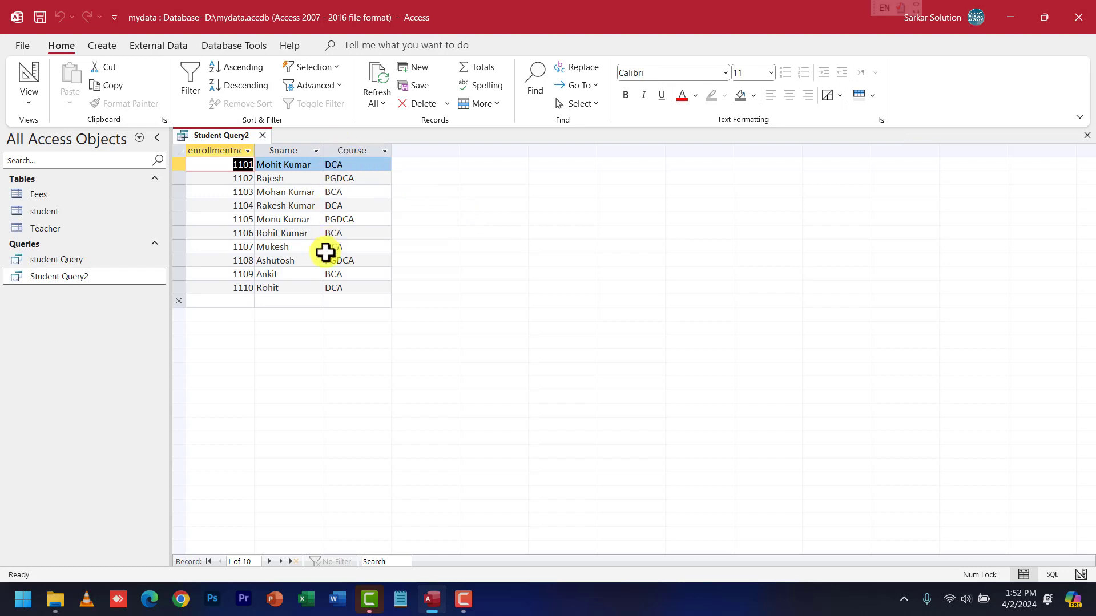
pyautogui.rightClick(68, 282)
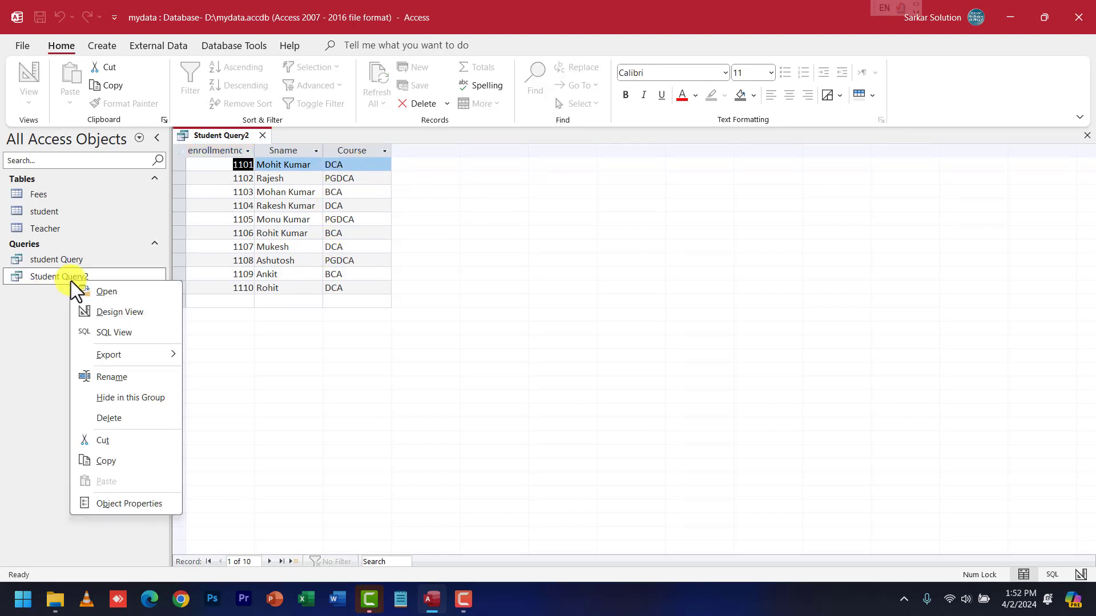
# Step: Add City as the fourth column of Student Query2, run it, and save on closing
pyautogui.click(110, 310)
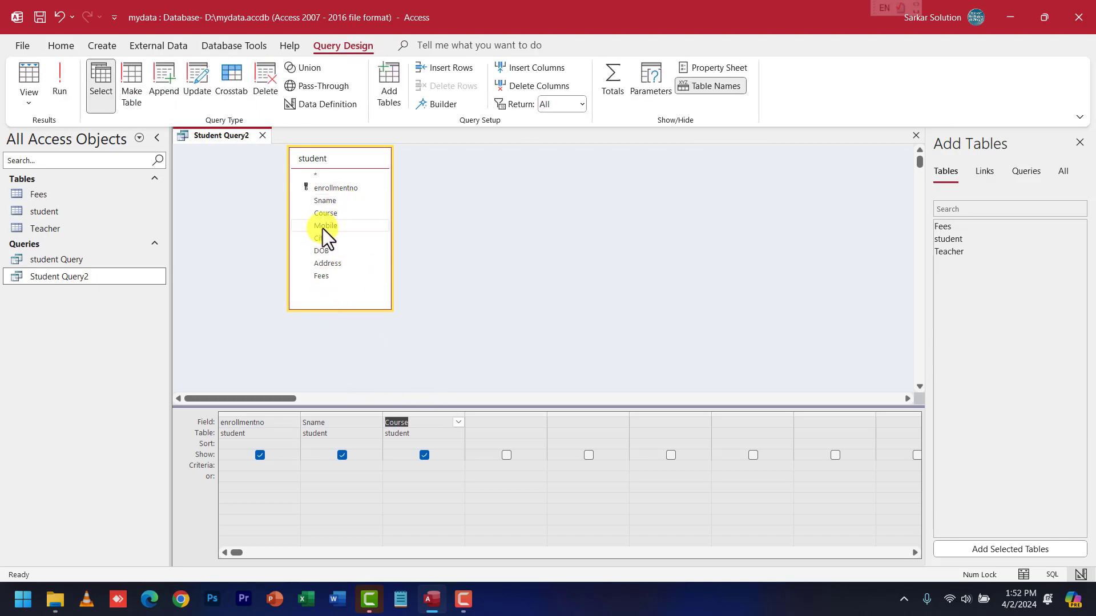
pyautogui.moveTo(323, 240); pyautogui.dragTo(506, 423)
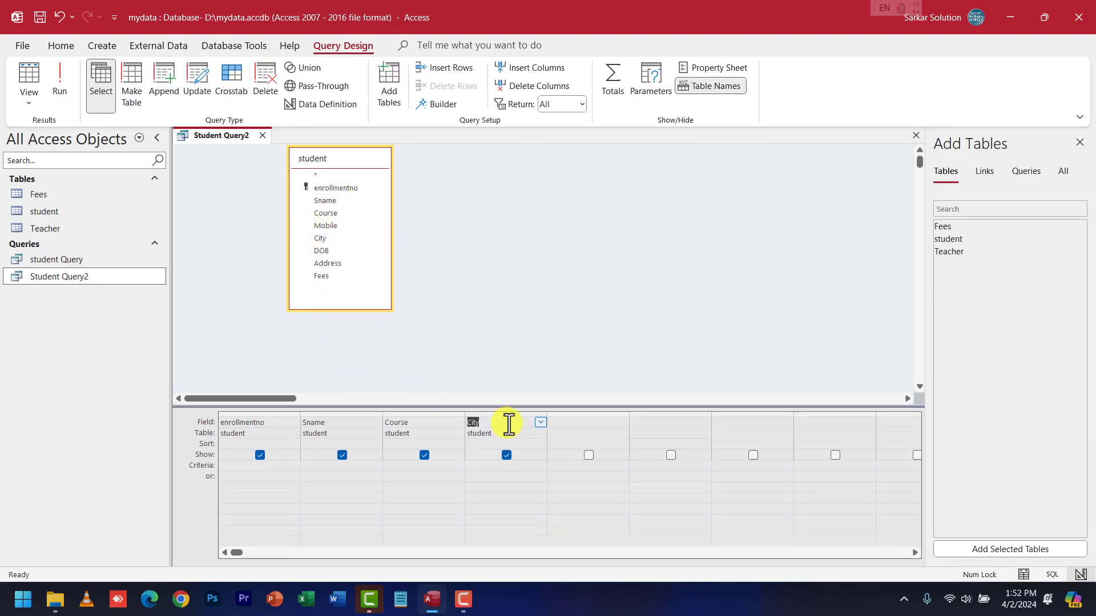
pyautogui.rightClick(90, 279)
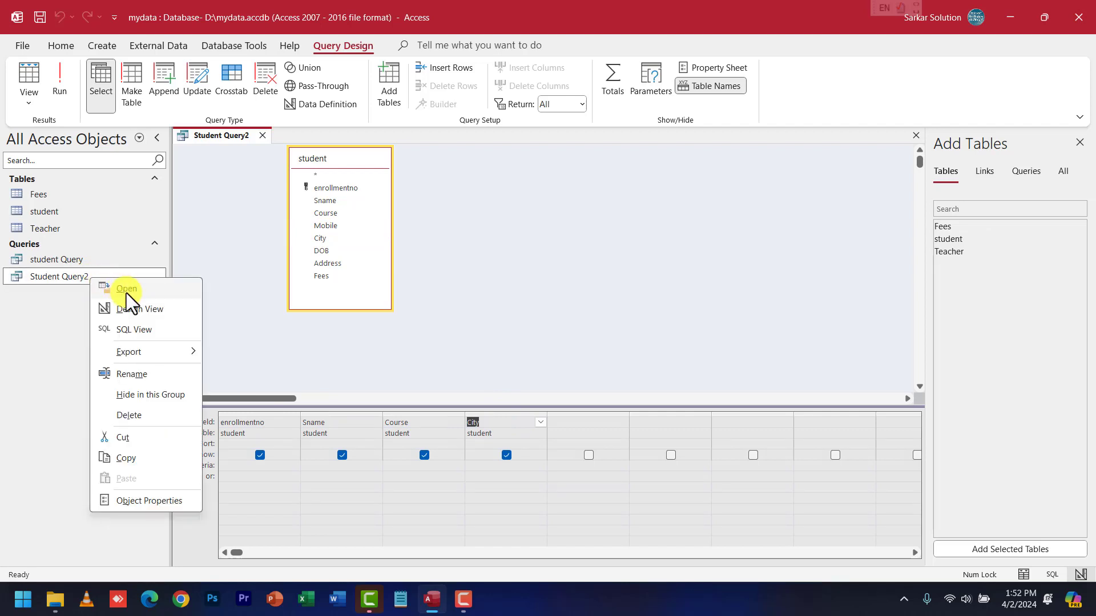
pyautogui.click(129, 291)
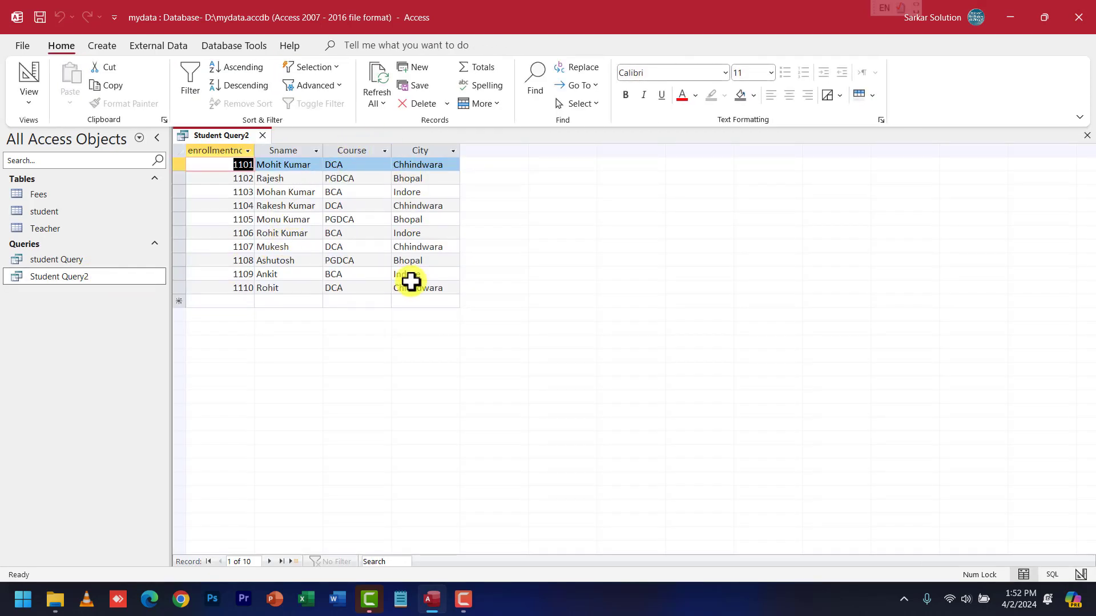
pyautogui.click(262, 135)
pyautogui.click(497, 337)
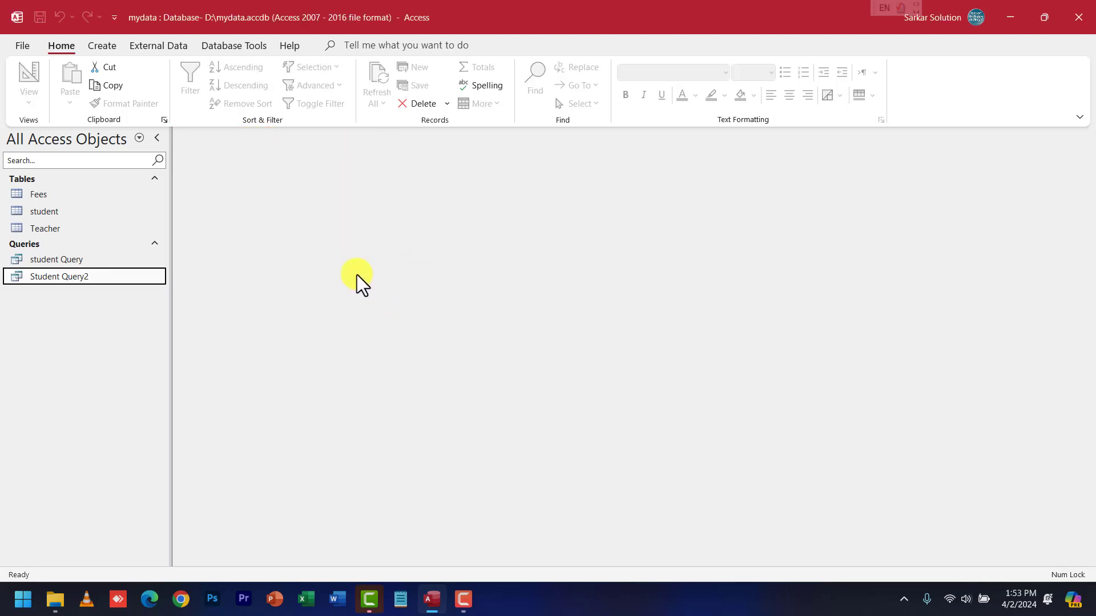
# Step: Open the student table in Design View to see its eight fields, enrollmentno through Fees
pyautogui.click(104, 45)
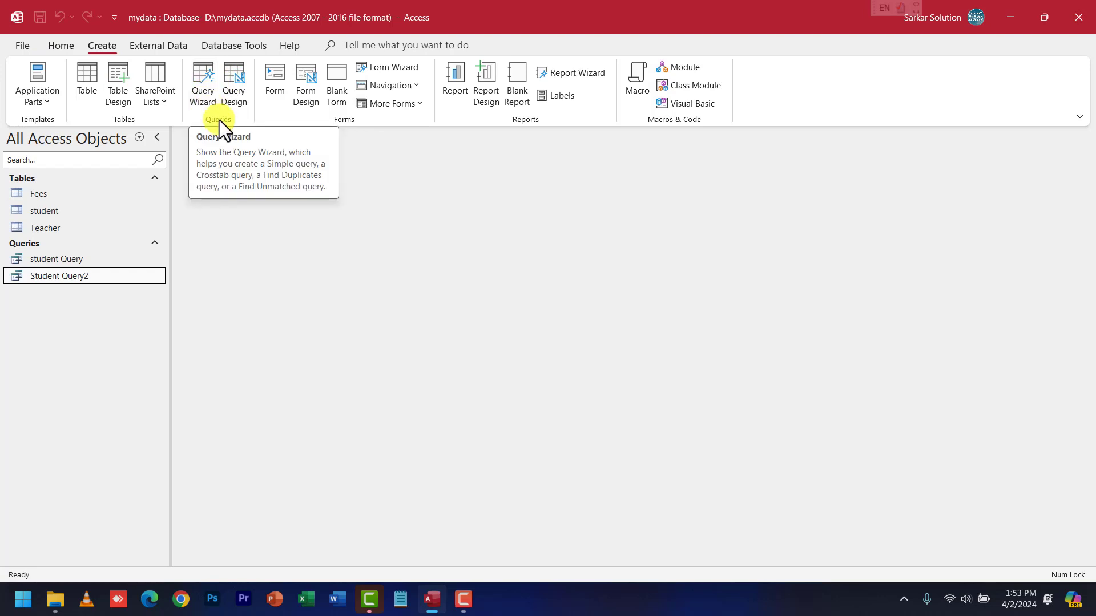
pyautogui.rightClick(33, 211)
pyautogui.moveTo(104, 287)
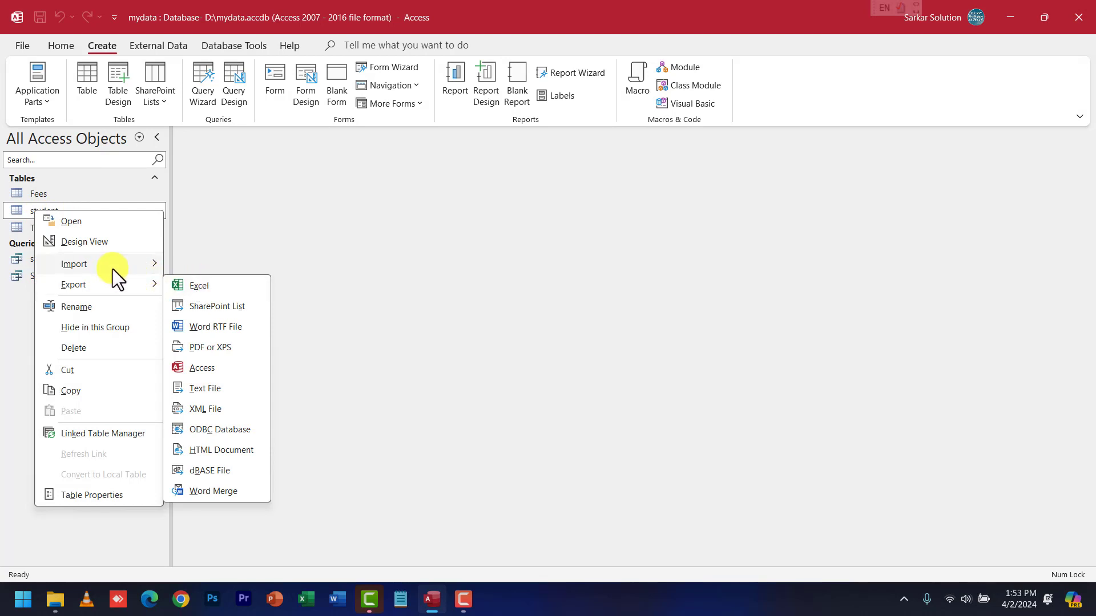
pyautogui.click(8, 311)
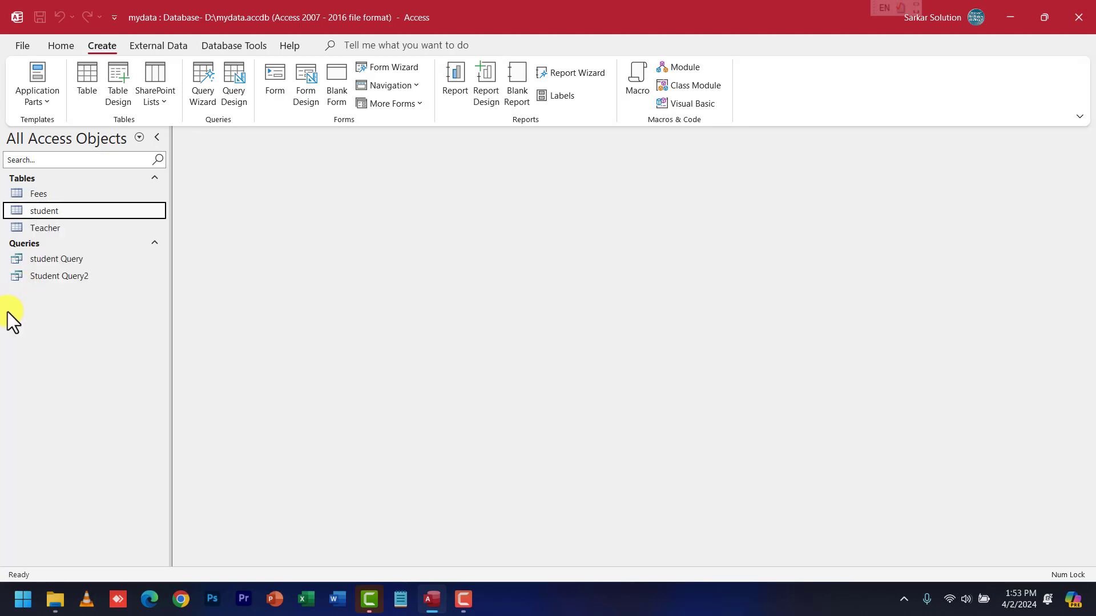
pyautogui.rightClick(47, 204)
pyautogui.click(91, 234)
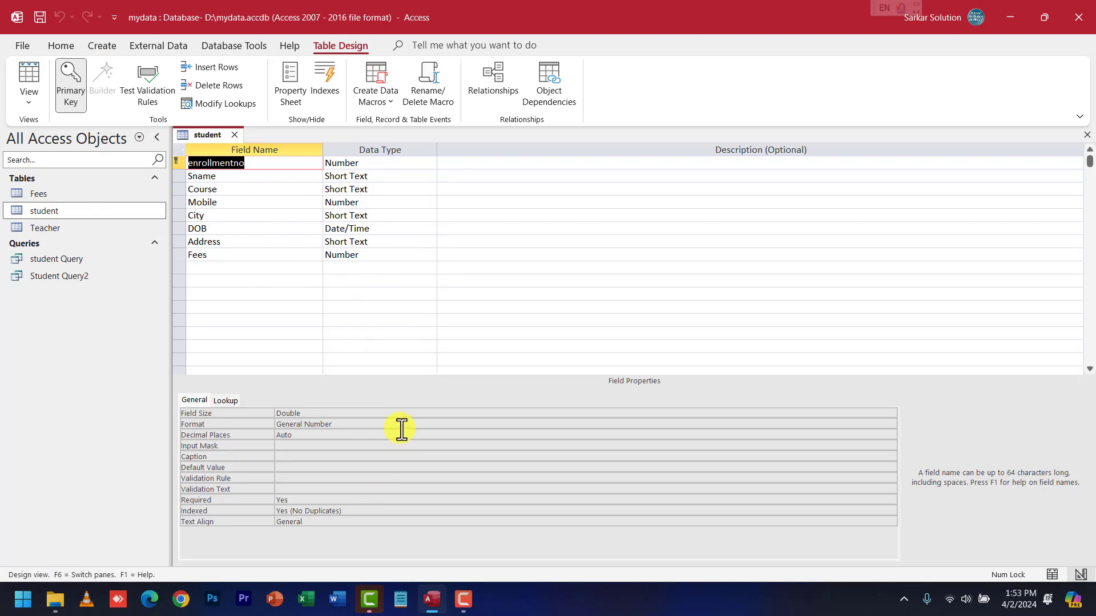
pyautogui.click(102, 47)
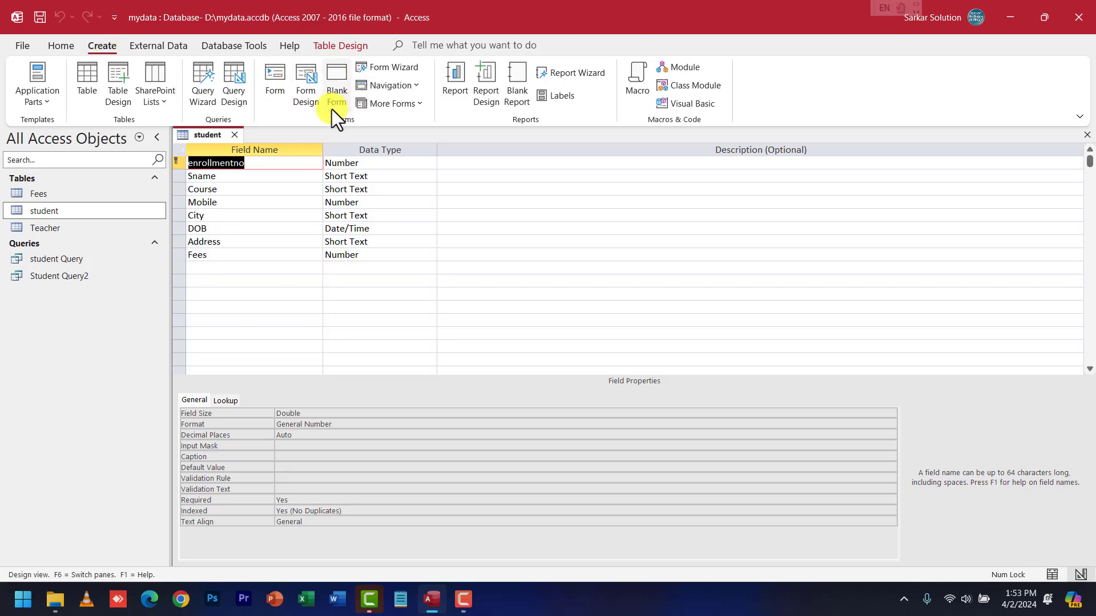